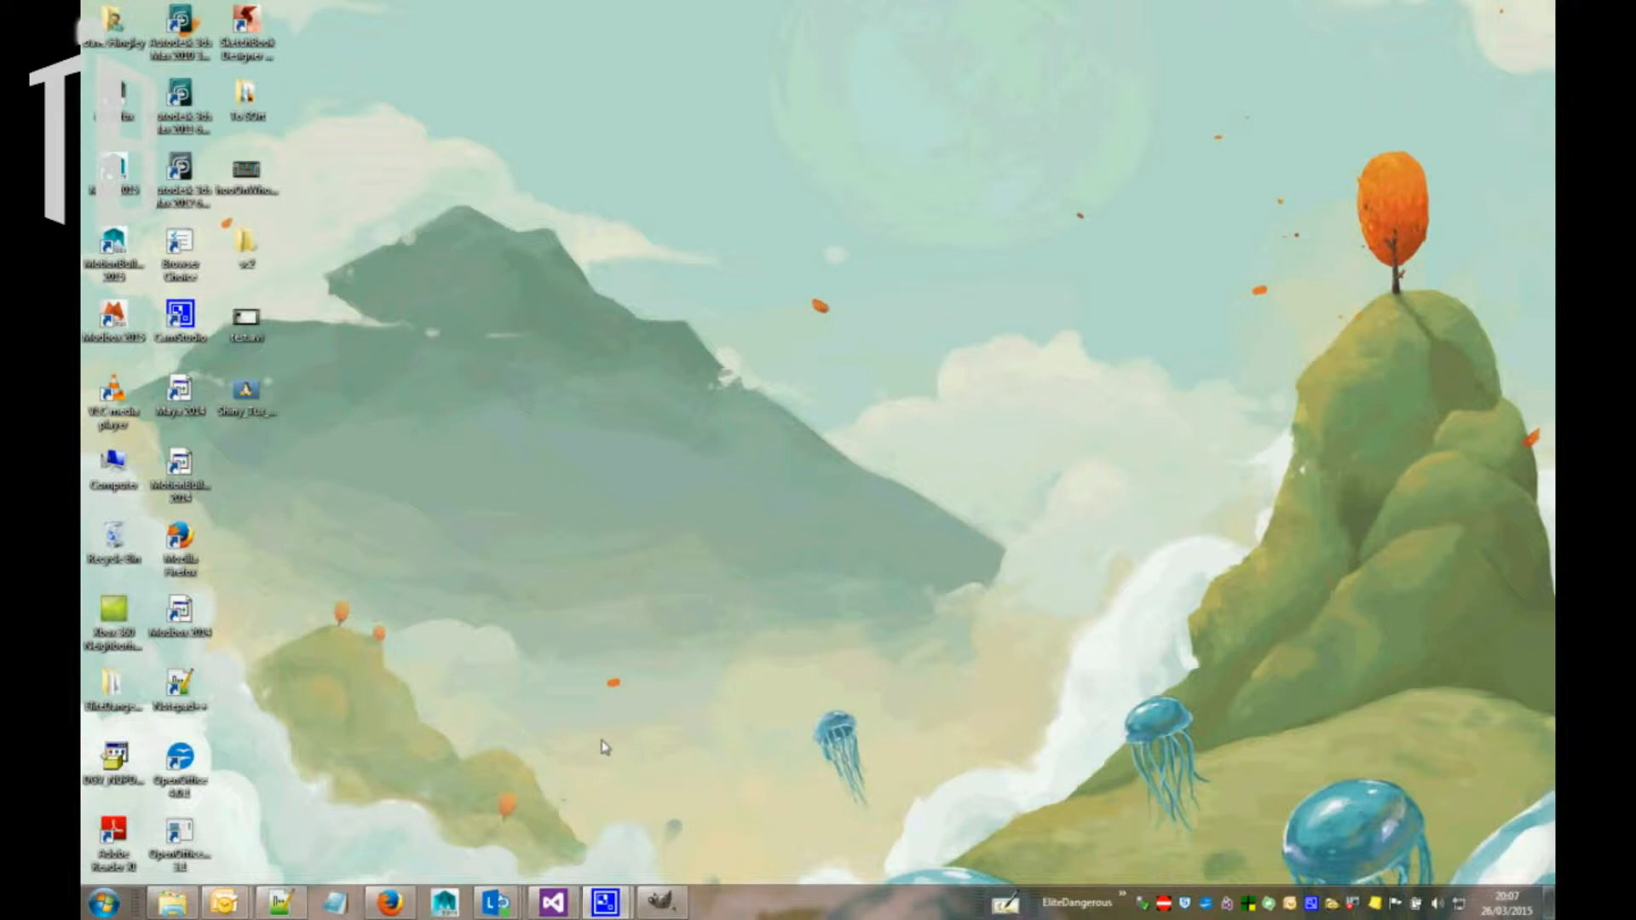
# Open the Downloads page of the GIMP website in Firefox and look through the GIMP for Windows download section
pyautogui.click(390, 904)
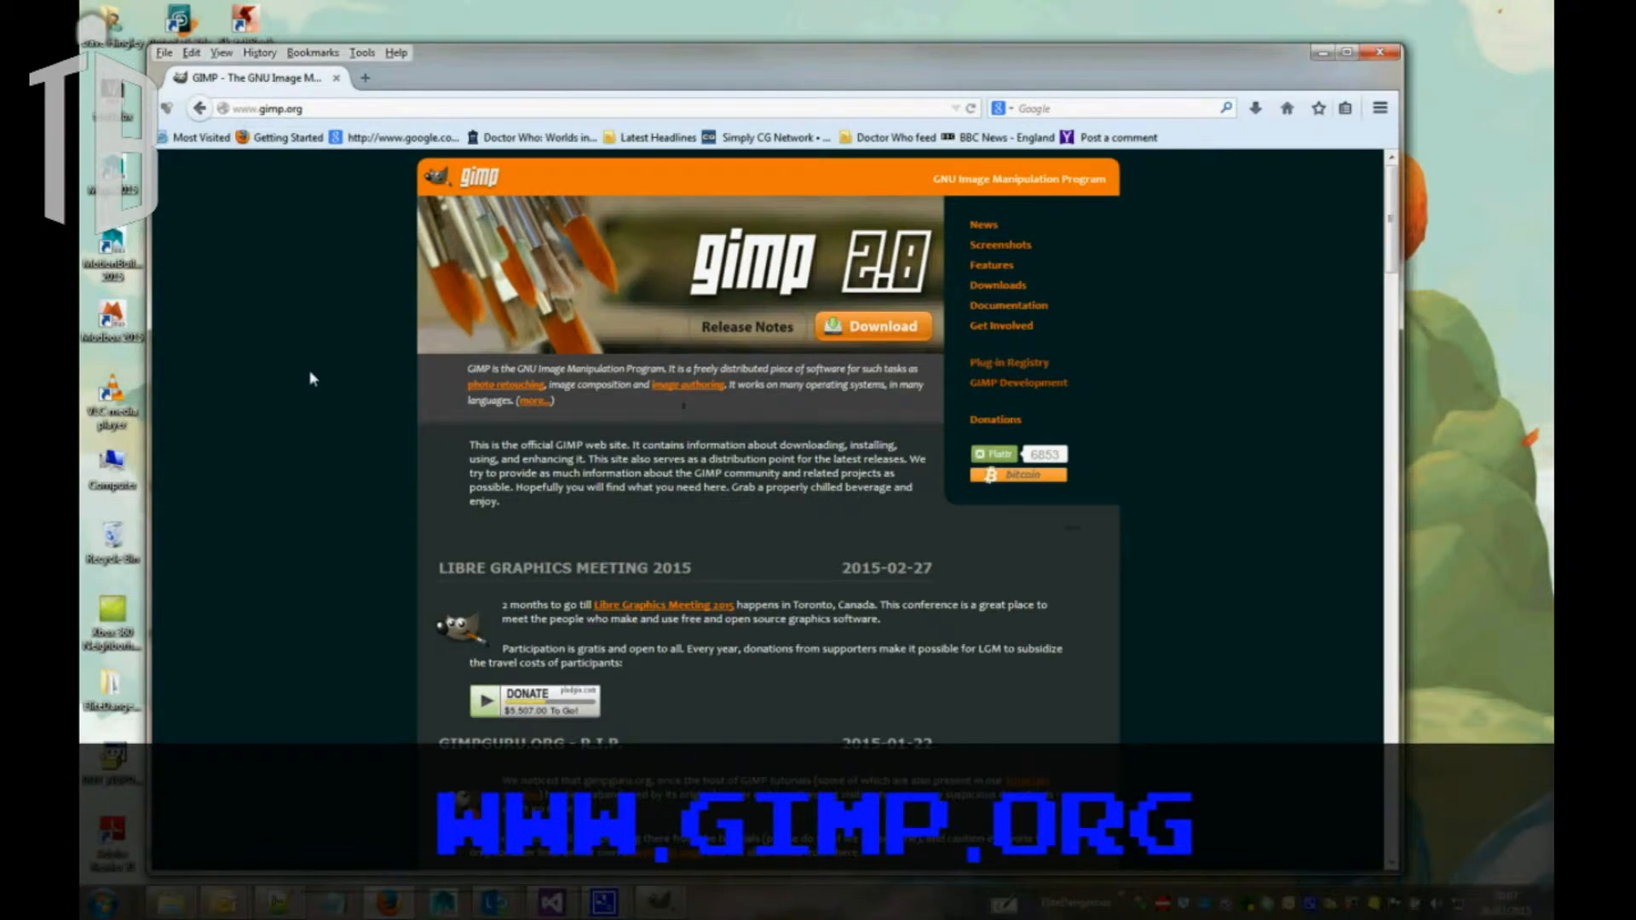
pyautogui.click(1012, 290)
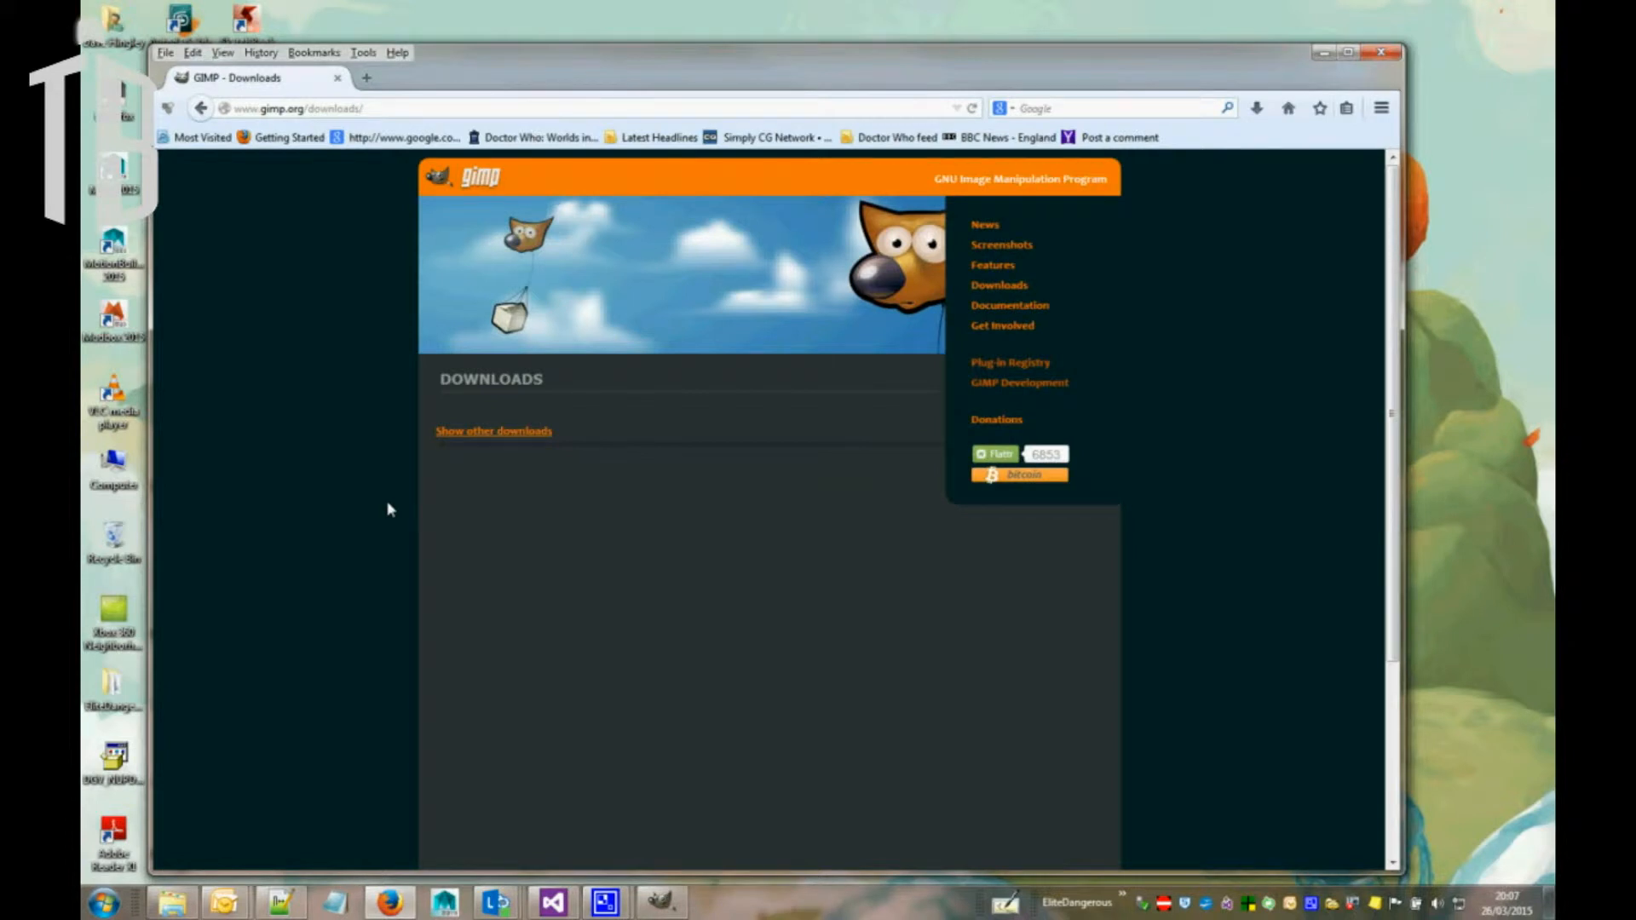
pyautogui.scroll(-3, 388, 509)
pyautogui.scroll(3, 387, 510)
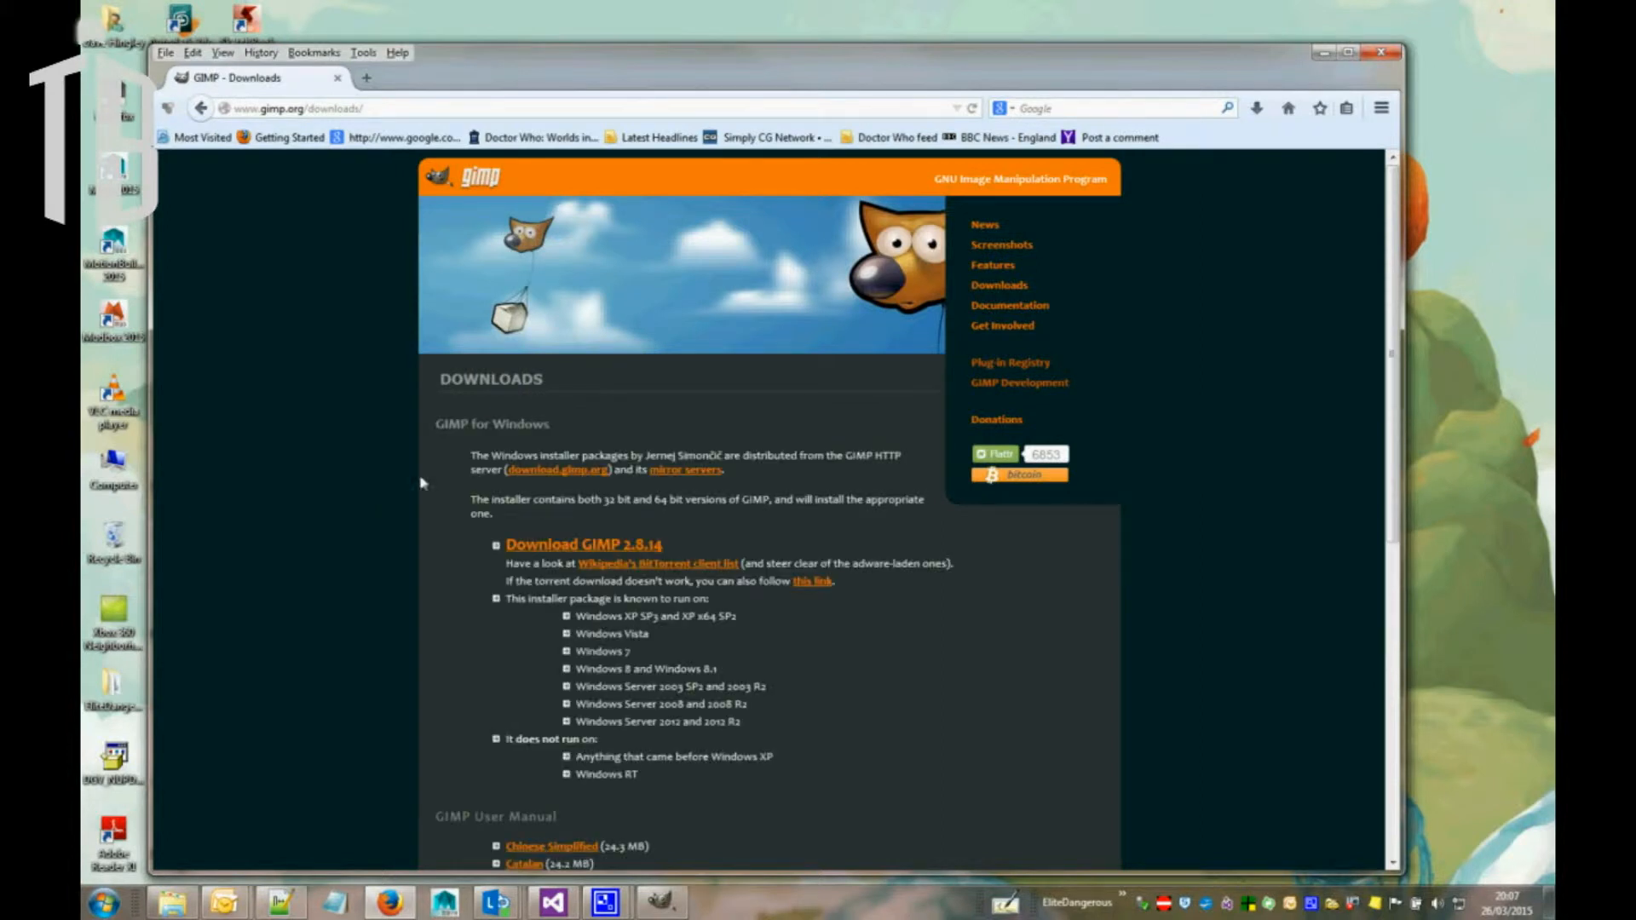
pyautogui.scroll(-10, 408, 464)
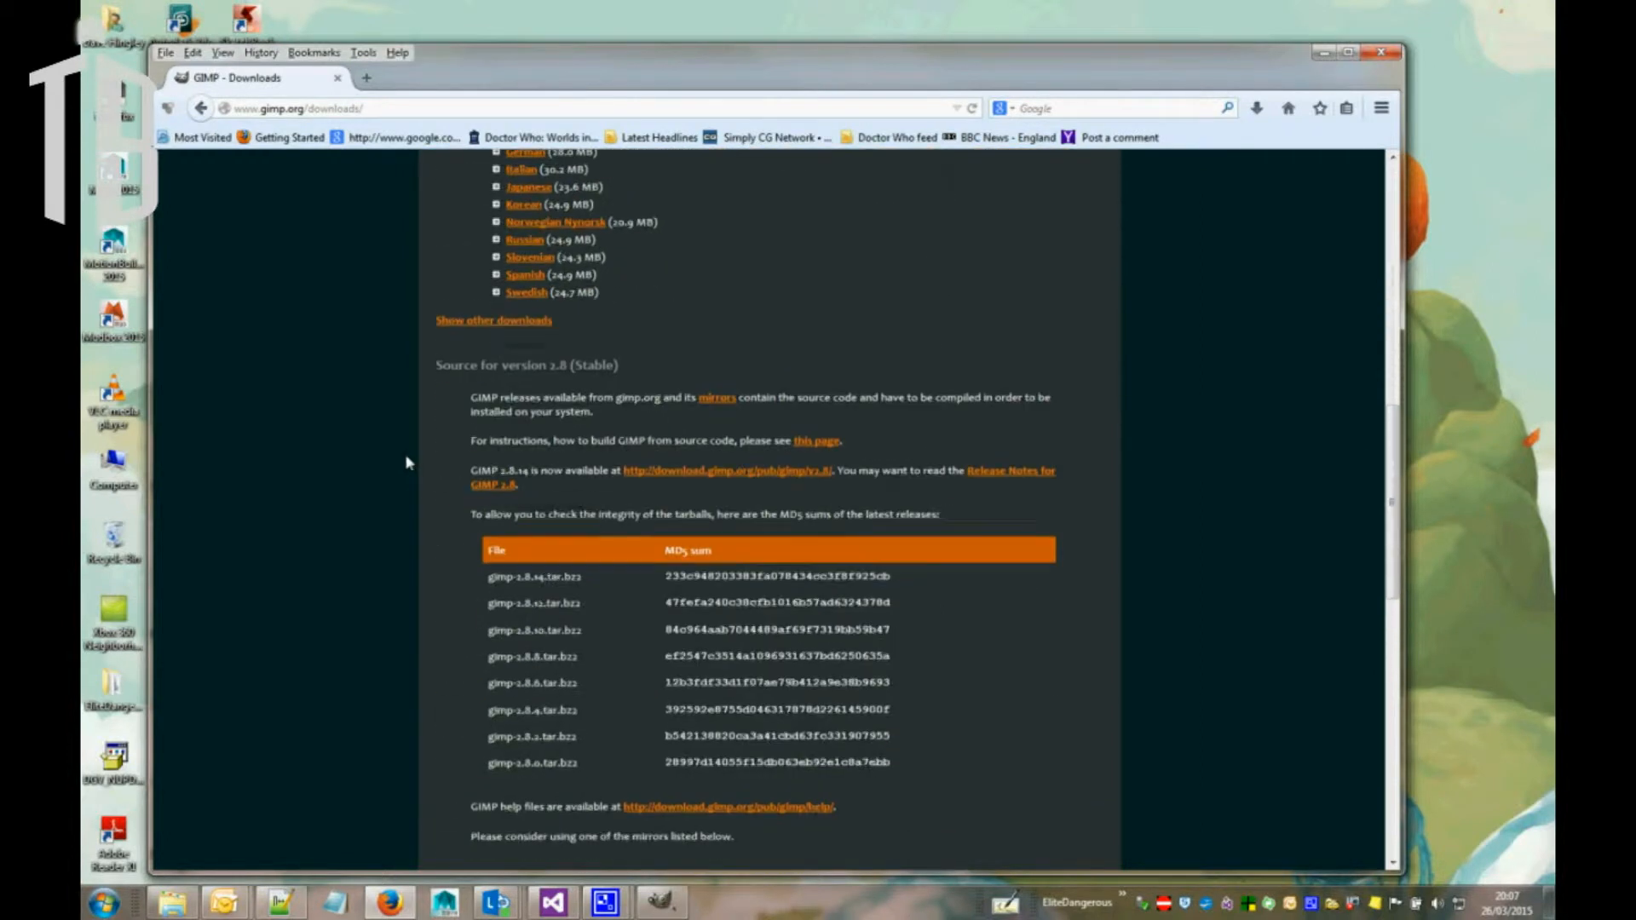
# Show the other downloads on the GIMP page and review the options for Unix-like systems, Mac OS X and Windows
pyautogui.click(461, 328)
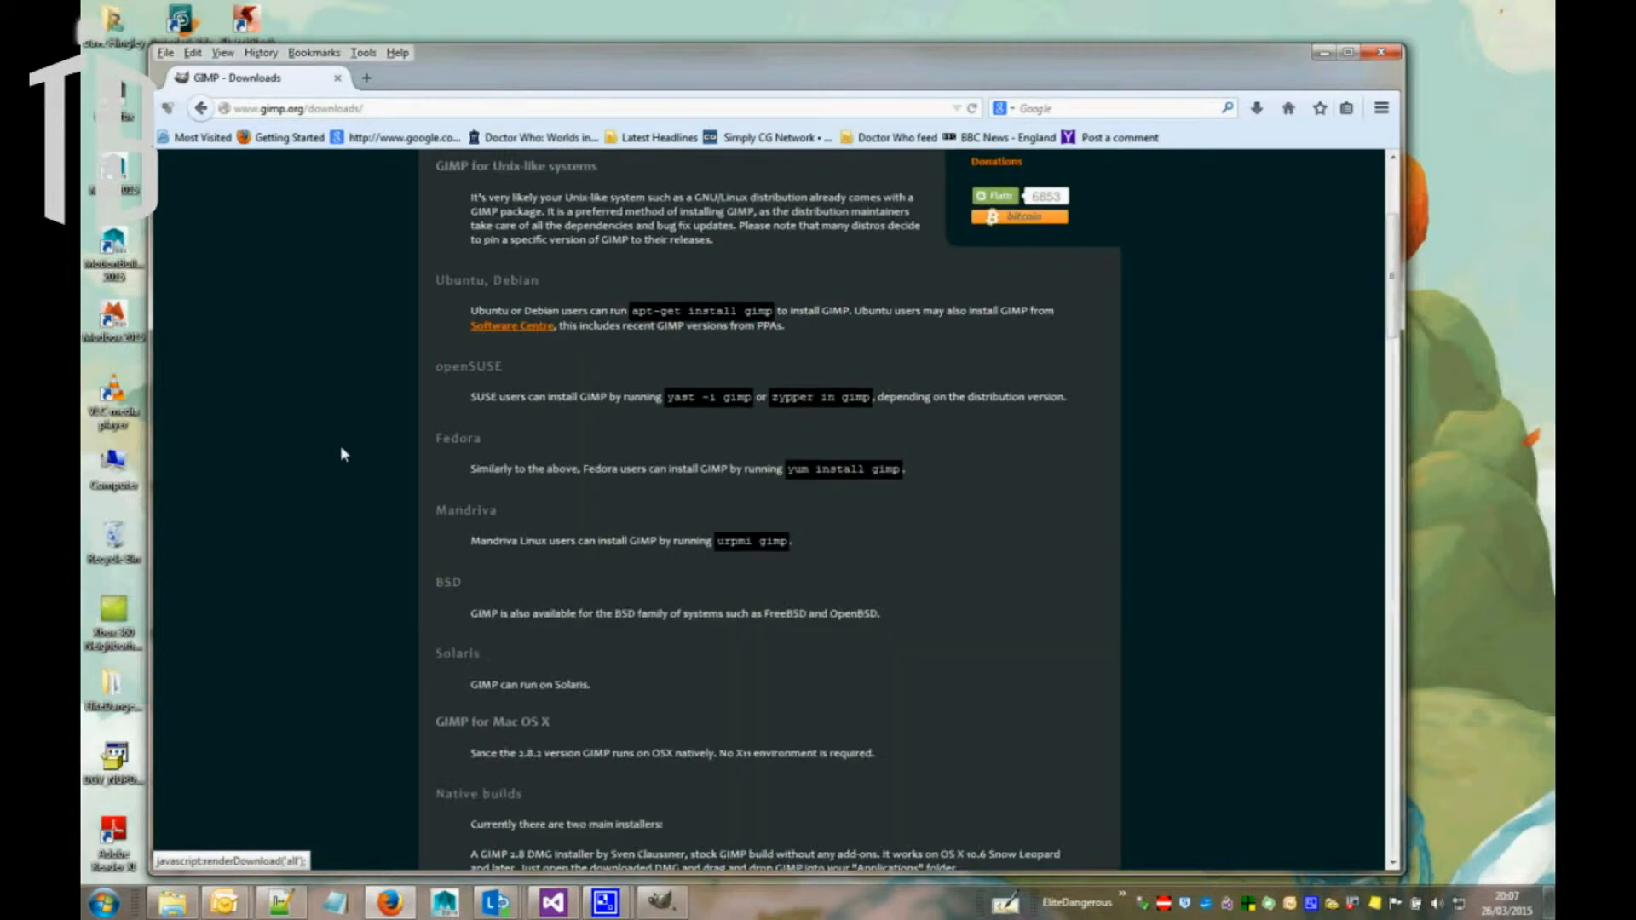
pyautogui.scroll(3, 341, 448)
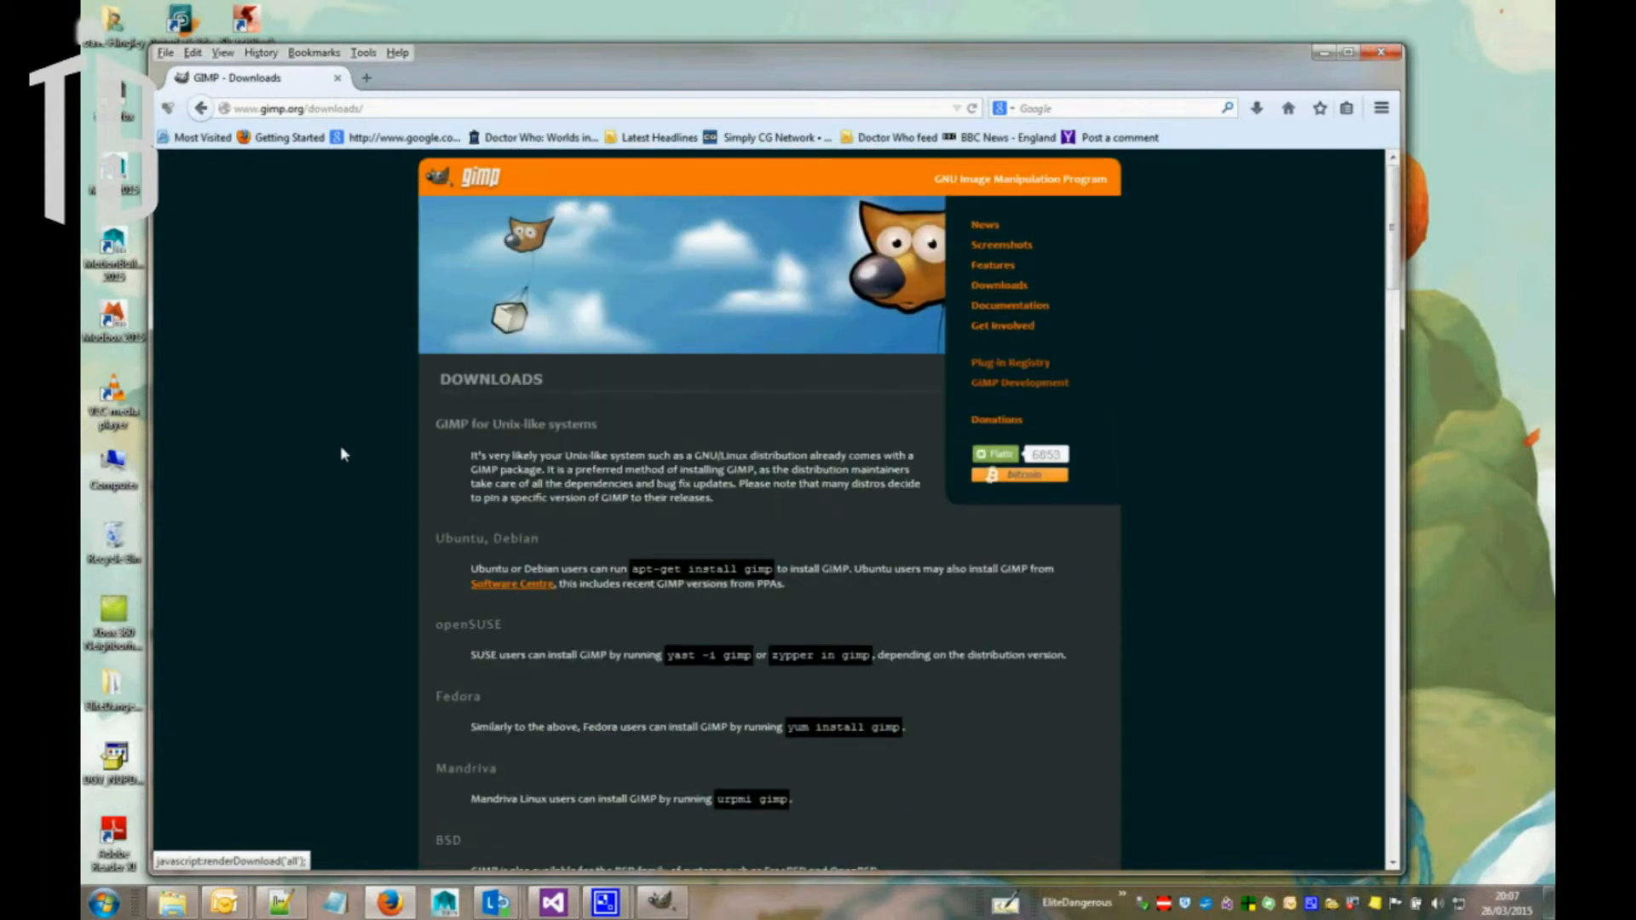
pyautogui.scroll(-3, 343, 453)
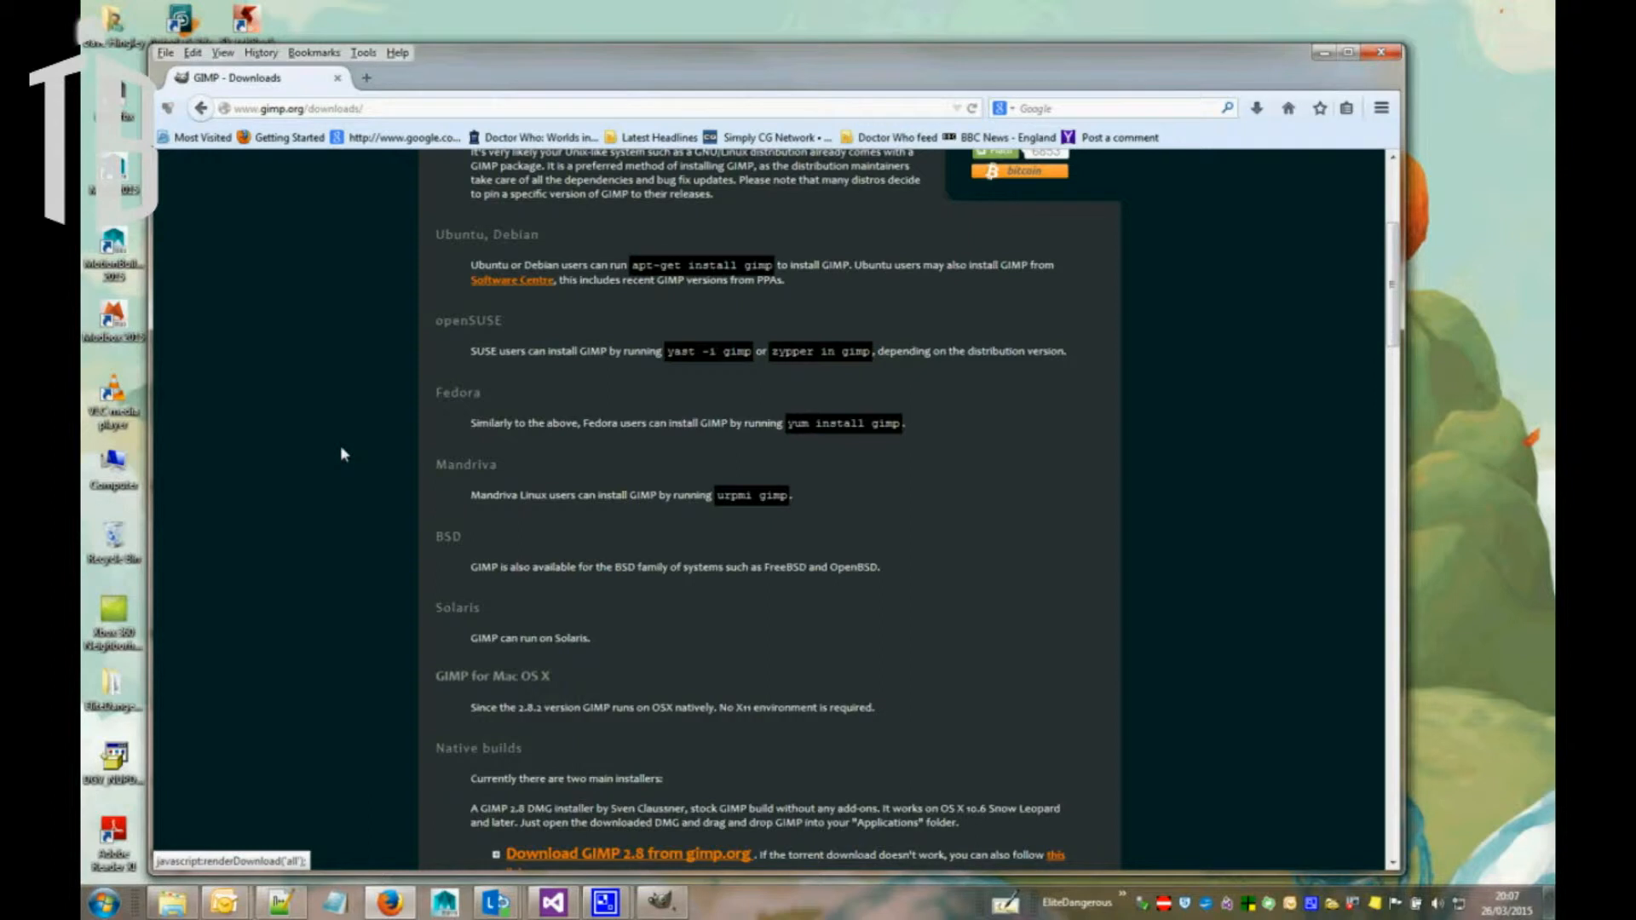
pyautogui.scroll(-3, 343, 454)
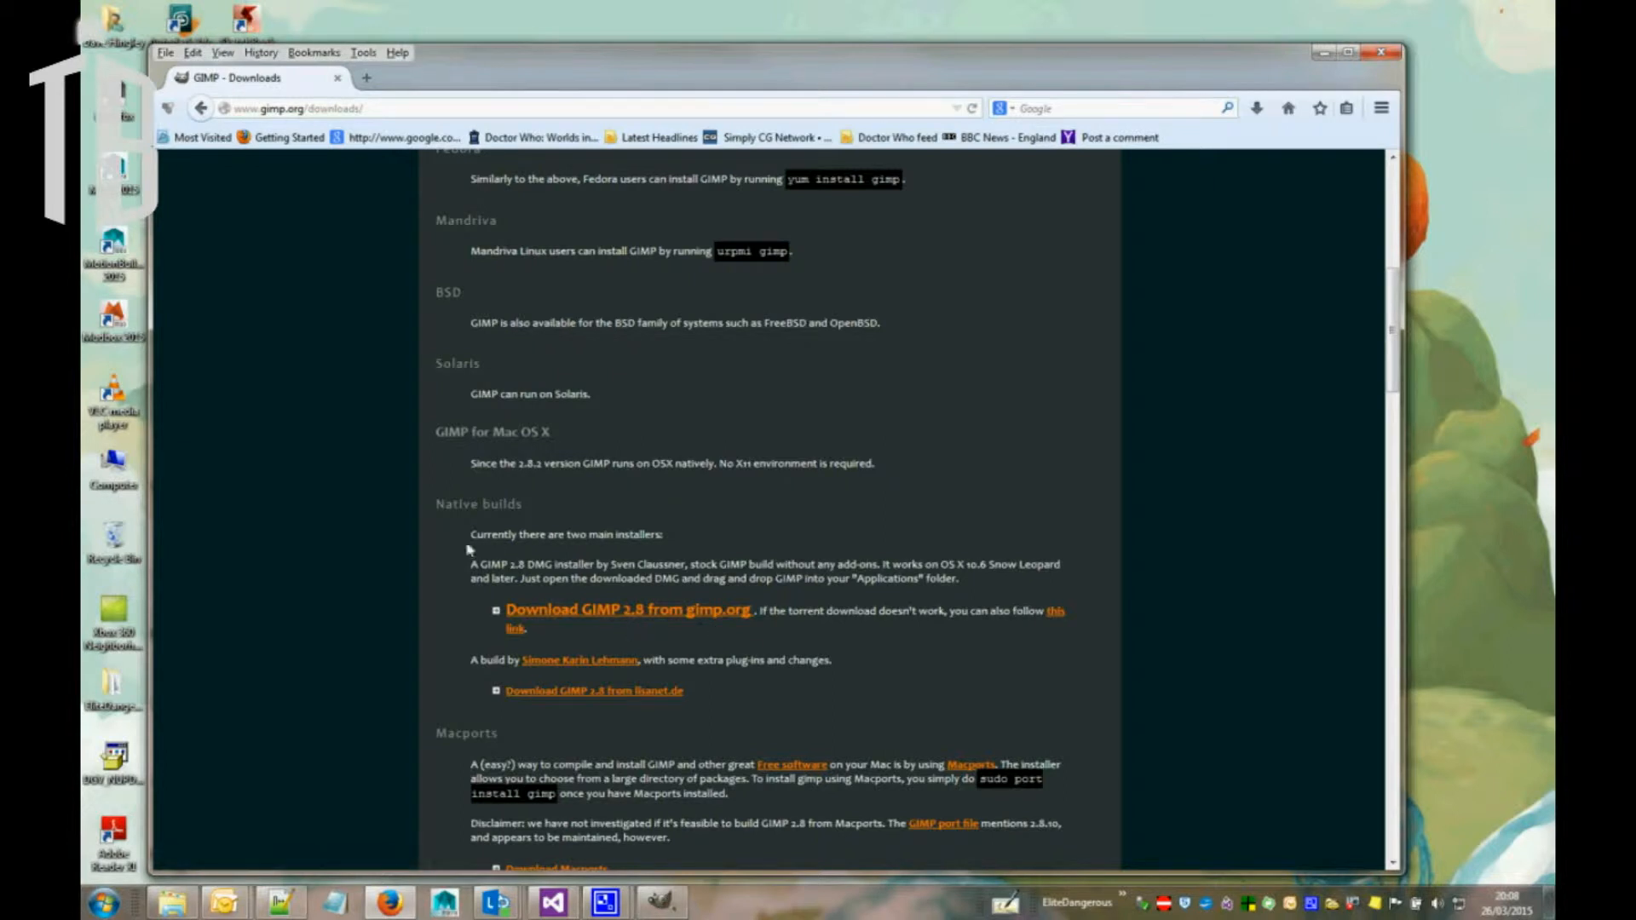
pyautogui.scroll(-5, 424, 551)
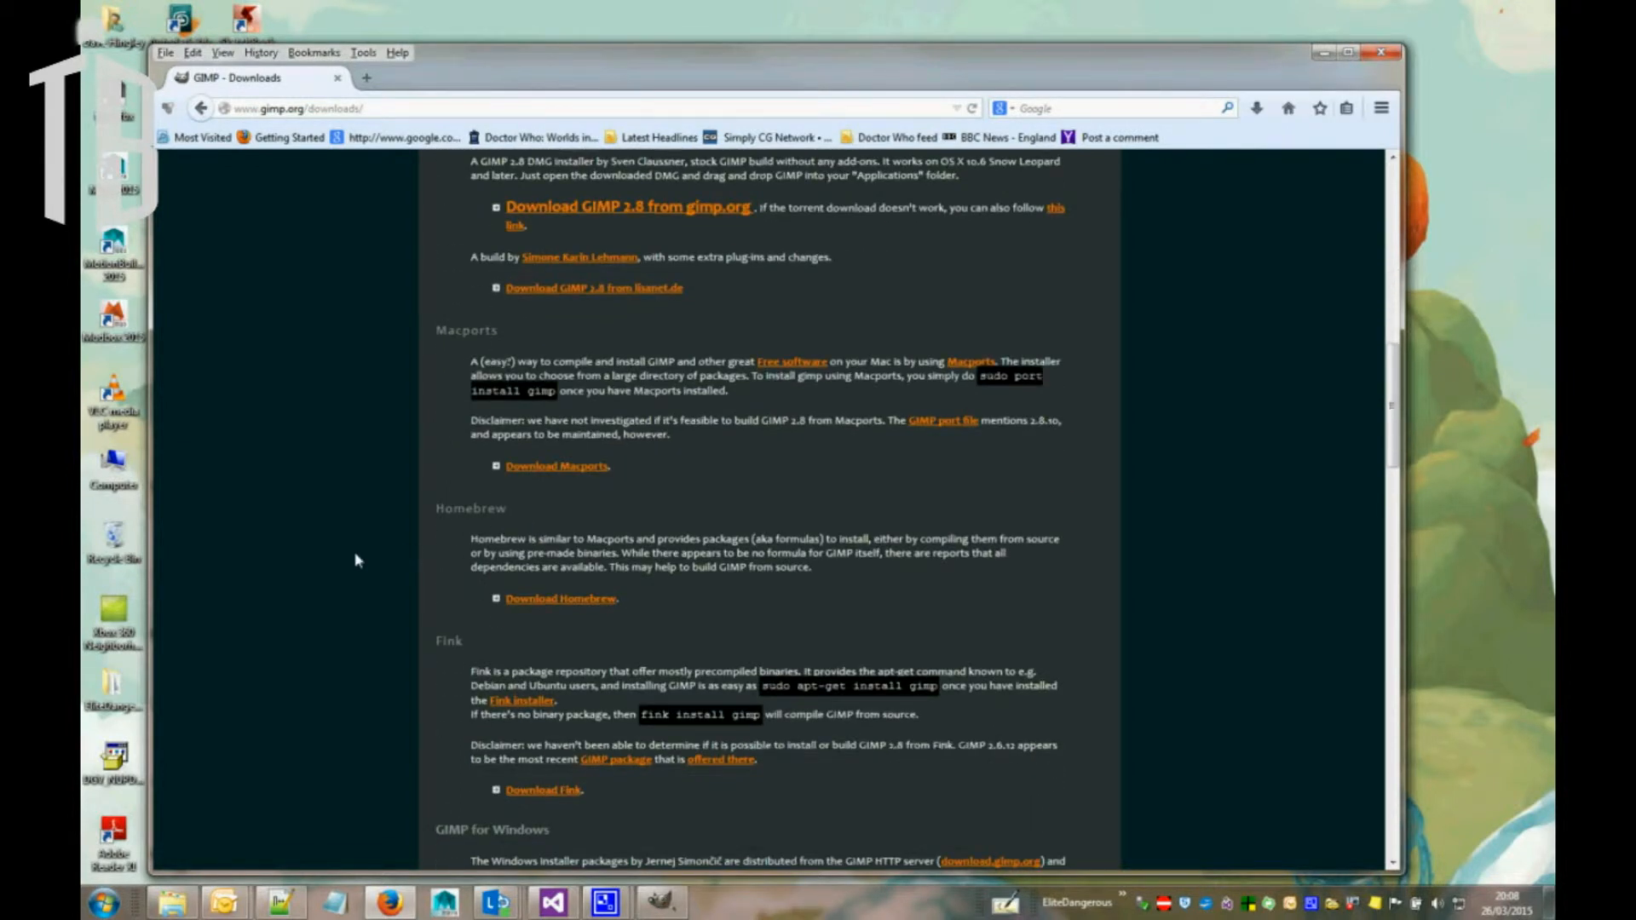
pyautogui.scroll(-4, 356, 560)
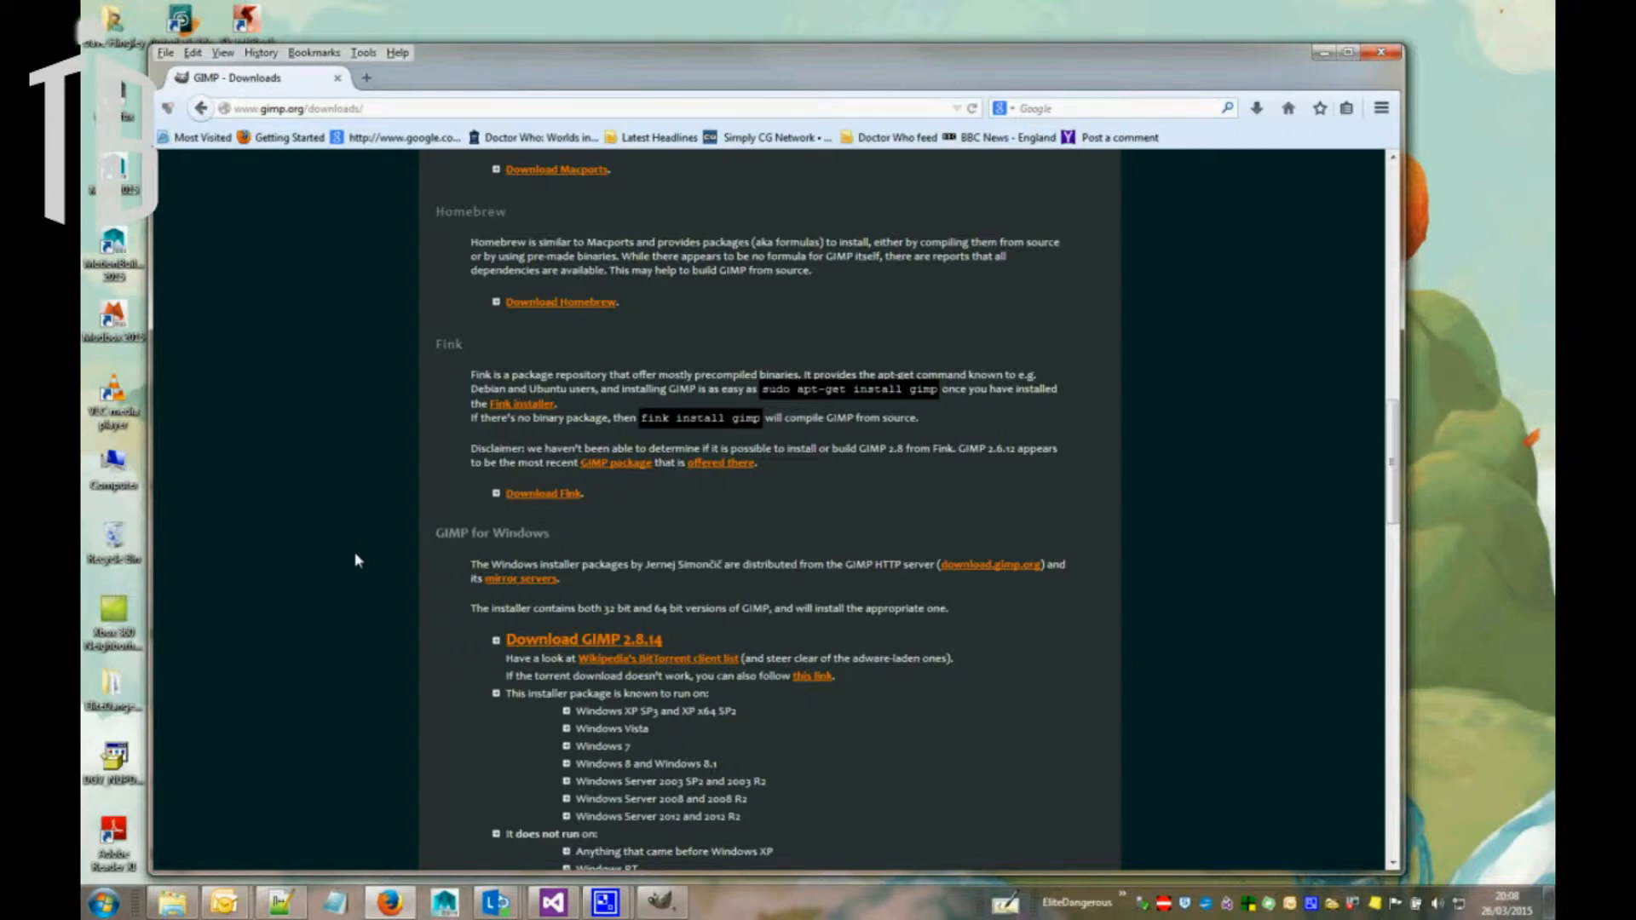
# Minimize the browser, switch to GIMP and open the image Shiny_Tux_by_paranoos.jpg
pyautogui.click(1324, 54)
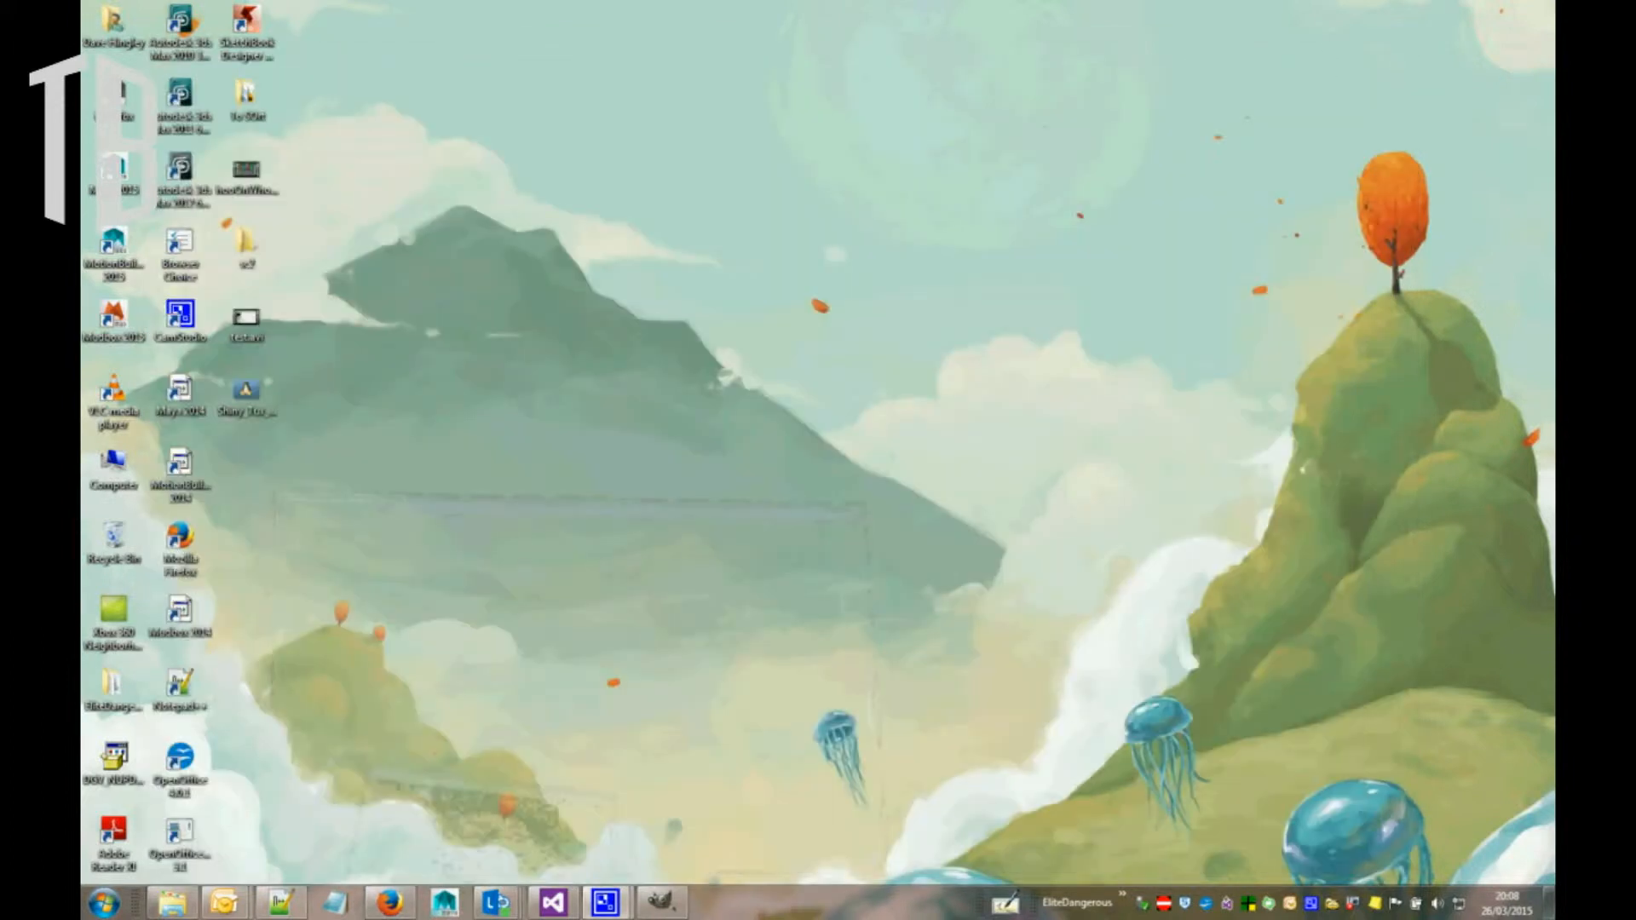
pyautogui.click(669, 905)
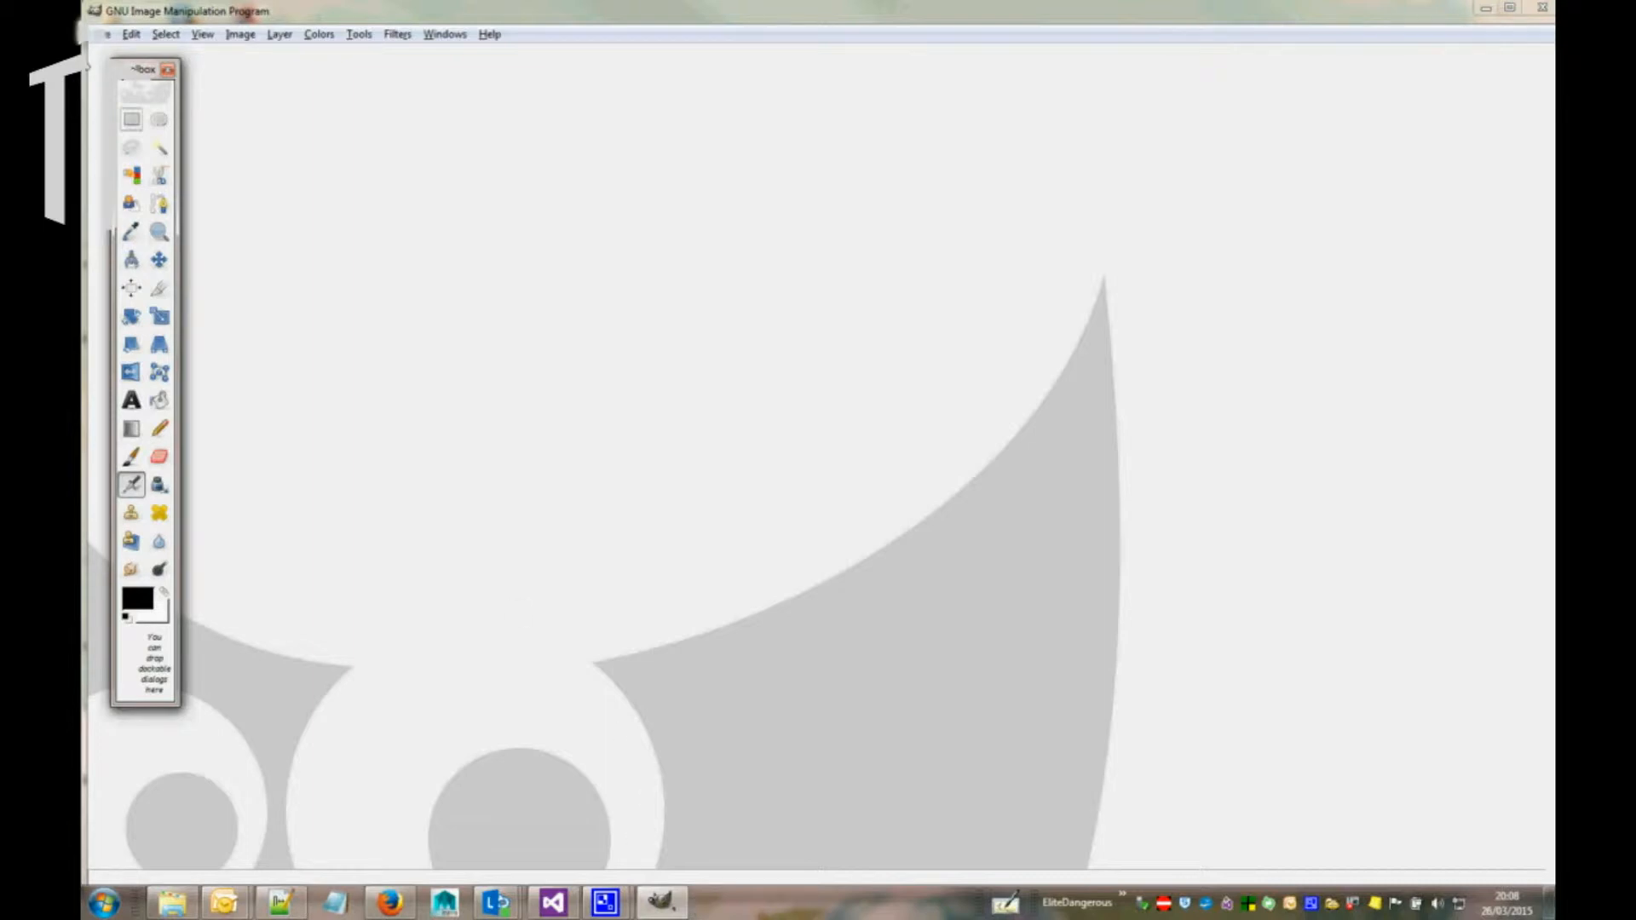
pyautogui.click(102, 34)
pyautogui.click(126, 92)
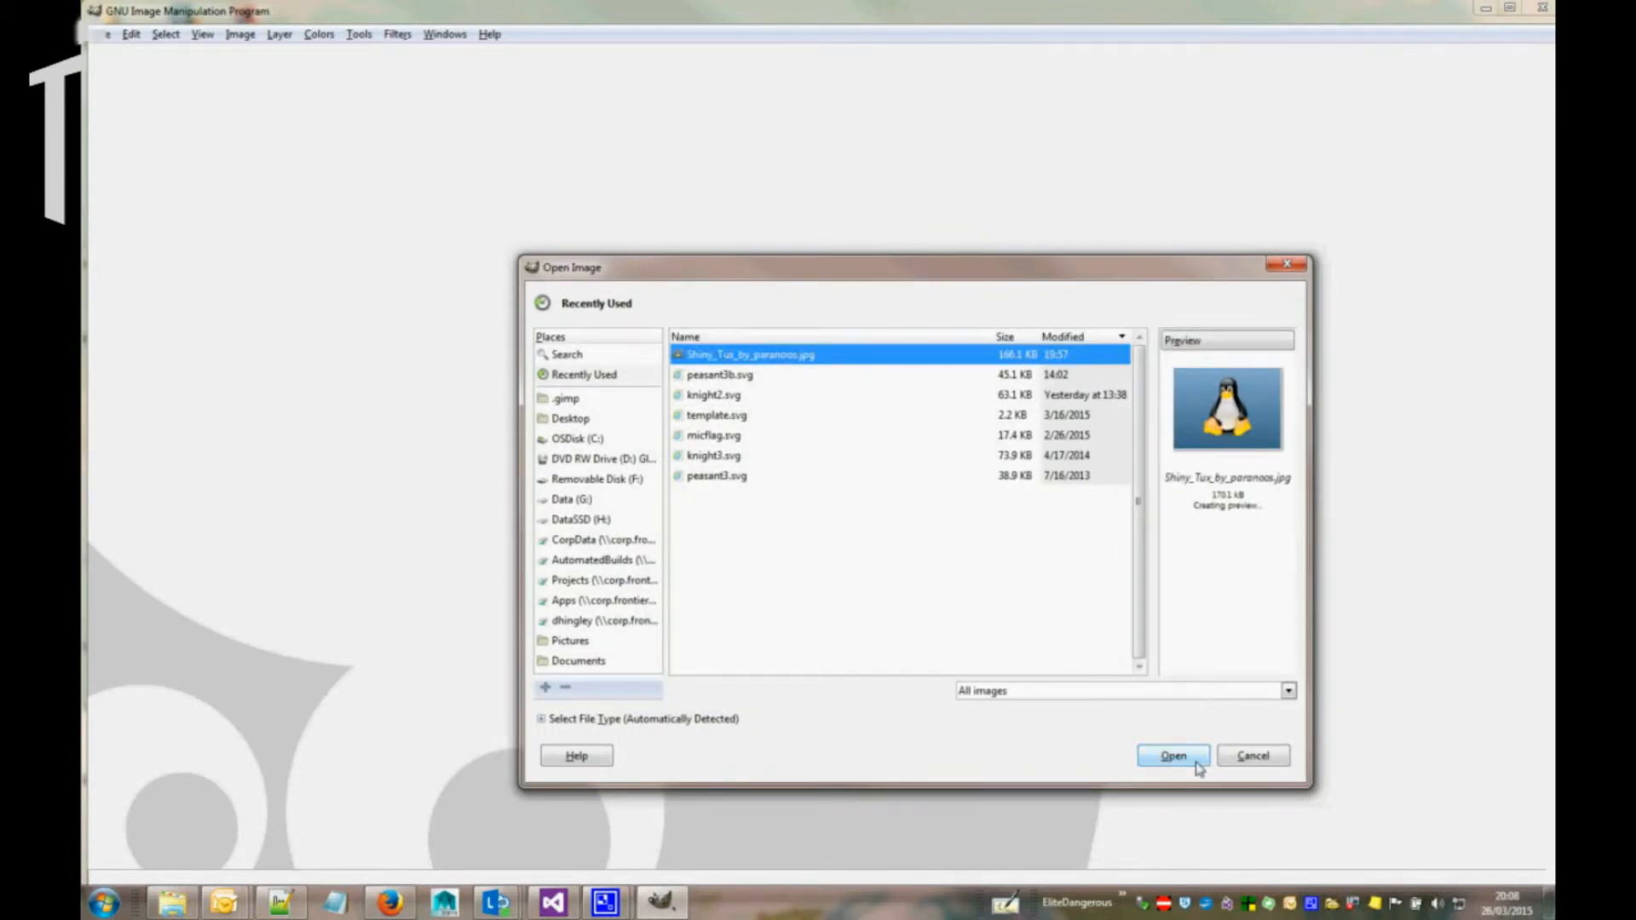
pyautogui.click(1196, 762)
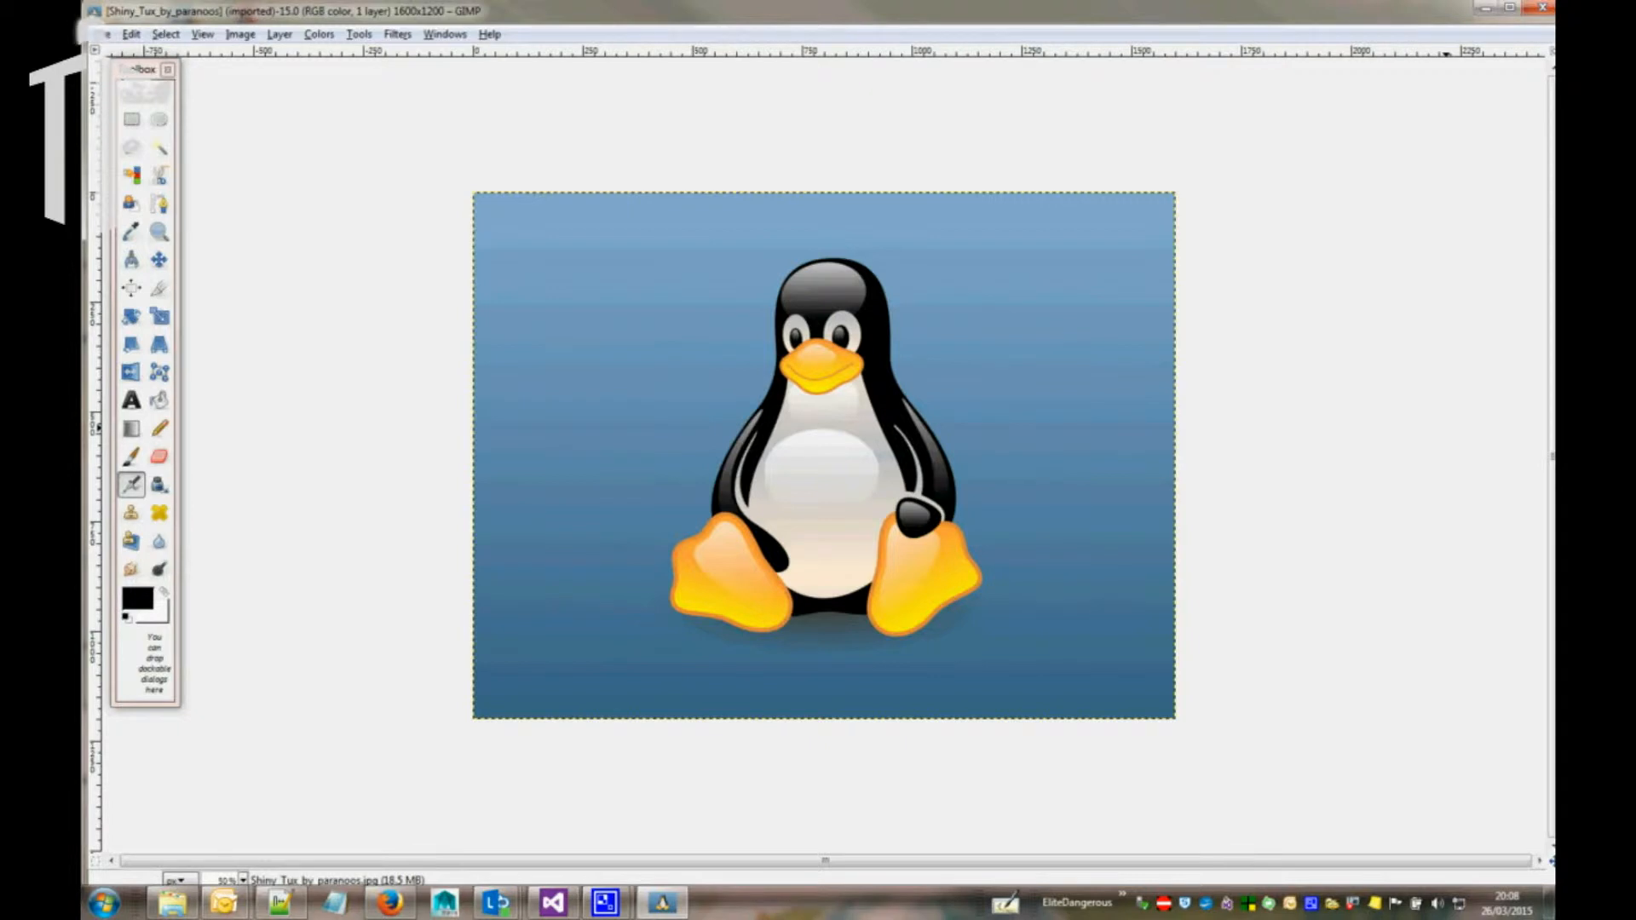
# Show the Layers and Tool Options windows, placing Layers right of the penguin image and Tool Options beside the toolbox
pyautogui.click(445, 34)
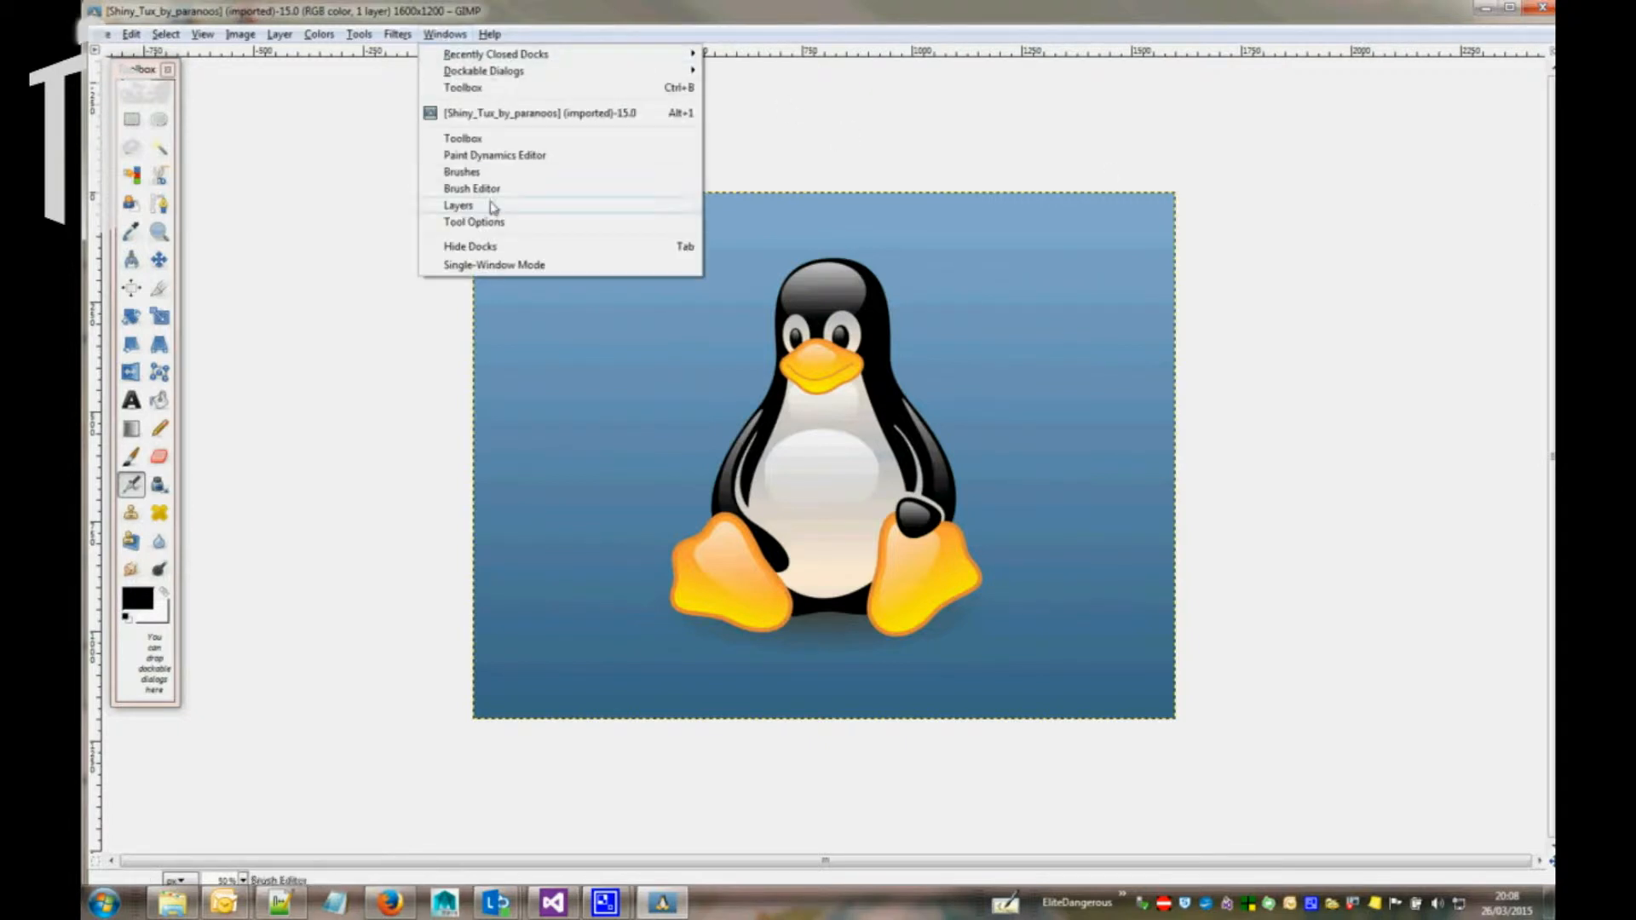
pyautogui.click(445, 34)
pyautogui.click(445, 34)
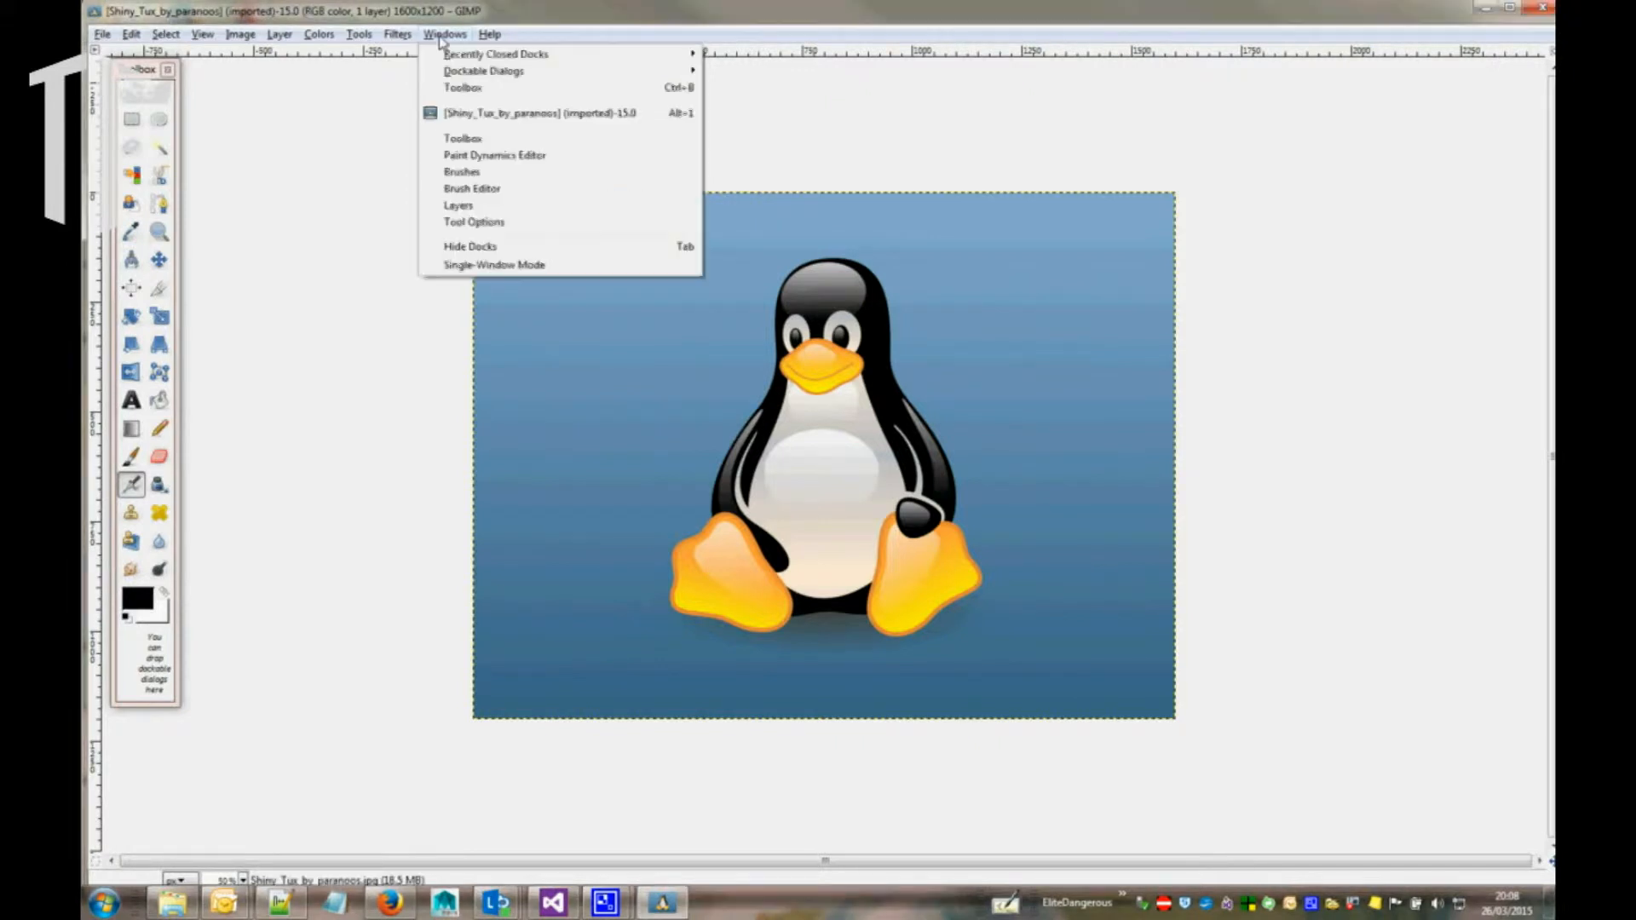
pyautogui.click(465, 226)
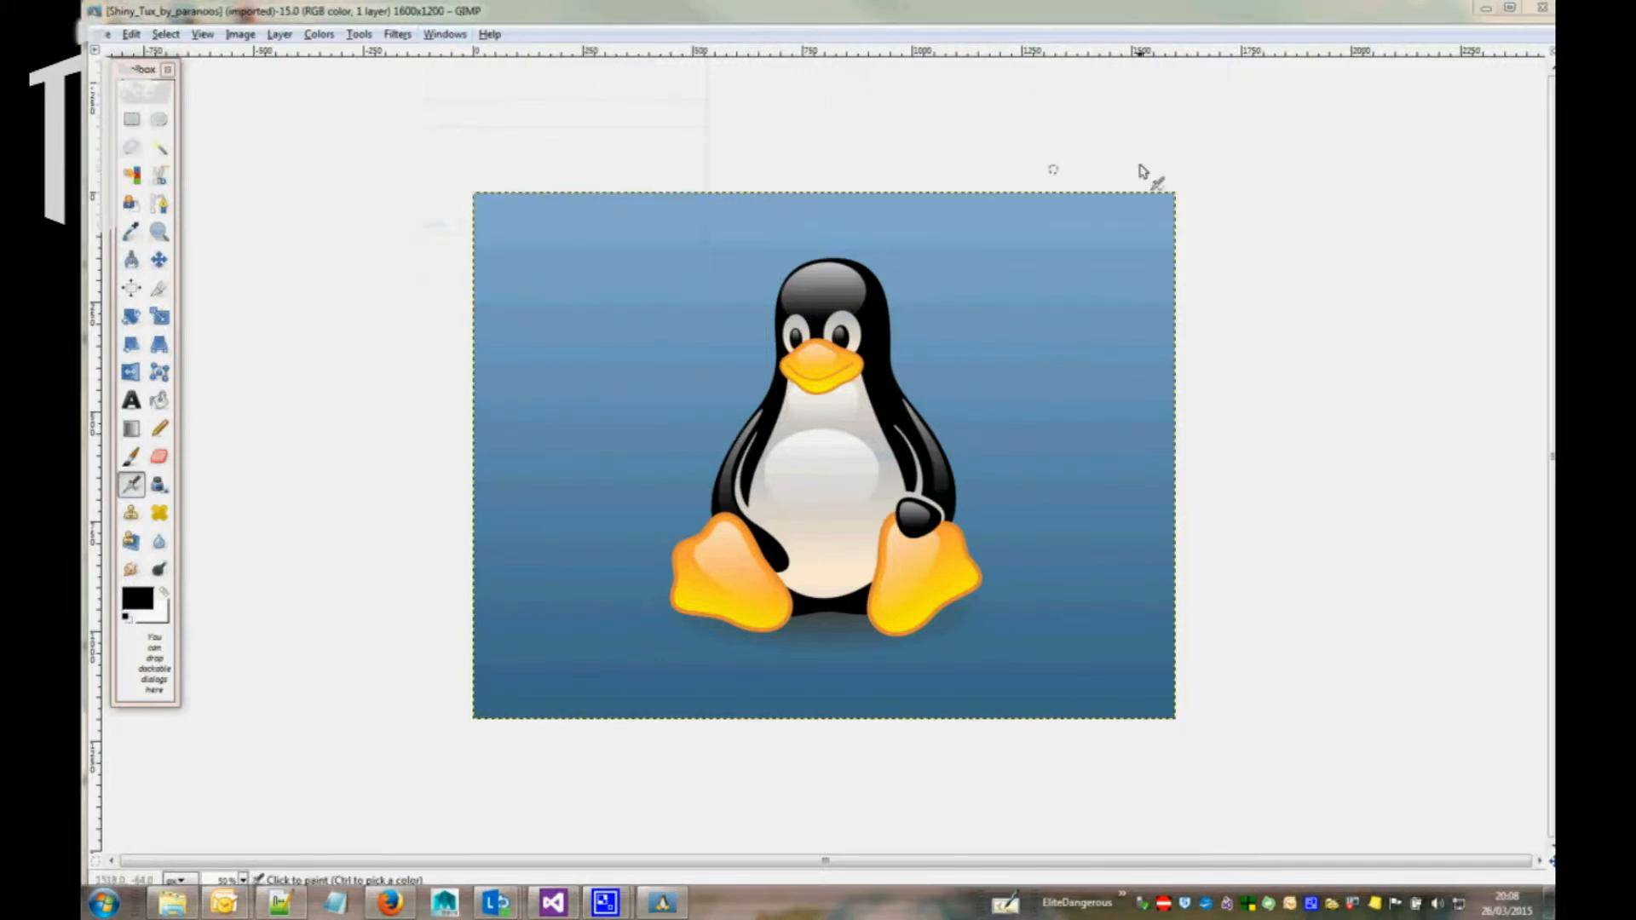
pyautogui.moveTo(1553, 142); pyautogui.dragTo(1362, 105)
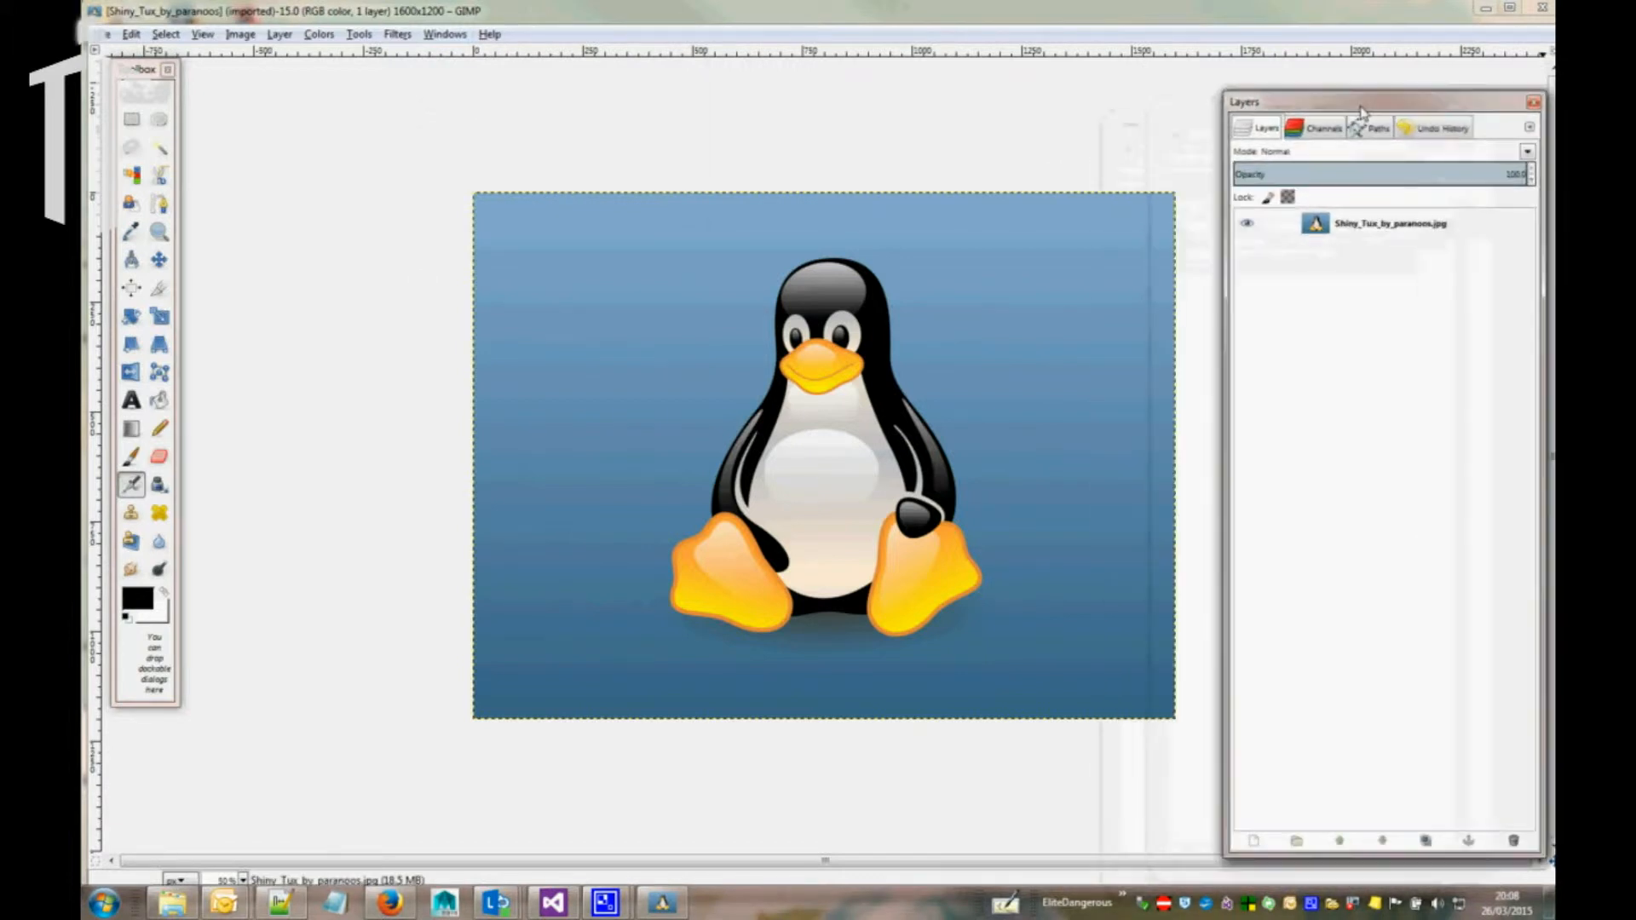
pyautogui.moveTo(1552, 567); pyautogui.dragTo(347, 487)
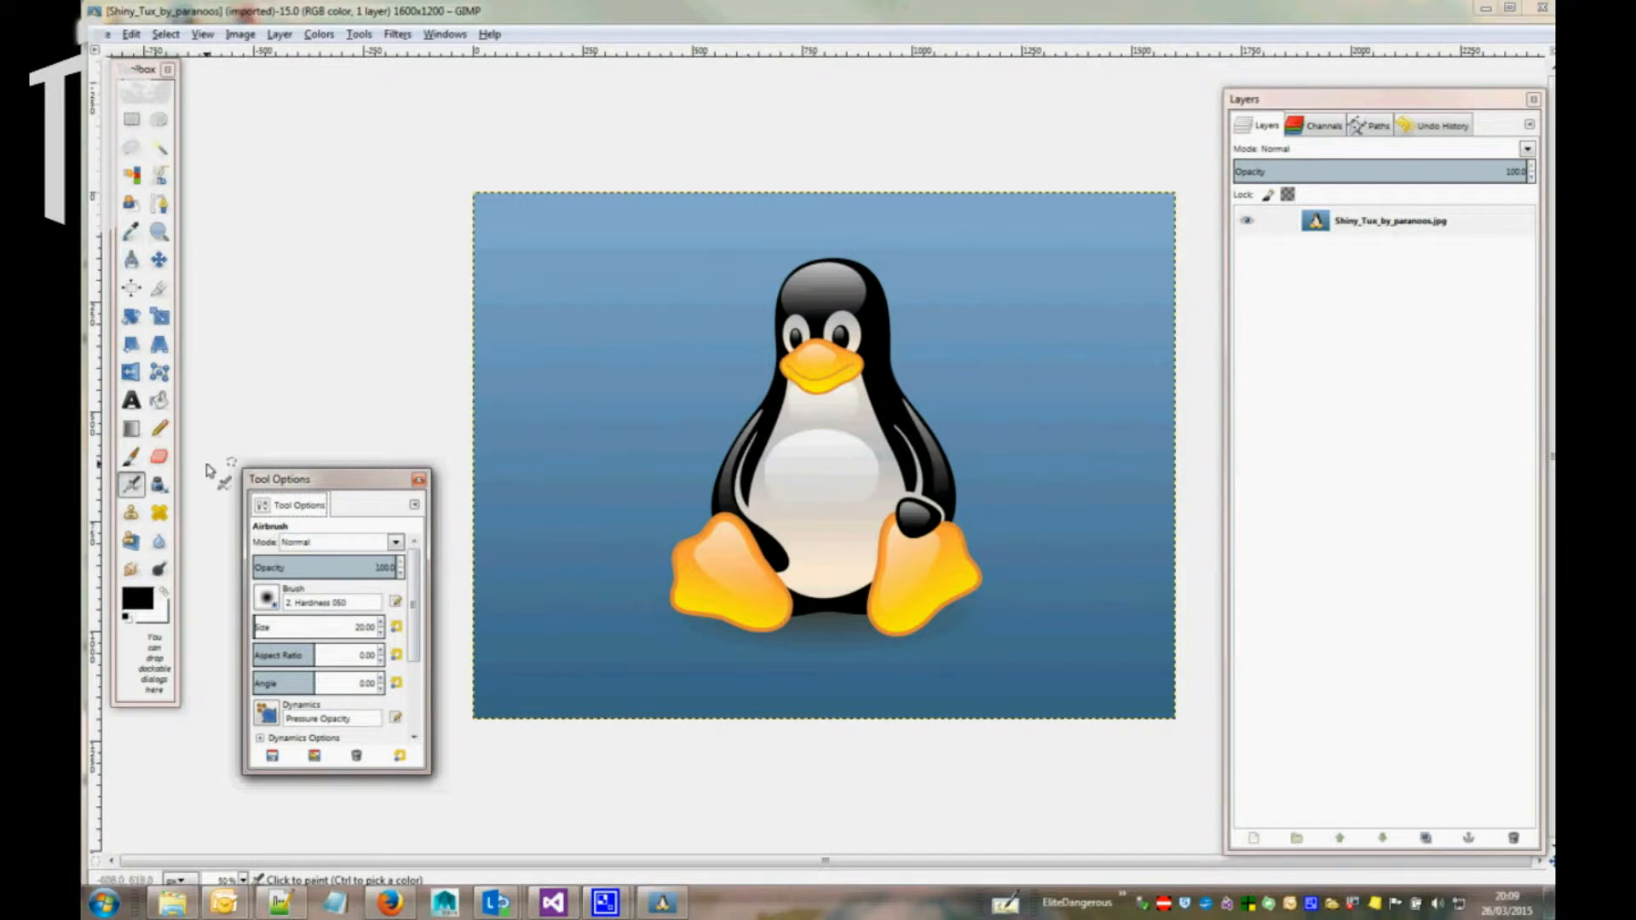
# Choose the Text tool, move its options window up beside the toolbox, and set the font to Bookman Old Style Semi-Bold, size 50 px
pyautogui.click(131, 400)
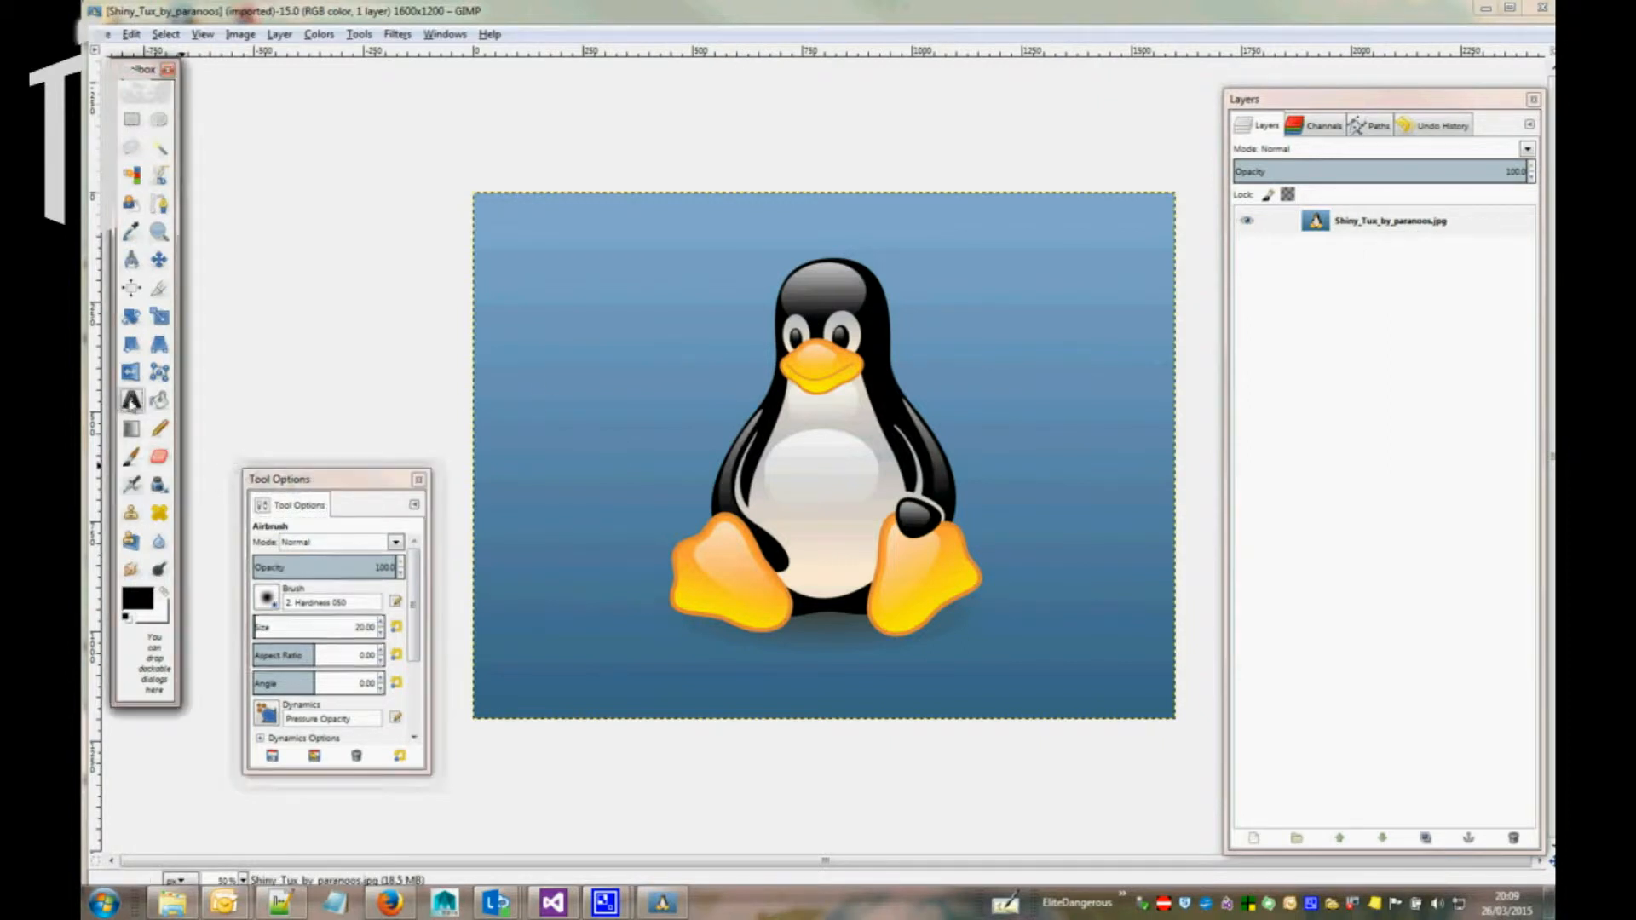
pyautogui.moveTo(317, 479); pyautogui.dragTo(300, 120)
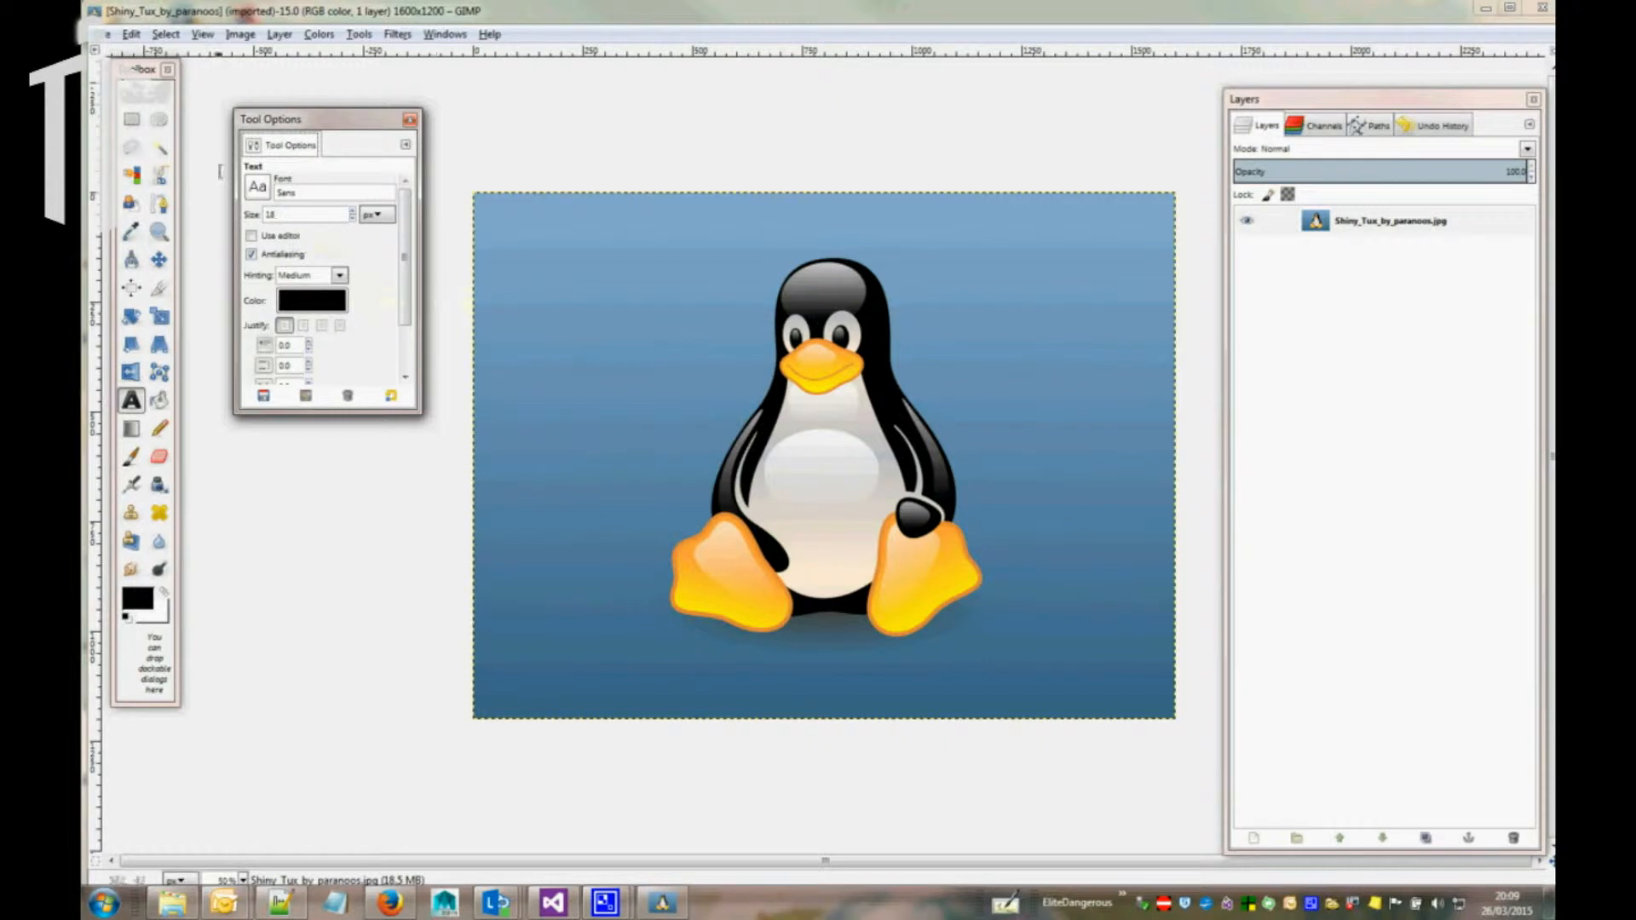
pyautogui.click(255, 192)
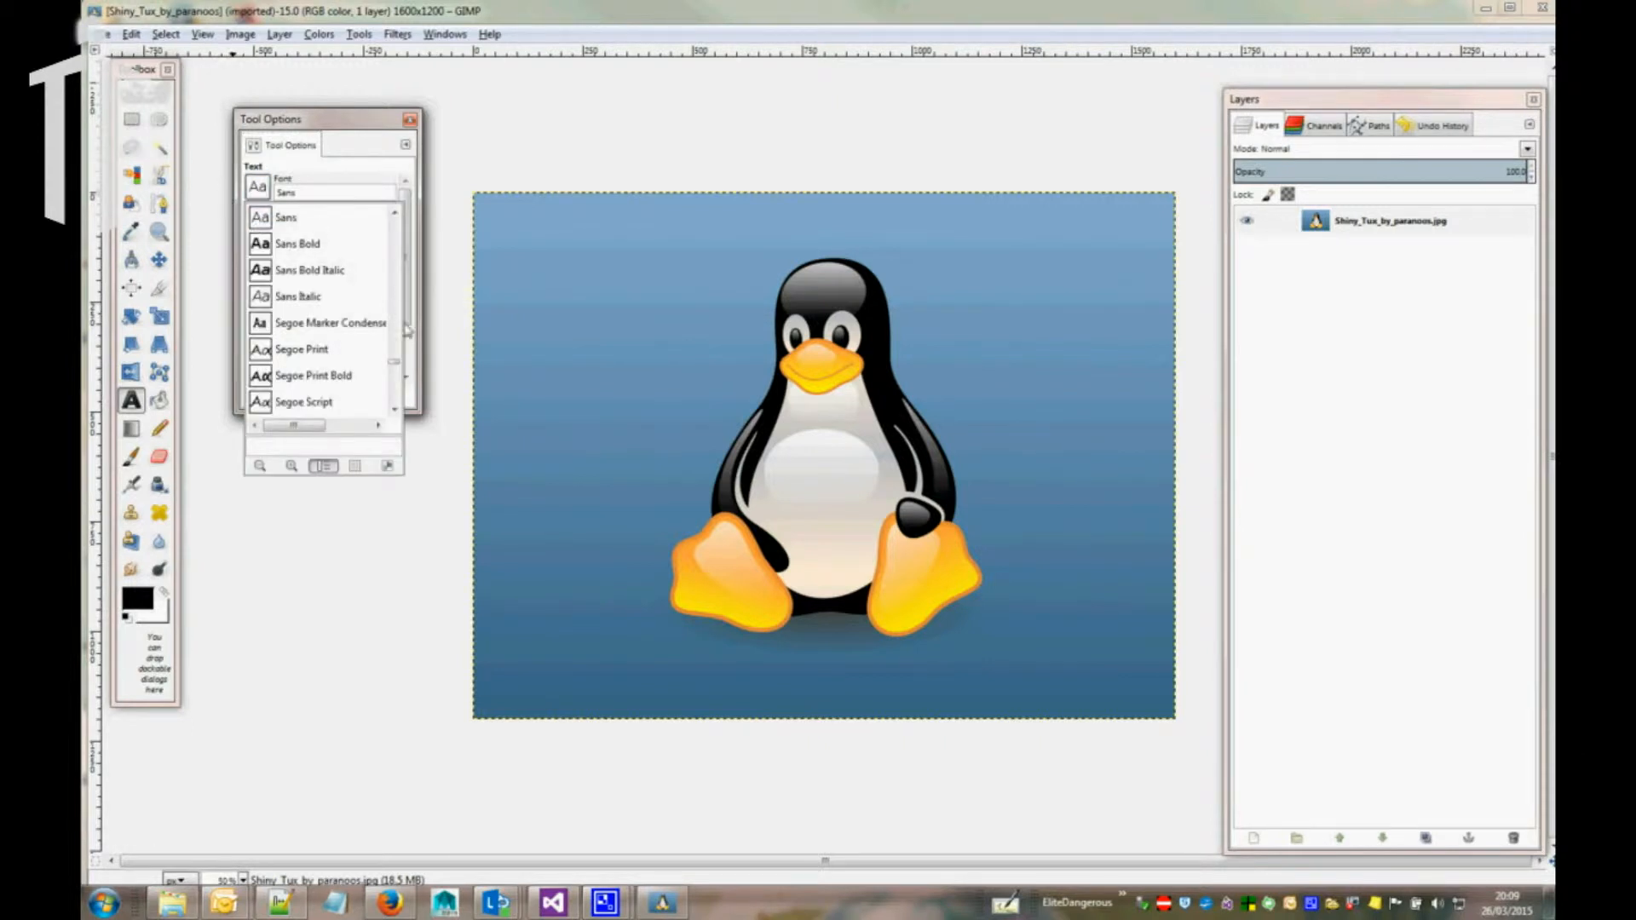
pyautogui.moveTo(394, 368); pyautogui.dragTo(400, 245)
pyautogui.scroll(9, 366, 277)
pyautogui.scroll(-7, 316, 372)
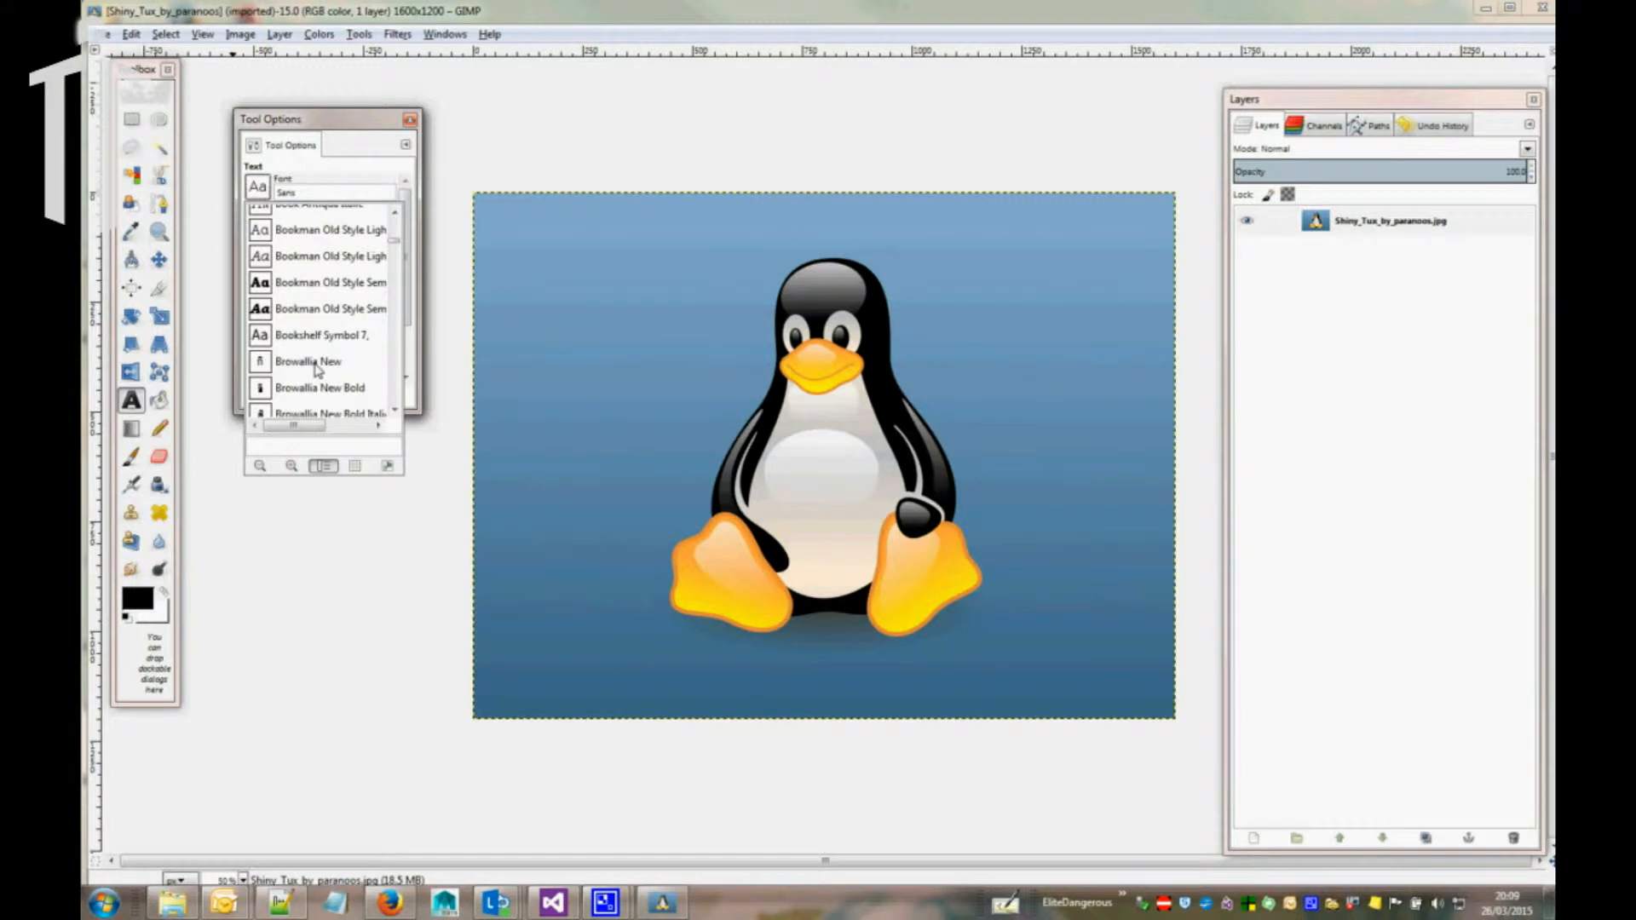
pyautogui.click(315, 290)
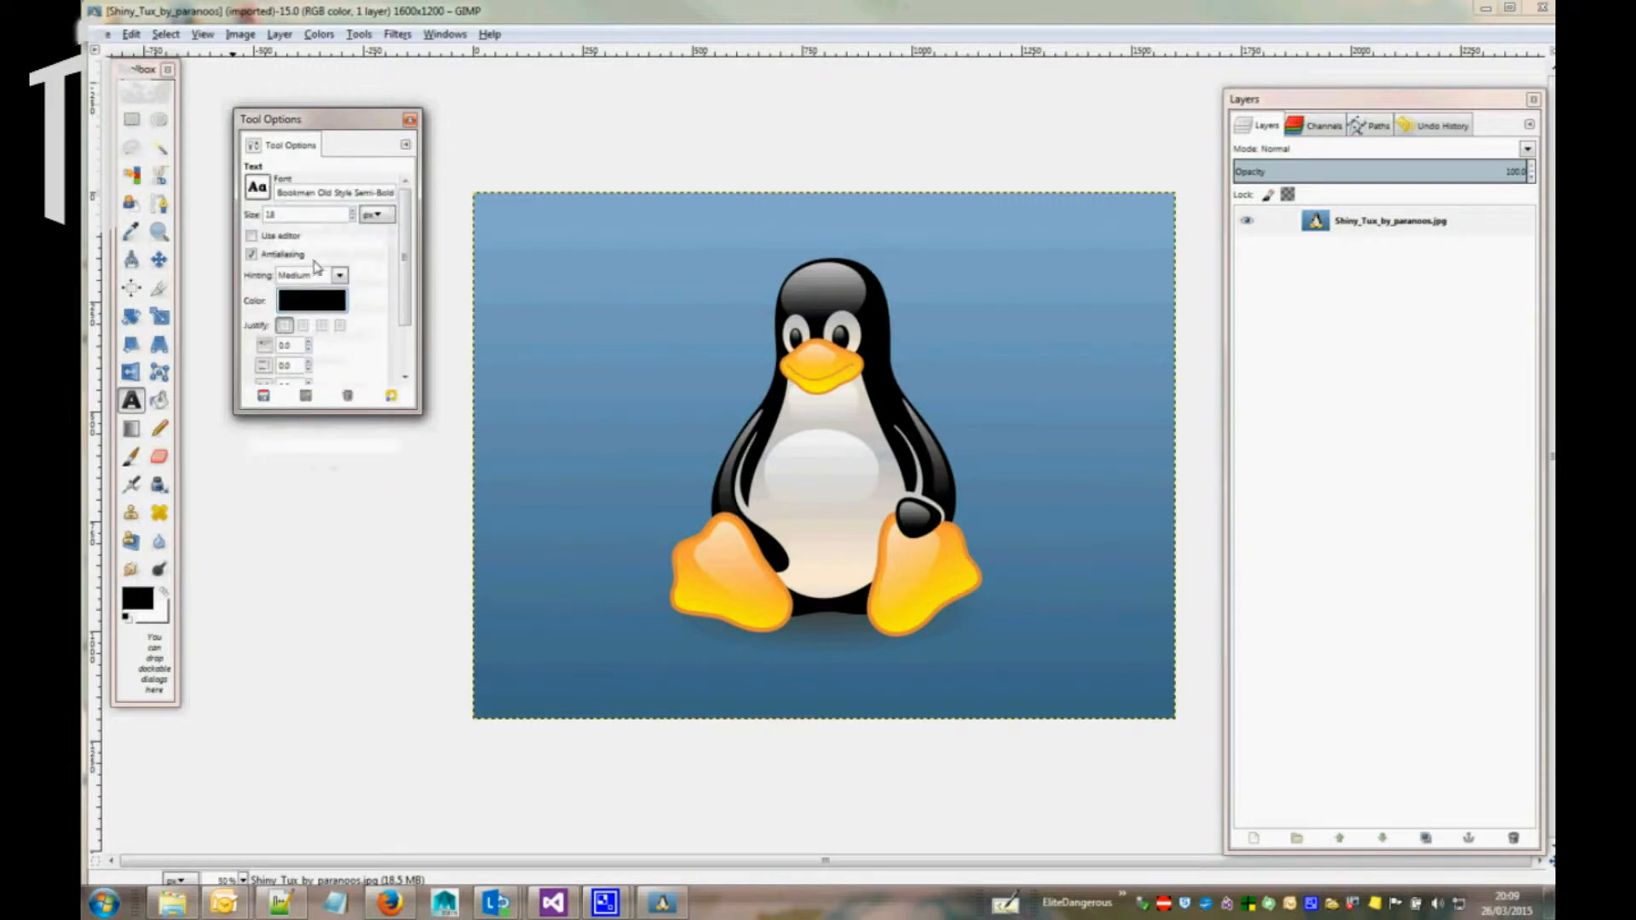
pyautogui.doubleClick(334, 213)
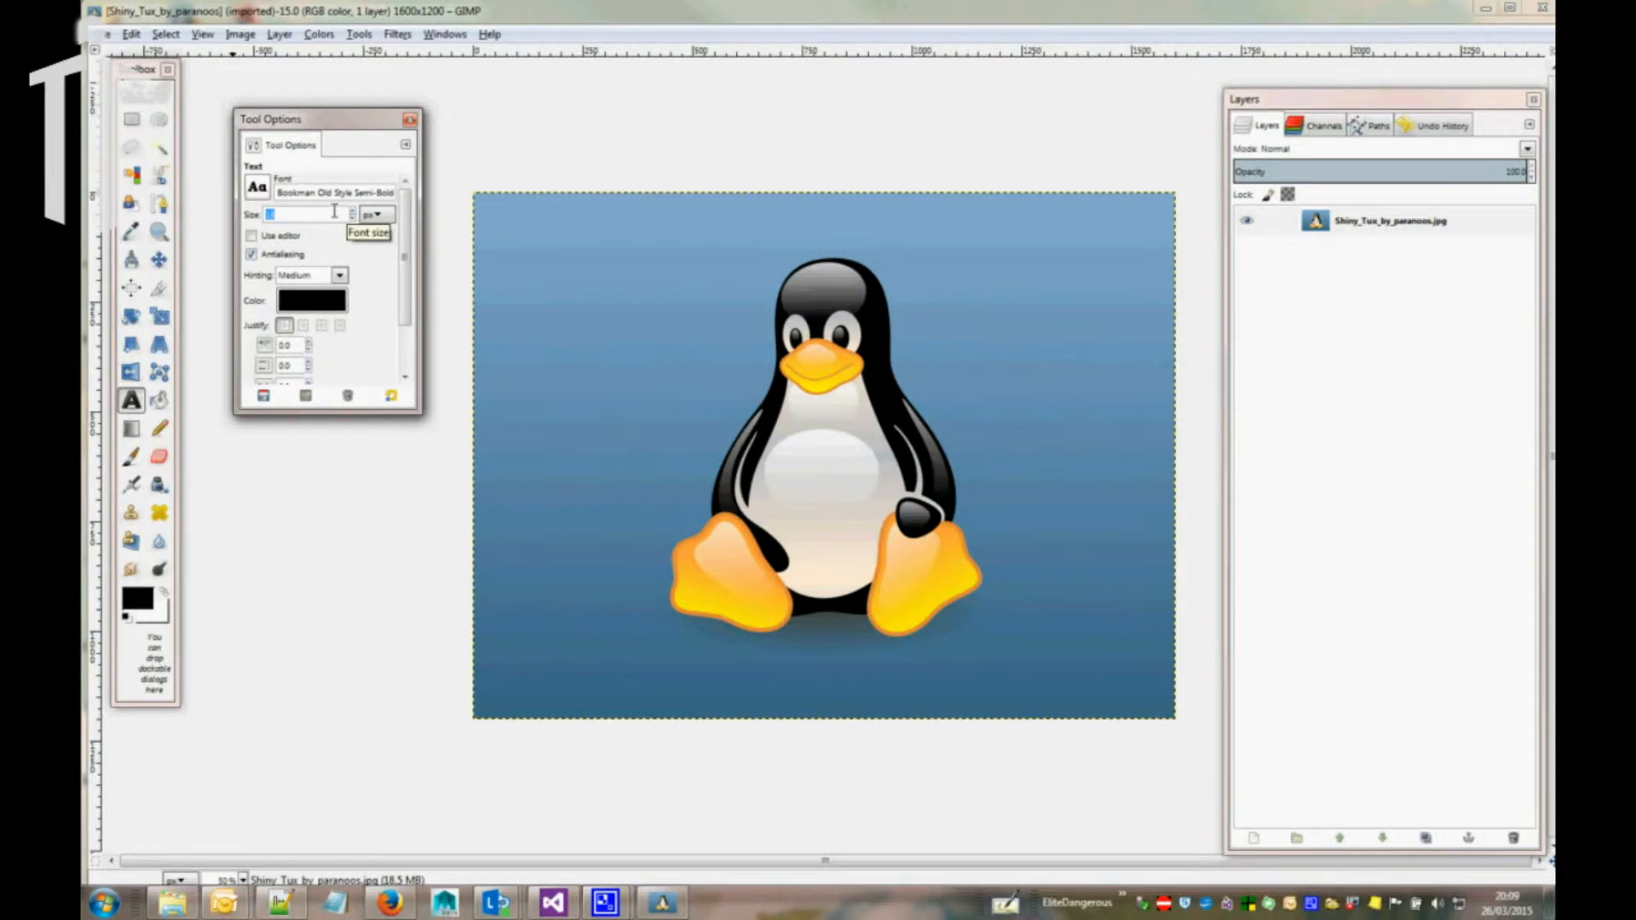
pyautogui.write('50')
# Add the text "HERE IS SOME TEXT" on the blue background at the upper left of the penguin
pyautogui.click(131, 403)
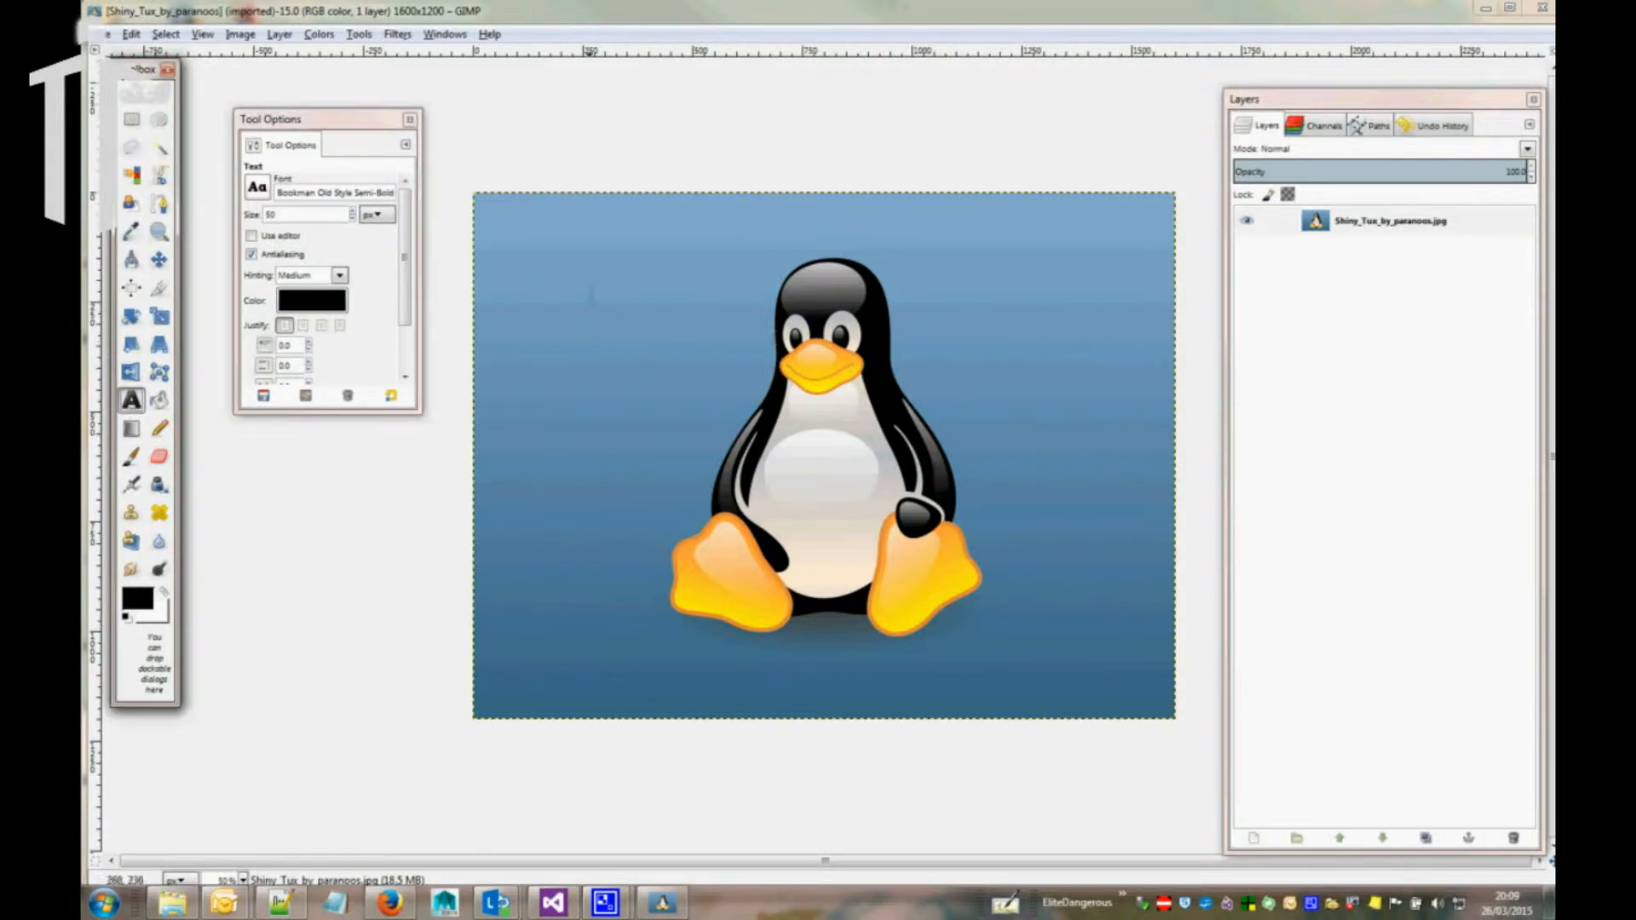
pyautogui.click(552, 275)
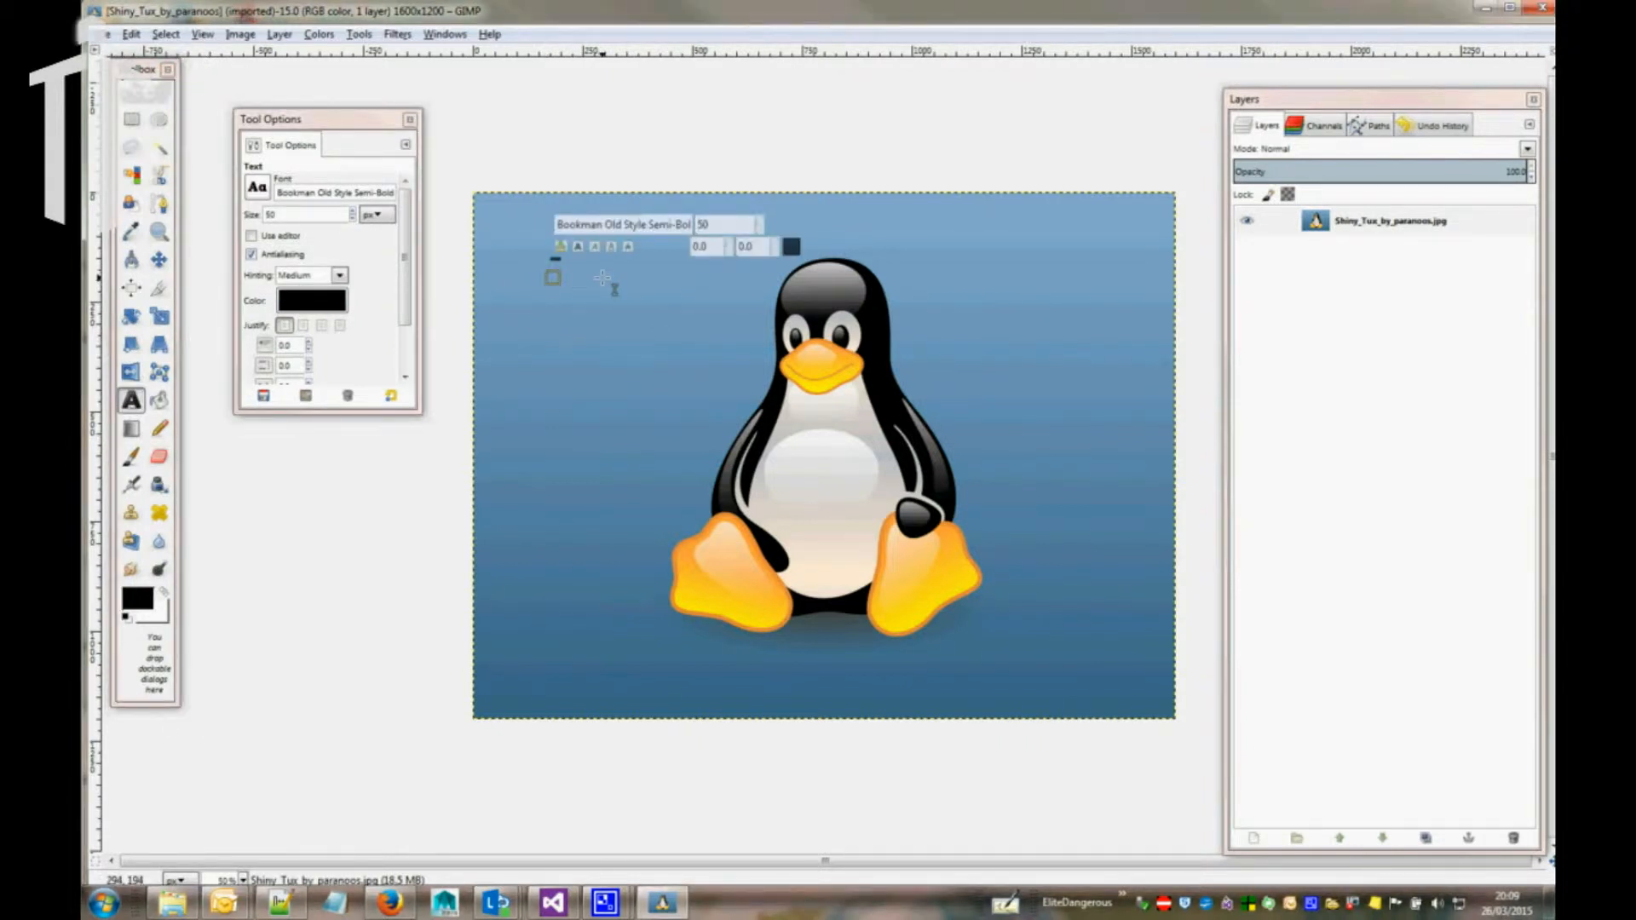
pyautogui.write('HERE')
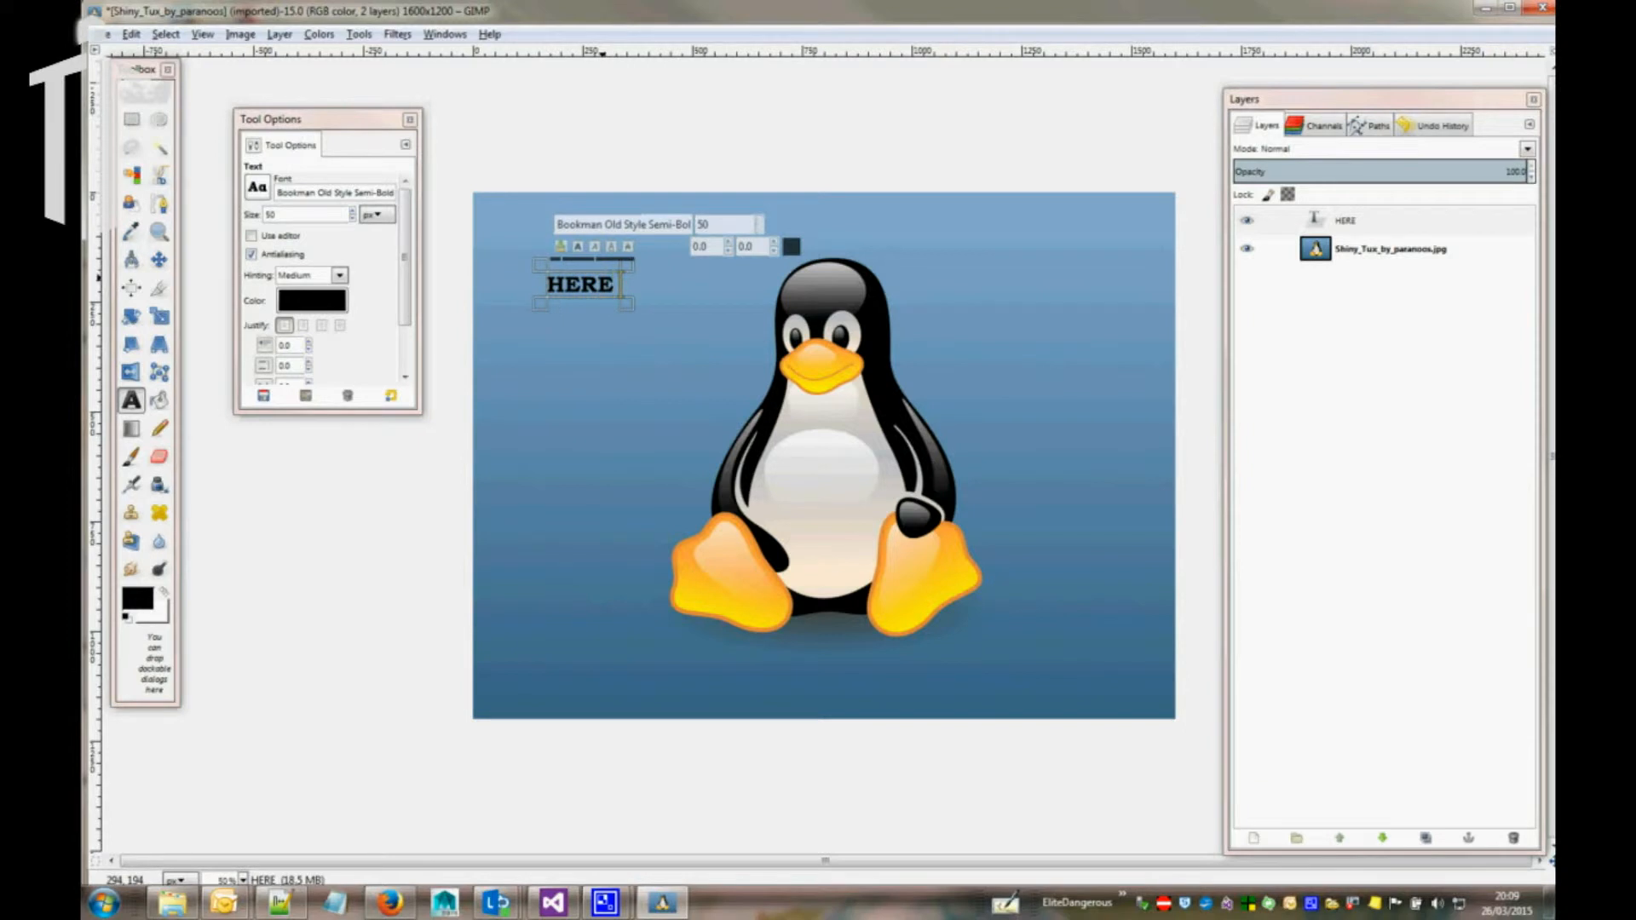
pyautogui.write(' IS SOME T')
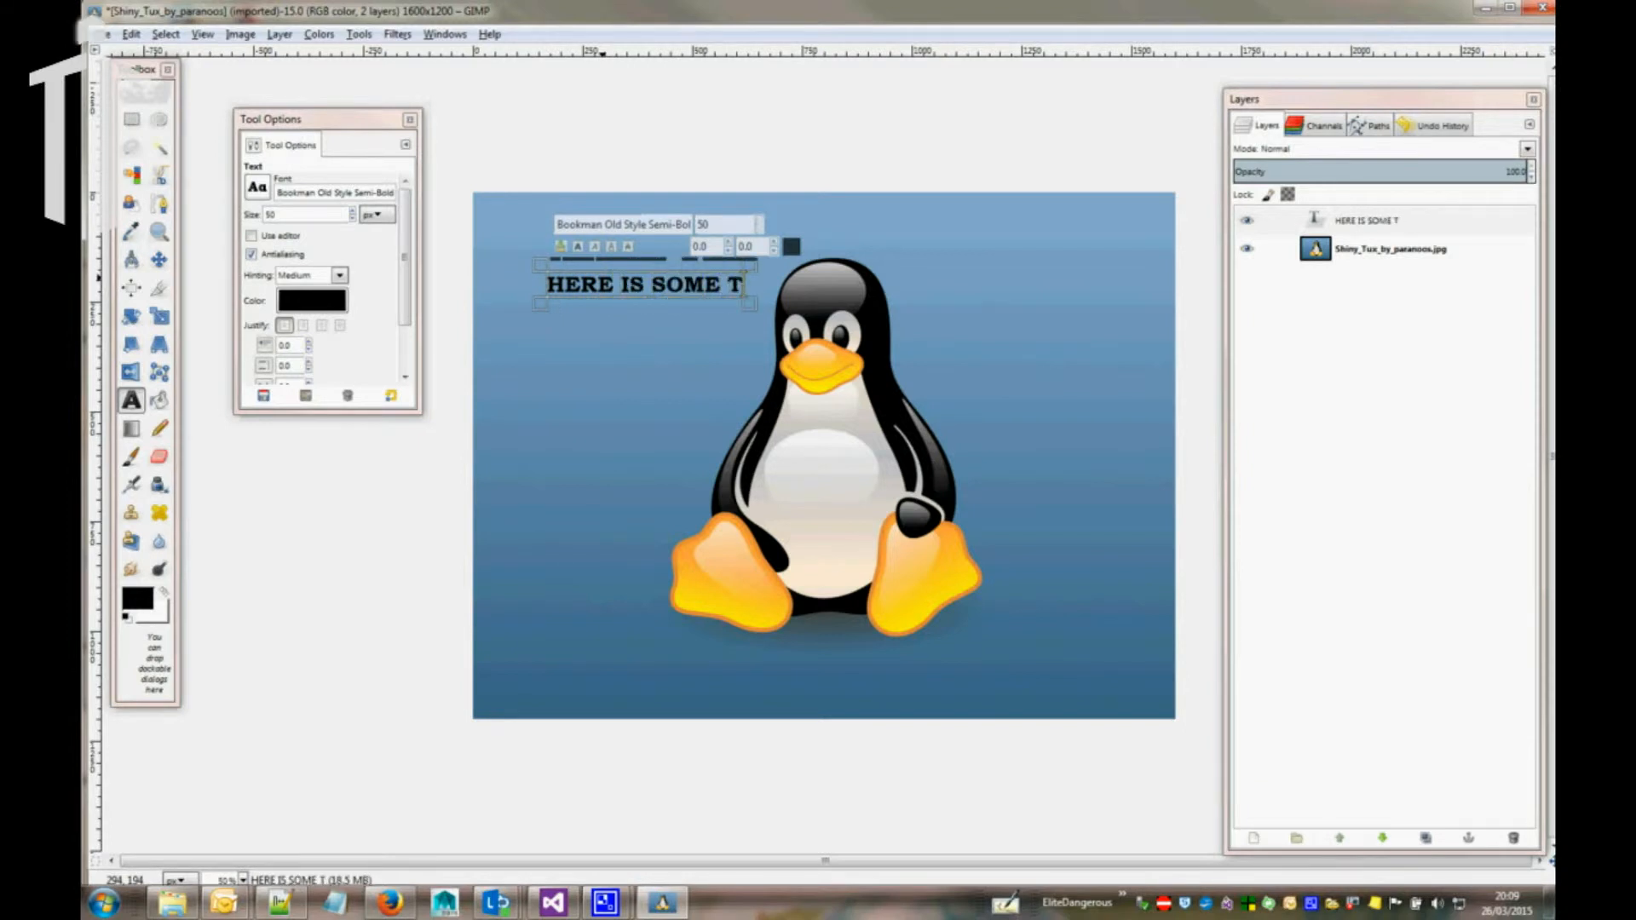
pyautogui.write('EXT')
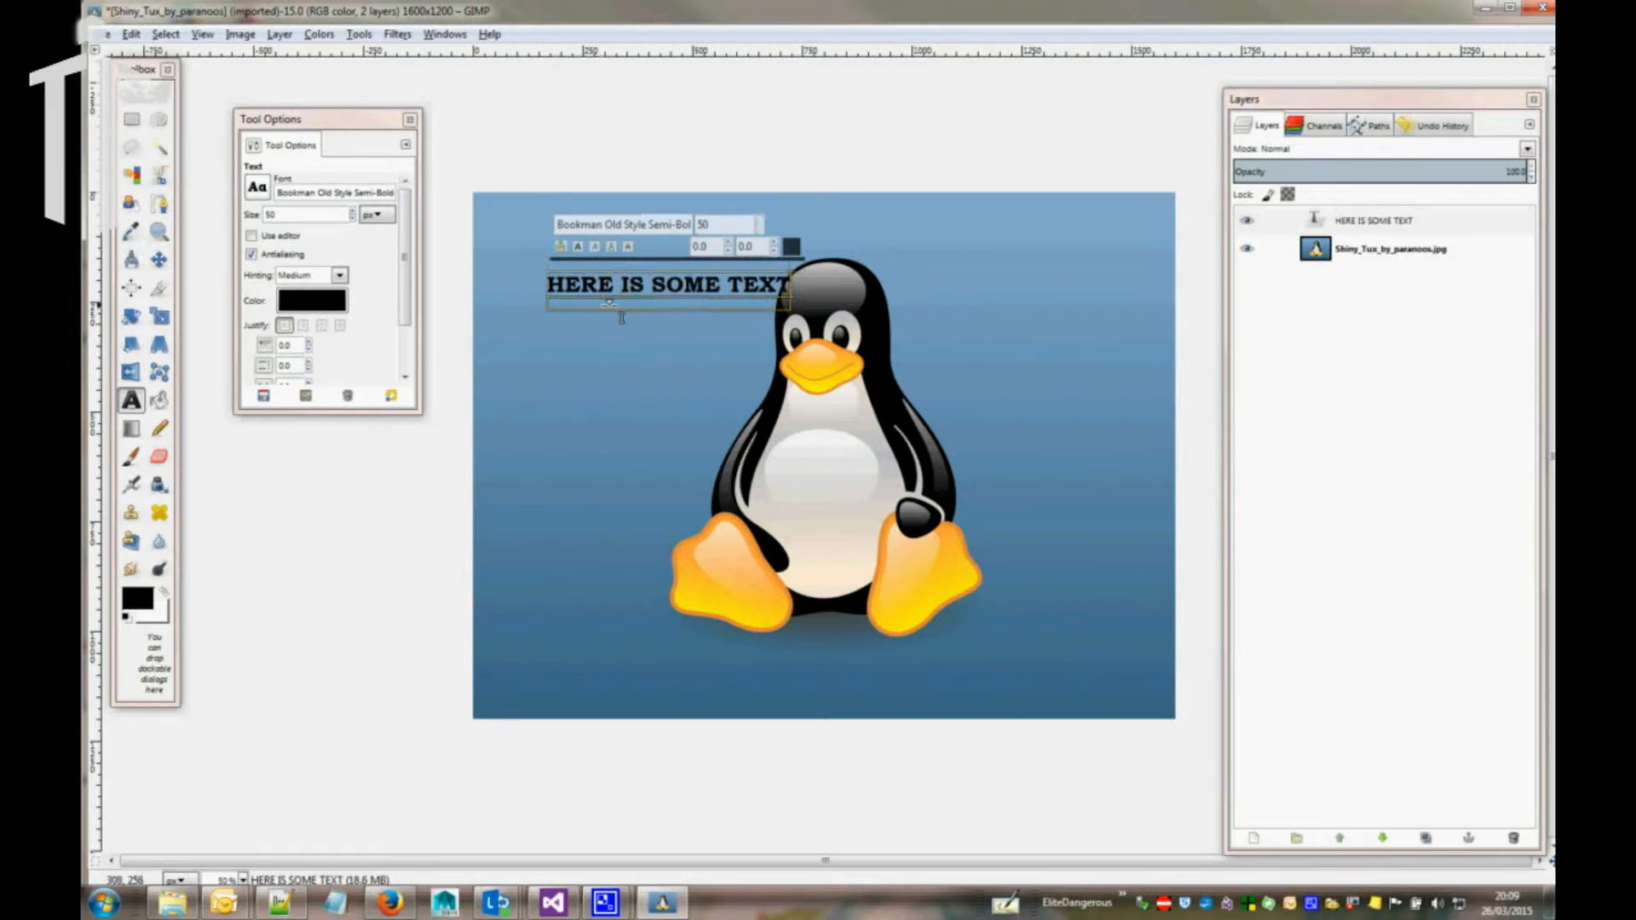
pyautogui.click(404, 517)
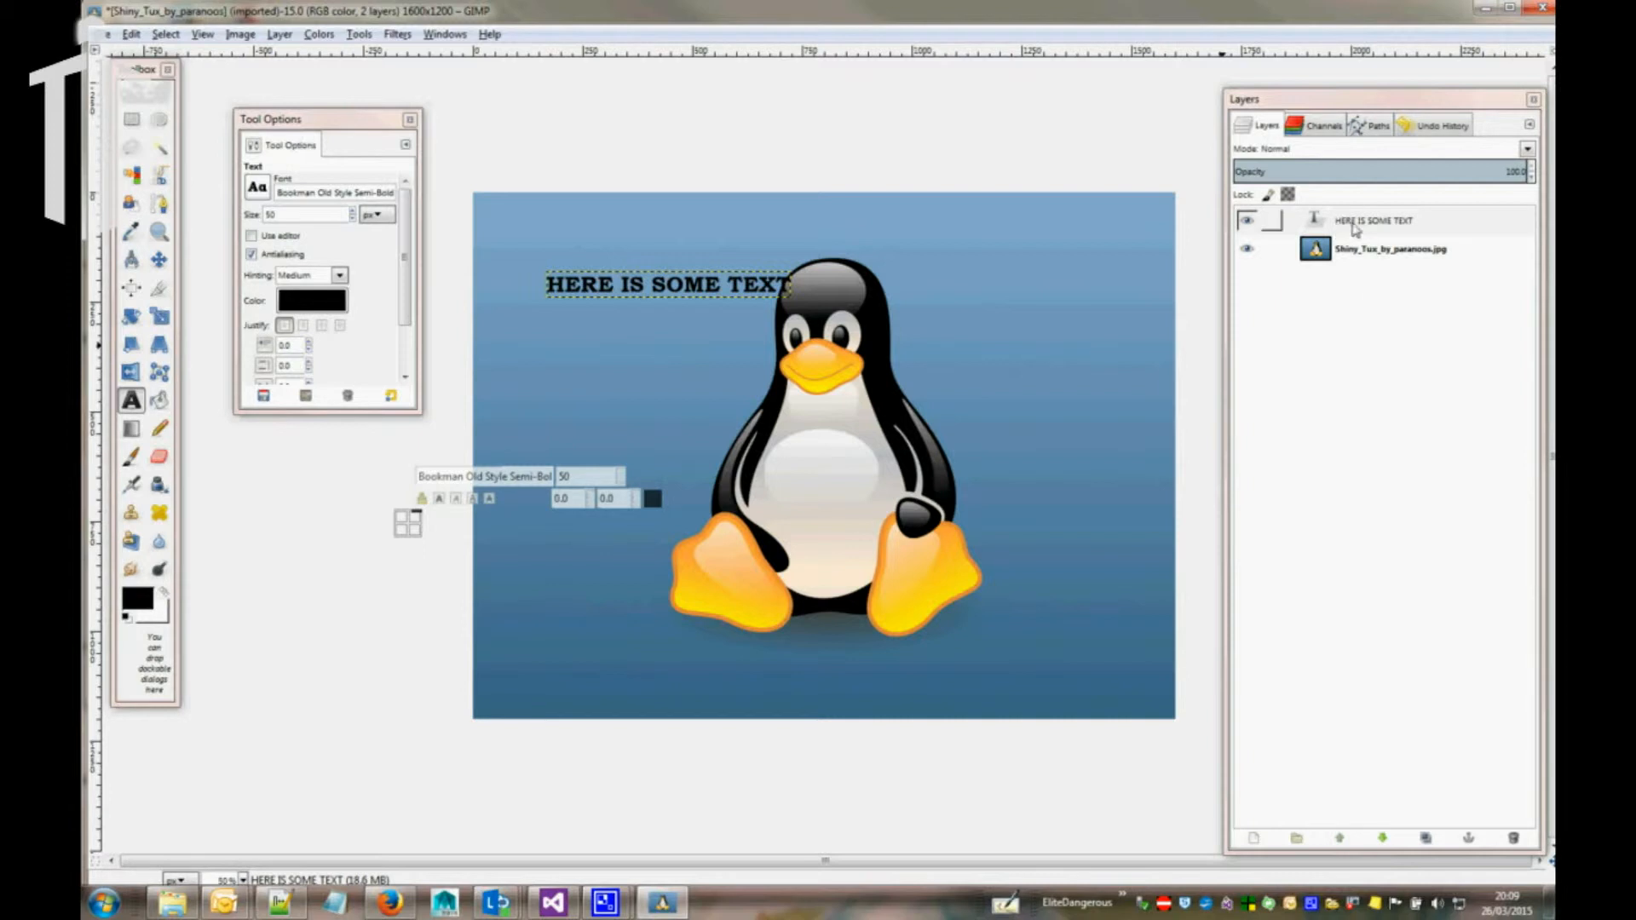
# Set the Move tool to move the active layer and shift the text layer into the image's upper-left corner, clear of the penguin
pyautogui.click(157, 271)
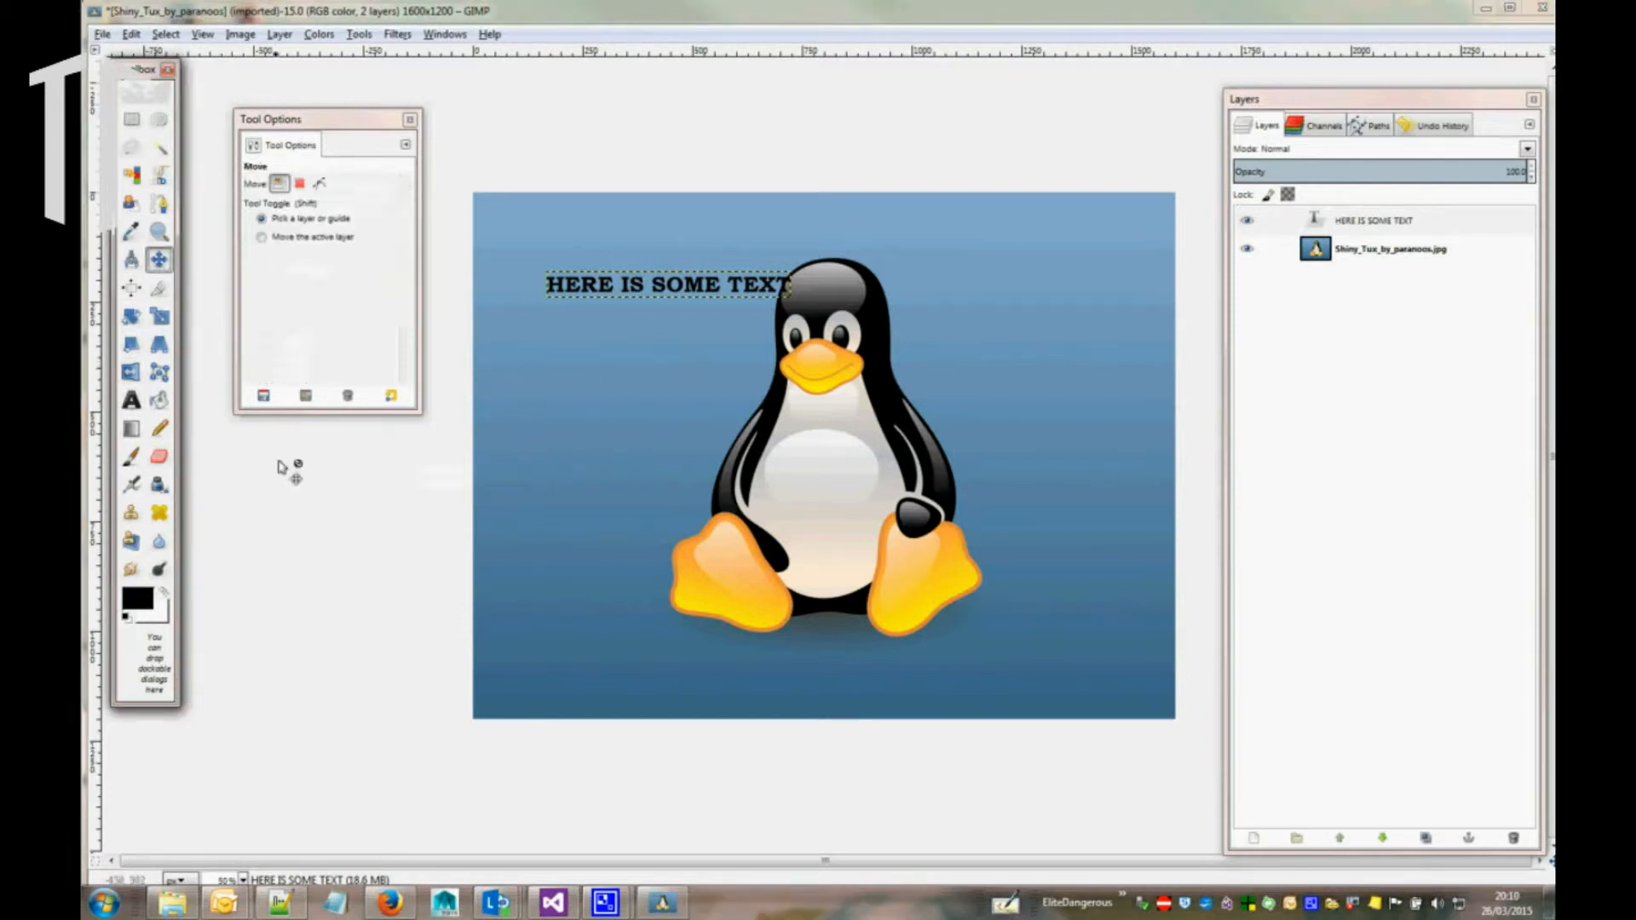
pyautogui.click(315, 238)
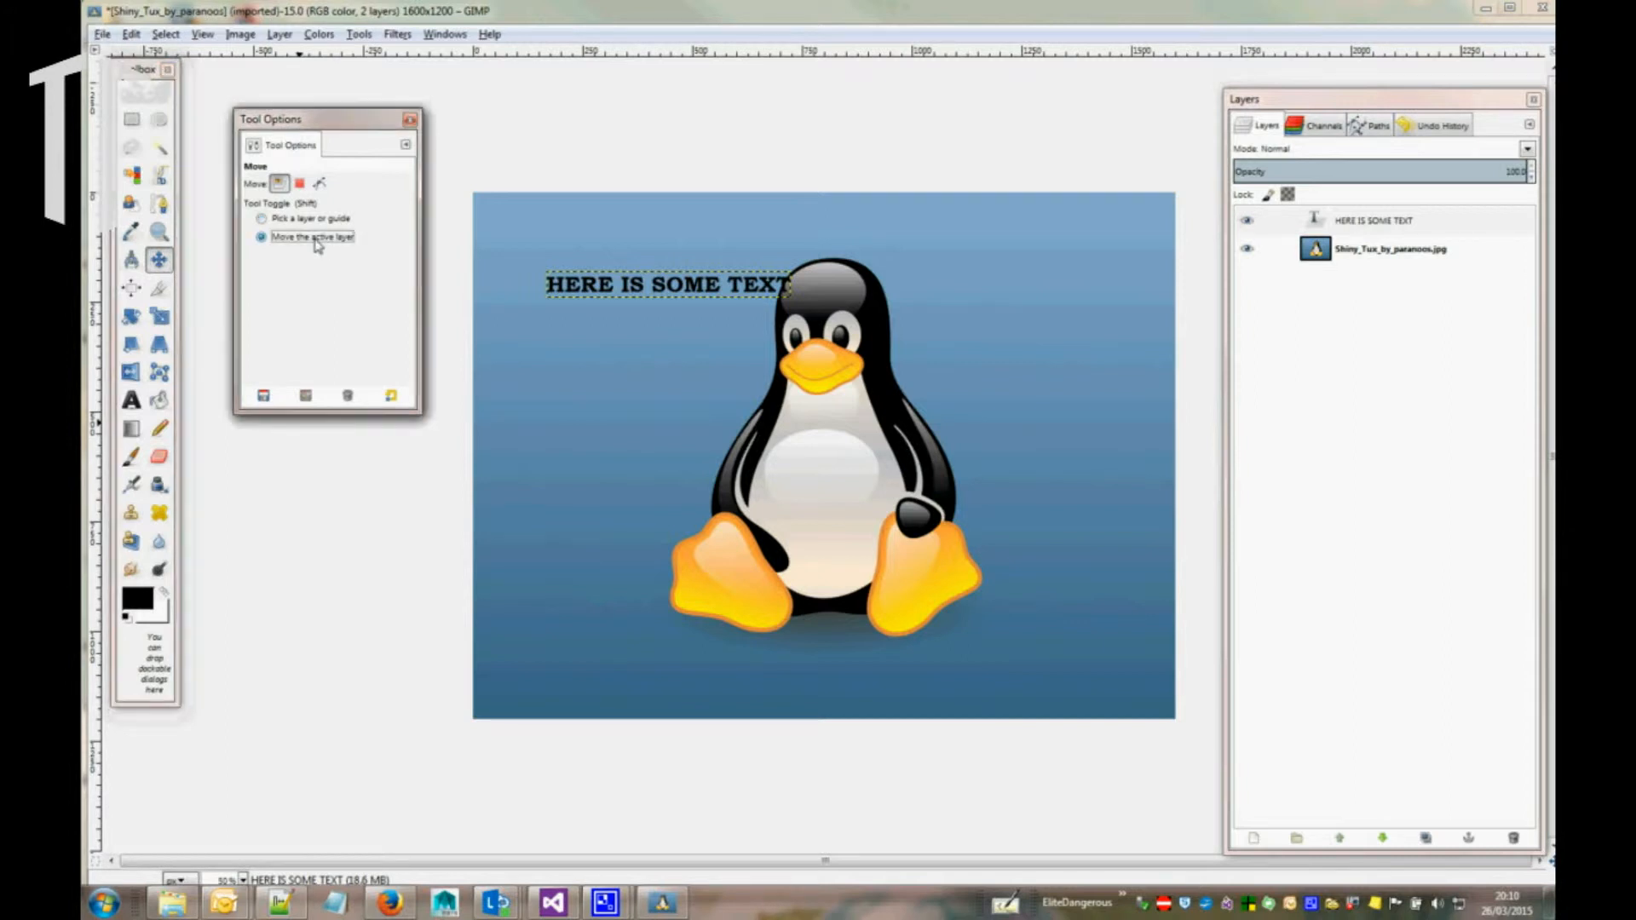
pyautogui.click(1454, 221)
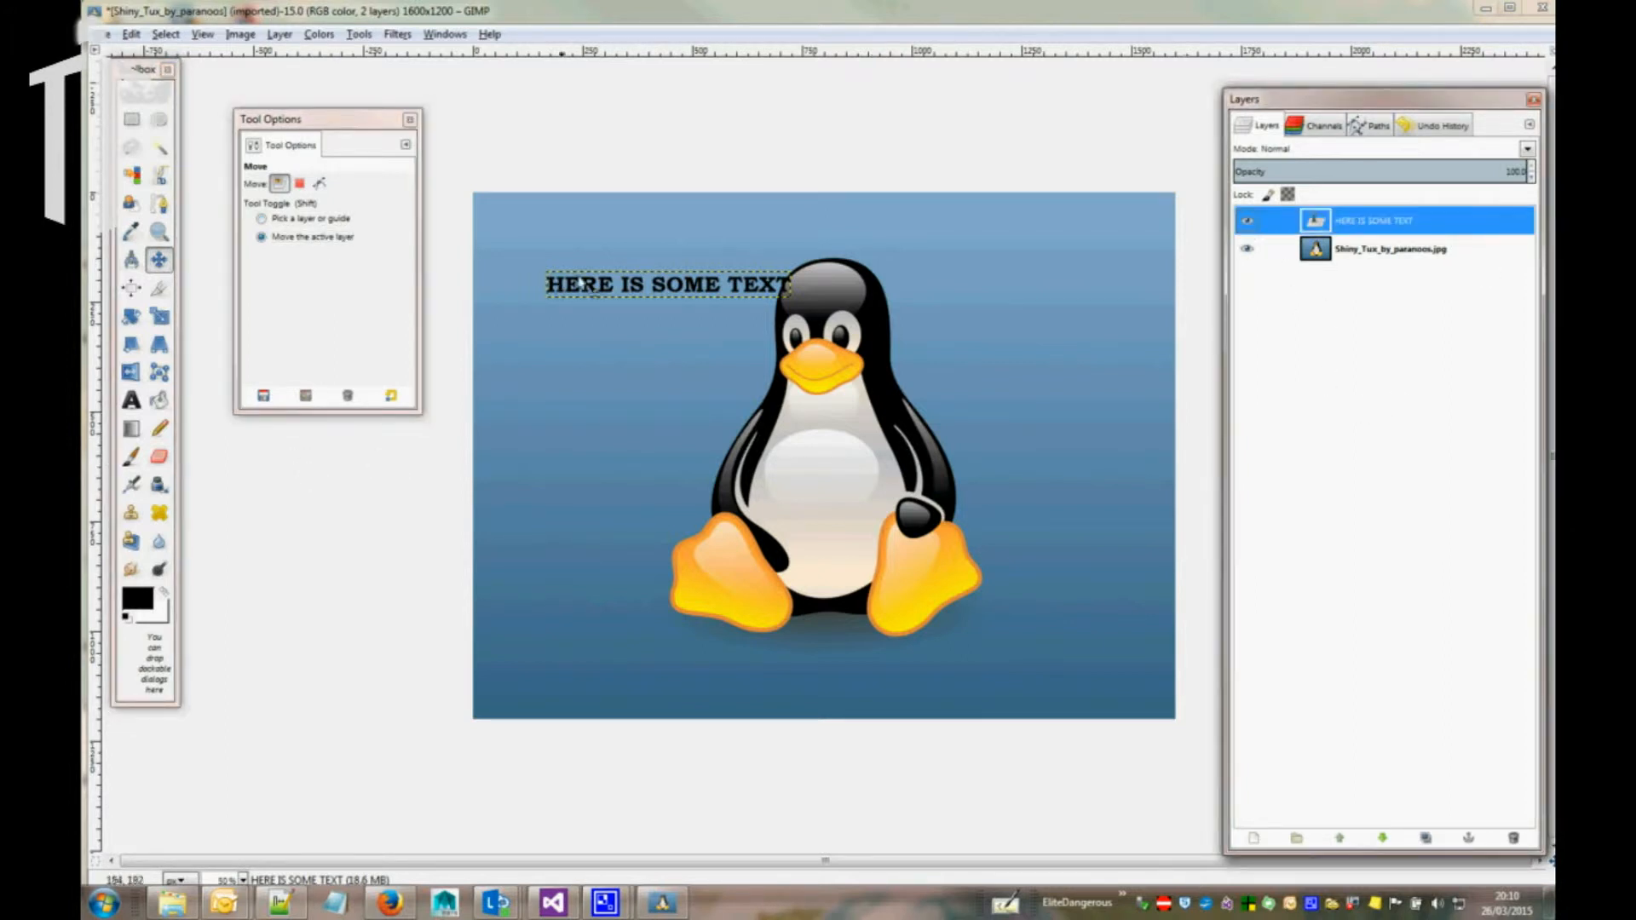
pyautogui.moveTo(613, 296); pyautogui.dragTo(604, 243)
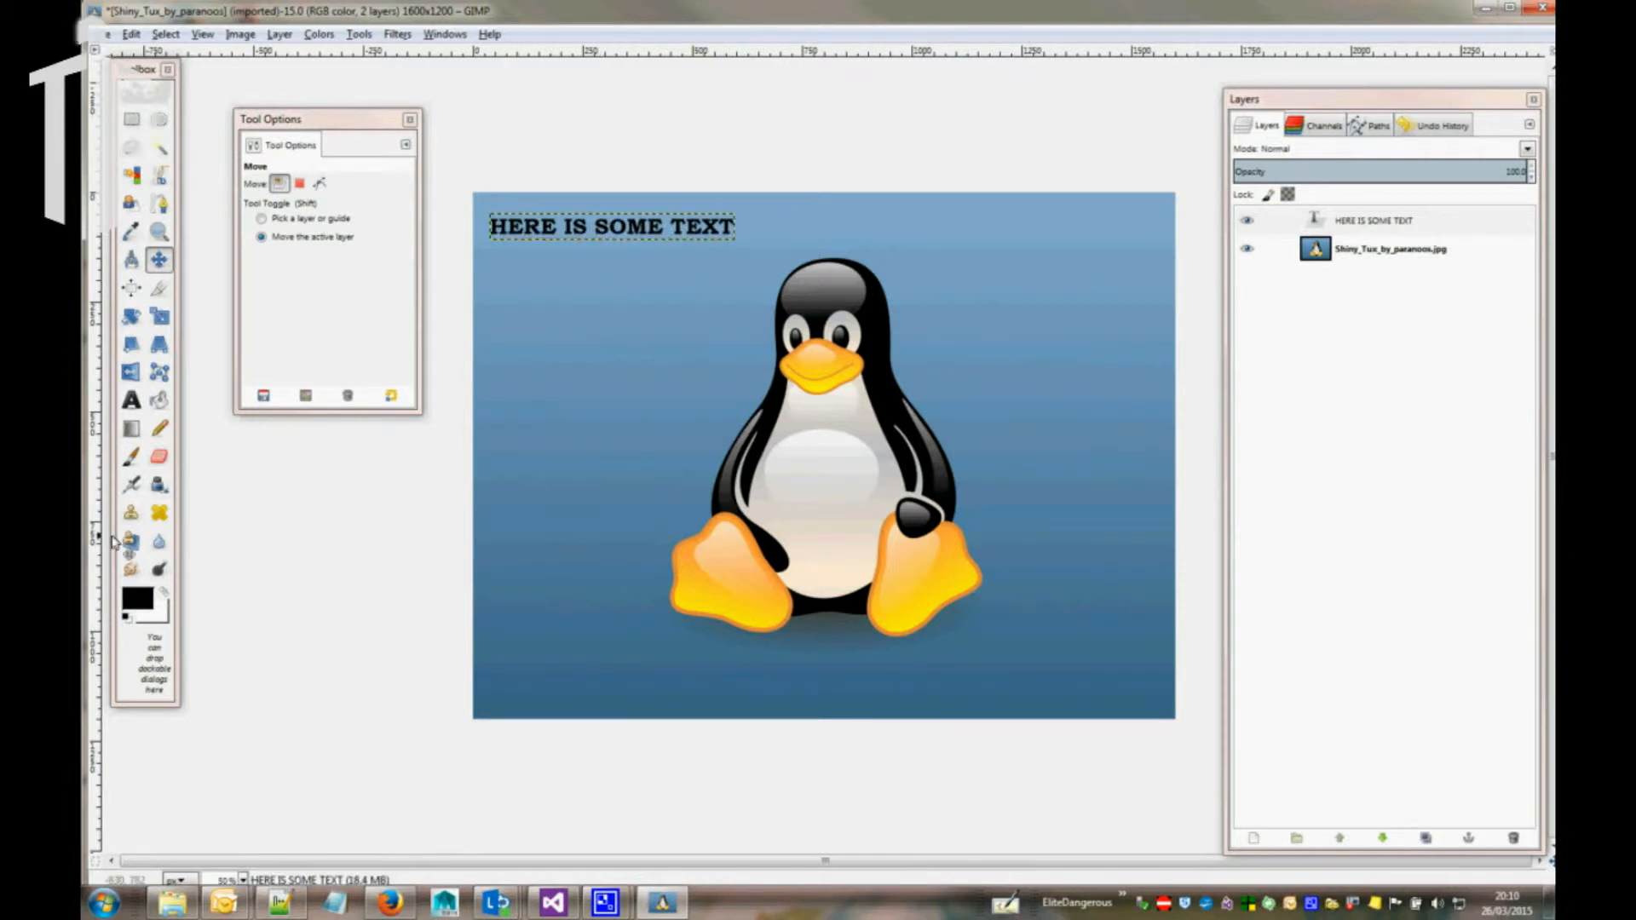
# With the Text tool, widen the box of "HERE IS SOME TEXT" to the full image width and centre-justify the text
pyautogui.click(133, 402)
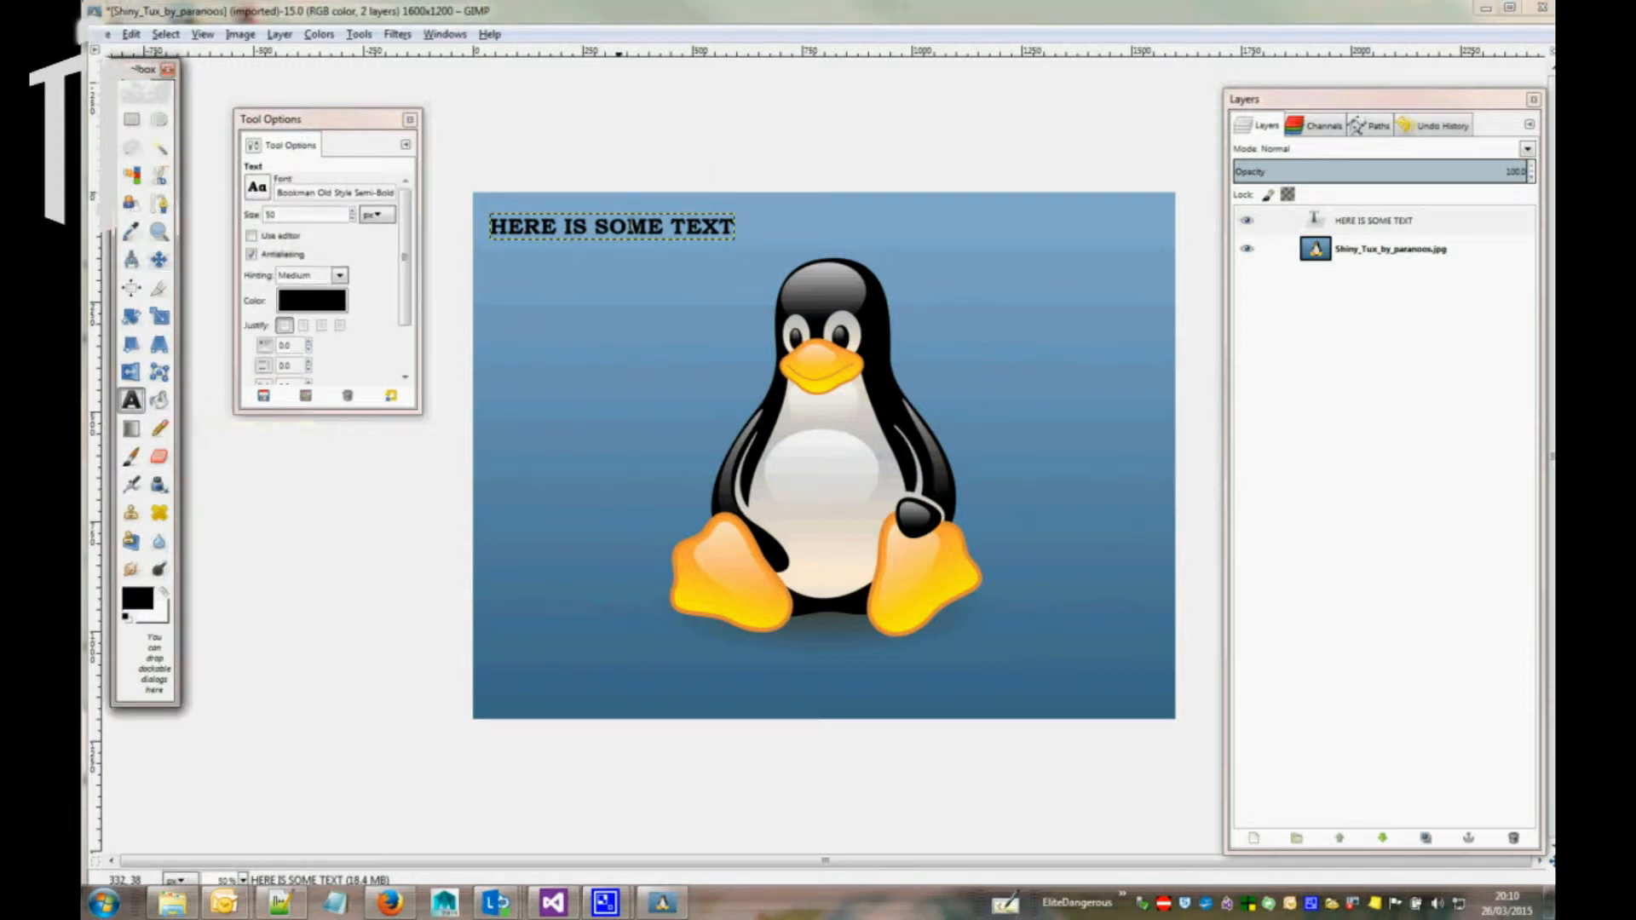
pyautogui.click(627, 224)
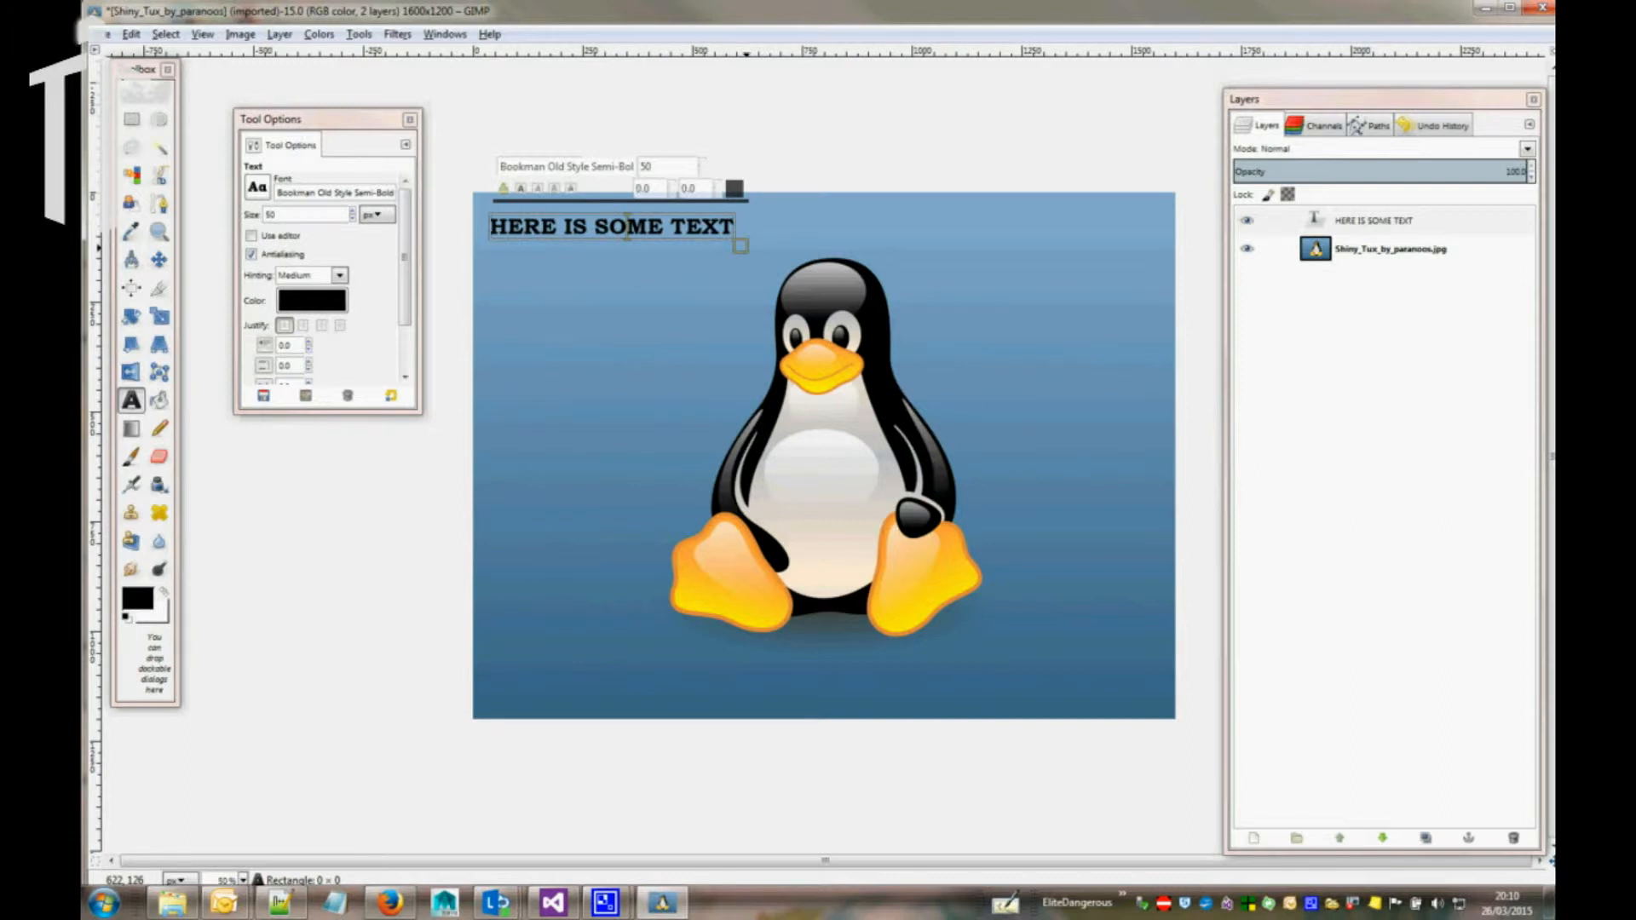
pyautogui.moveTo(483, 233); pyautogui.dragTo(466, 231)
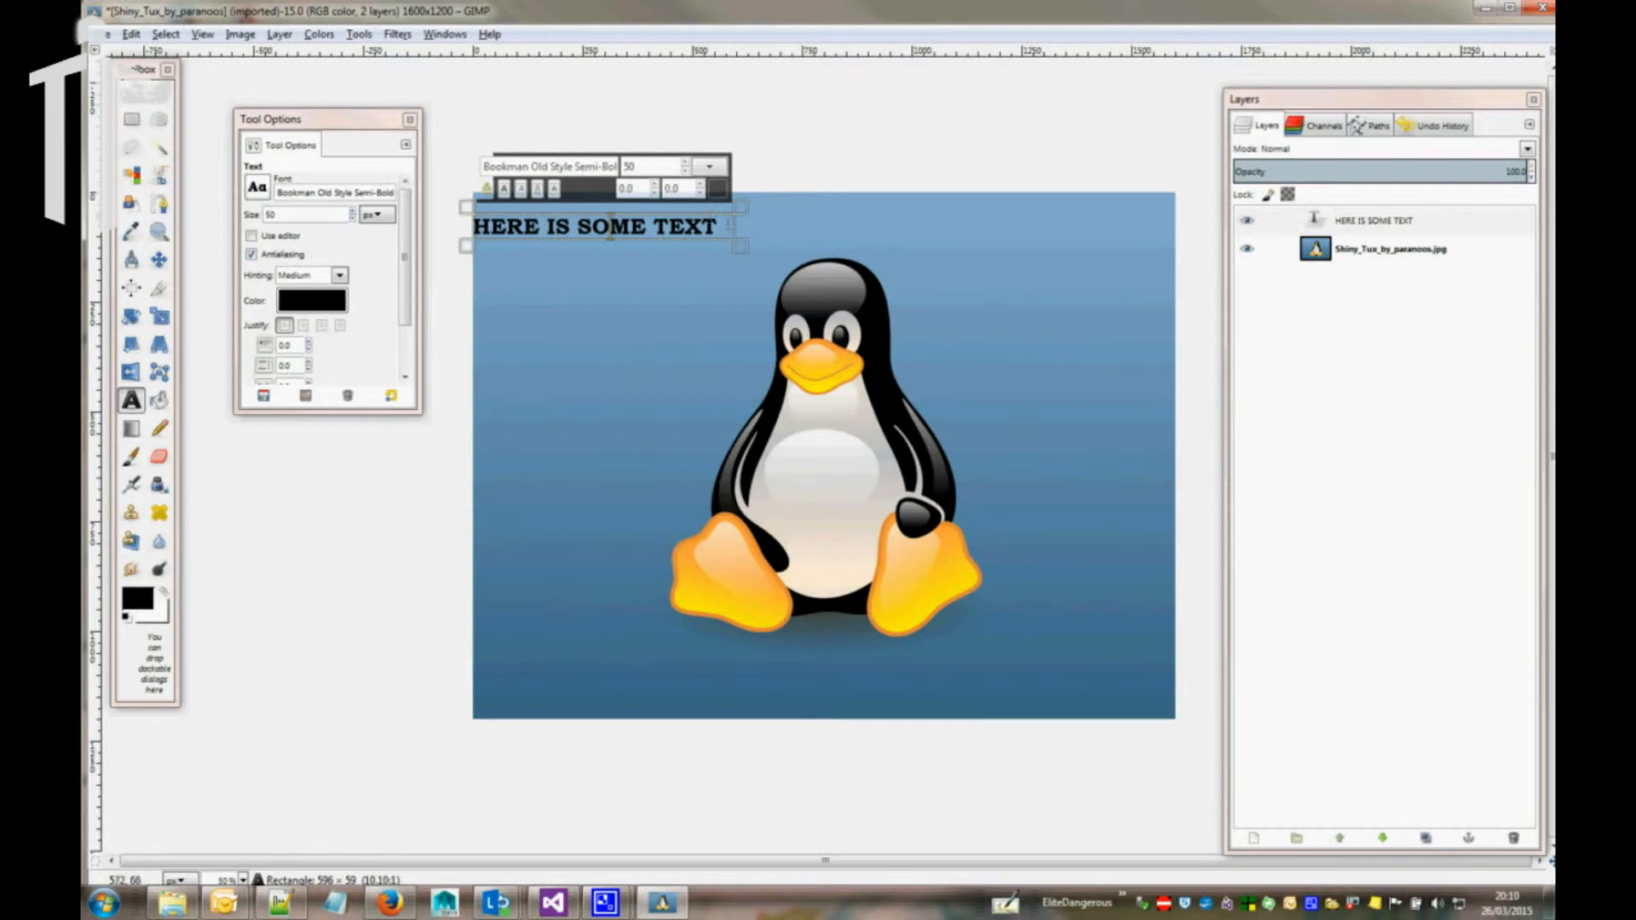
pyautogui.moveTo(749, 227); pyautogui.dragTo(1180, 206)
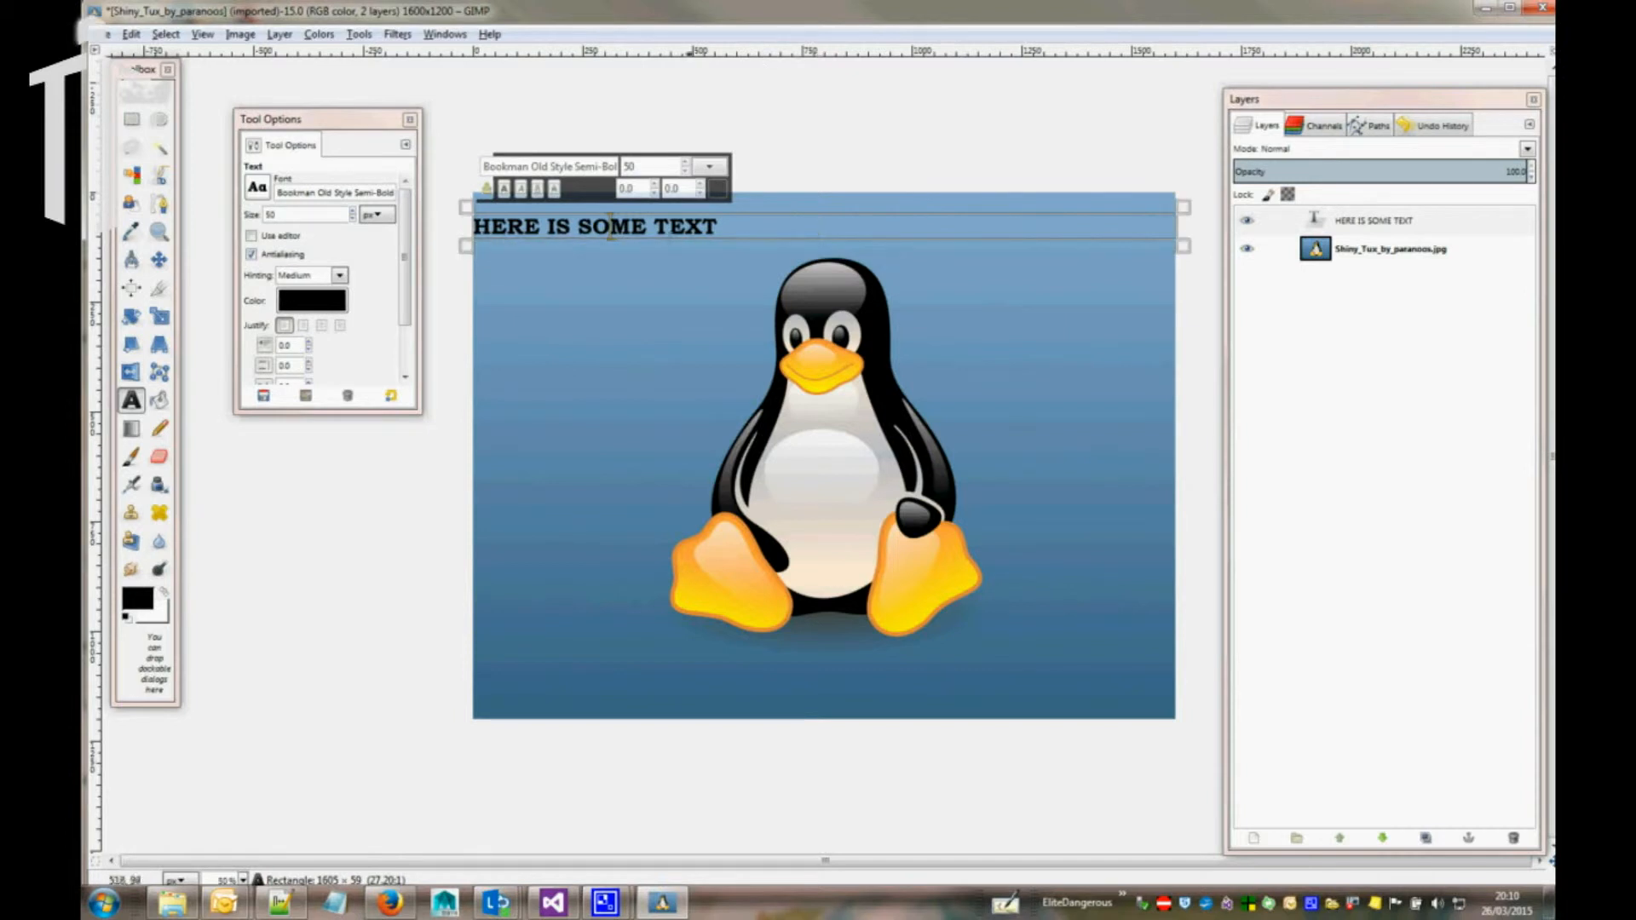
pyautogui.click(320, 326)
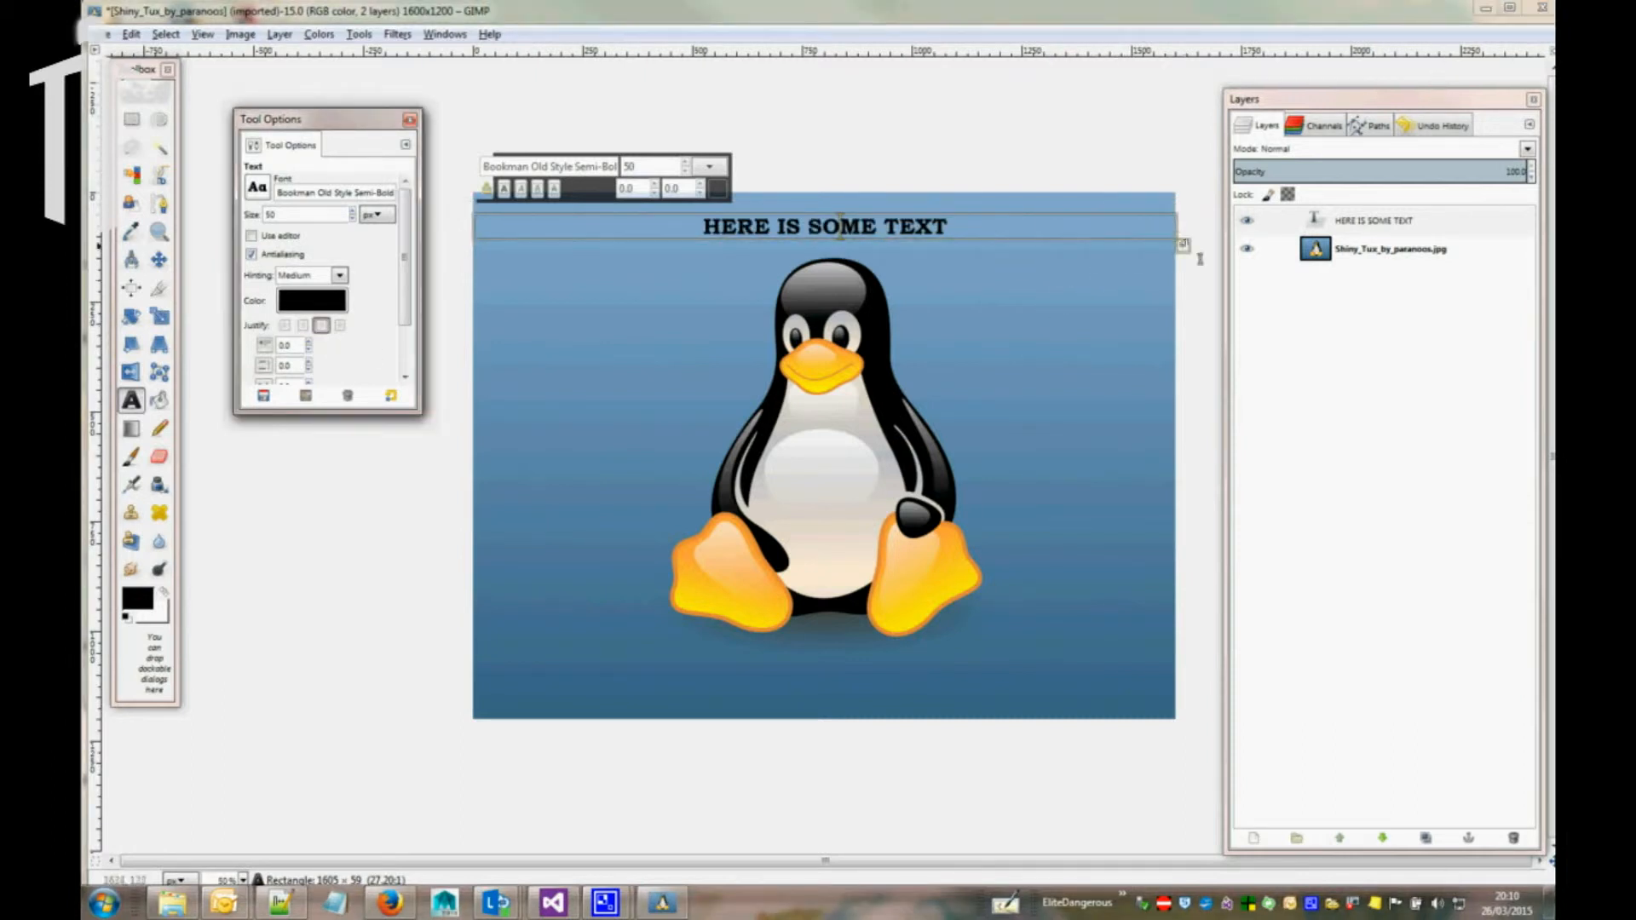
# Resize the text box to about 1445 × 627 px, reaching from just above the image down to the penguin's belly
pyautogui.moveTo(1185, 252); pyautogui.dragTo(1186, 496)
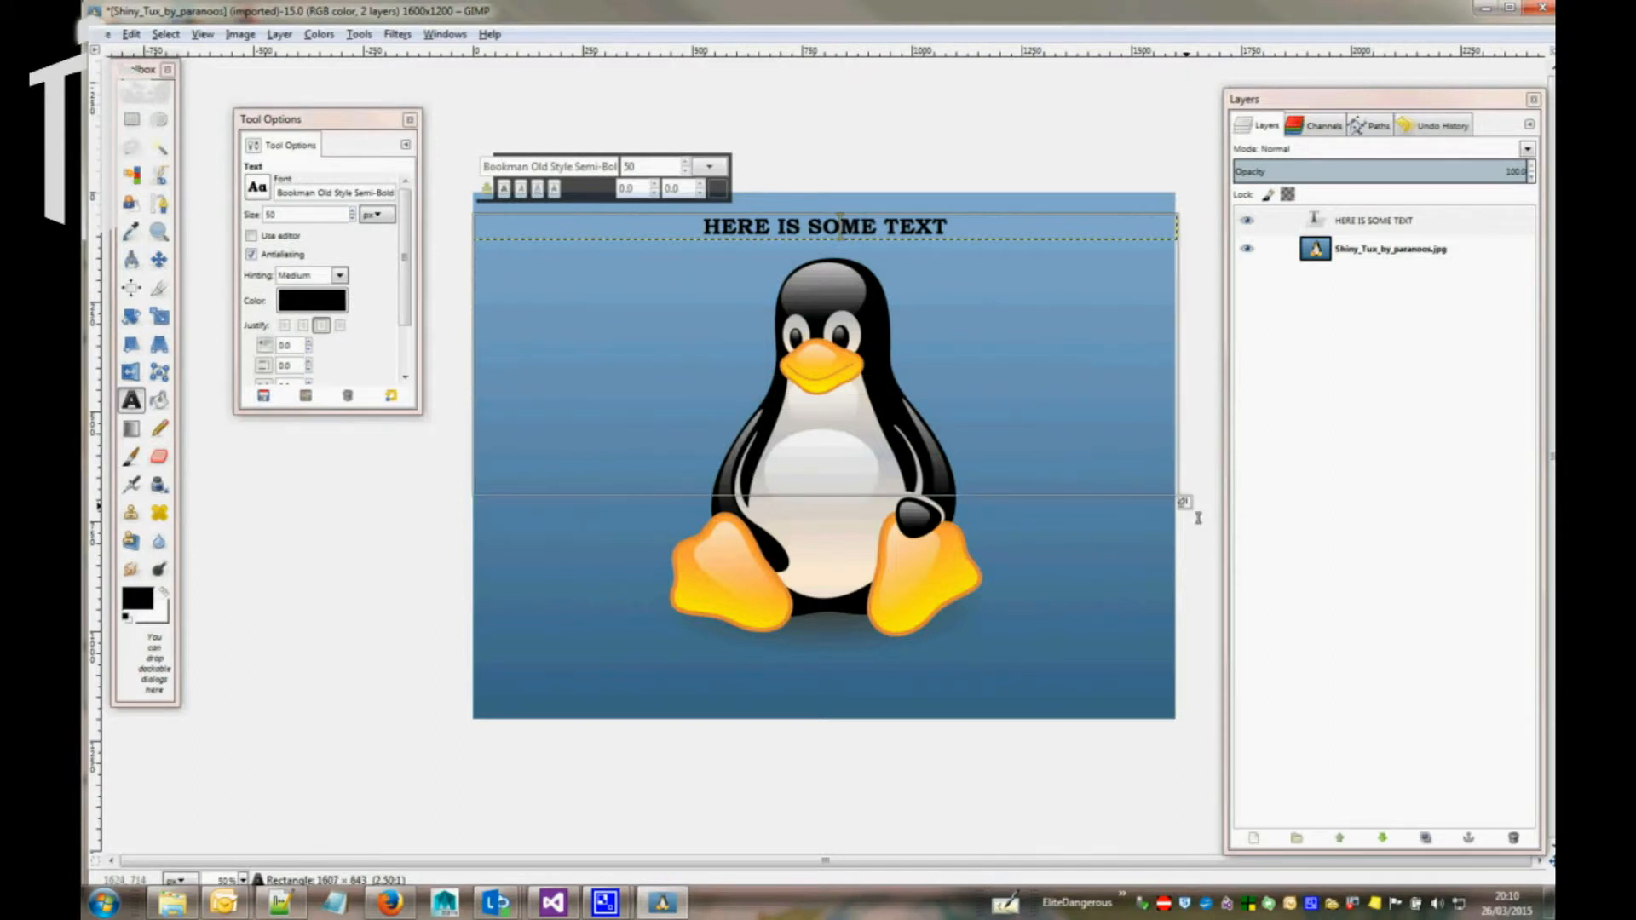
pyautogui.moveTo(841, 226); pyautogui.dragTo(840, 372)
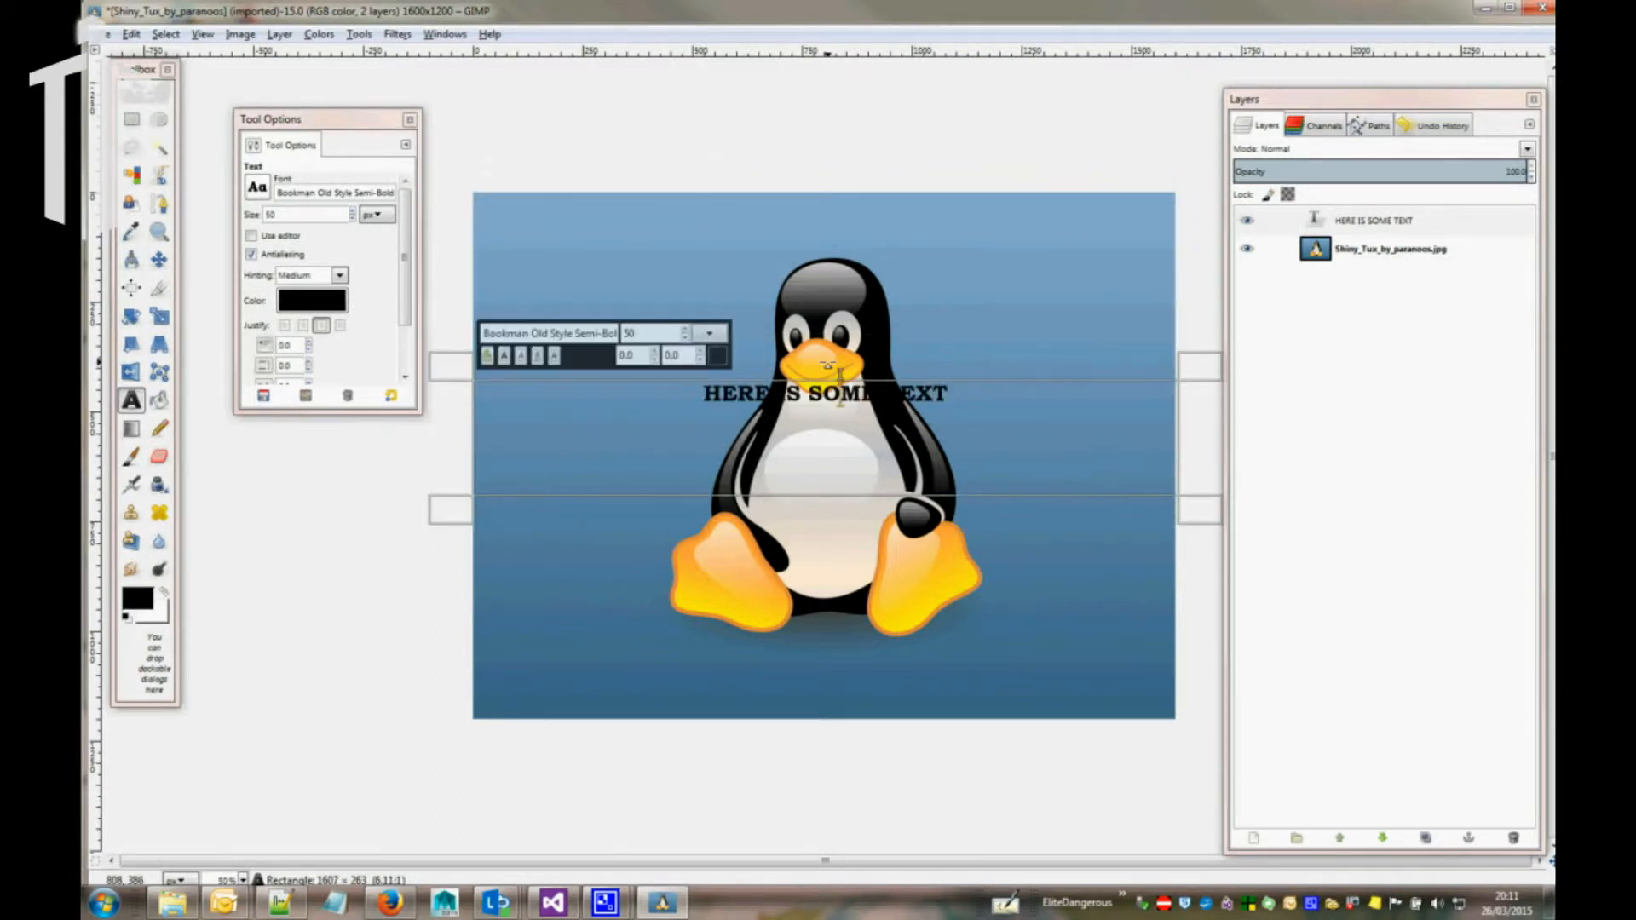
pyautogui.moveTo(1196, 367); pyautogui.dragTo(982, 164)
pyautogui.click(759, 435)
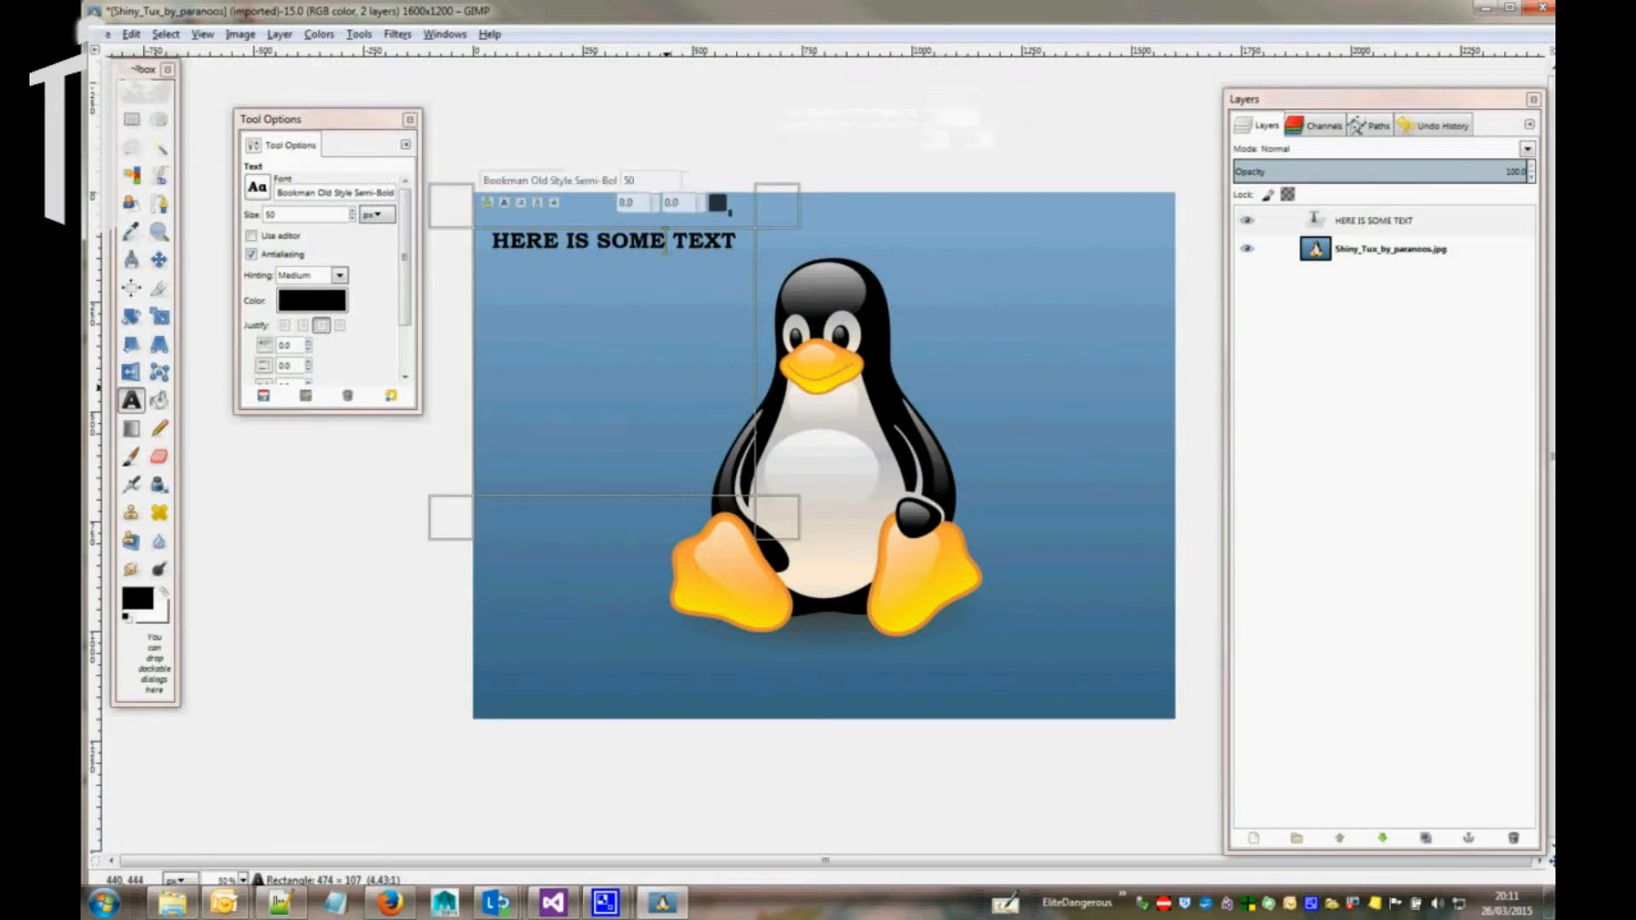
pyautogui.moveTo(775, 209); pyautogui.dragTo(1129, 202)
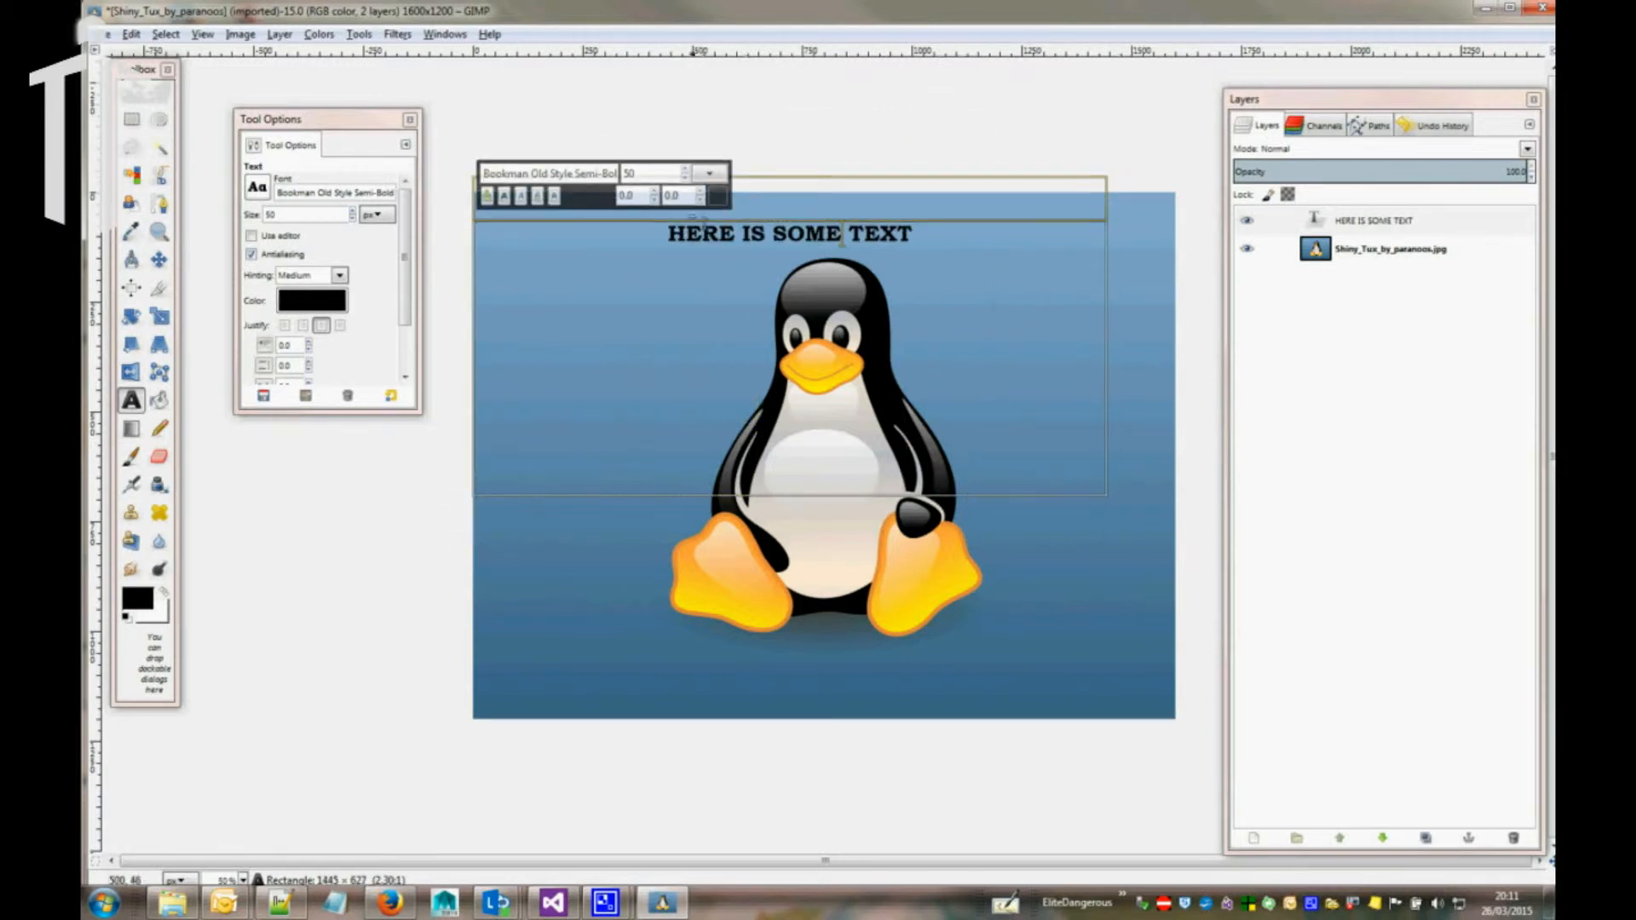
# Recolour the whole "HERE IS SOME TEXT" text red (ff0000)
pyautogui.click(718, 197)
pyautogui.moveTo(359, 245); pyautogui.dragTo(367, 193)
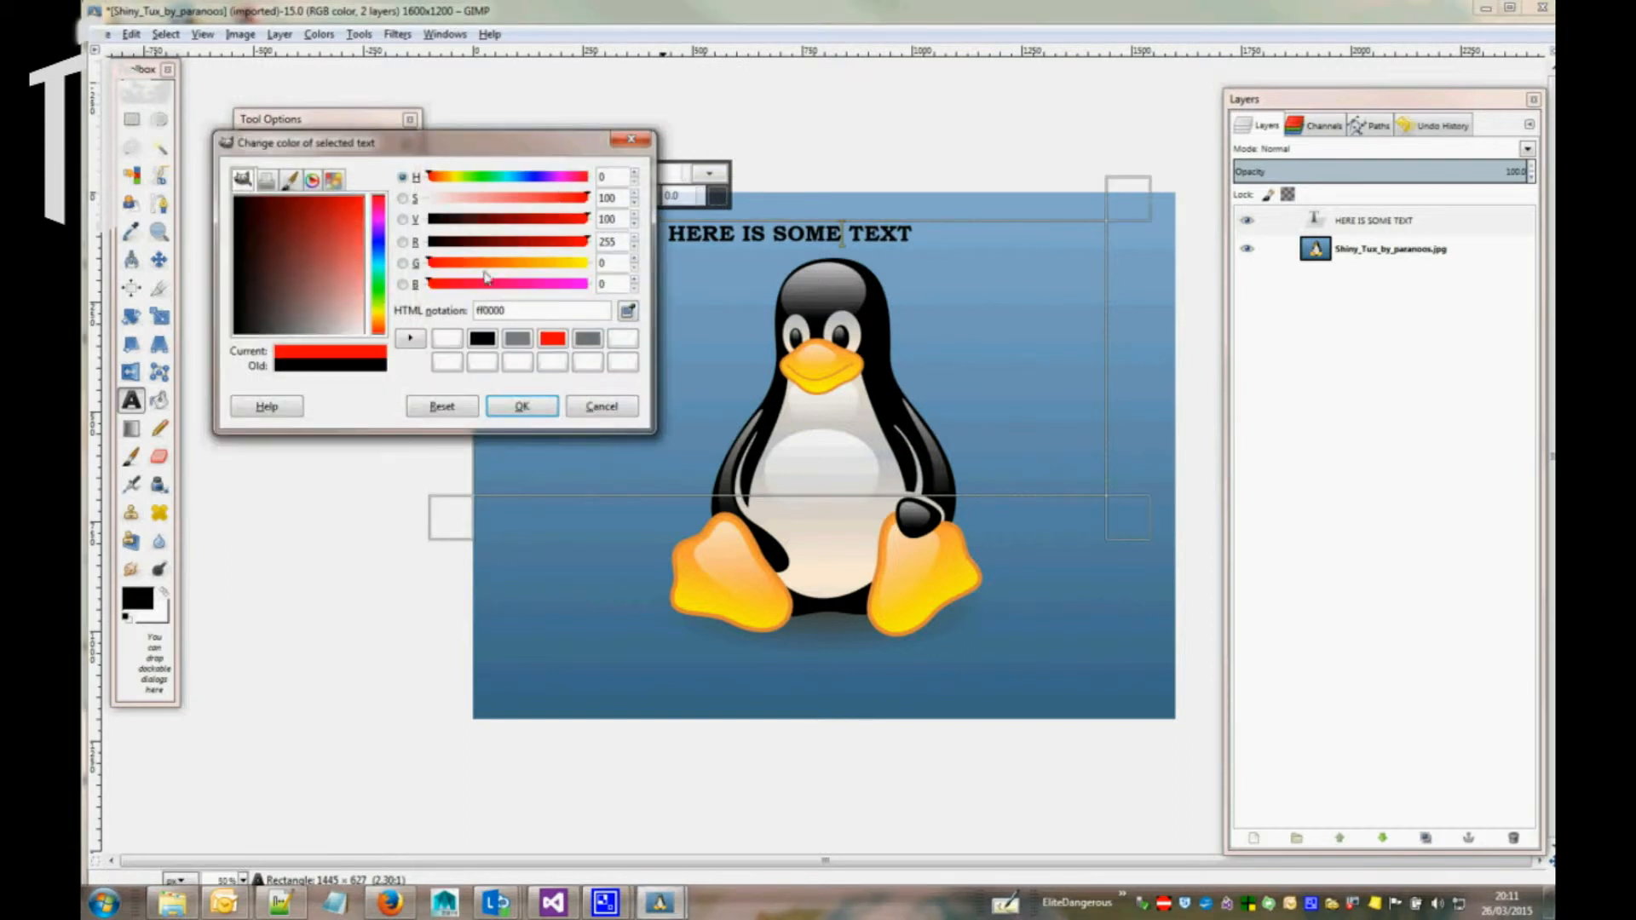
pyautogui.click(522, 406)
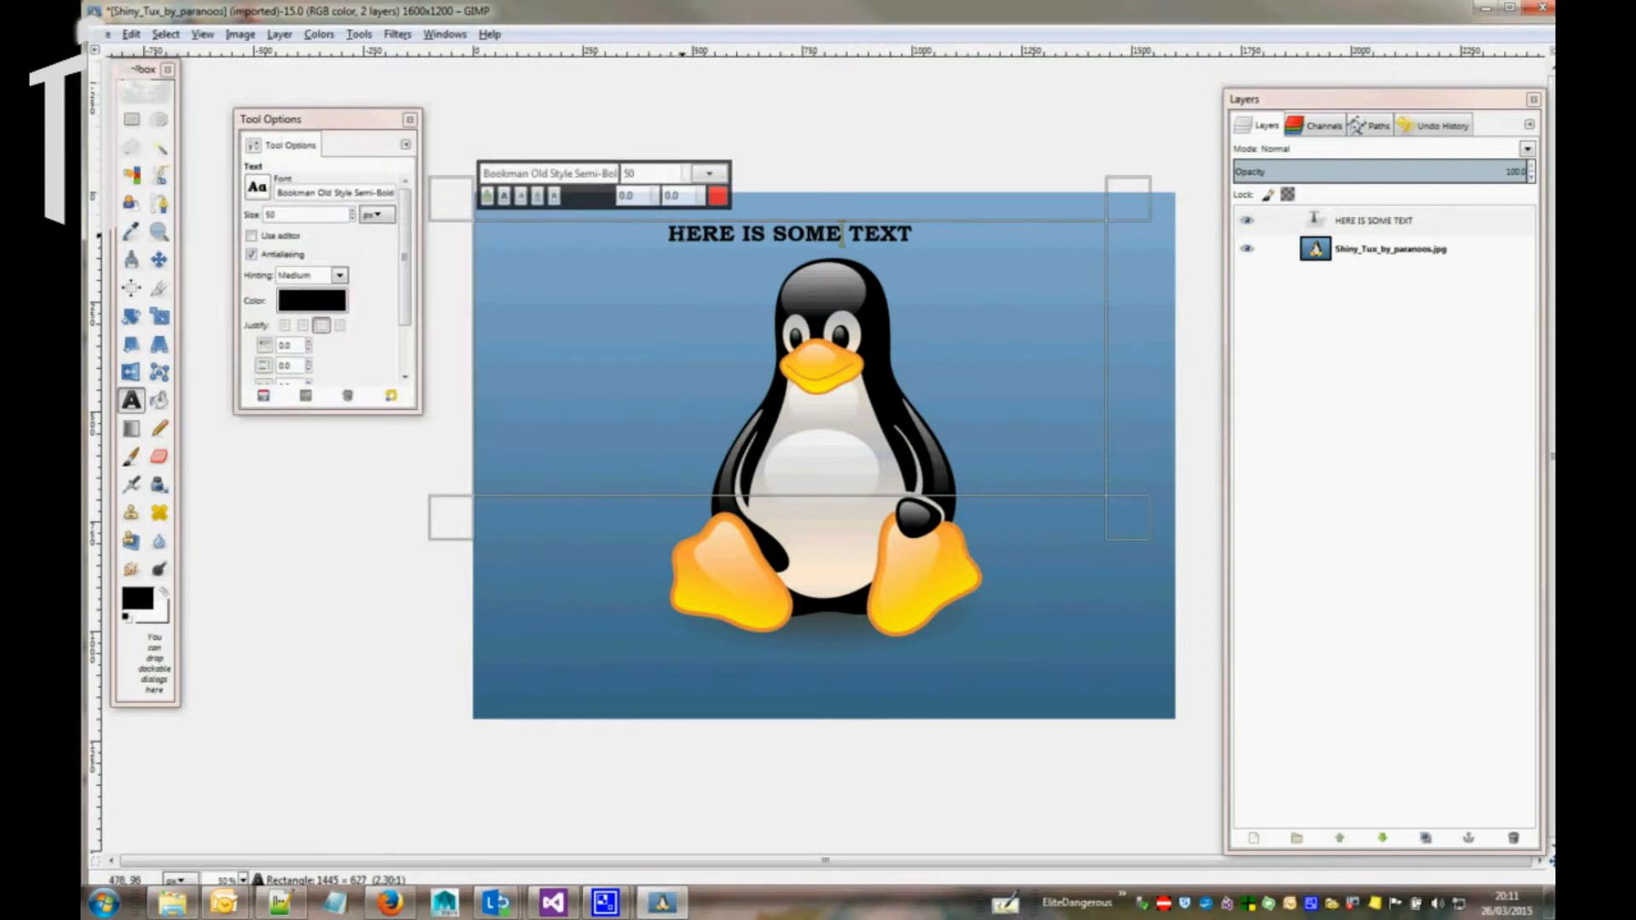
pyautogui.hotkey('ctrl', 'a')
pyautogui.click(719, 196)
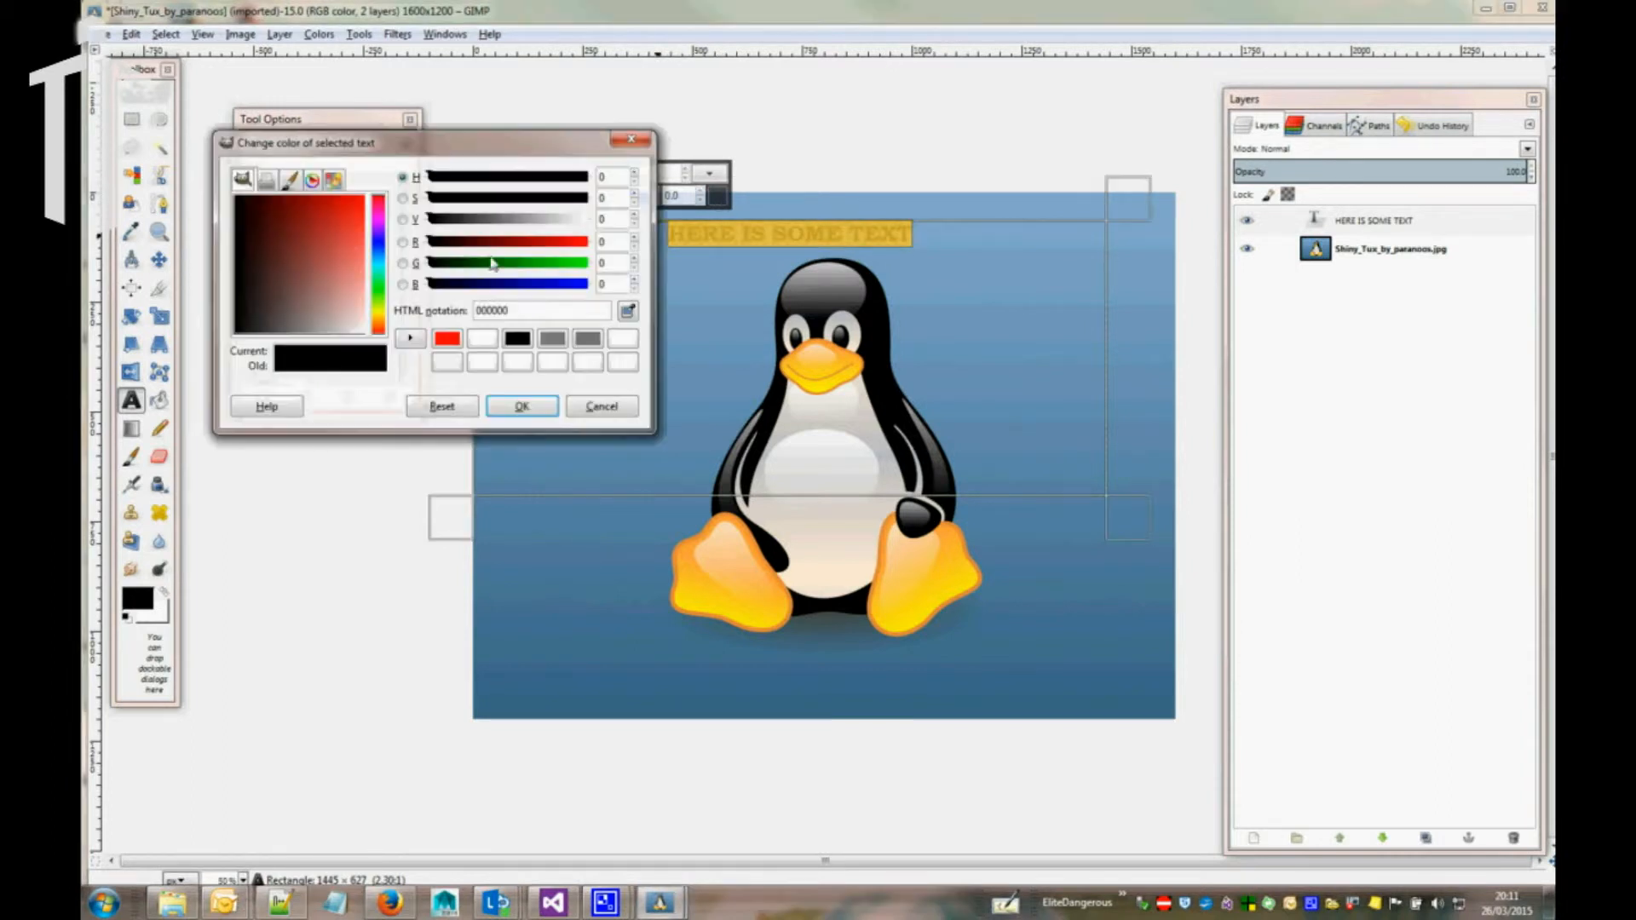
pyautogui.click(446, 338)
pyautogui.click(521, 407)
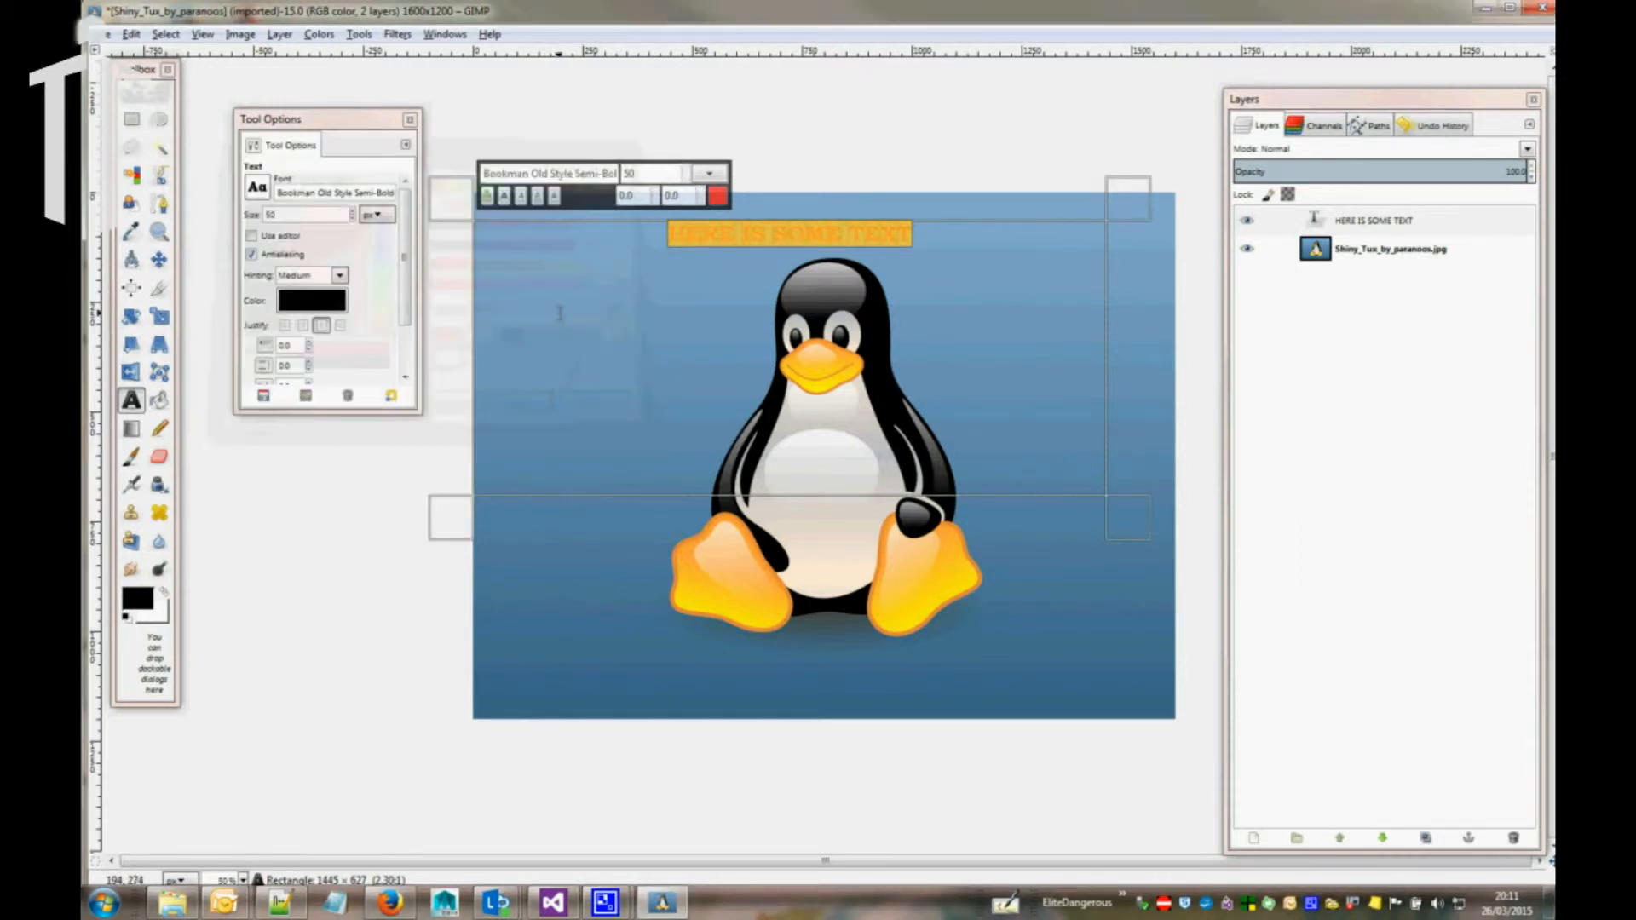
# Enlarge the selected text to 120 px and move its layer below the penguin's feet, at the bottom of the image
pyautogui.click(687, 173)
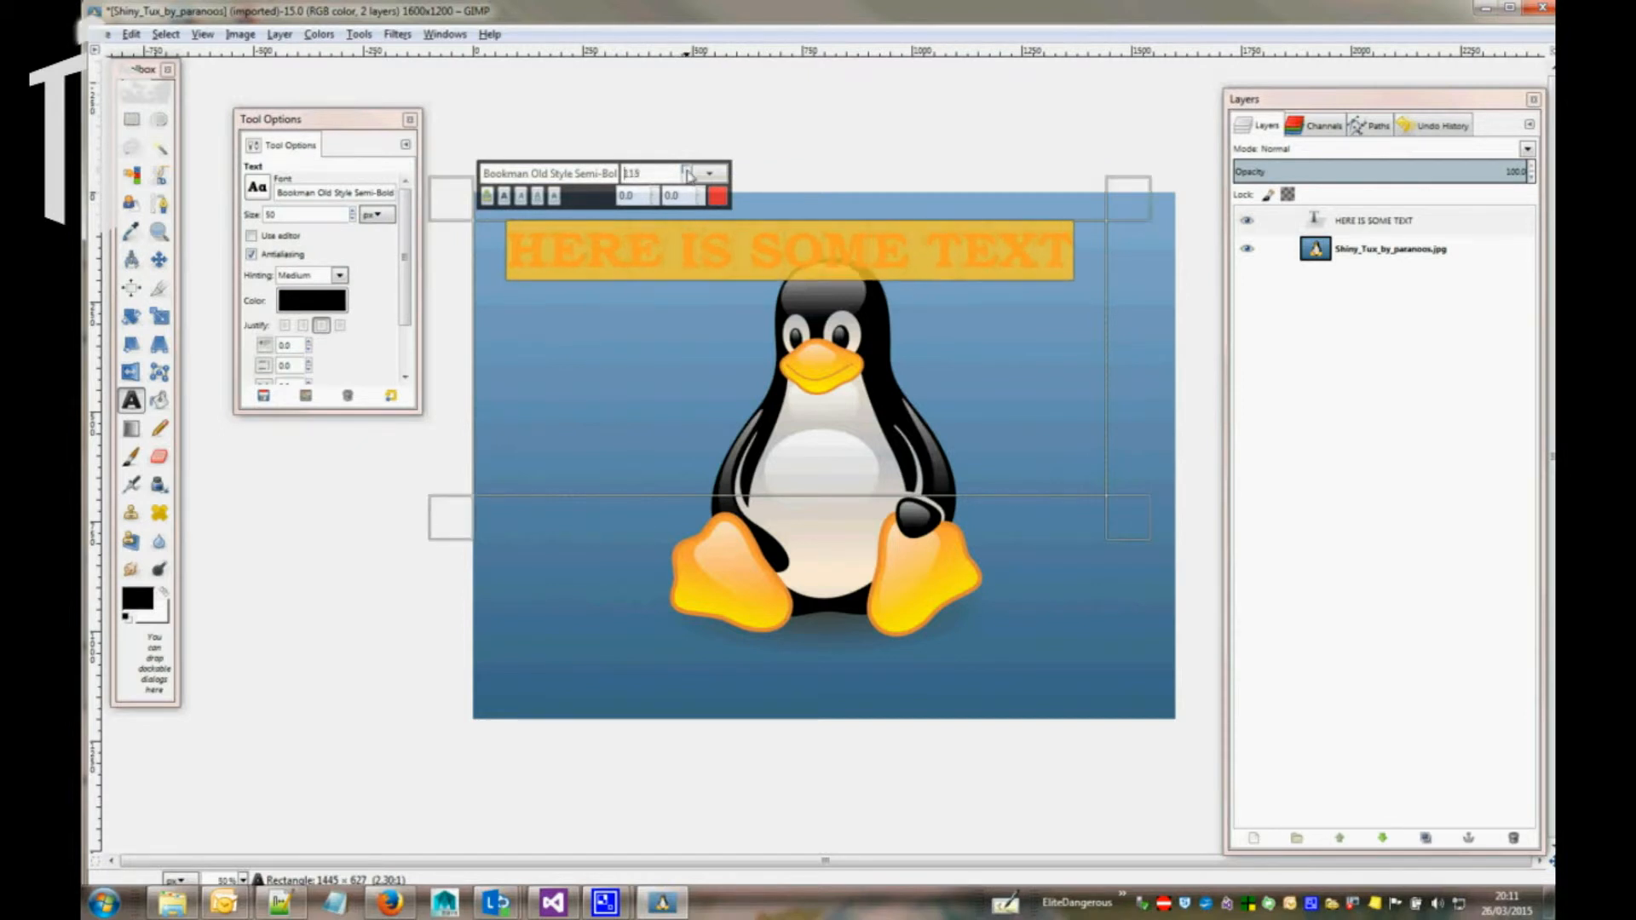
pyautogui.click(158, 259)
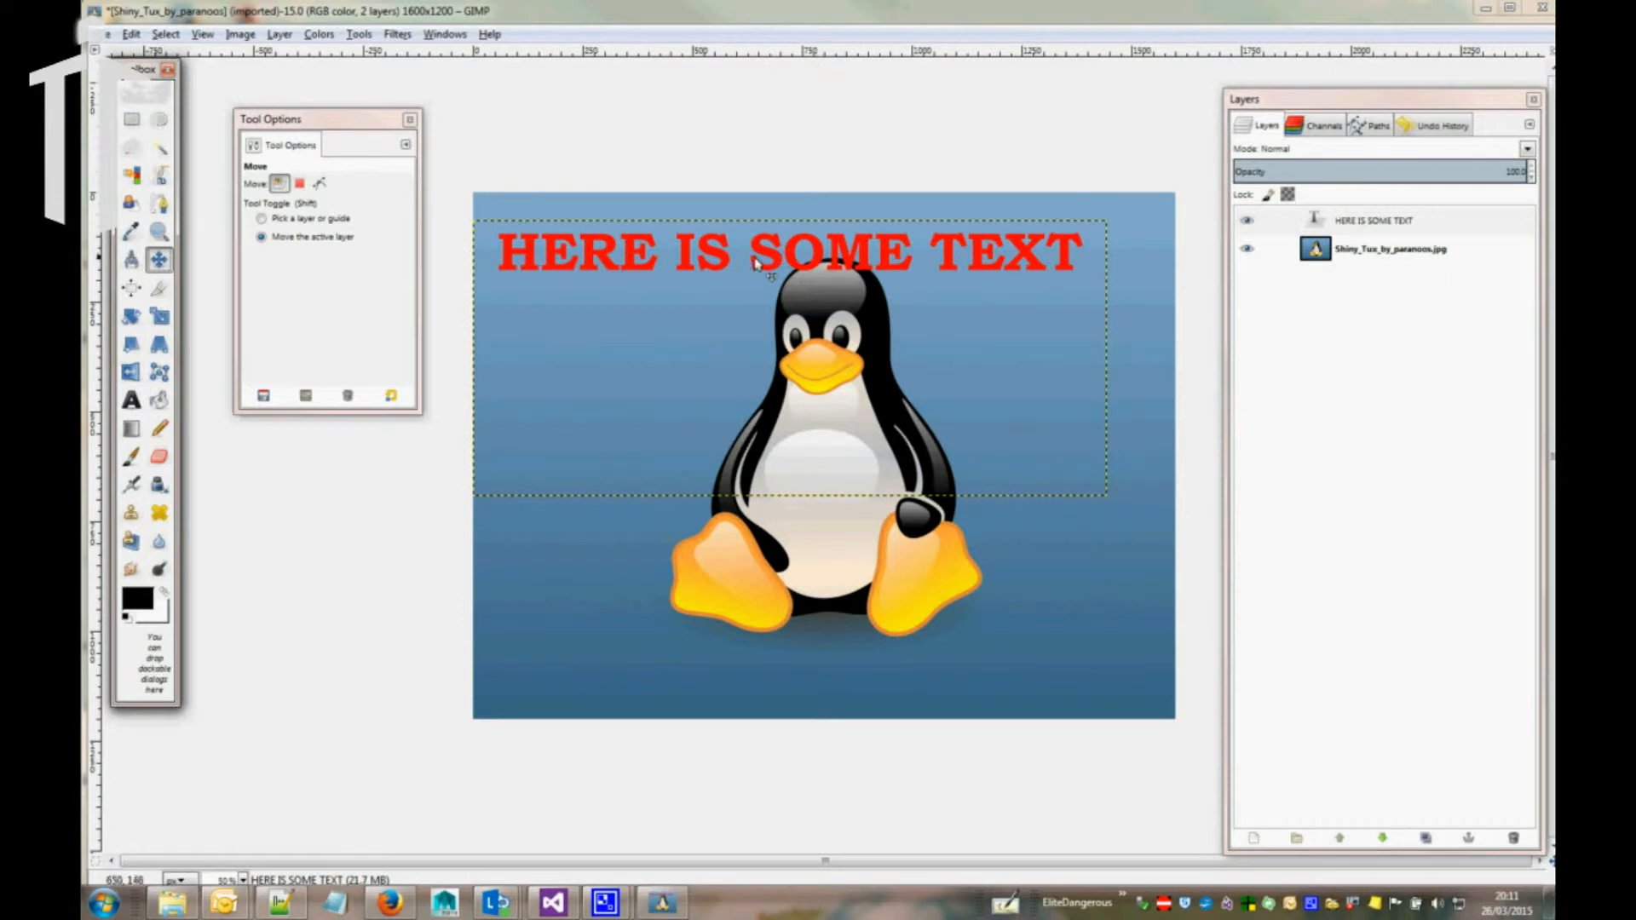
pyautogui.moveTo(741, 270); pyautogui.dragTo(743, 701)
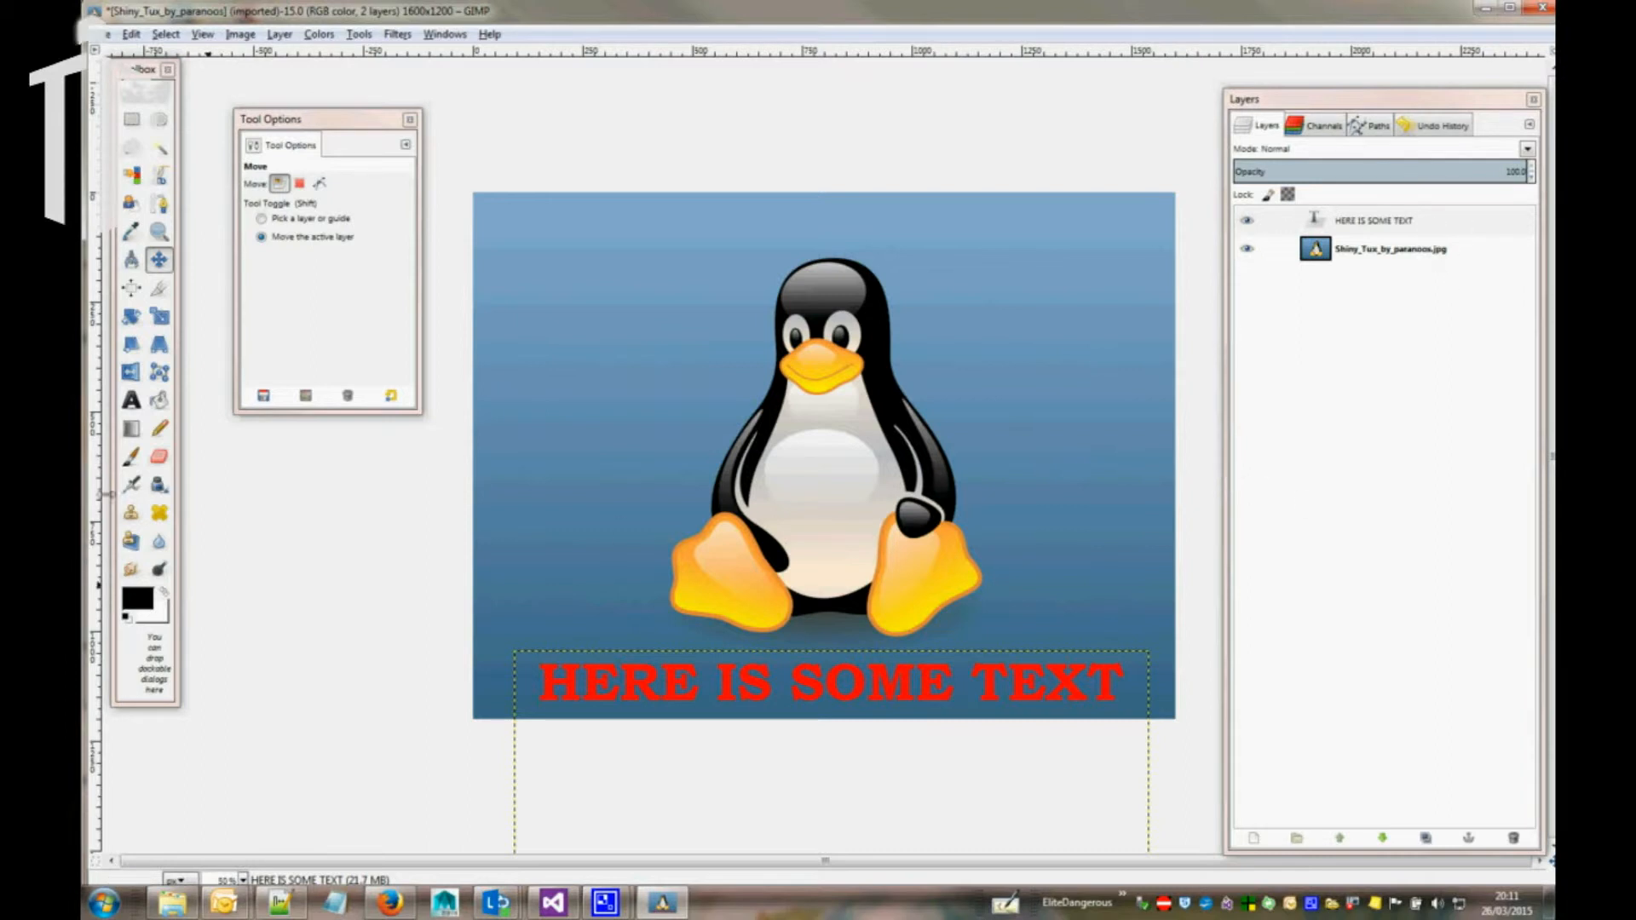
# Edit the red text below the penguin with the Text tool, replacing letters of the word "SOME" with "More"
pyautogui.click(132, 400)
pyautogui.moveTo(585, 693); pyautogui.dragTo(714, 693)
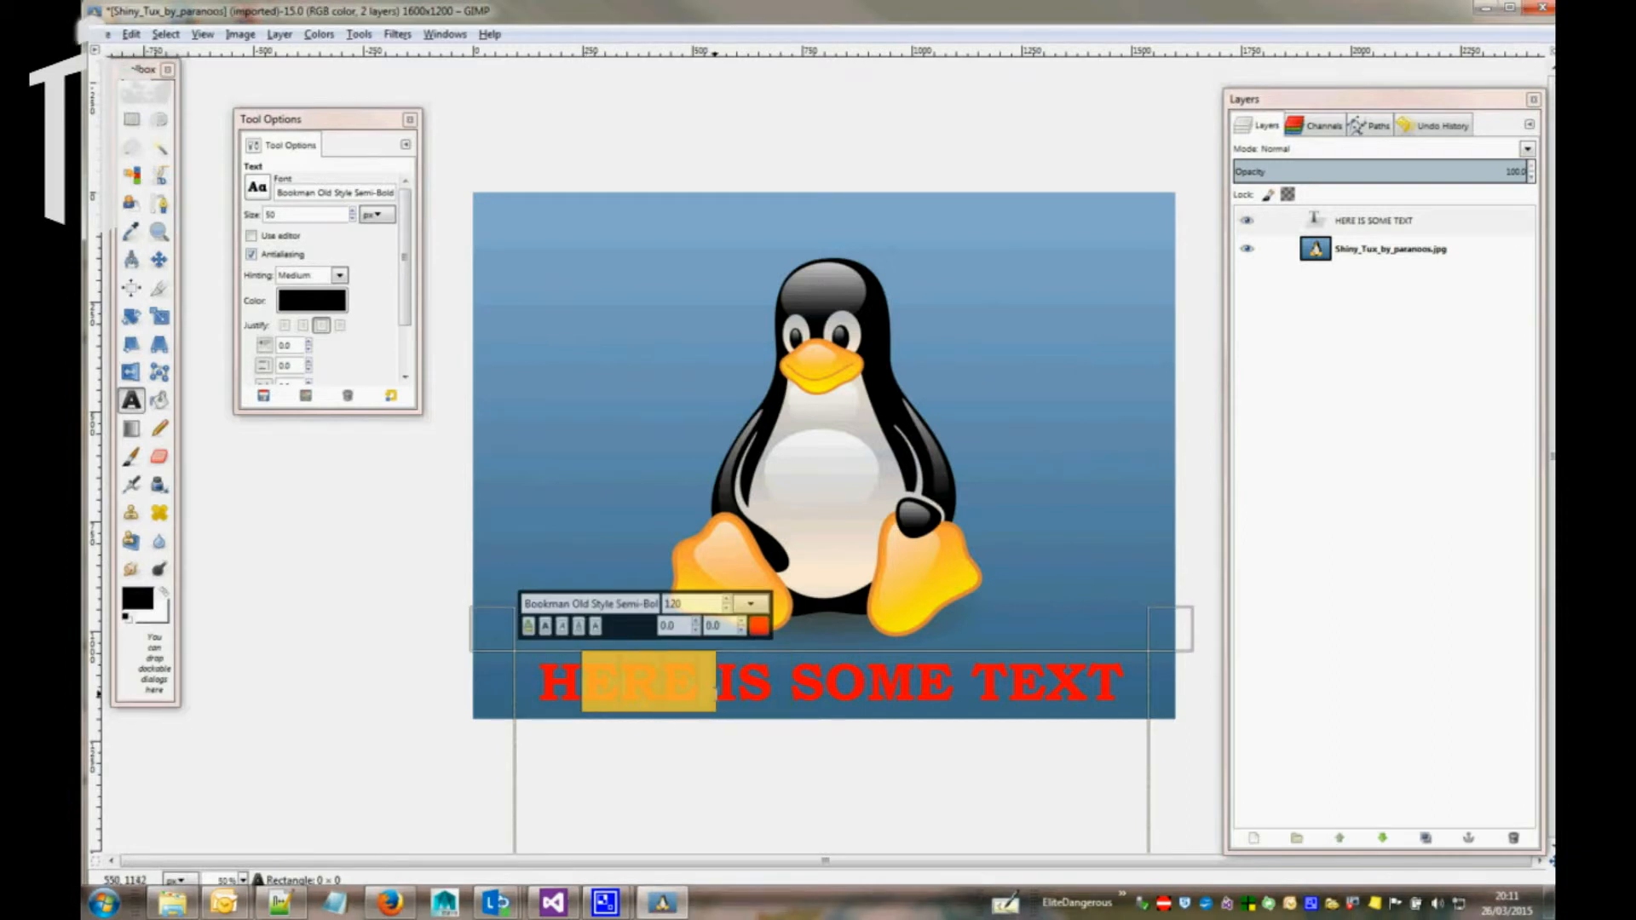
pyautogui.moveTo(824, 693); pyautogui.dragTo(950, 661)
pyautogui.press('BackSpace')
pyautogui.press('BackSpace')
pyautogui.write('More')
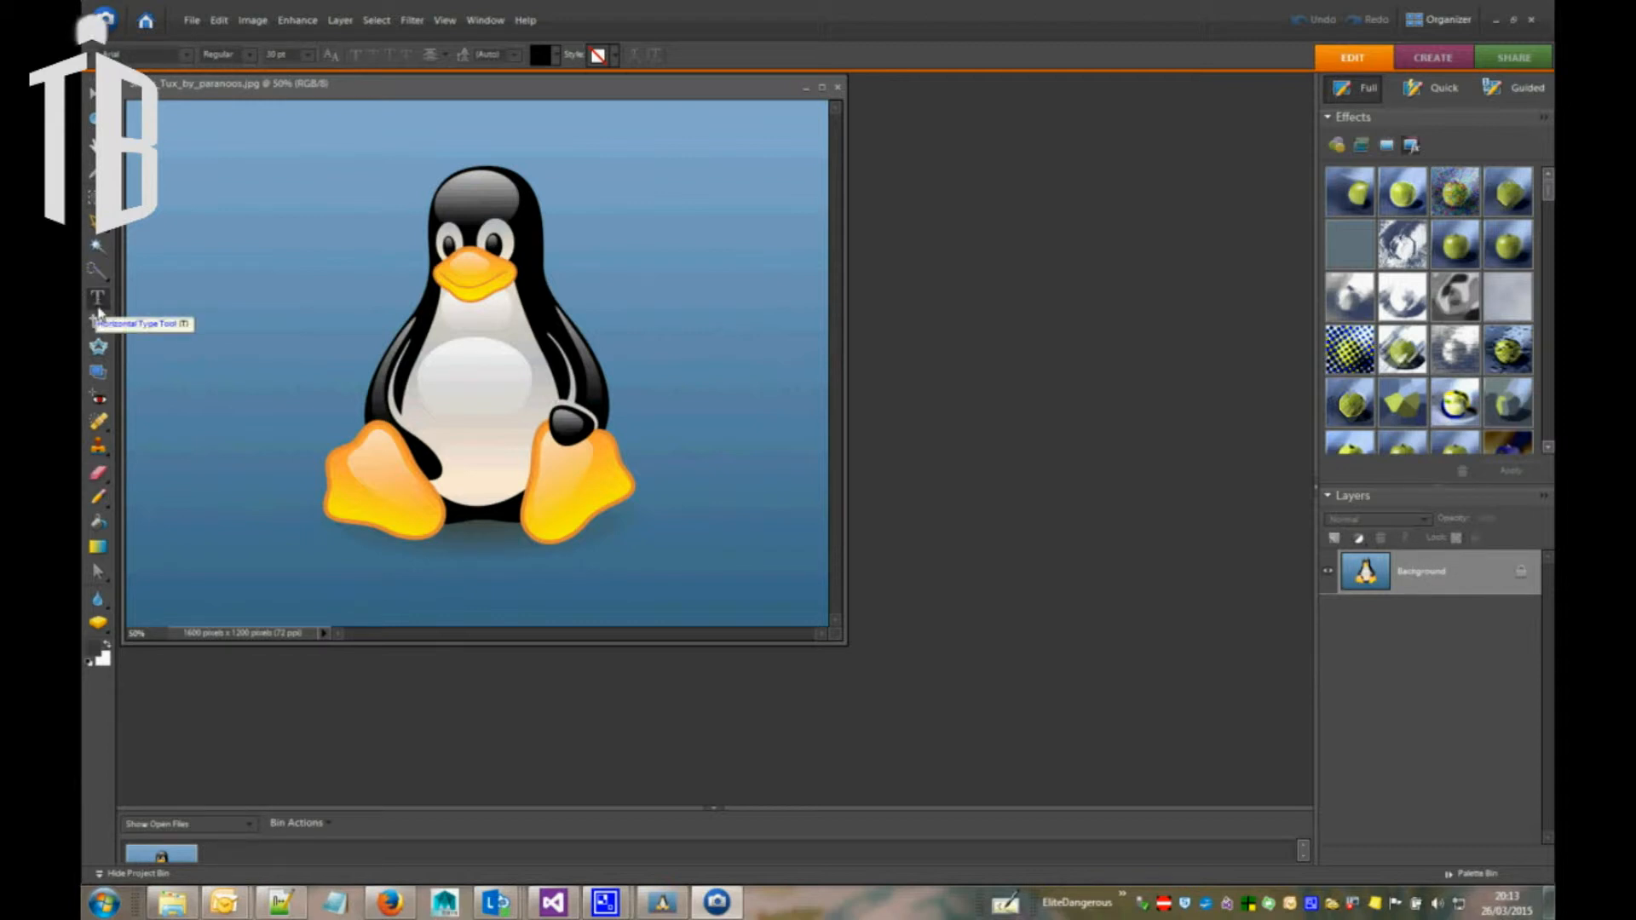
# In Photoshop Elements, use the Horizontal Type Tool to add "HERE IS SOME TEXT" at the upper left of the penguin image
pyautogui.click(99, 312)
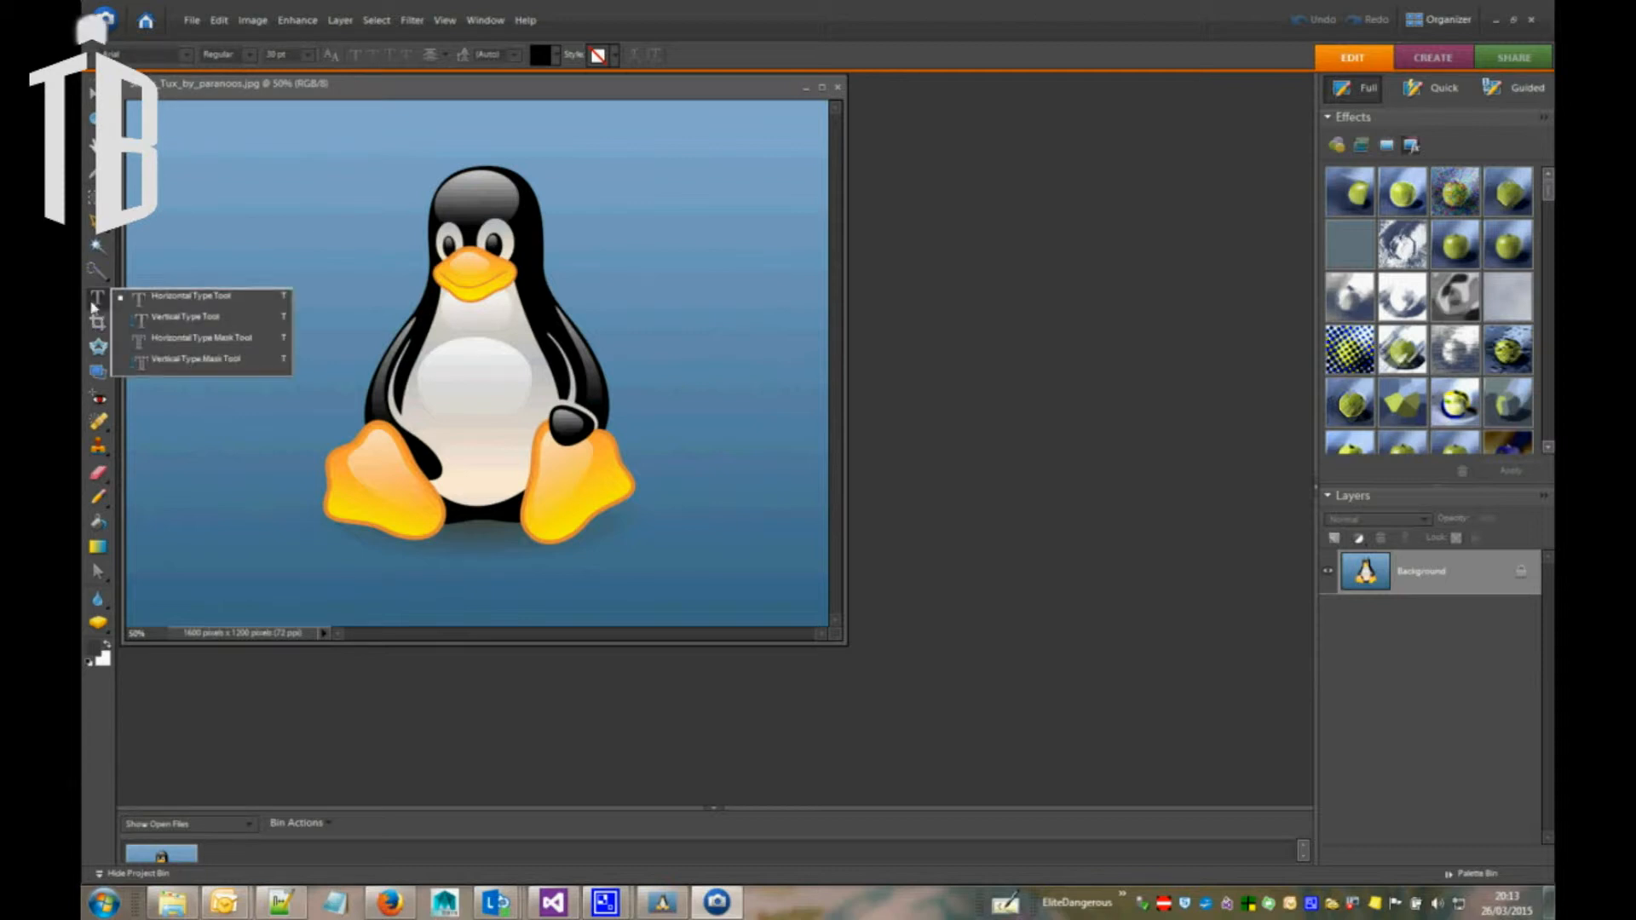
pyautogui.click(93, 306)
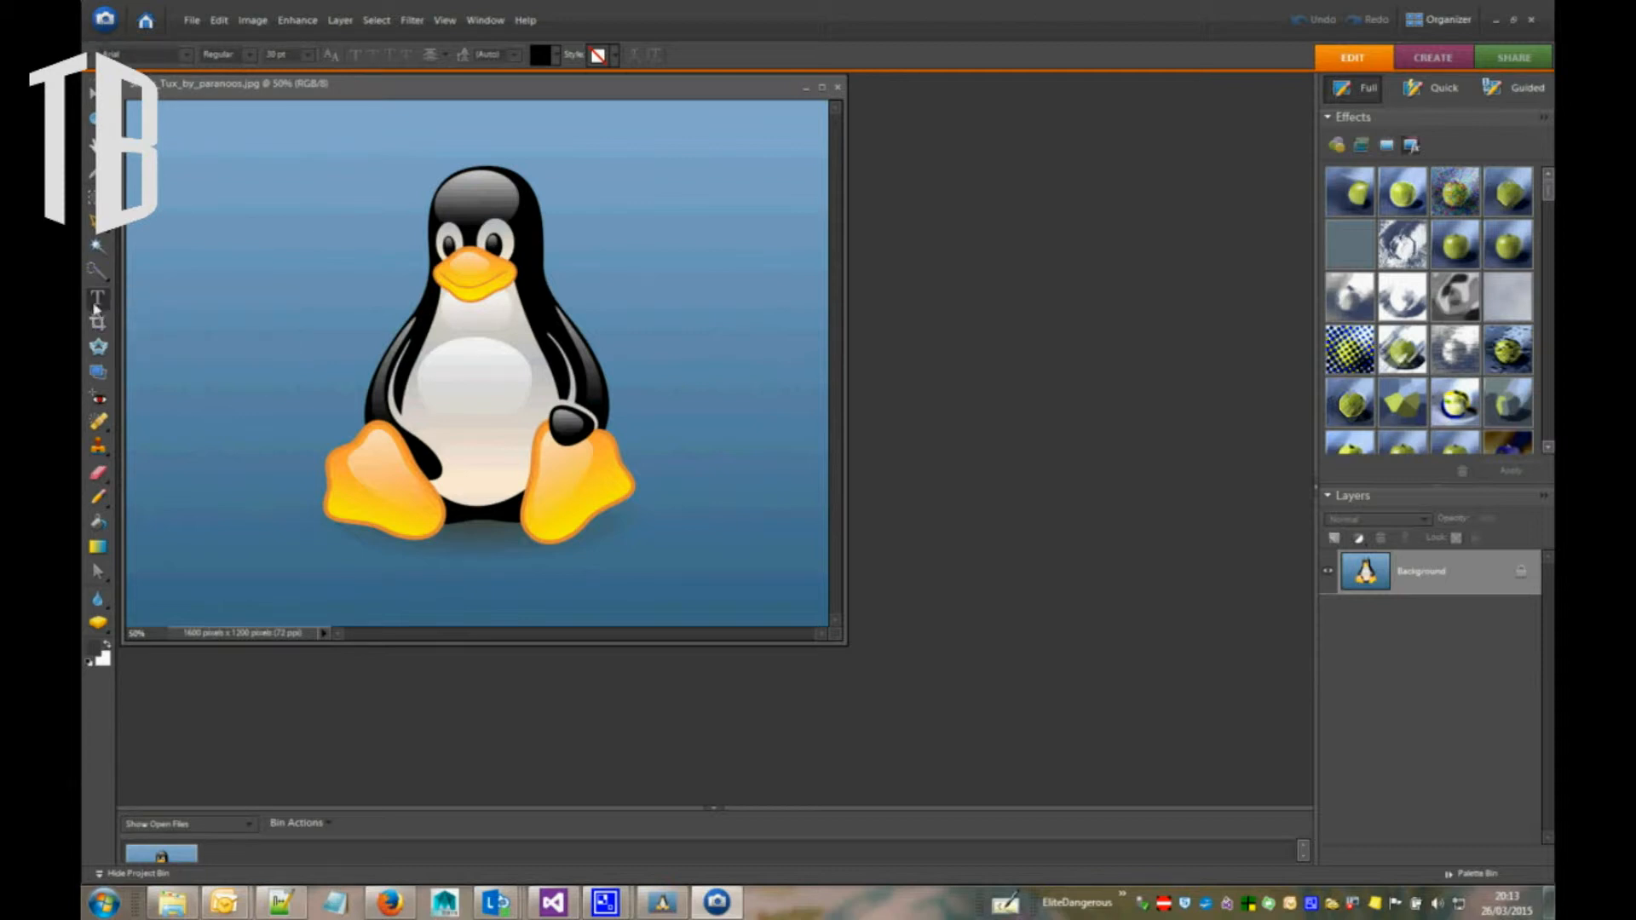
pyautogui.click(173, 153)
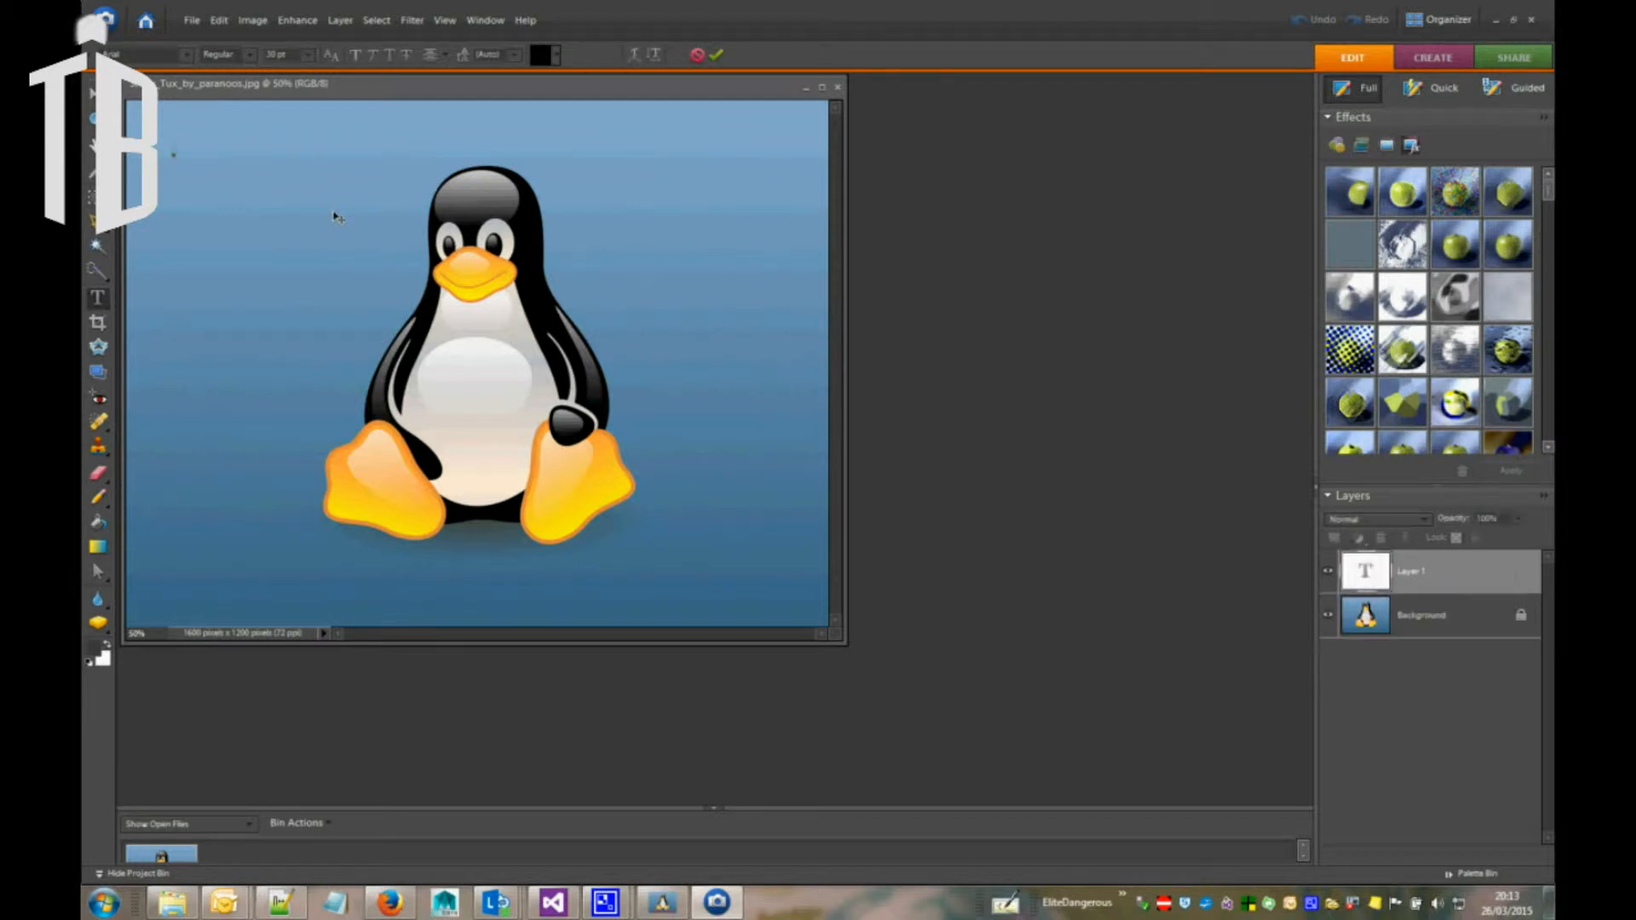
pyautogui.write('HERE IS SOME TEXT')
pyautogui.hotkey('ctrl', 'Return')
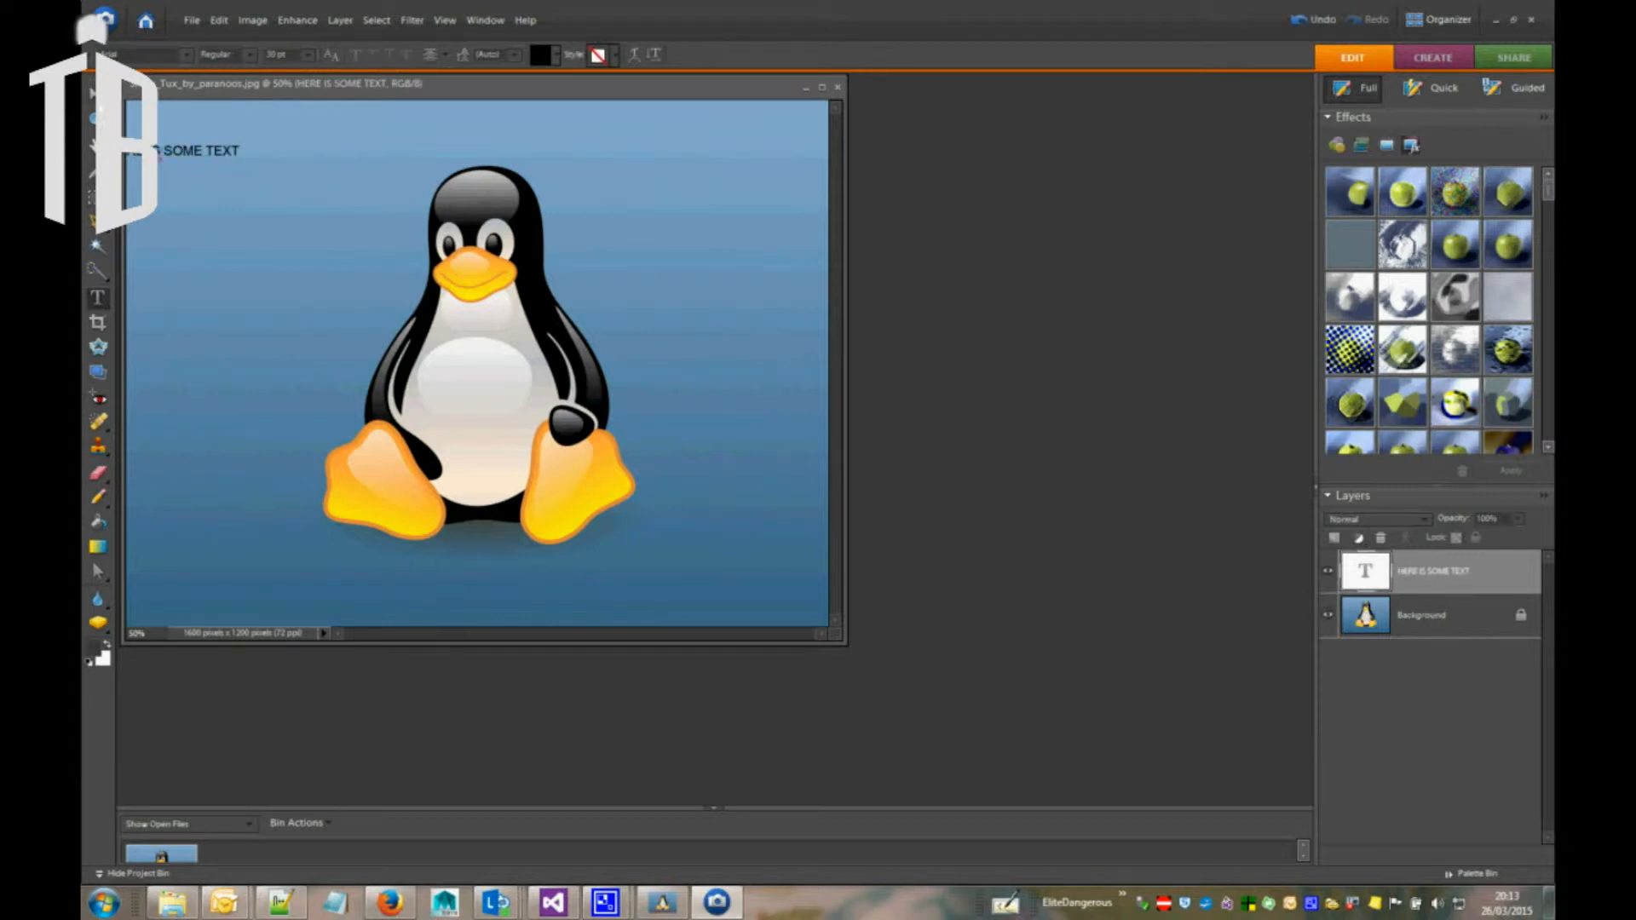
# Move the text directly above the penguin's head and try scaling it up by its bounding box
pyautogui.press('v')
pyautogui.moveTo(171, 152); pyautogui.dragTo(701, 218)
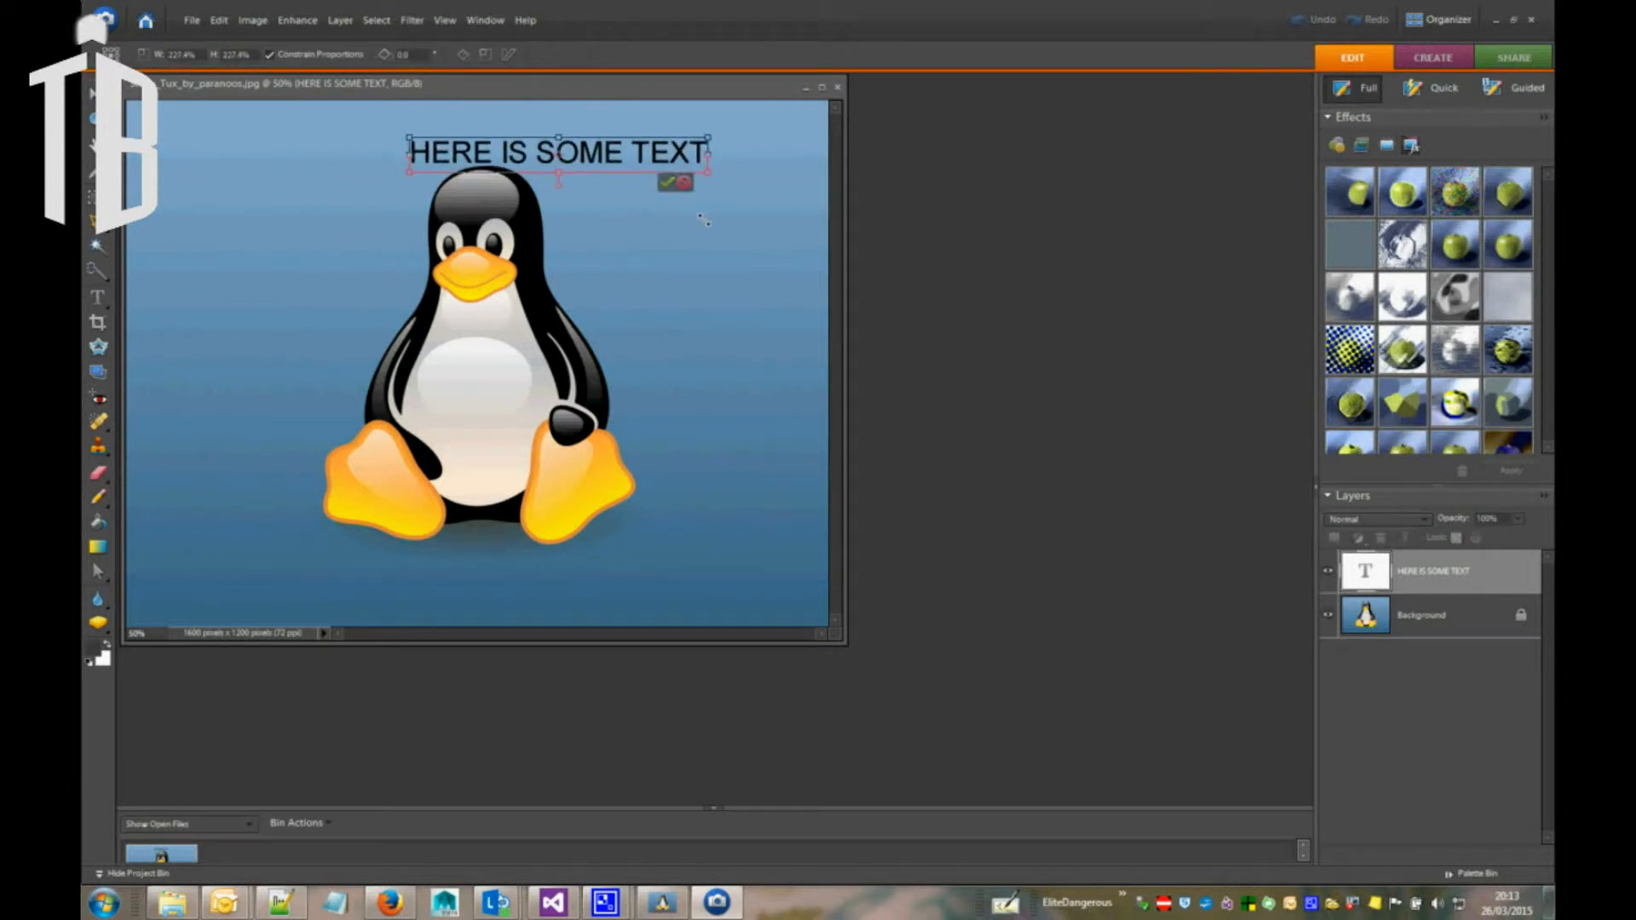
pyautogui.click(684, 182)
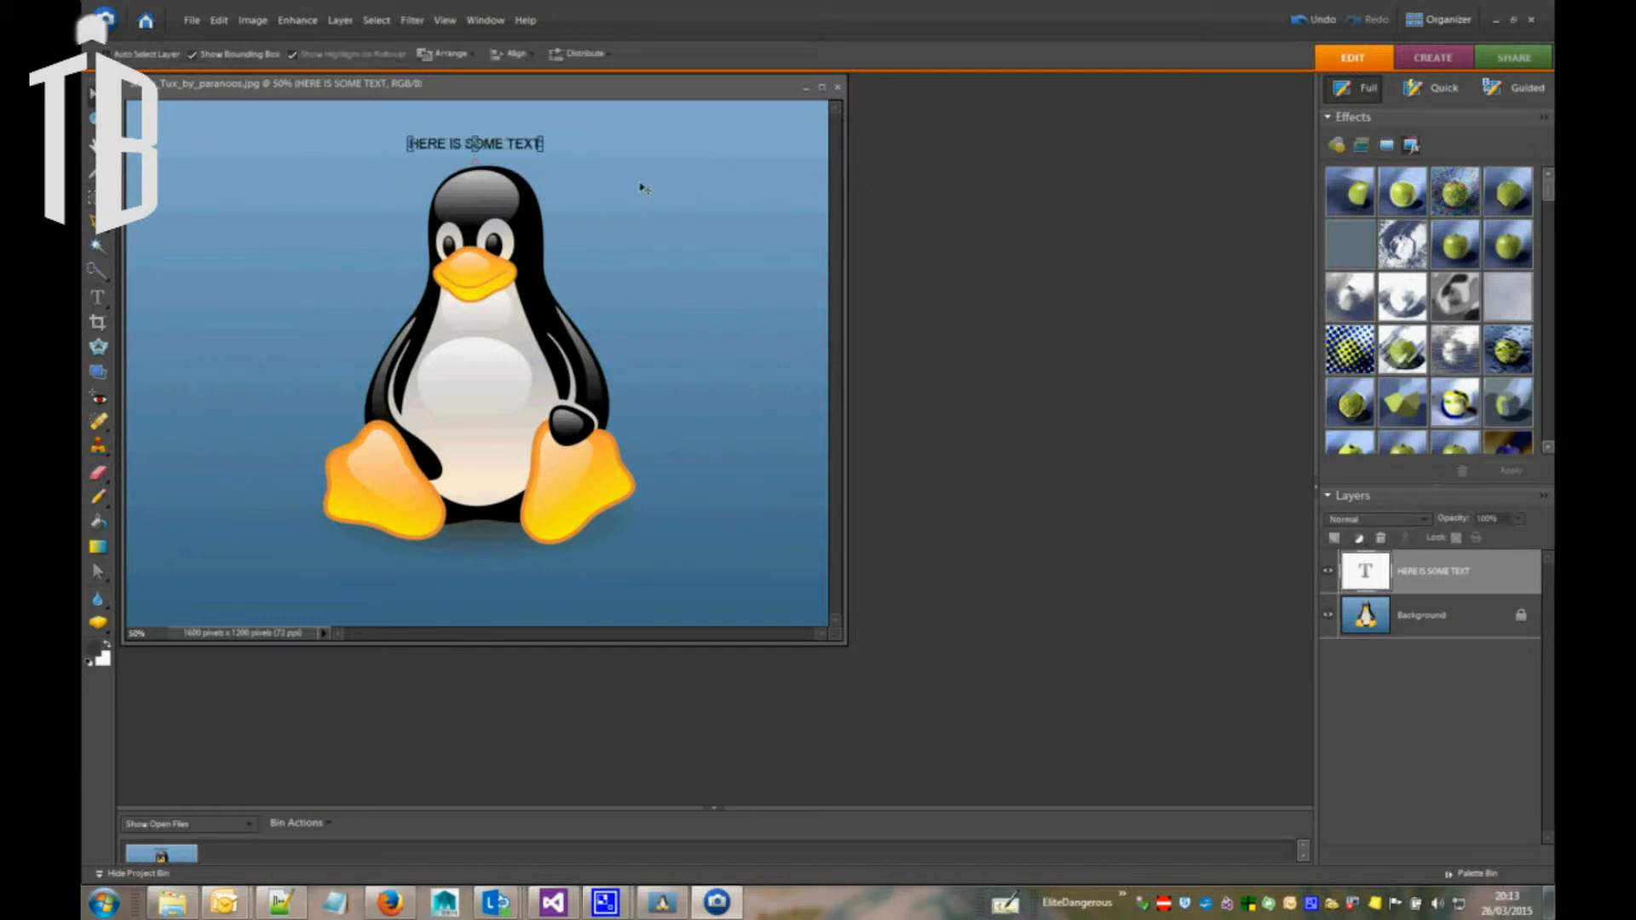
# Set the size of the whole "HERE IS SOME TEXT" text to 72 pt
pyautogui.click(98, 298)
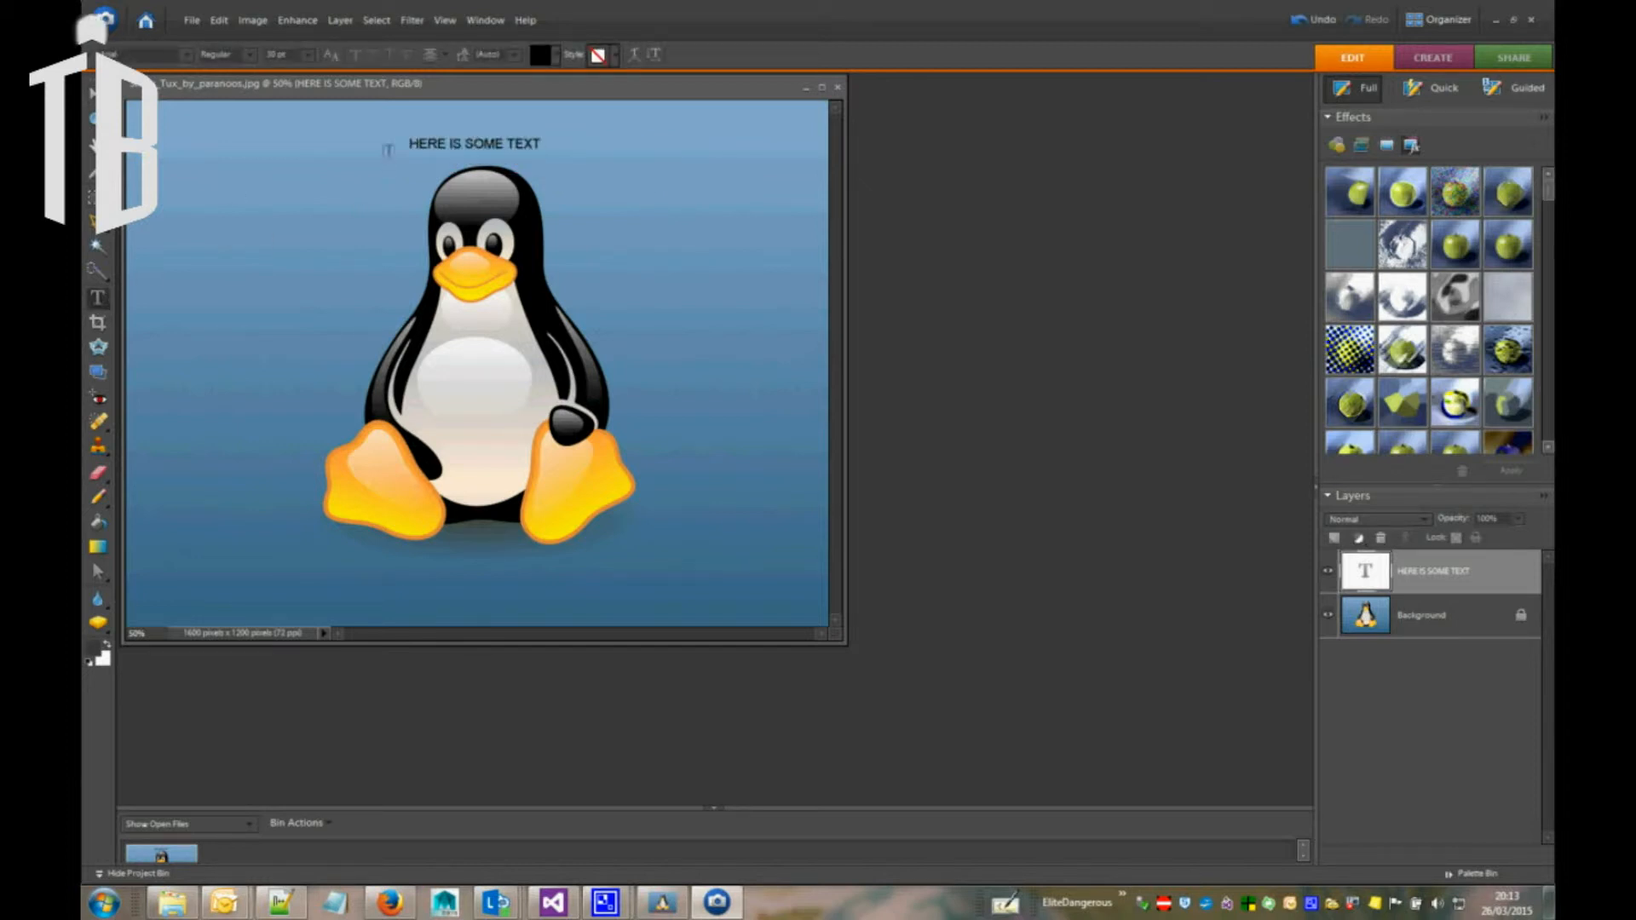
pyautogui.moveTo(411, 143); pyautogui.dragTo(542, 145)
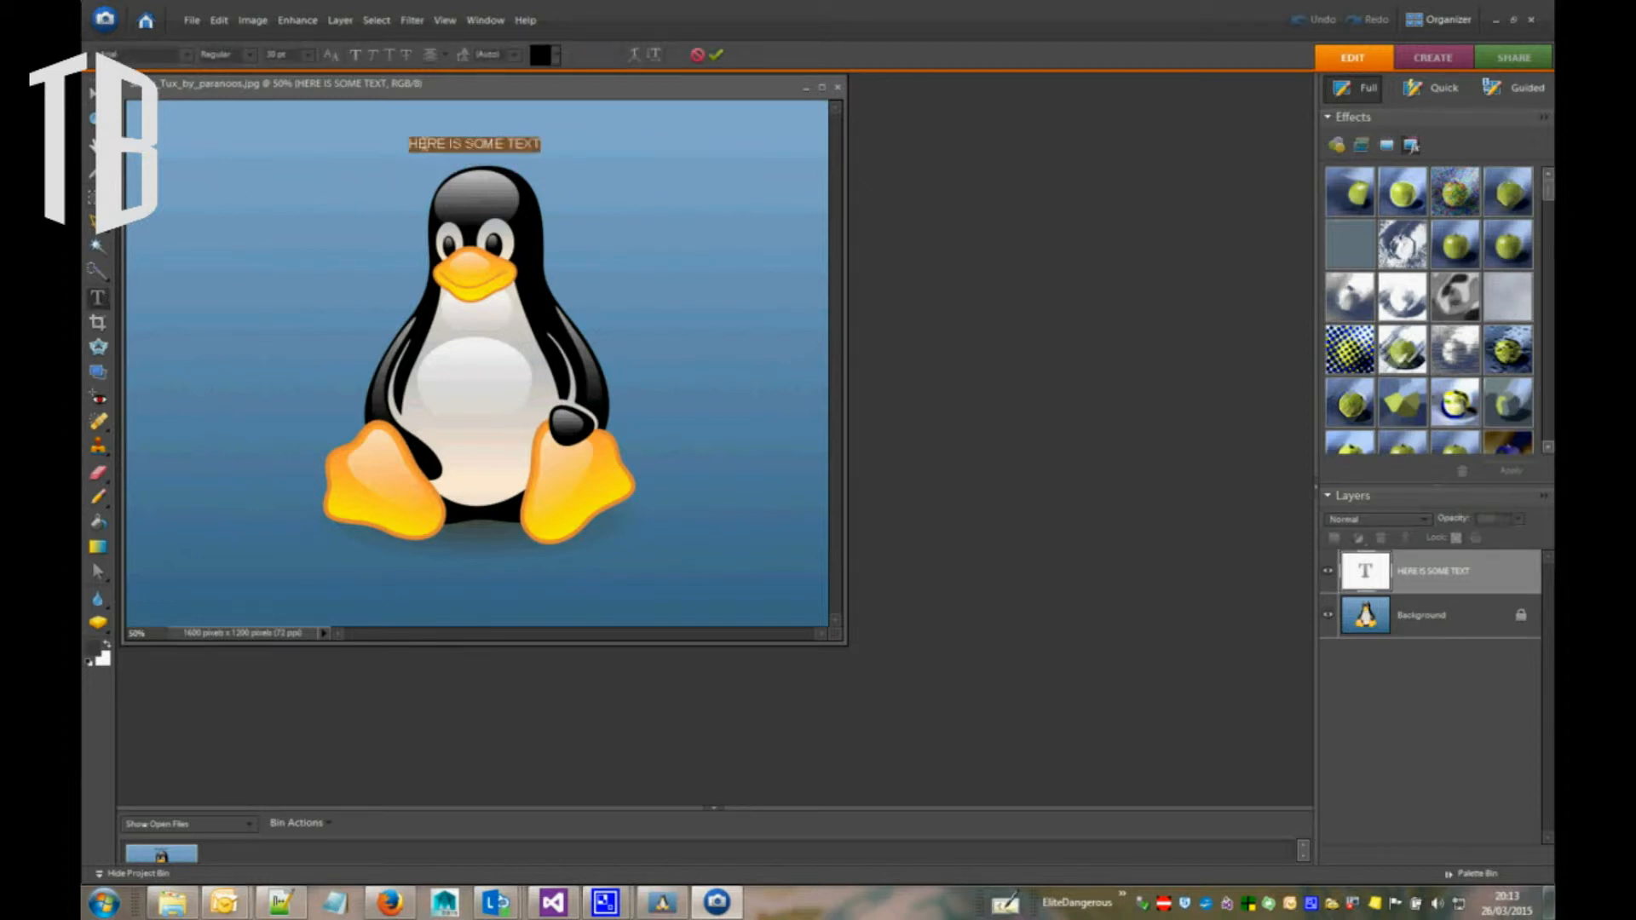
pyautogui.click(309, 56)
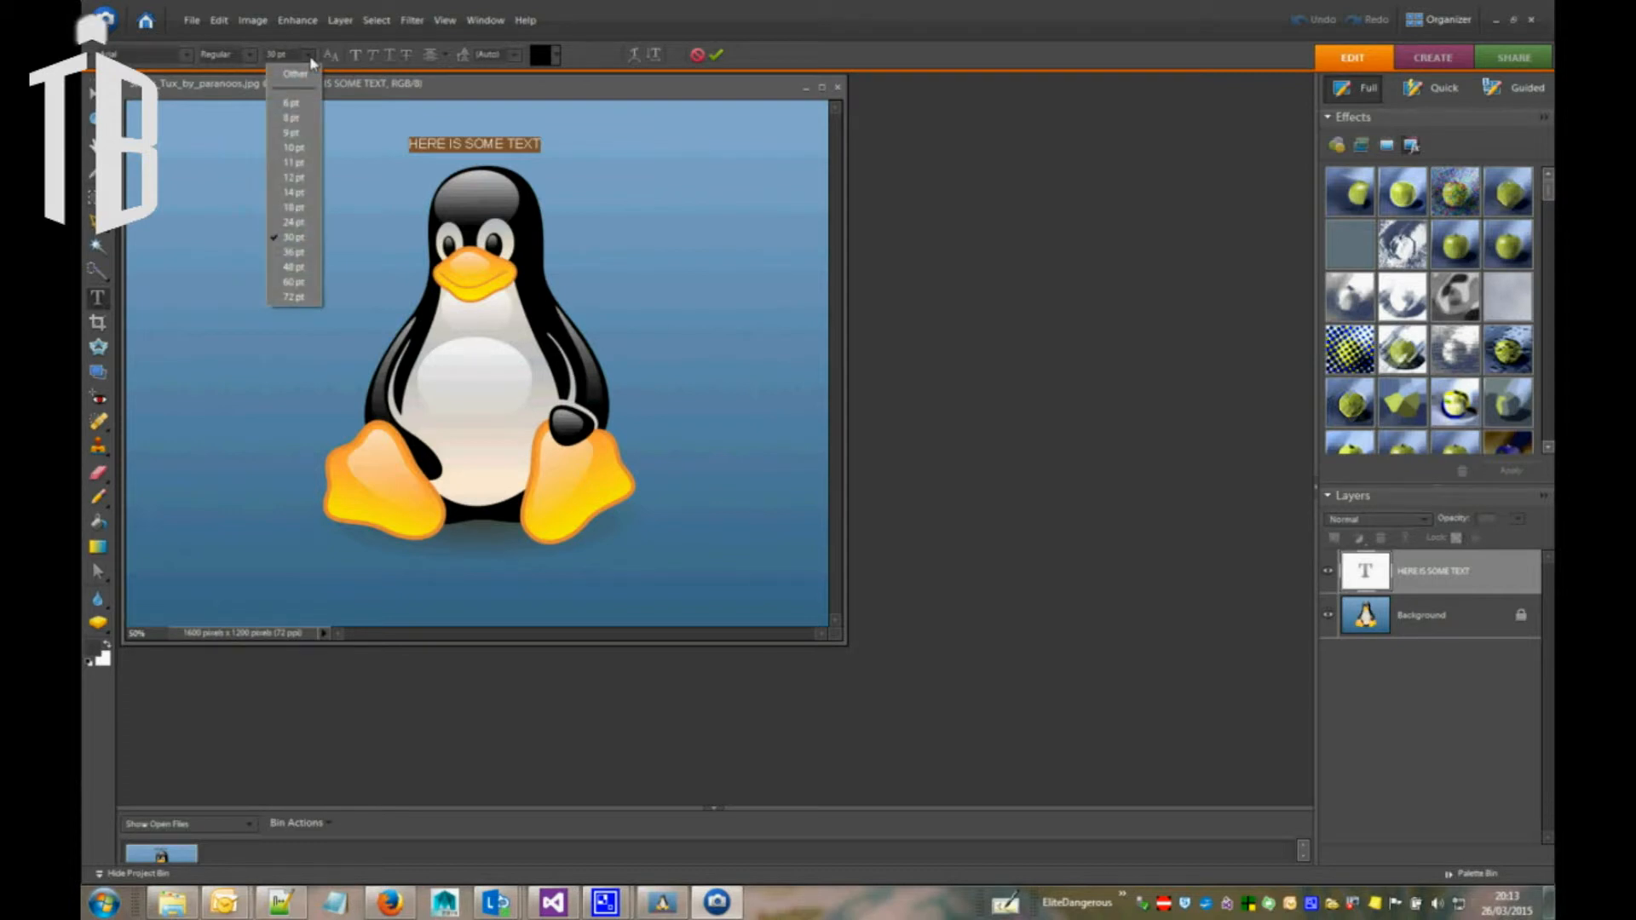
pyautogui.click(294, 297)
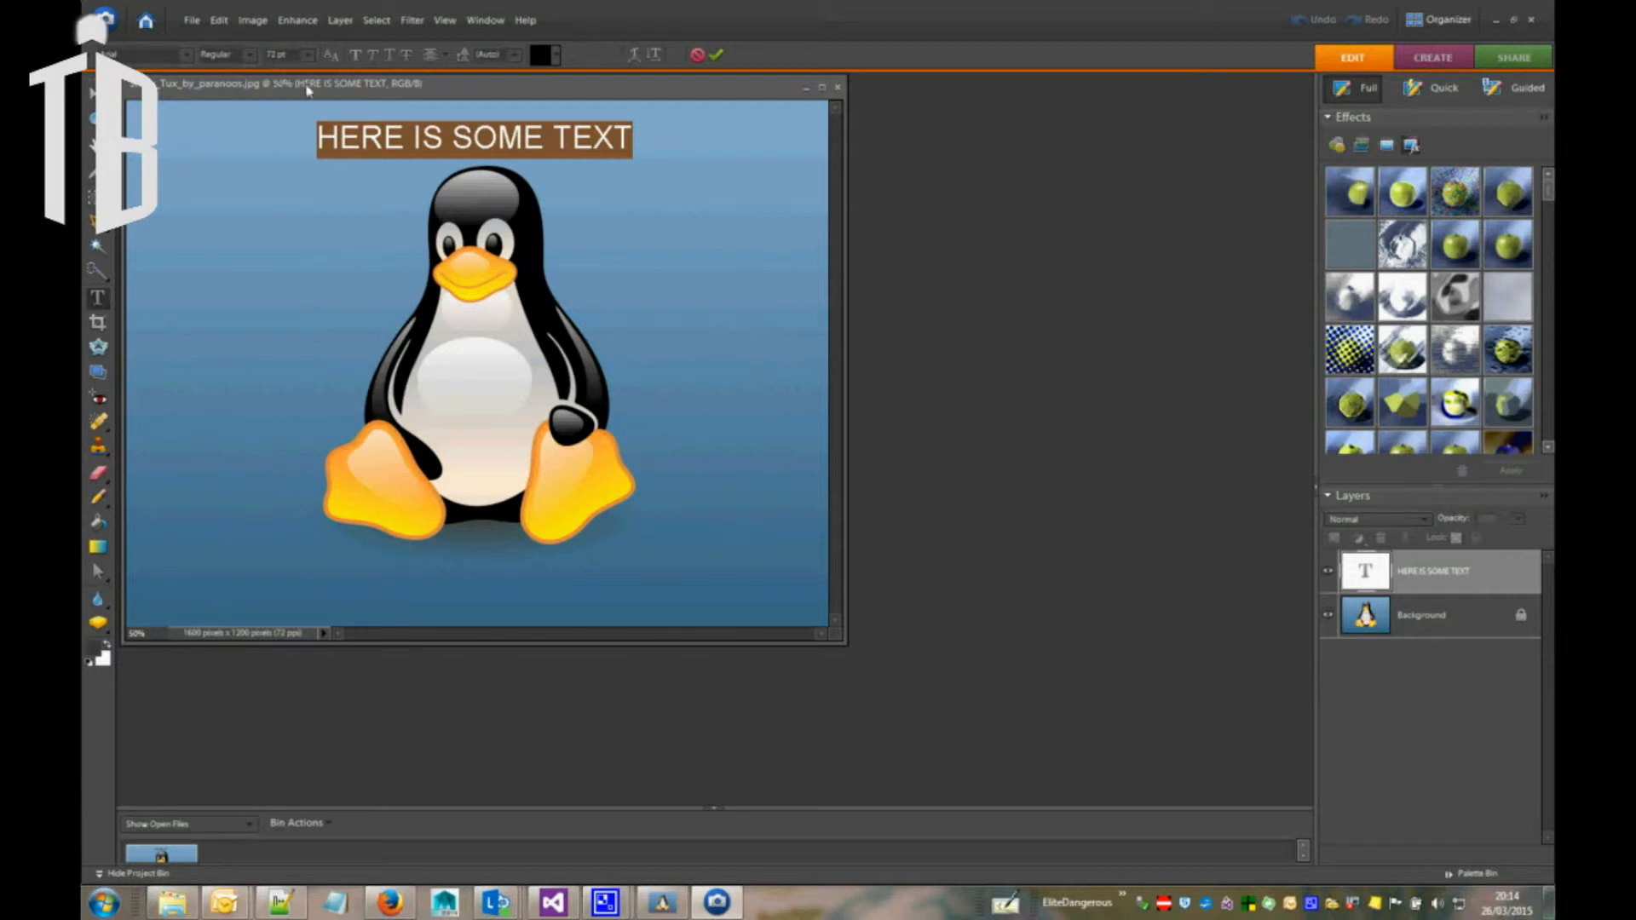
# Apply the text edit and set the type units to pixels in the Units & Rulers preferences
pyautogui.click(252, 19)
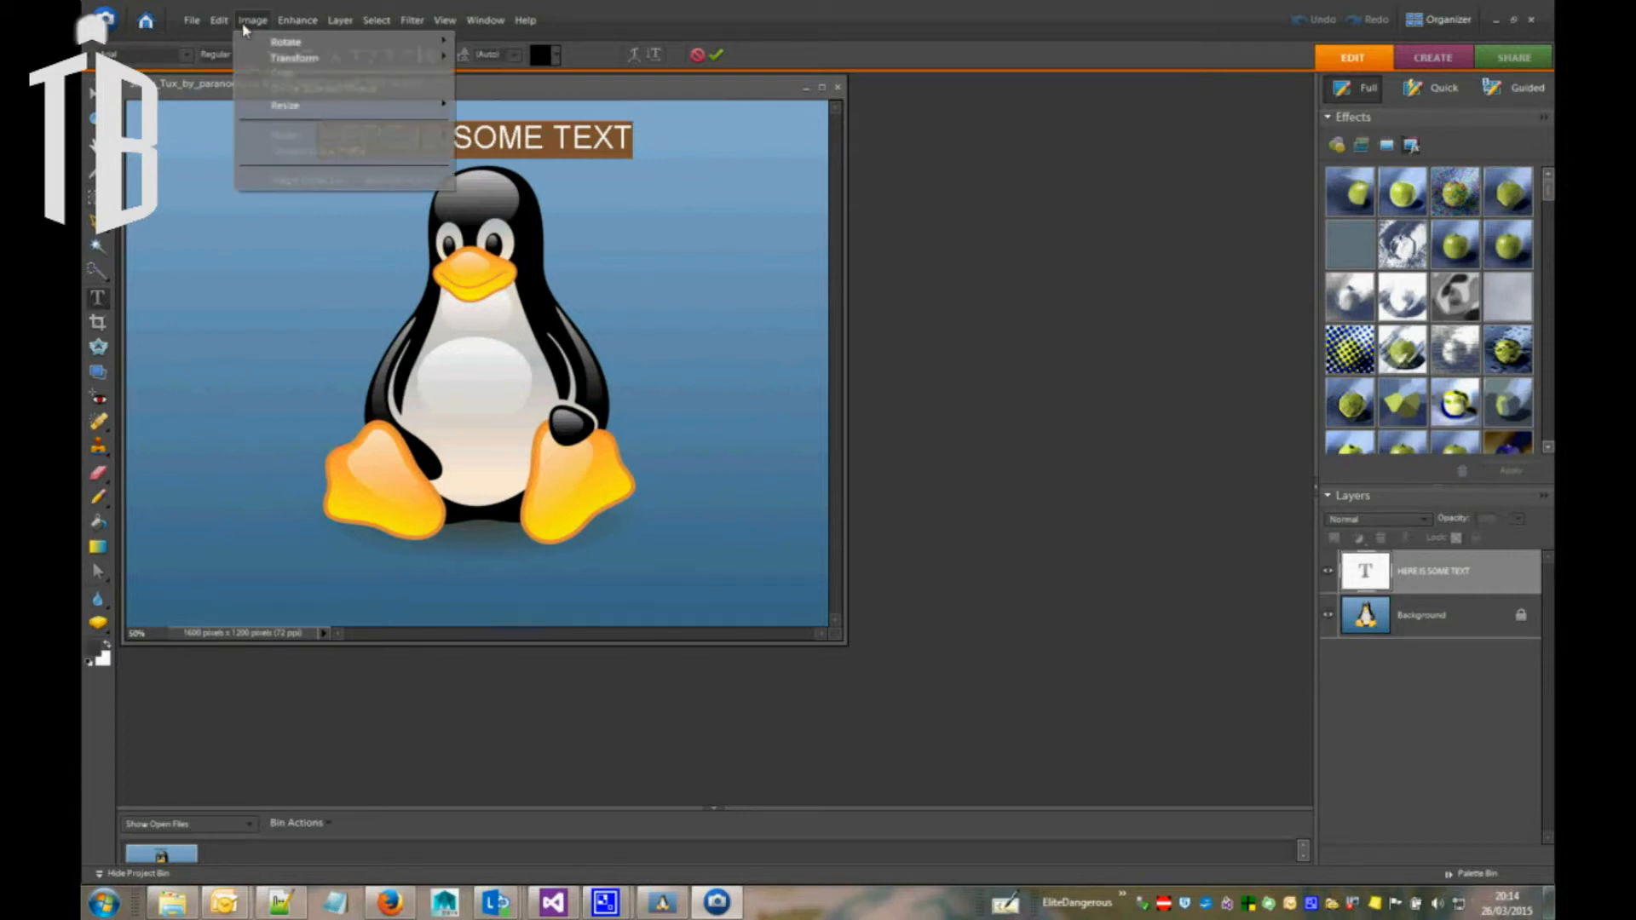
pyautogui.moveTo(203, 21)
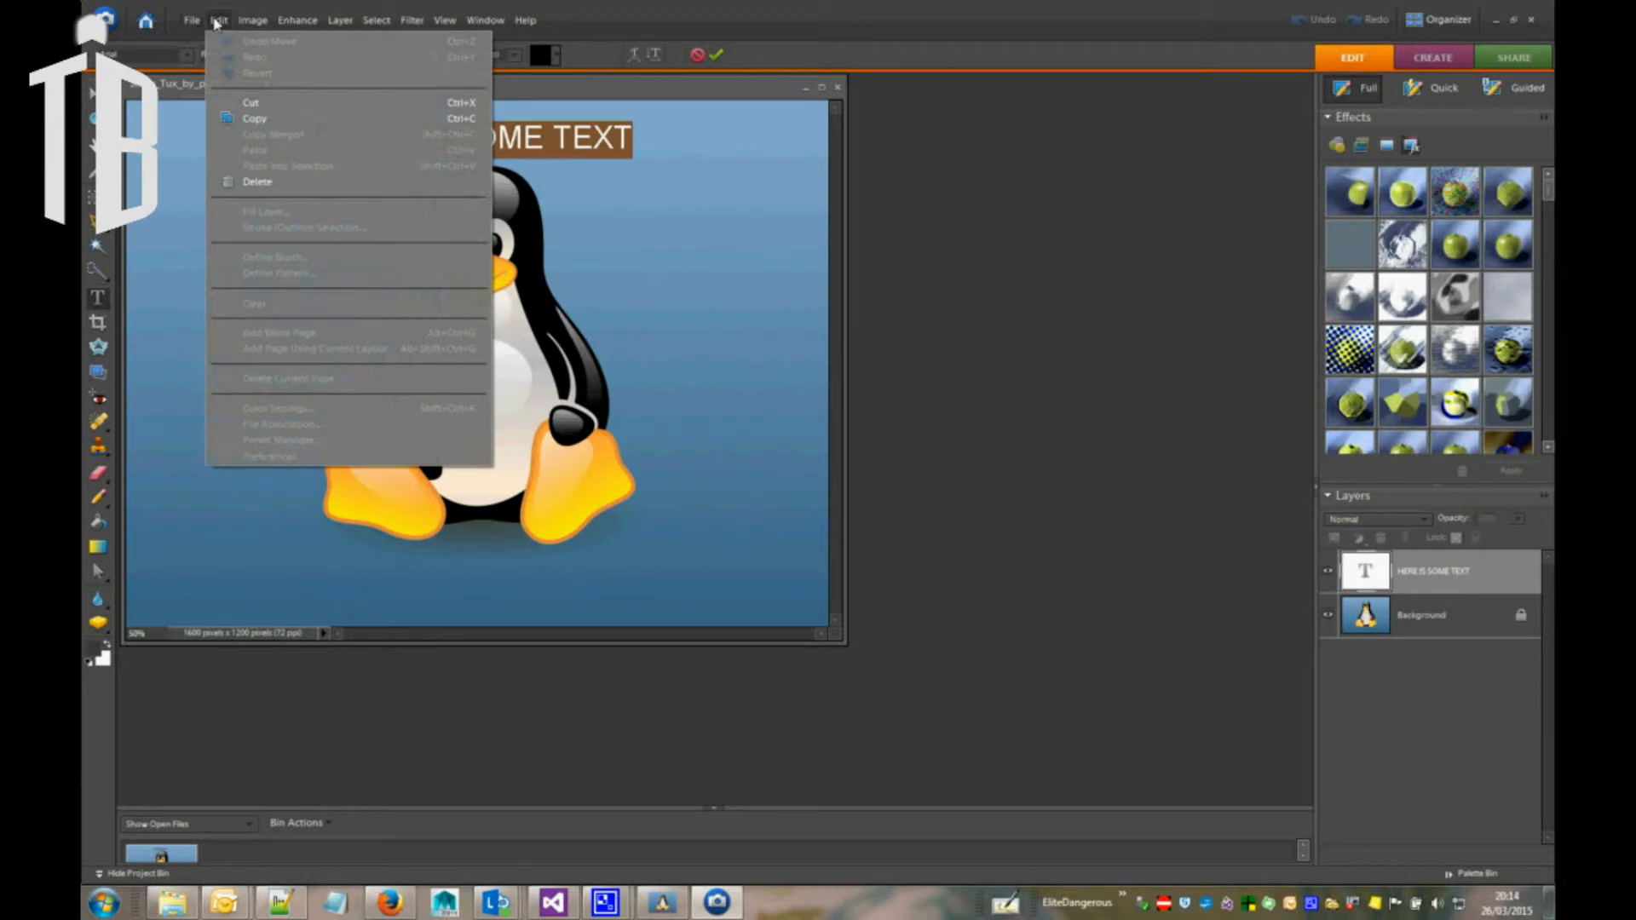
pyautogui.click(95, 93)
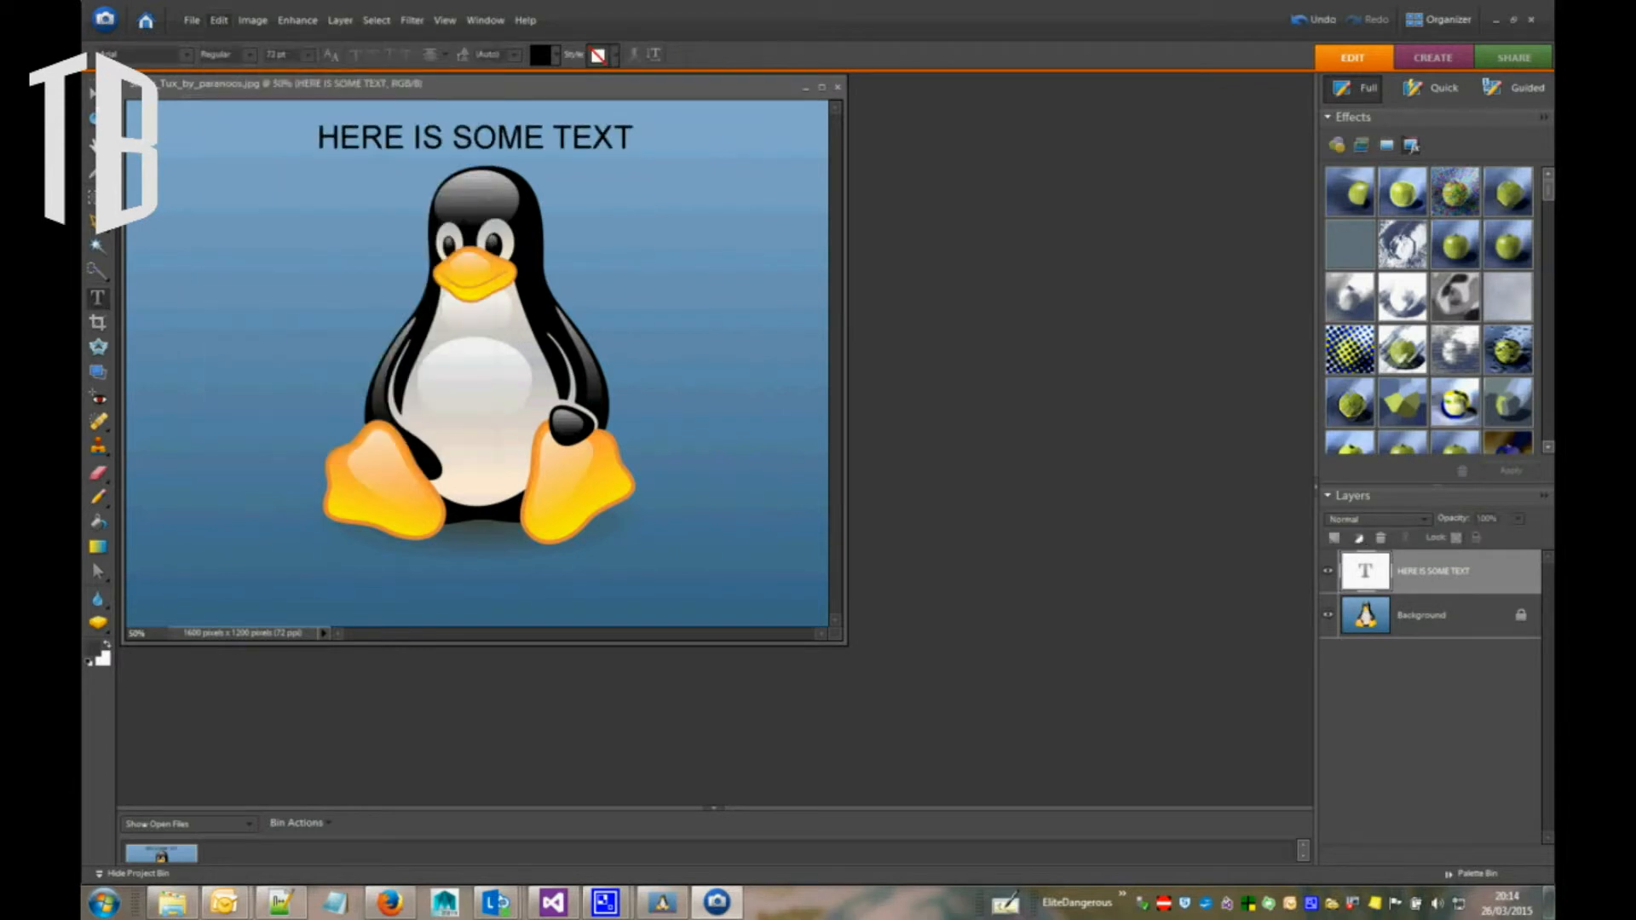
pyautogui.click(219, 21)
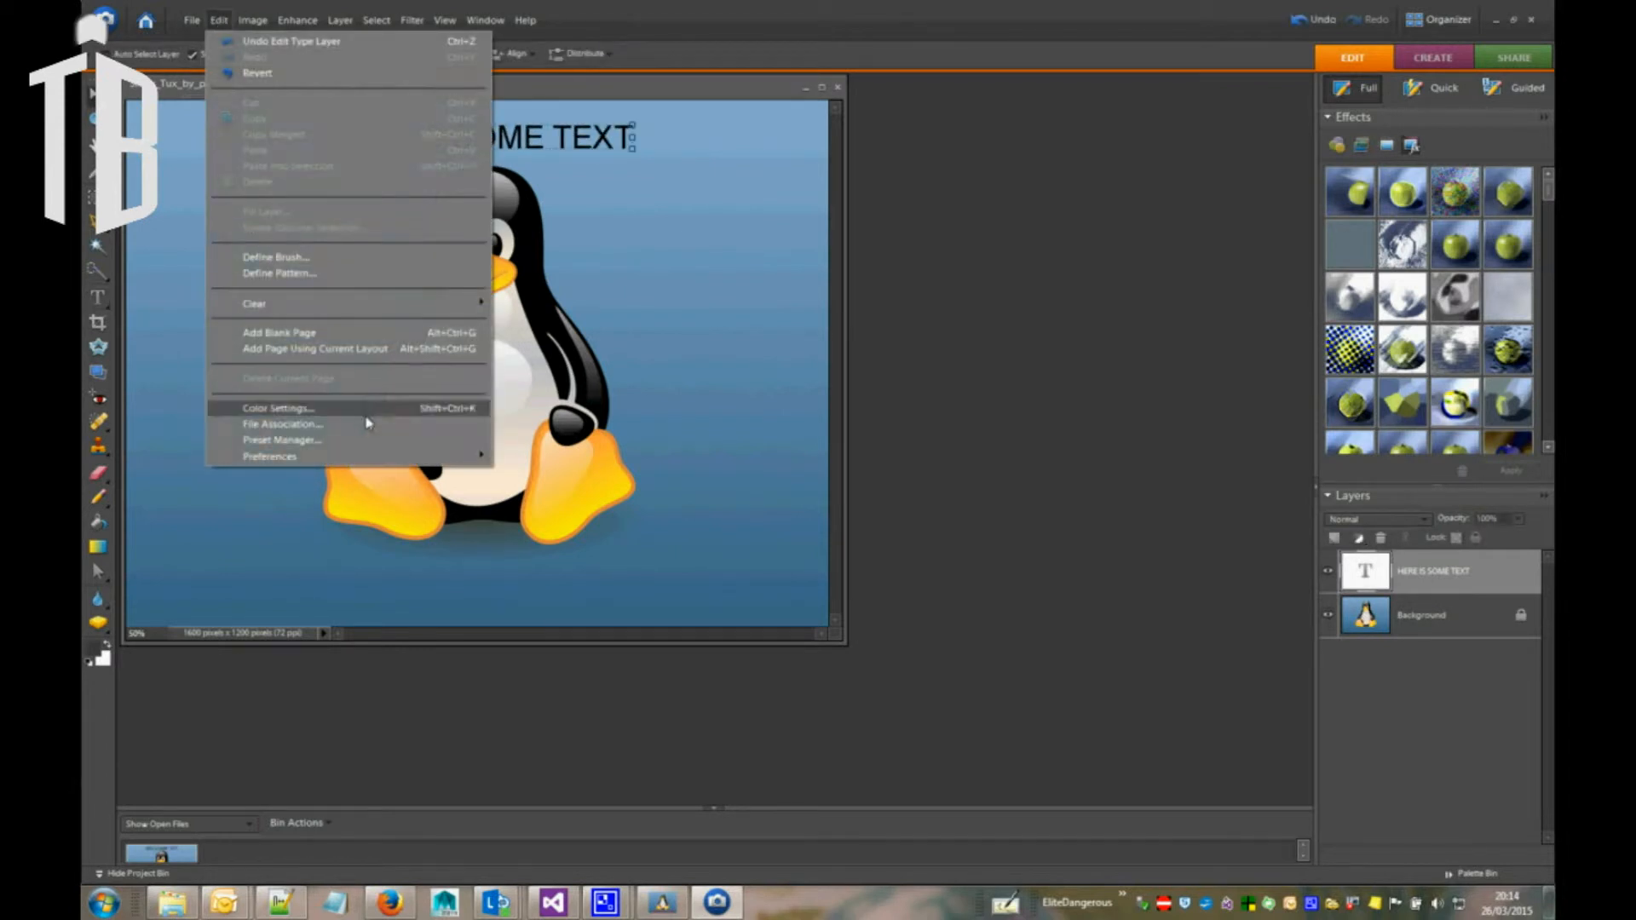
pyautogui.moveTo(379, 457)
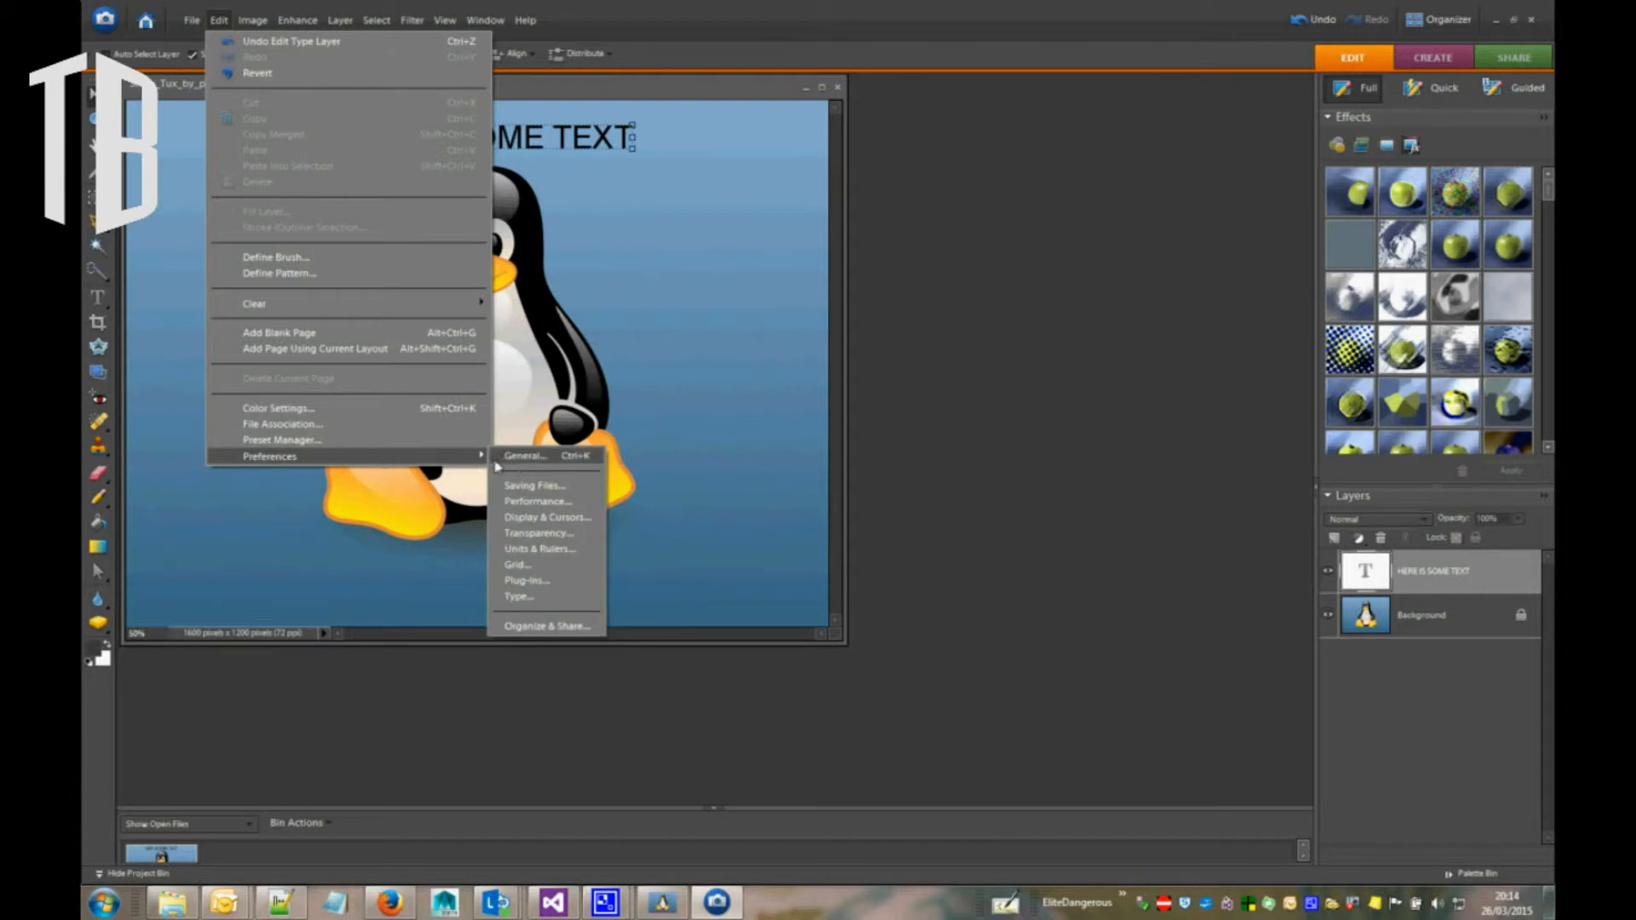
pyautogui.click(556, 556)
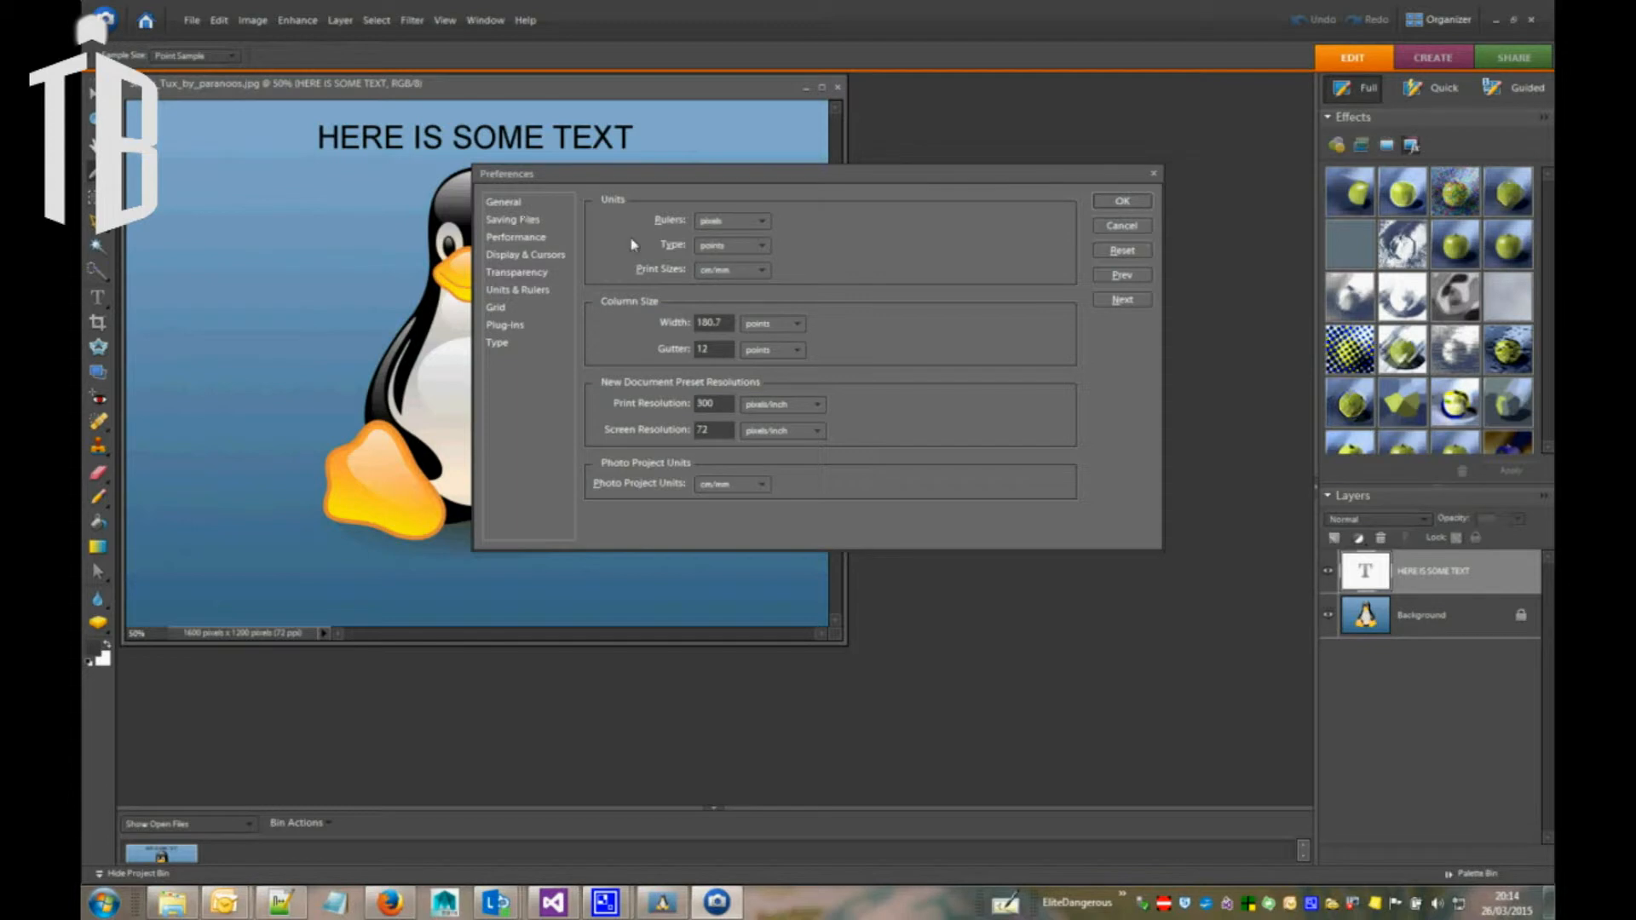
pyautogui.click(733, 246)
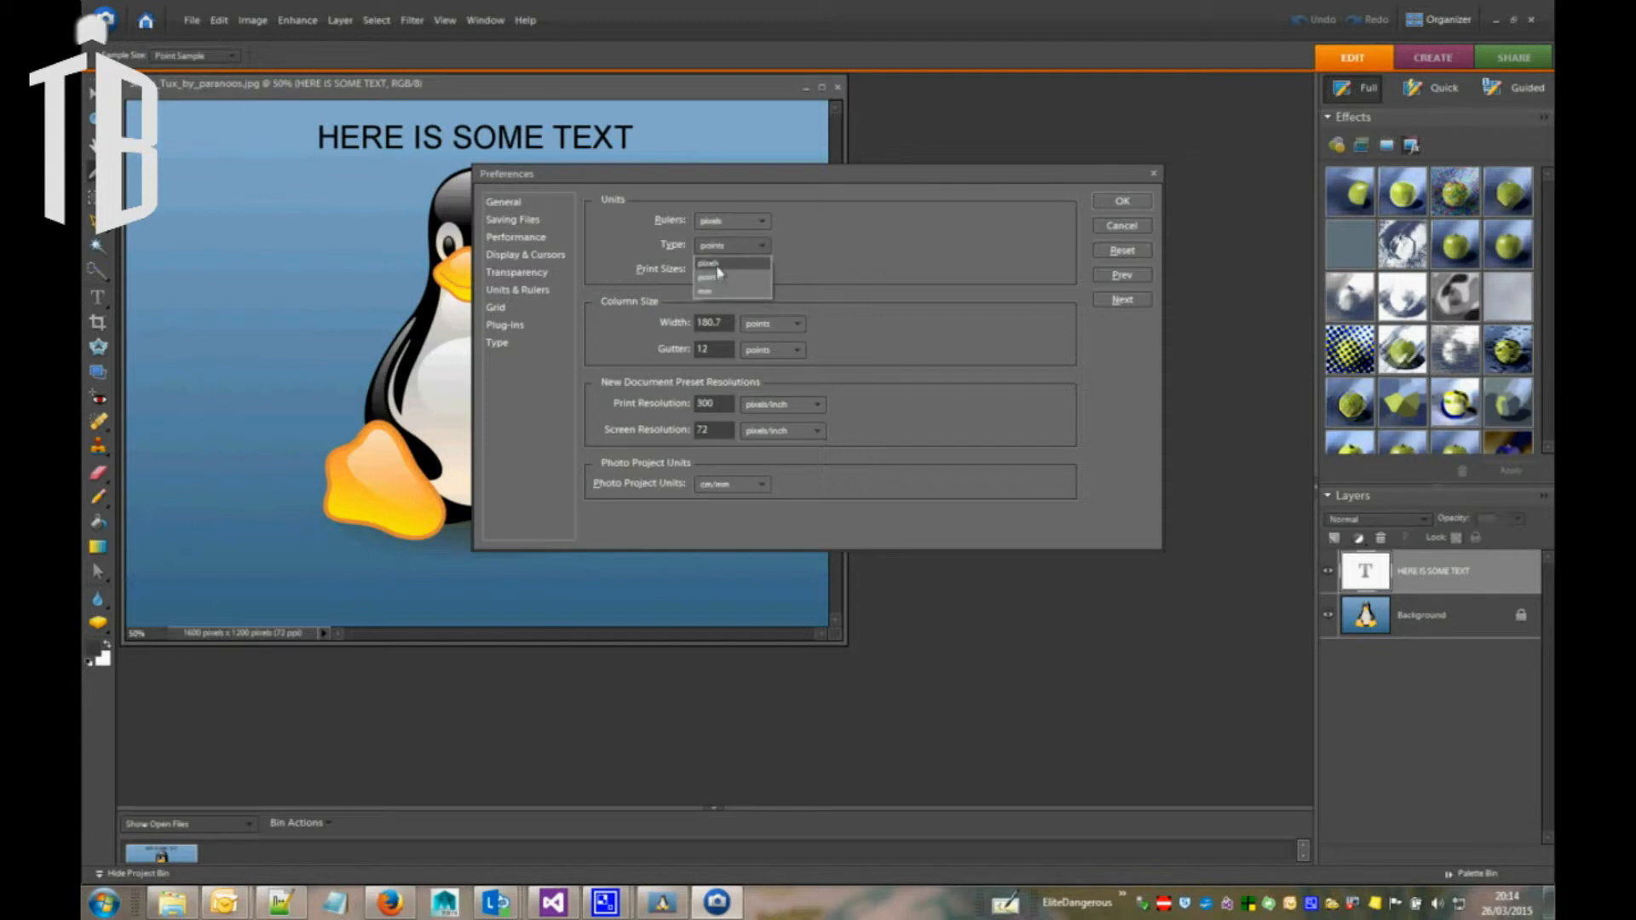
pyautogui.click(718, 272)
pyautogui.click(1122, 202)
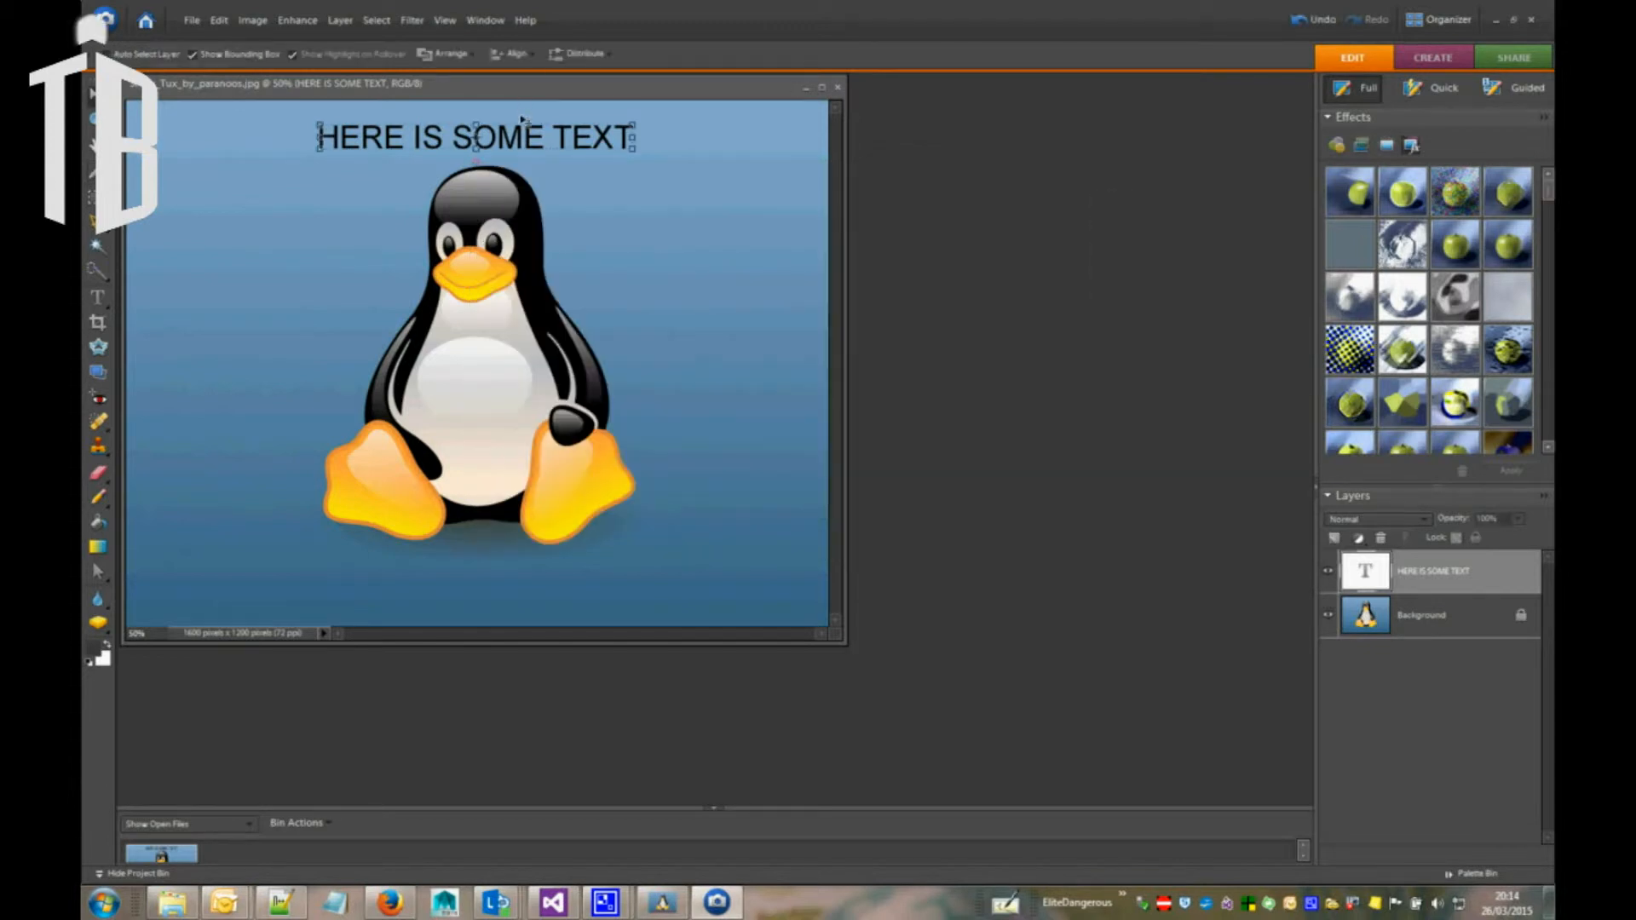
# Select the whole "HERE IS SOME TEXT" line with the Type tool and set its size to 100 px
pyautogui.click(99, 300)
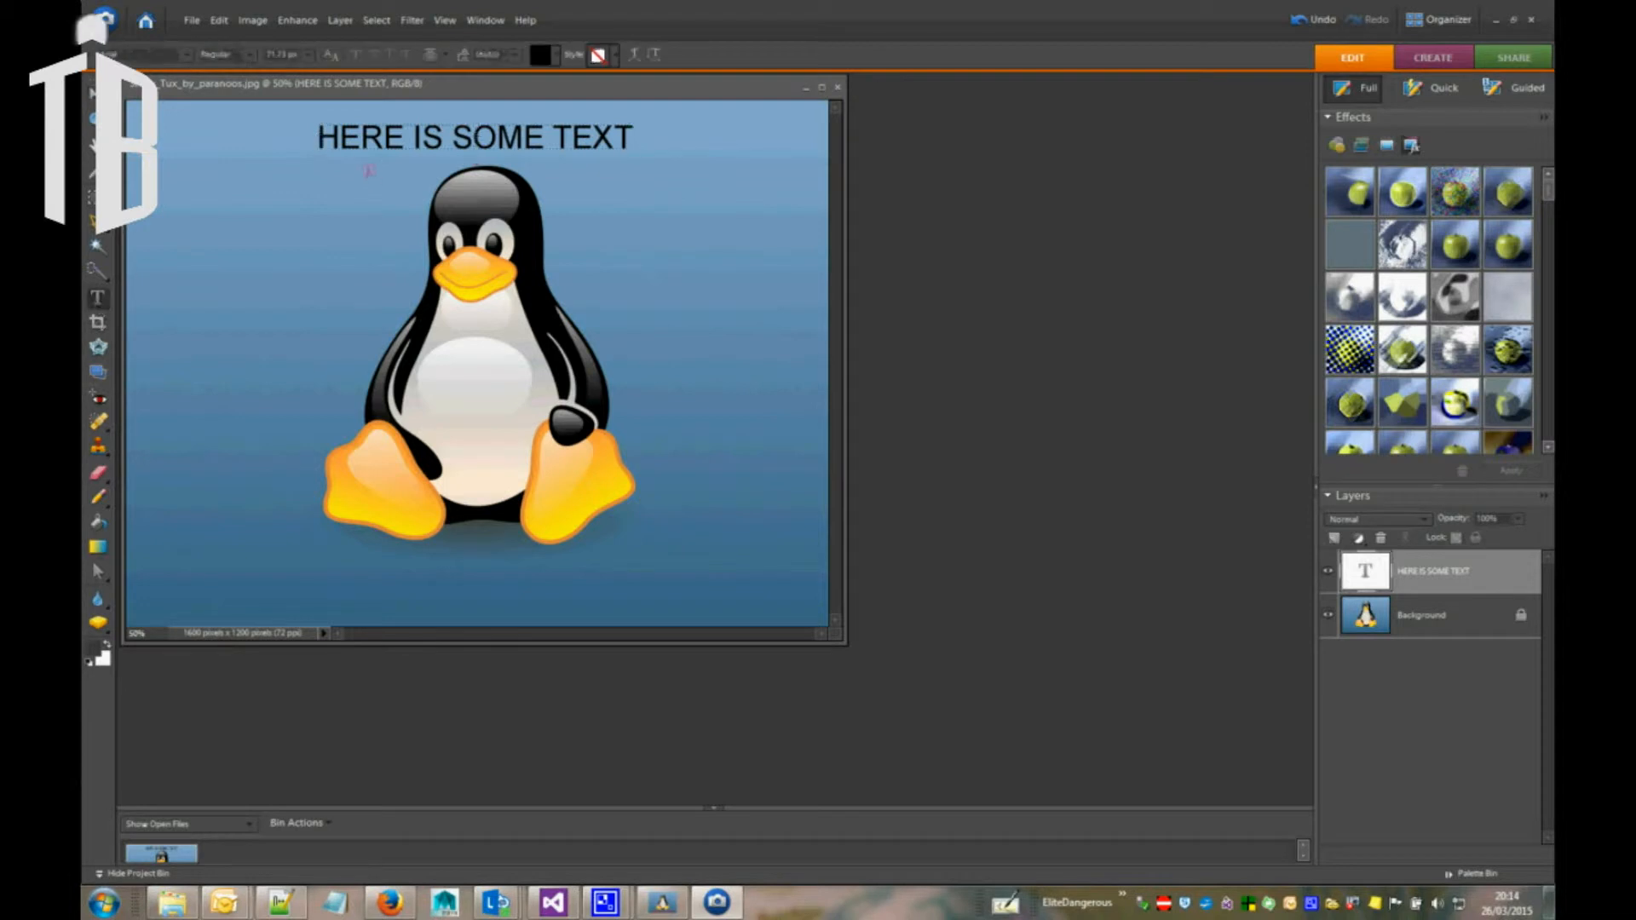
pyautogui.tripleClick(329, 134)
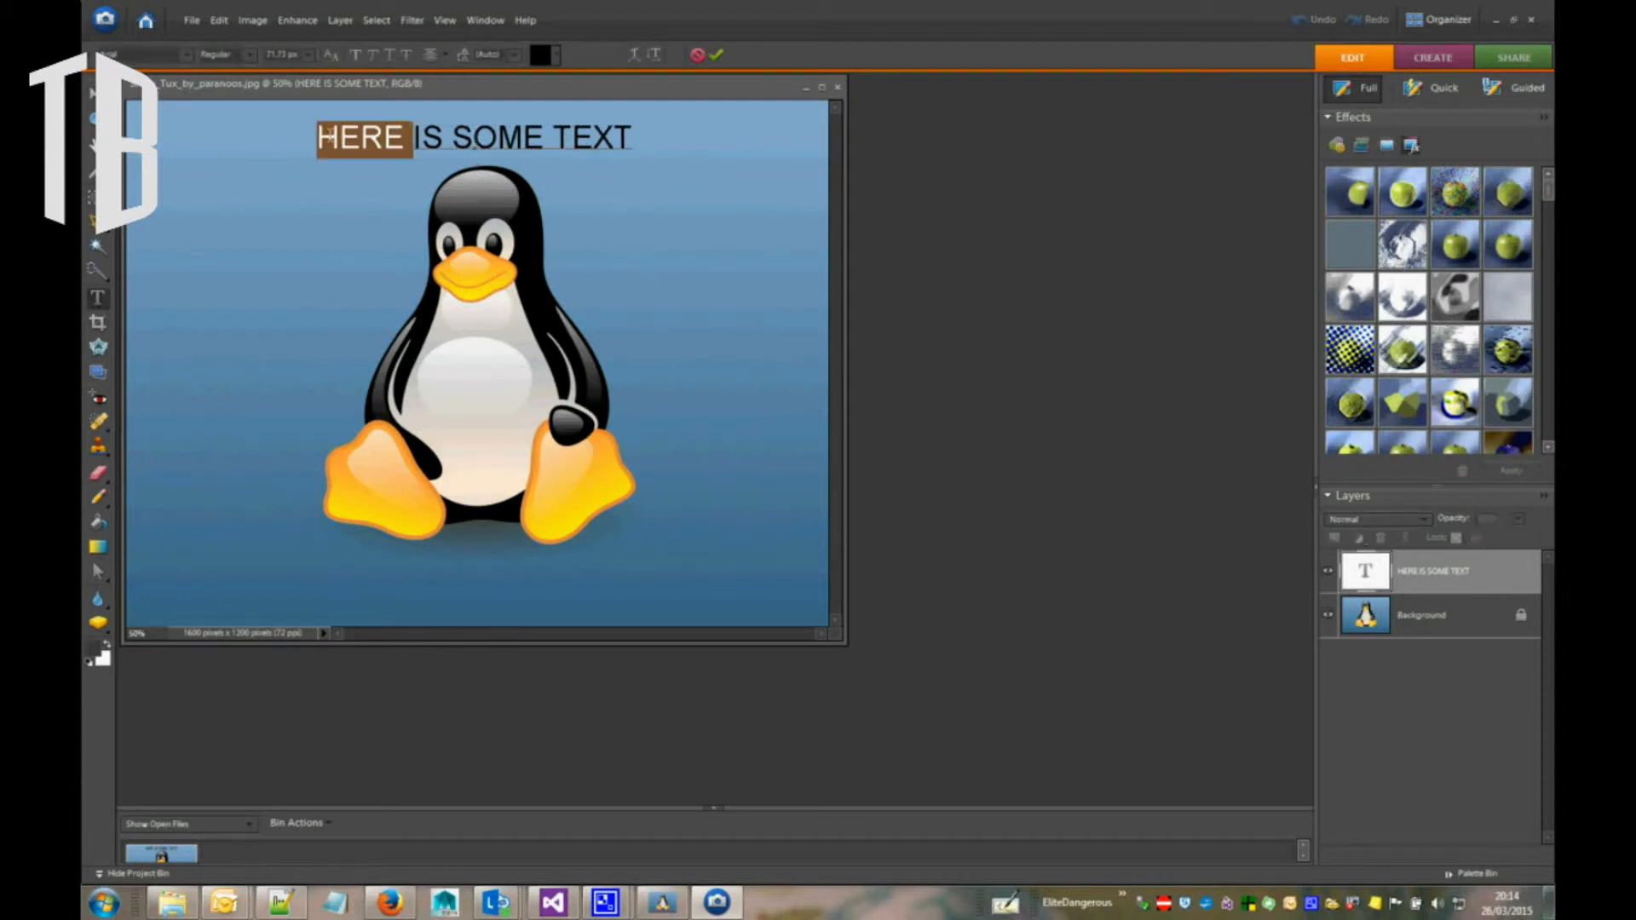
pyautogui.click(309, 54)
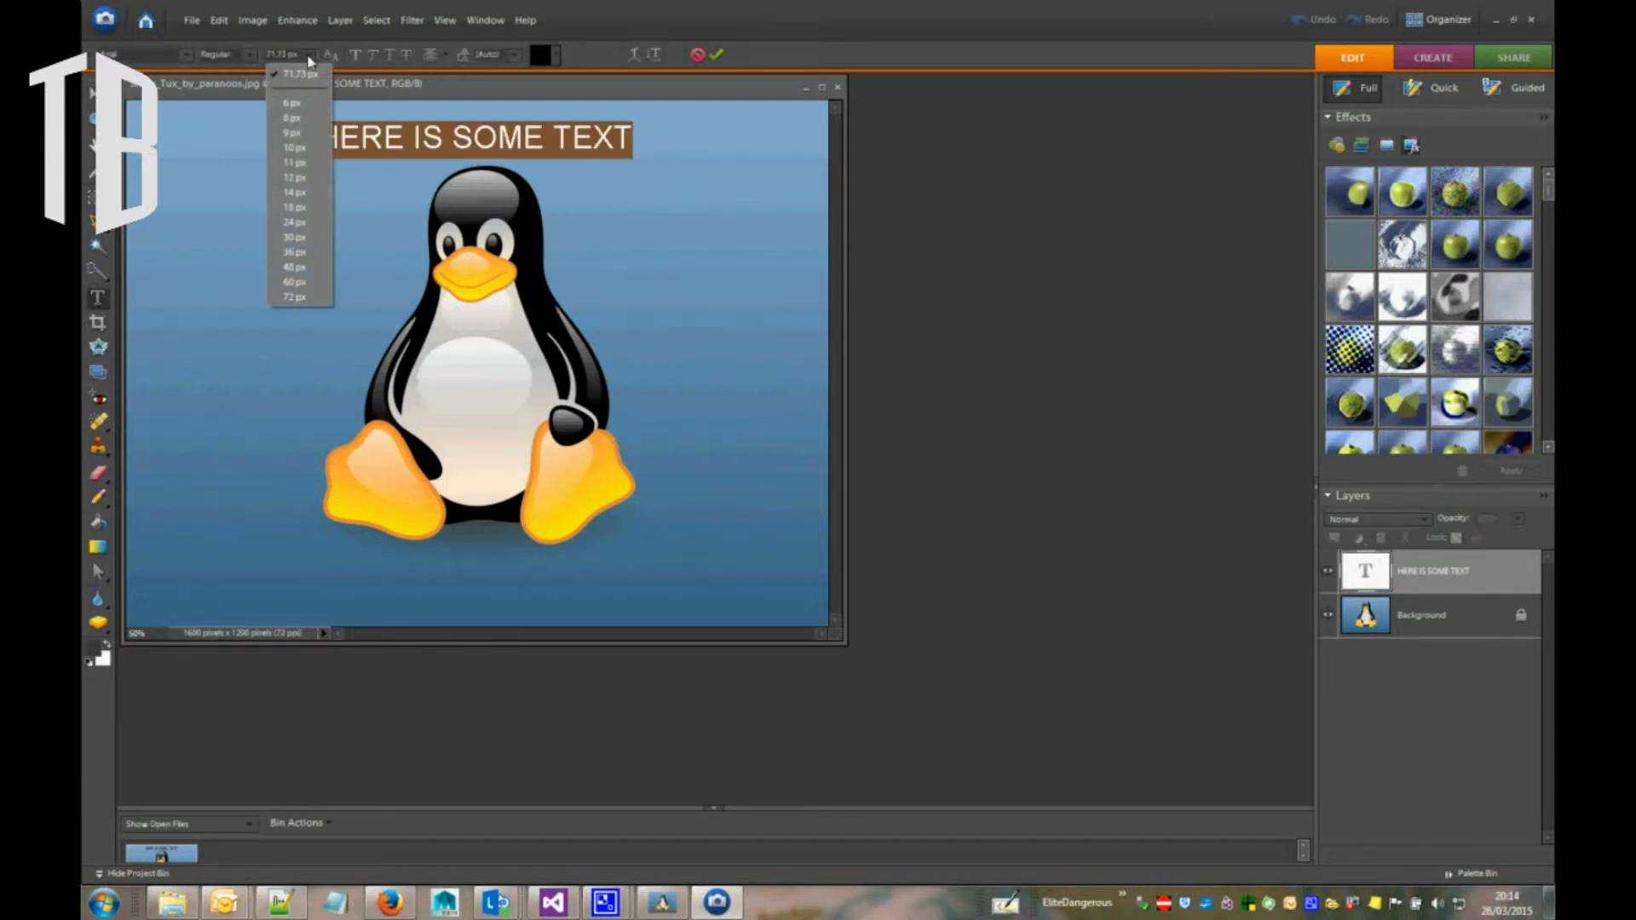
pyautogui.click(308, 298)
pyautogui.write('100')
pyautogui.press('Return')
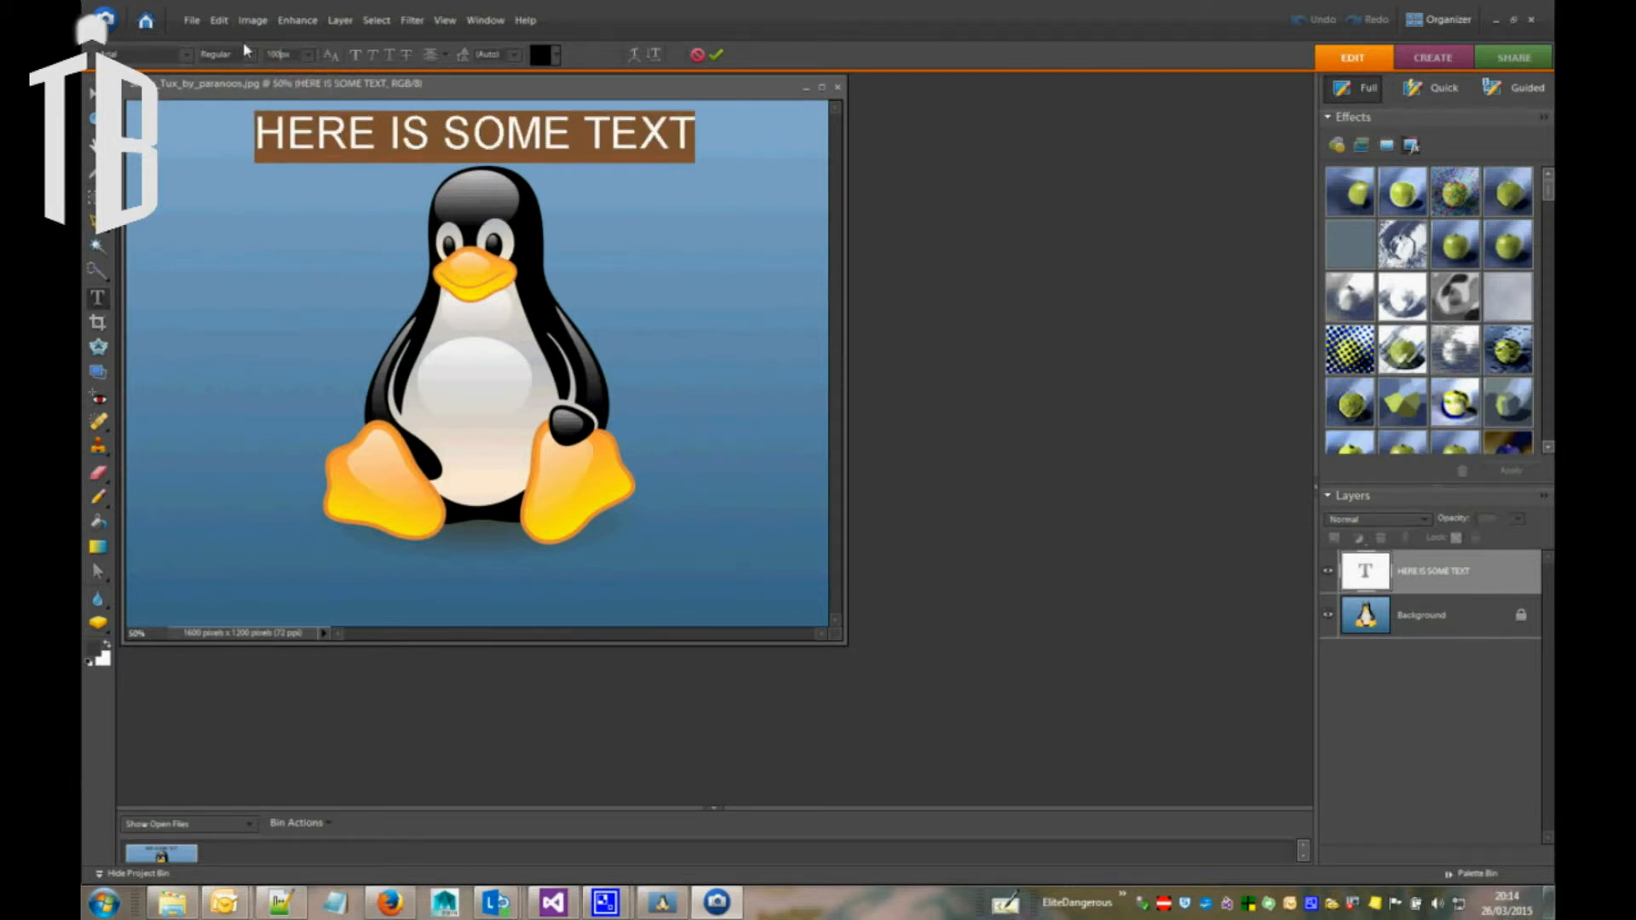
# Change the text's font to Bookman Old Style and its color to bright red, and commit the edit
pyautogui.click(185, 54)
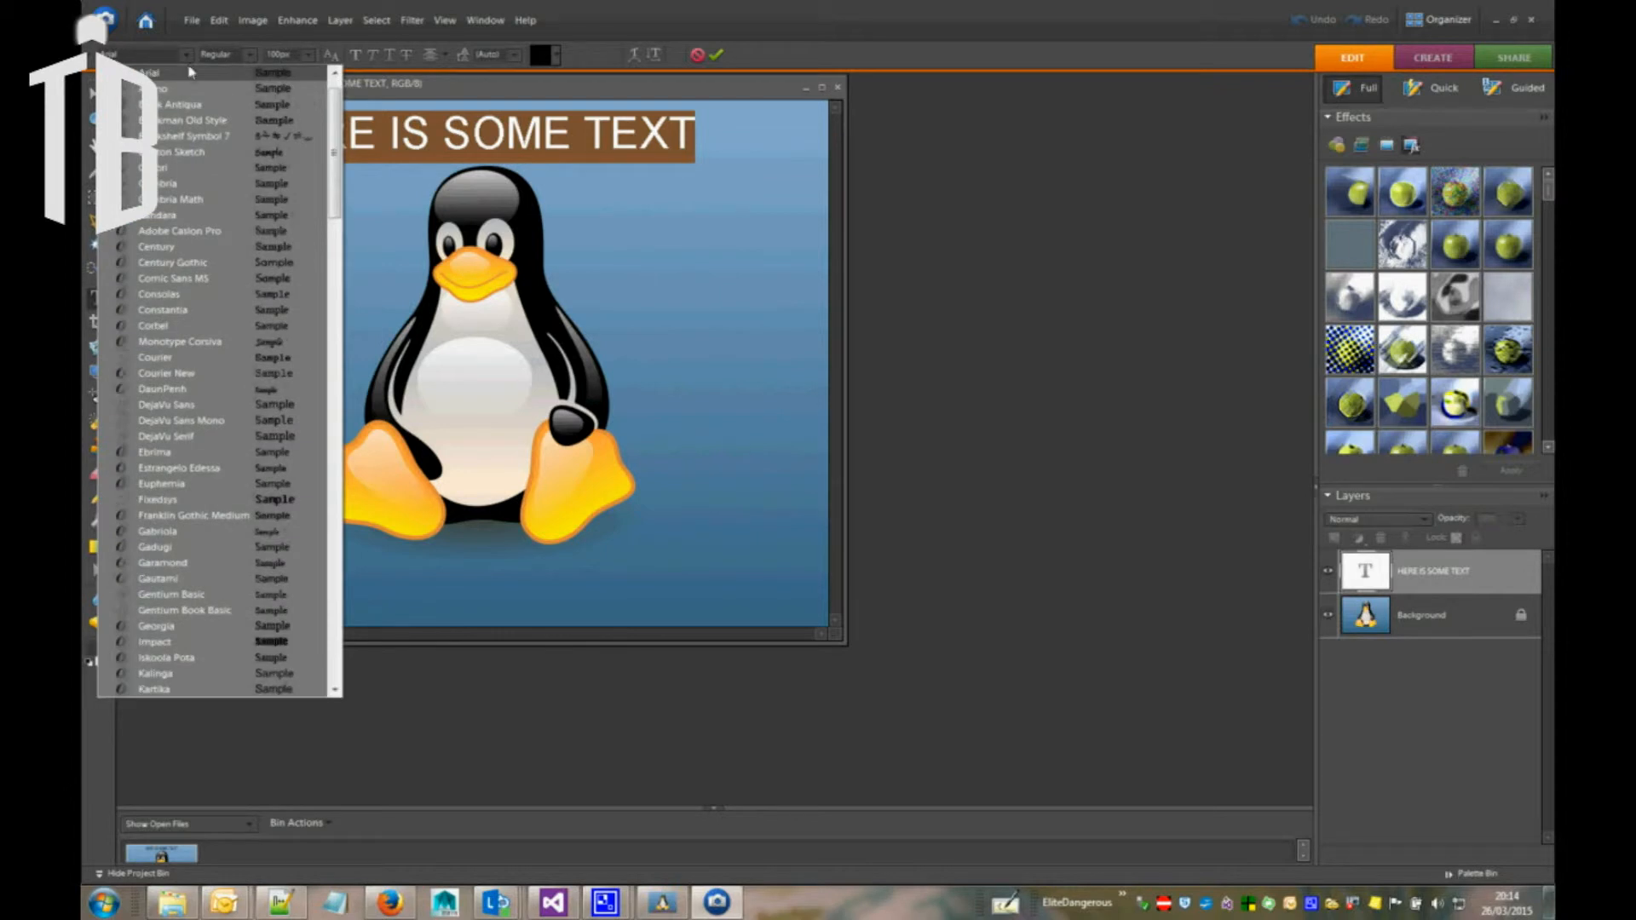
pyautogui.click(173, 120)
pyautogui.click(539, 54)
pyautogui.click(827, 268)
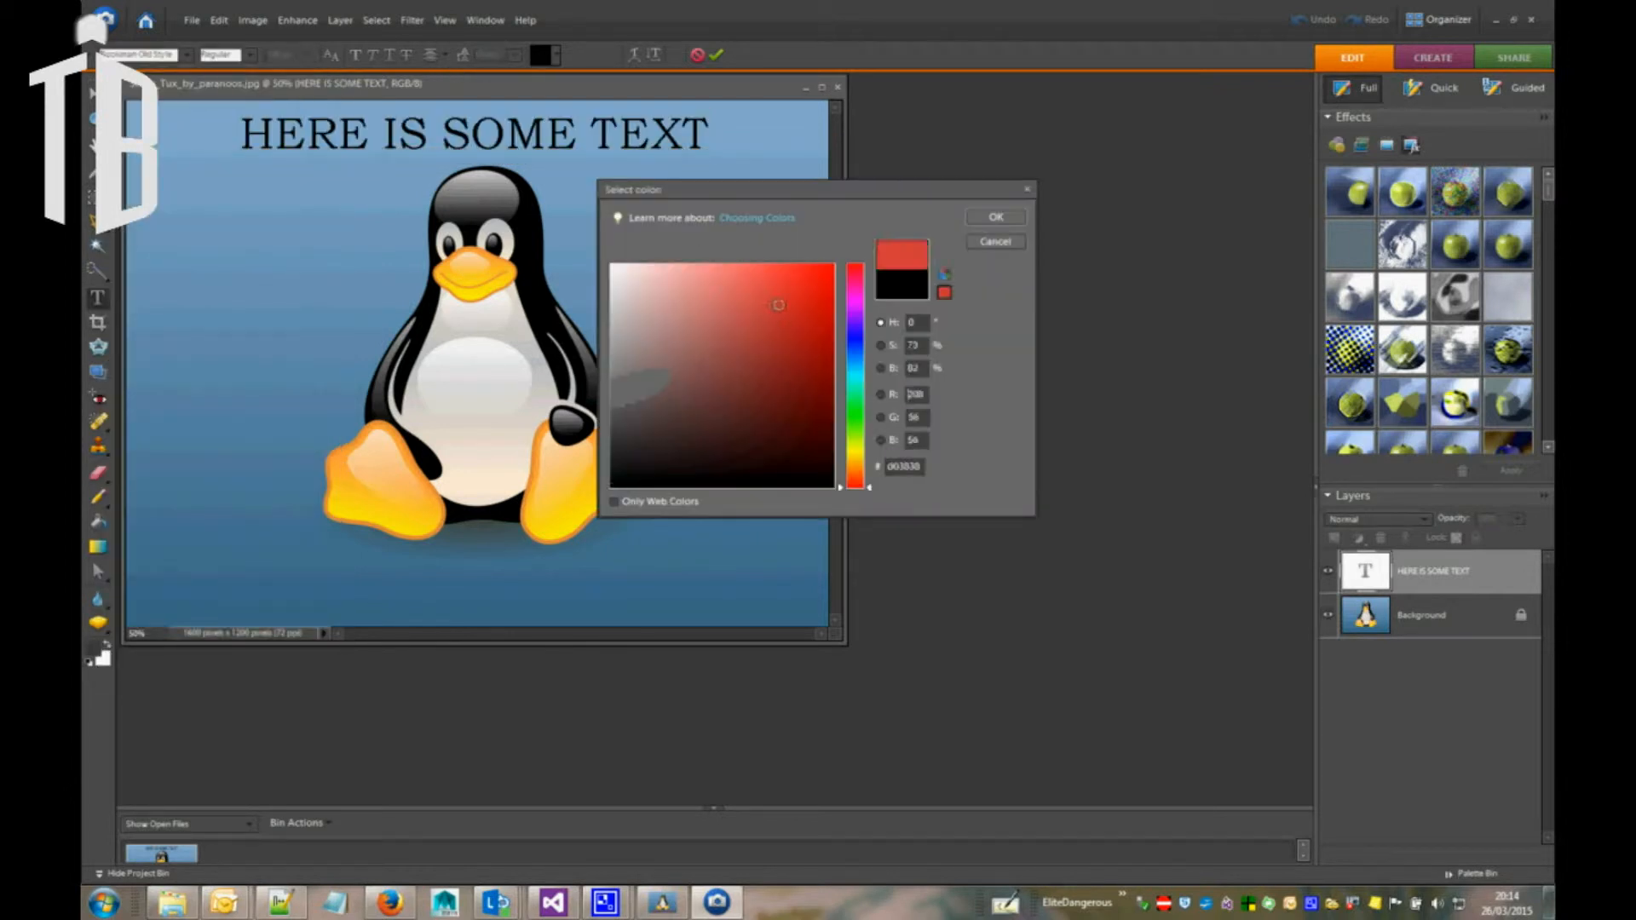
pyautogui.click(978, 223)
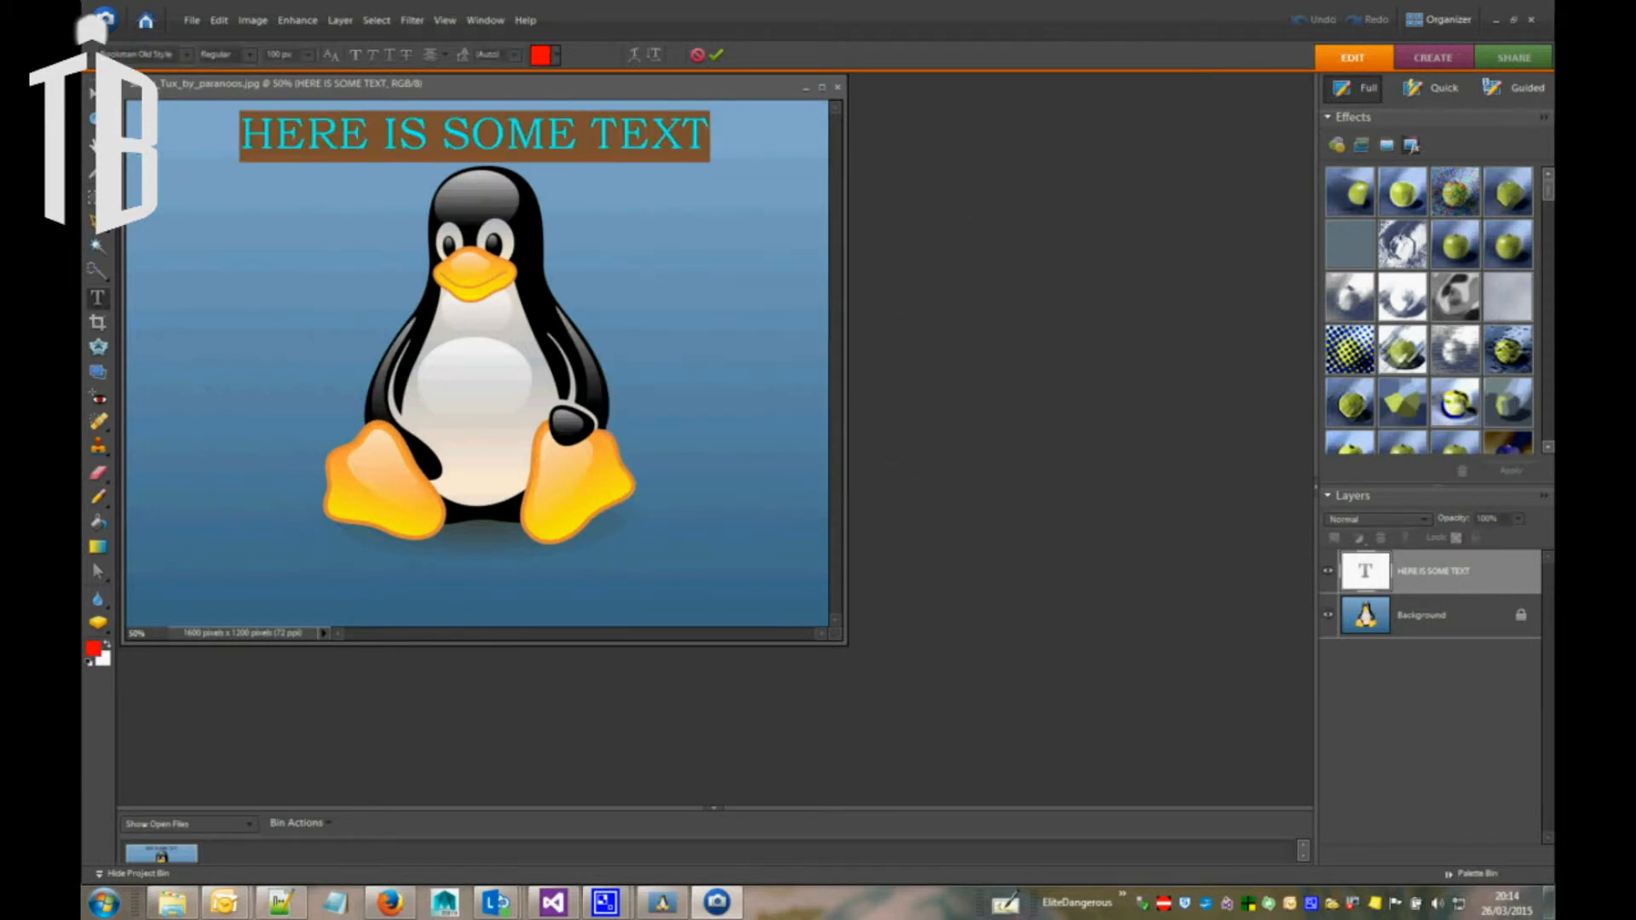
pyautogui.click(715, 55)
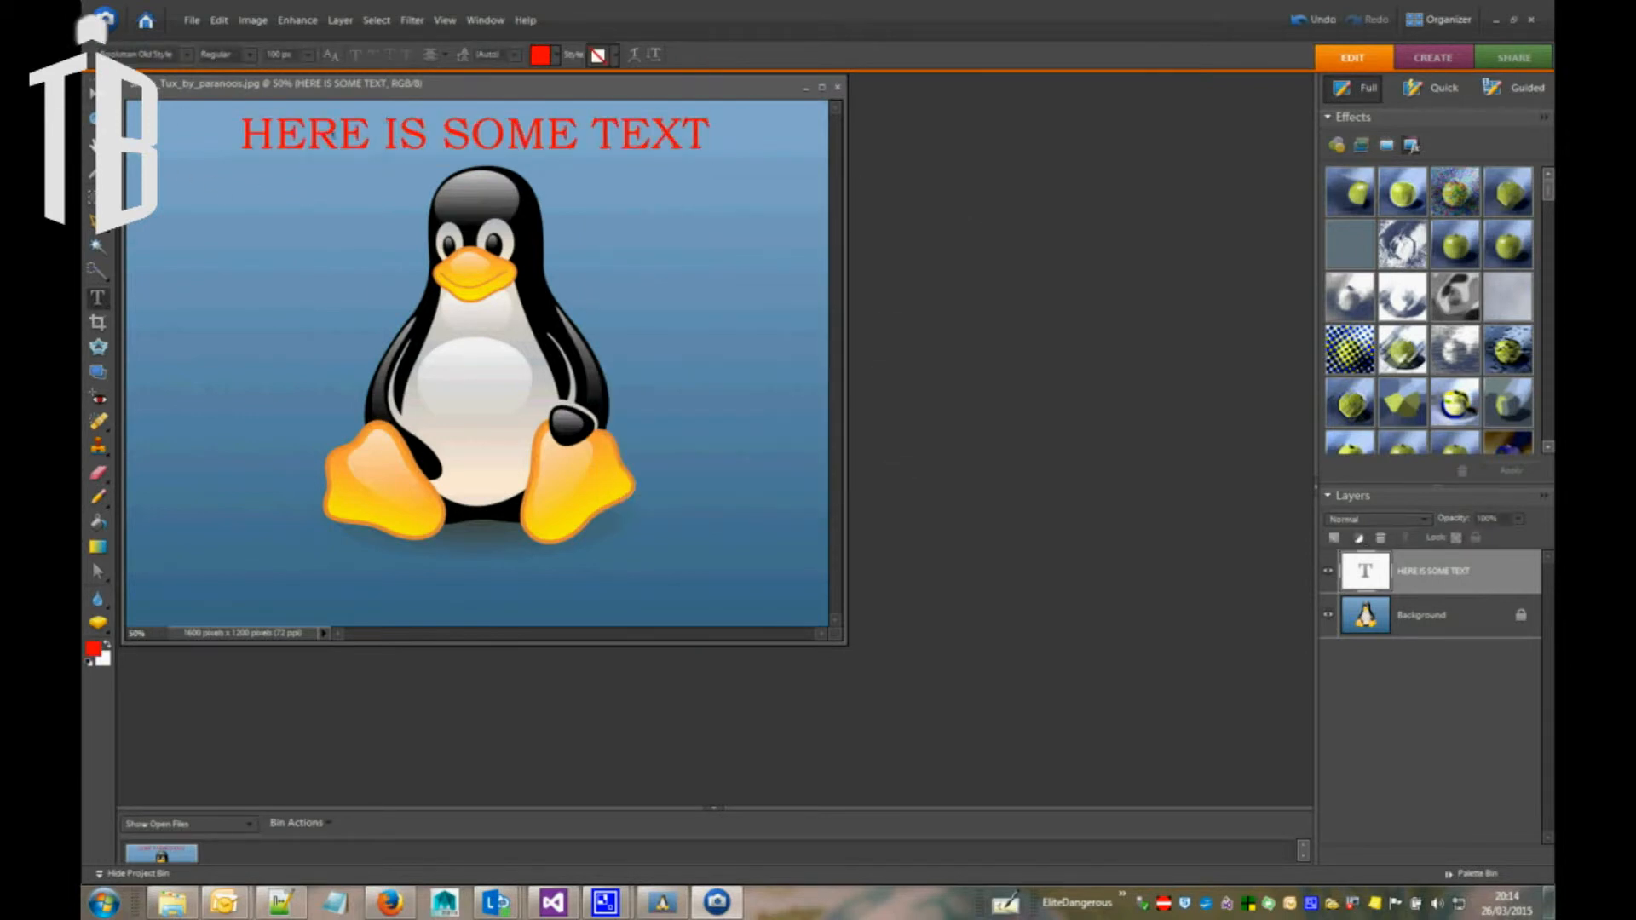
# Move the red text below the penguin's feet and make the Background layer active
pyautogui.press('v')
pyautogui.moveTo(344, 142); pyautogui.dragTo(356, 602)
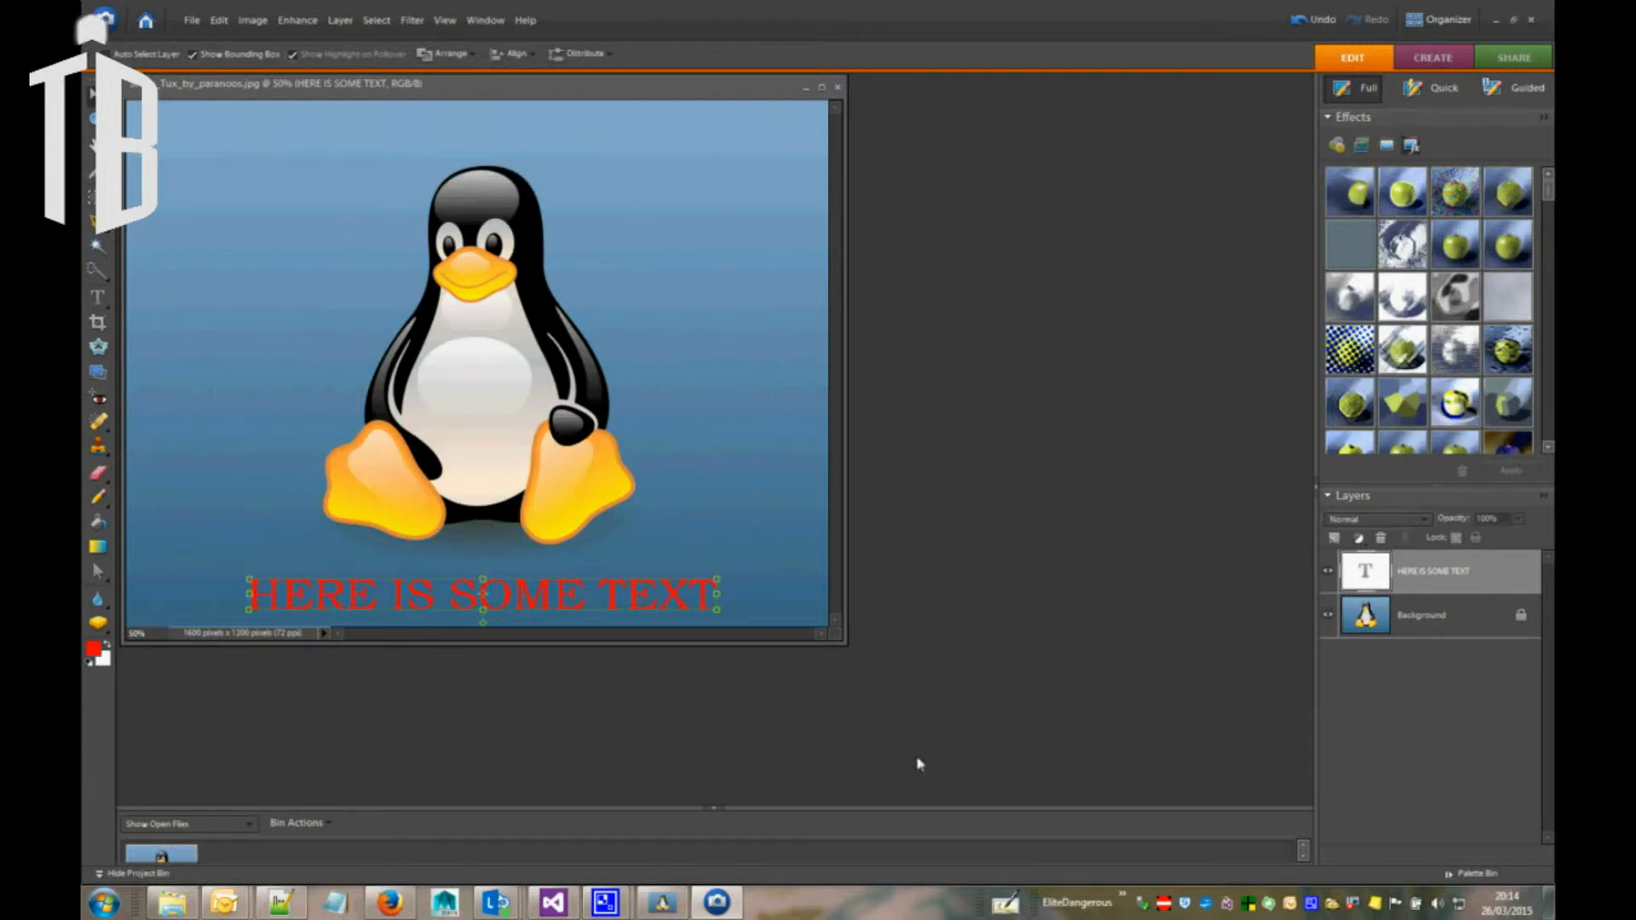
pyautogui.click(1446, 631)
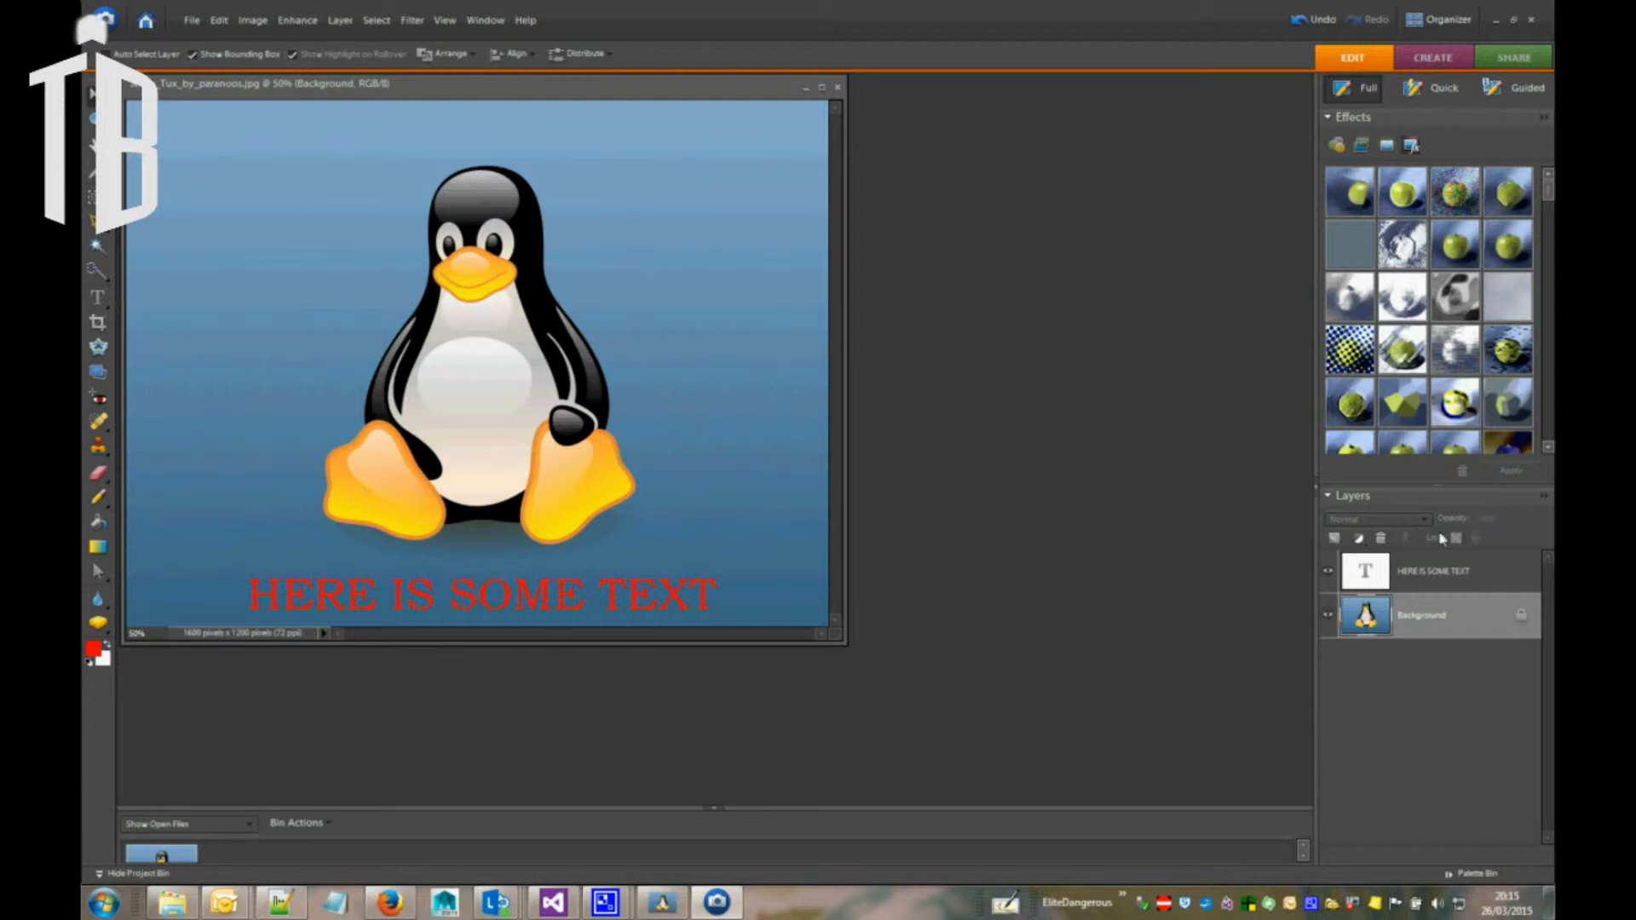
# Edit the red text with the Type tool, replacing letters of the word "SOME" with "MORE"
pyautogui.click(97, 296)
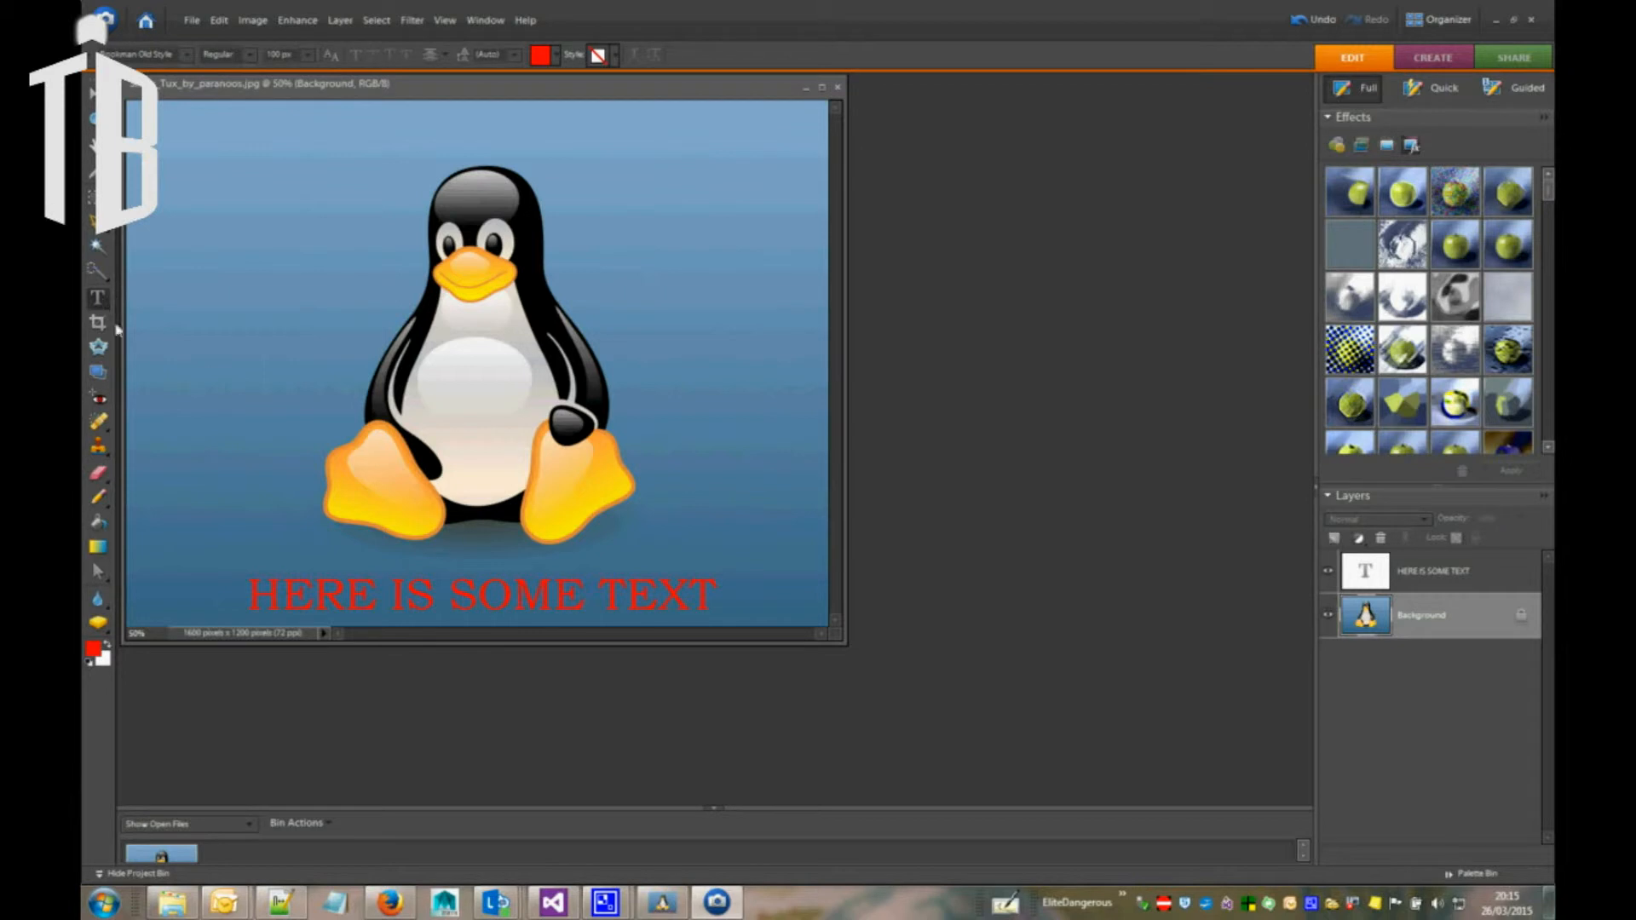
pyautogui.click(478, 601)
pyautogui.moveTo(478, 596); pyautogui.dragTo(571, 593)
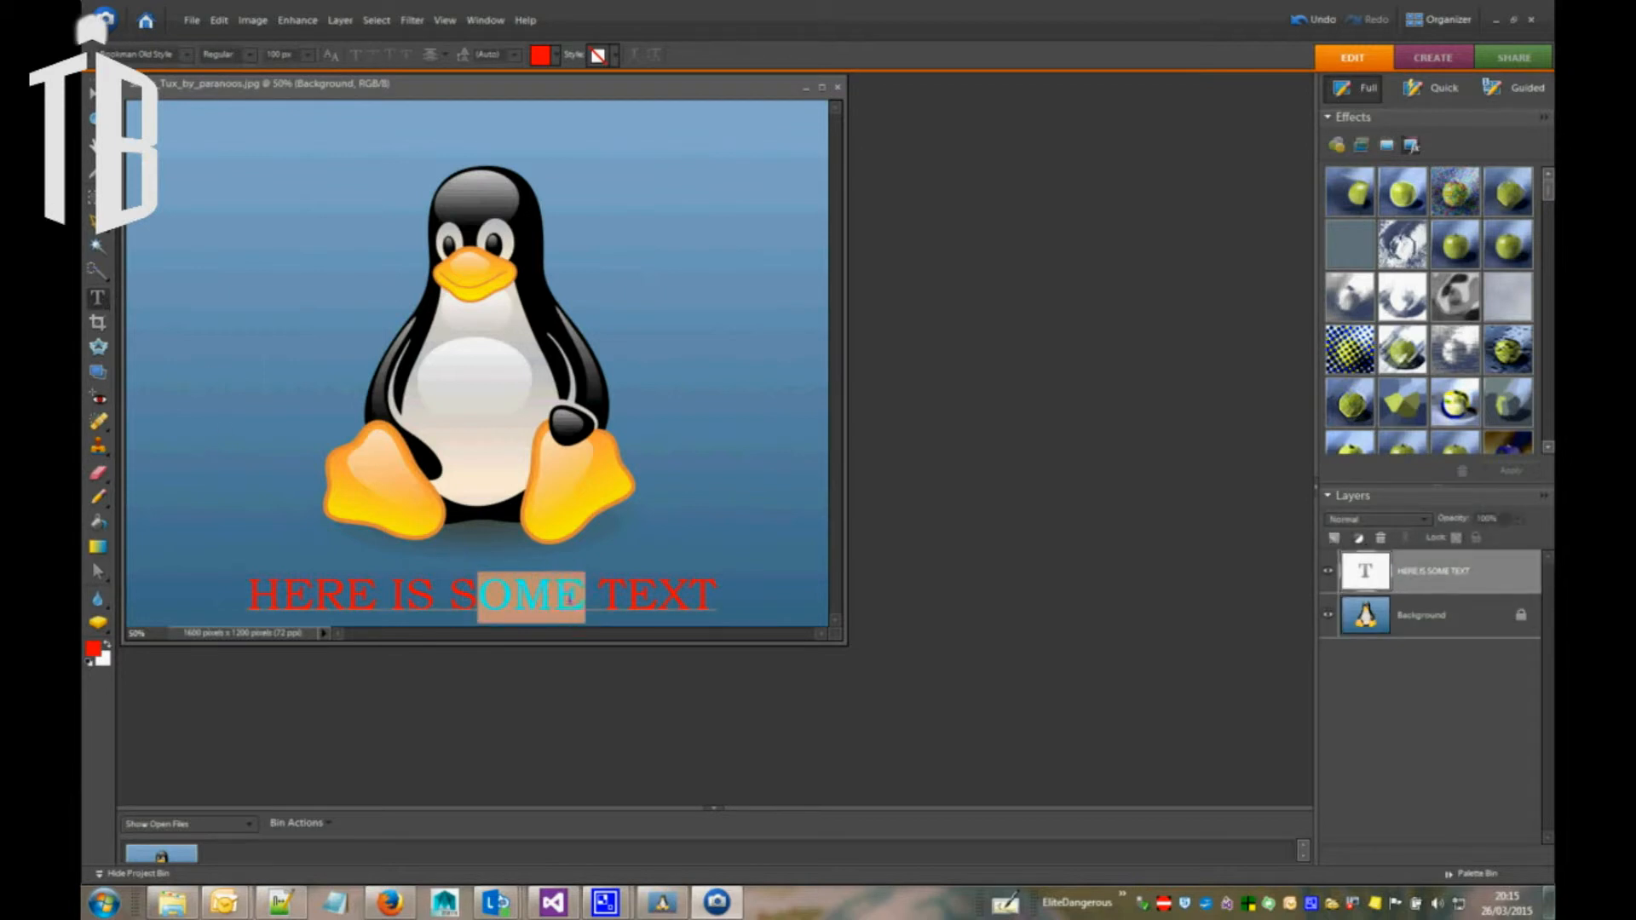
pyautogui.press('BackSpace')
pyautogui.write('MORE')
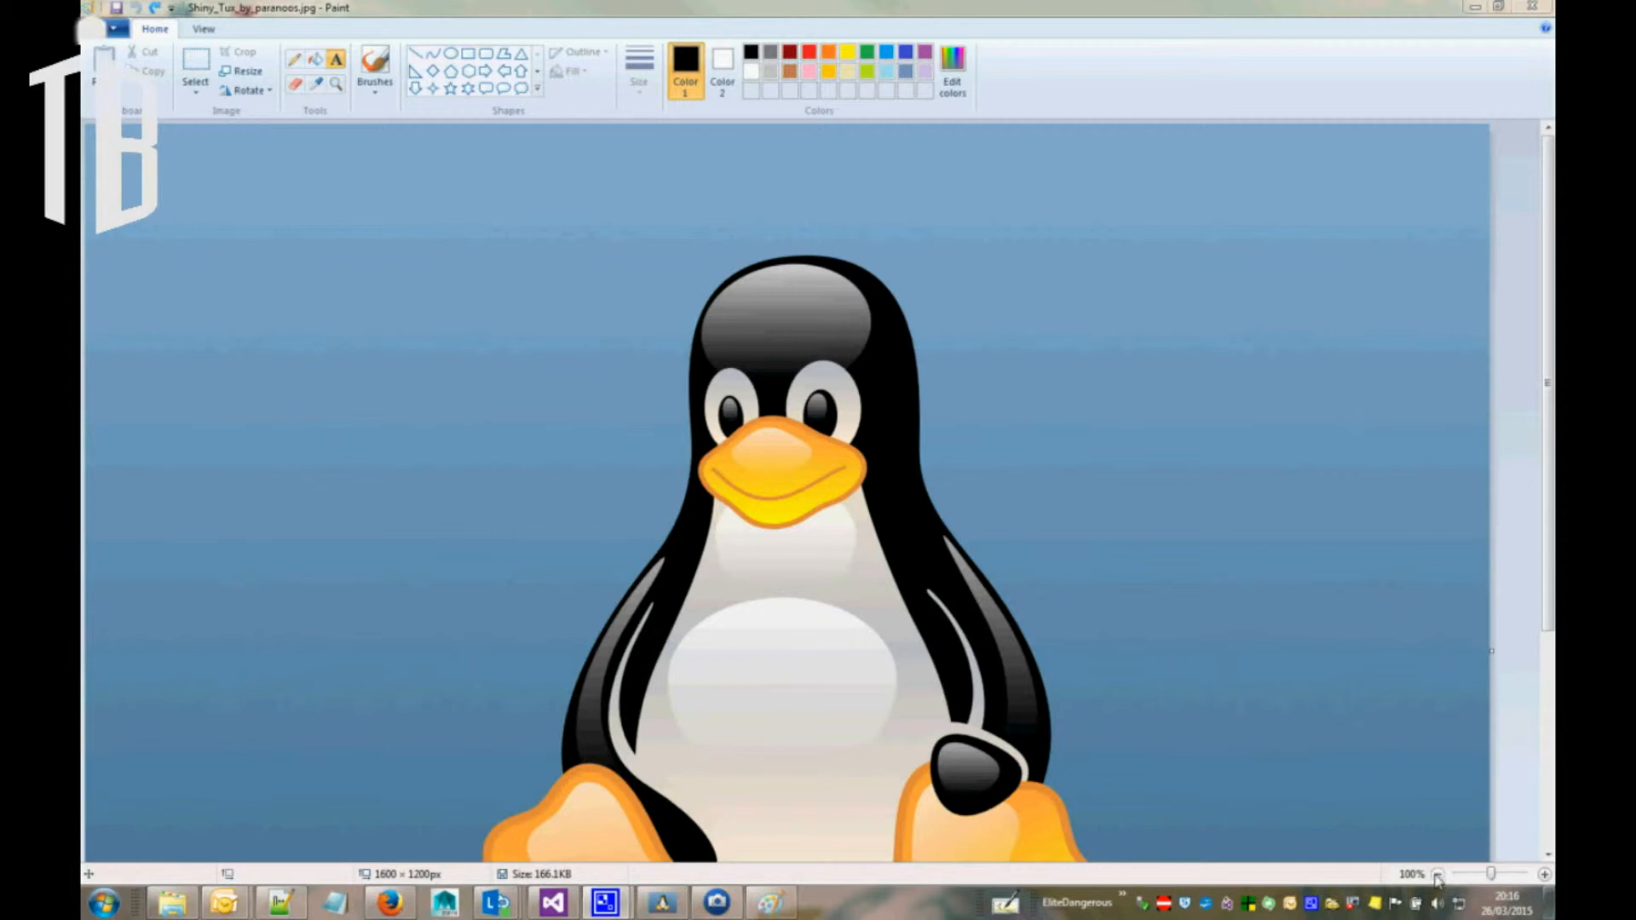
# In Paint, add "Here is some text" across the lower part of the penguin image in red Book Antiqua, size 100
pyautogui.click(1438, 875)
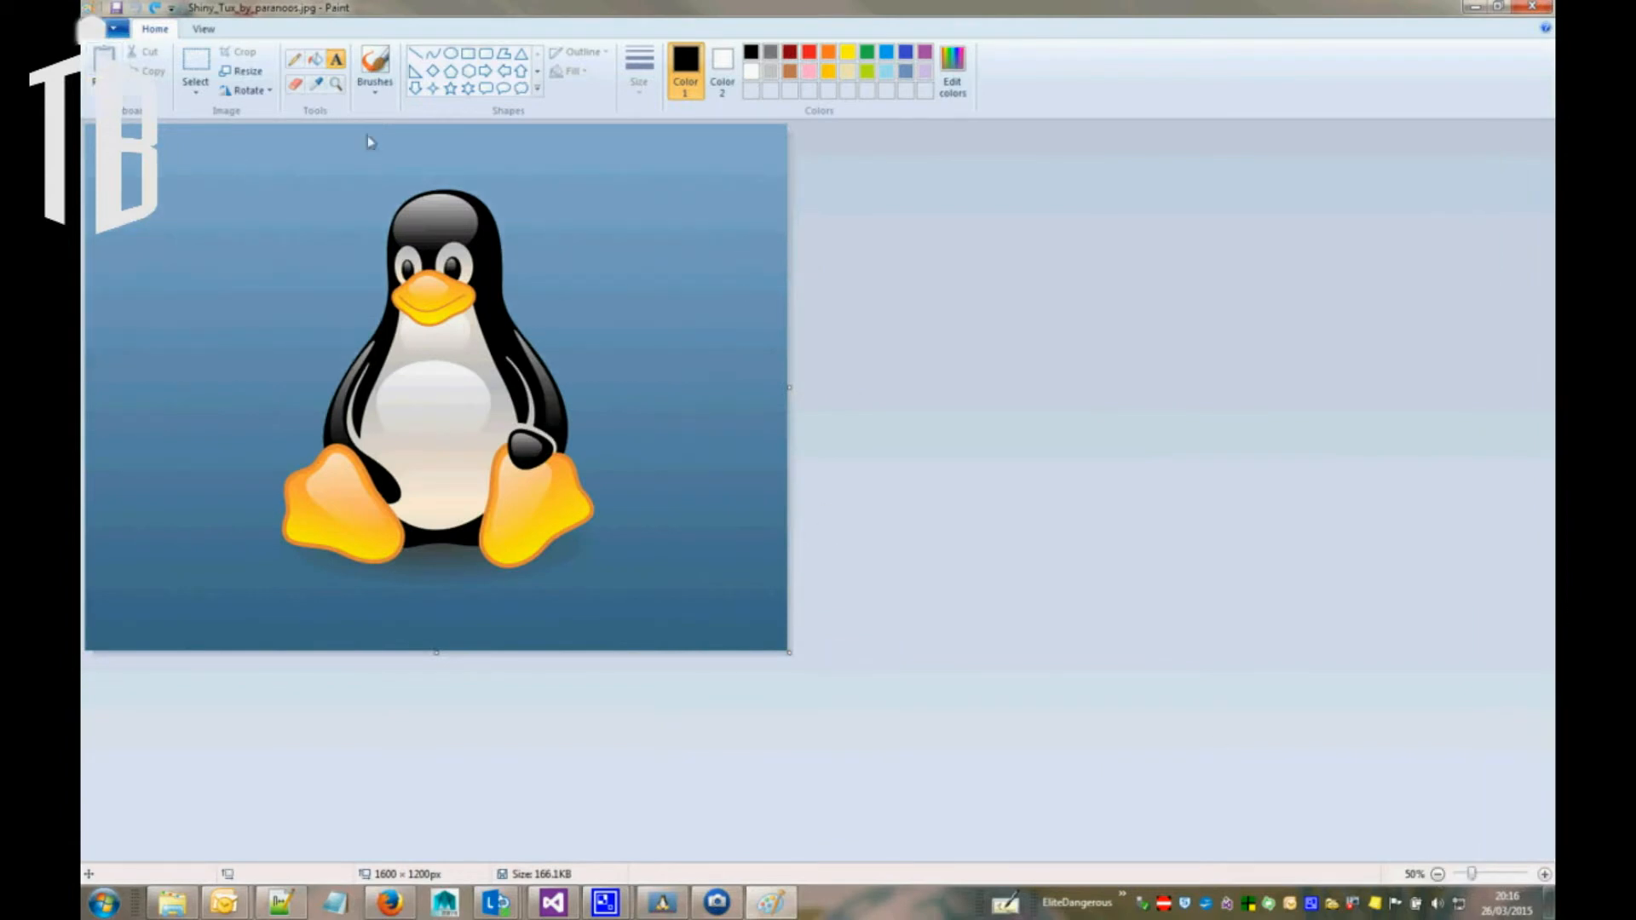
pyautogui.click(313, 58)
pyautogui.click(812, 53)
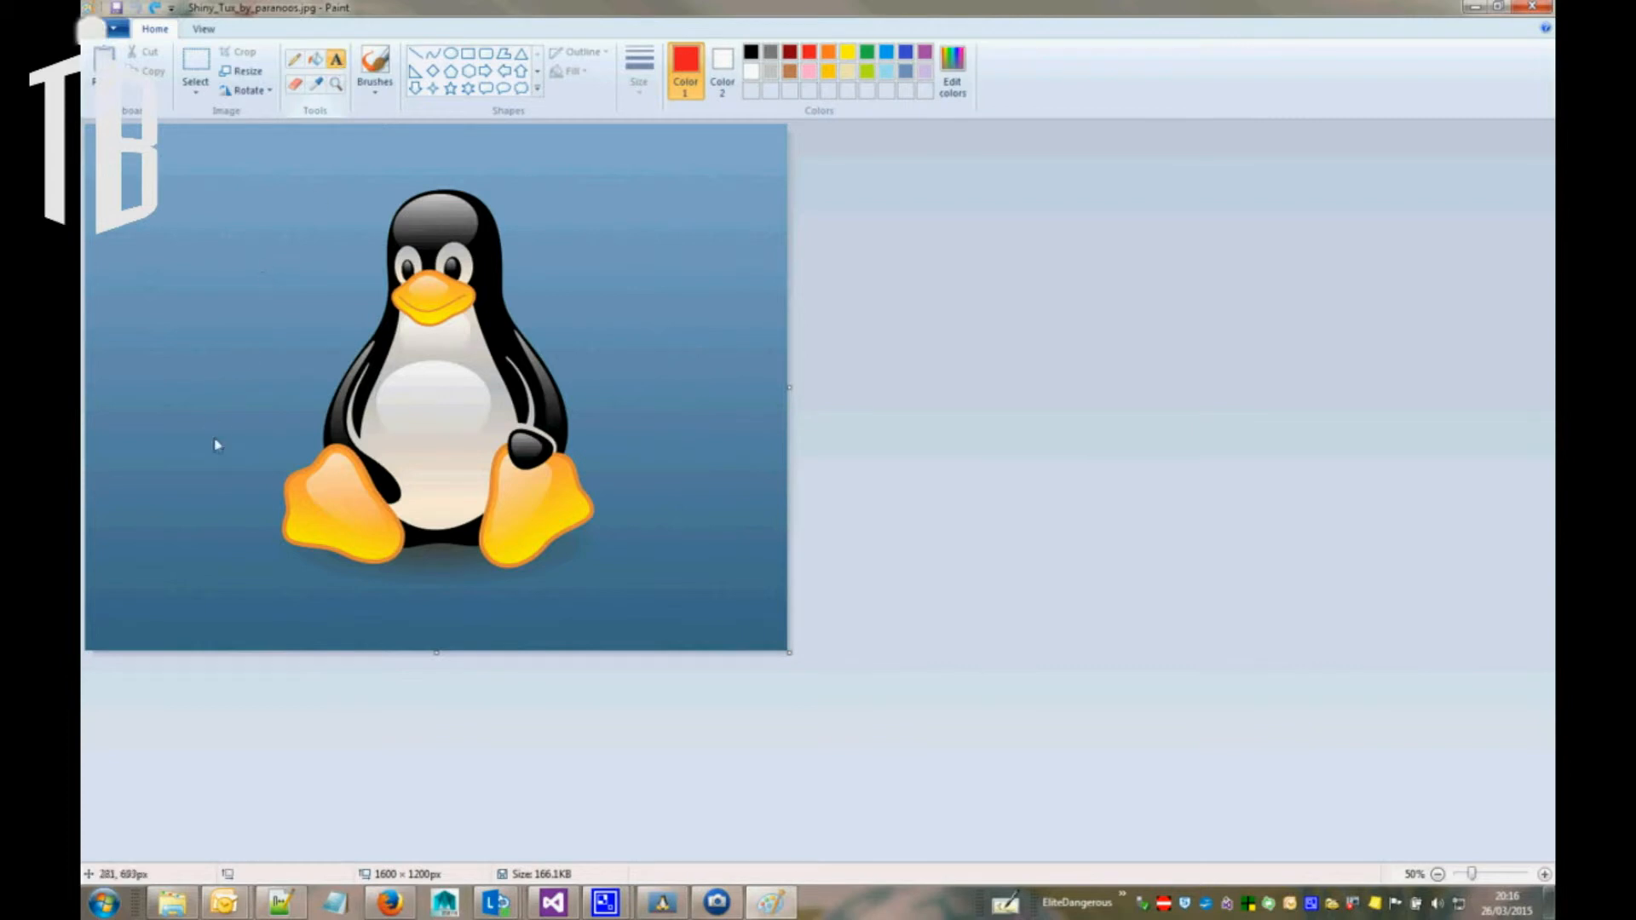
pyautogui.click(138, 602)
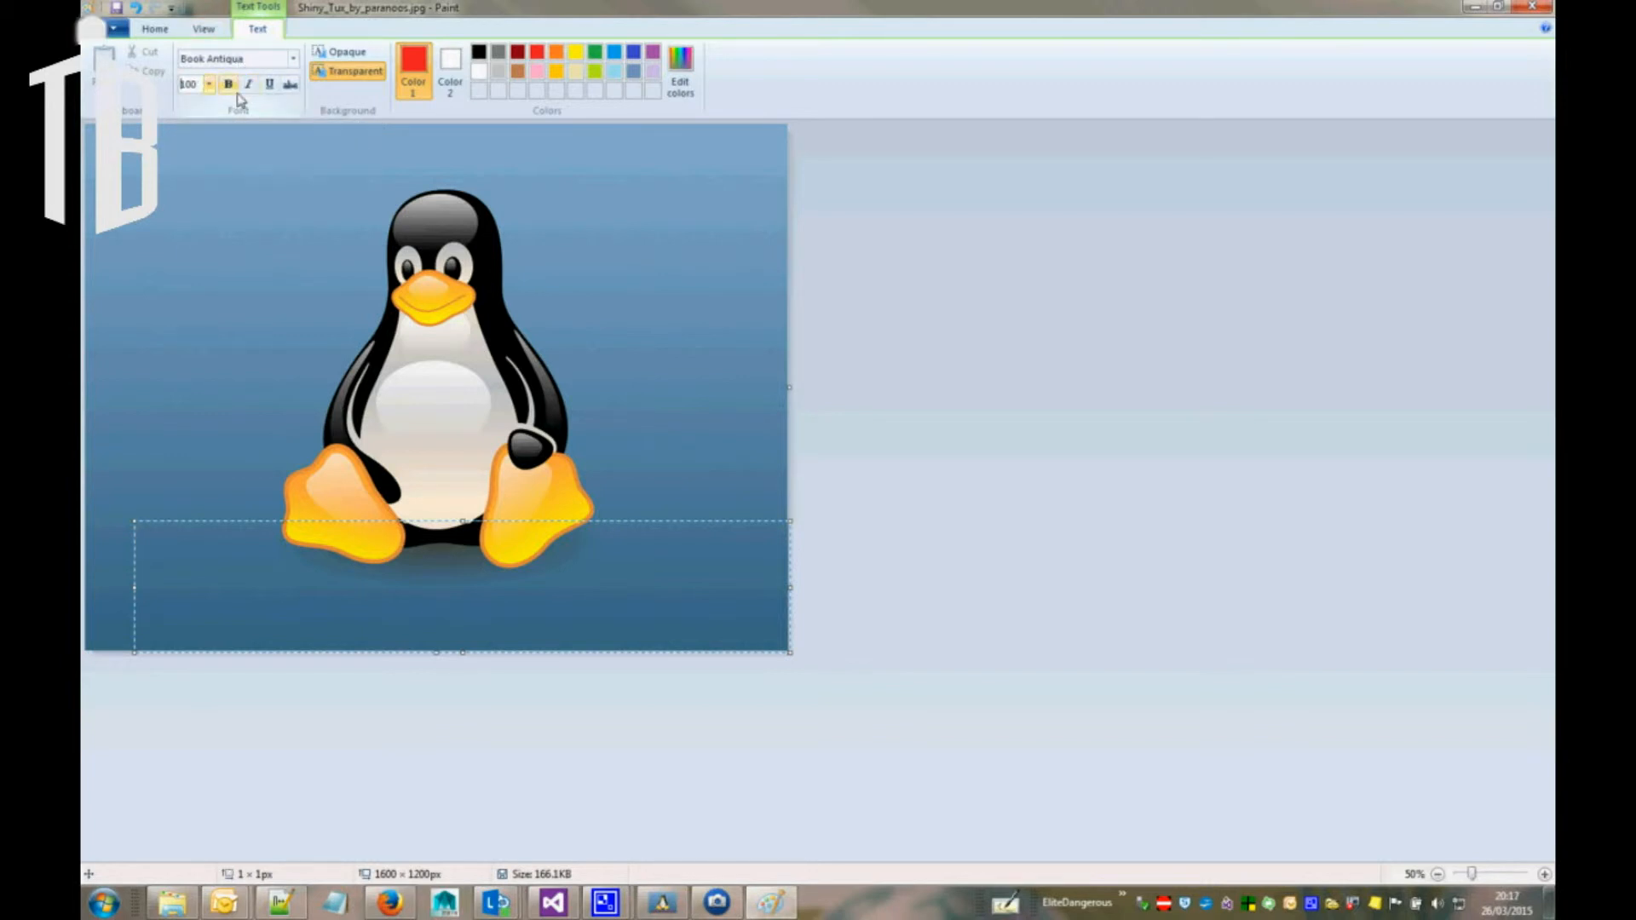
pyautogui.write('Here')
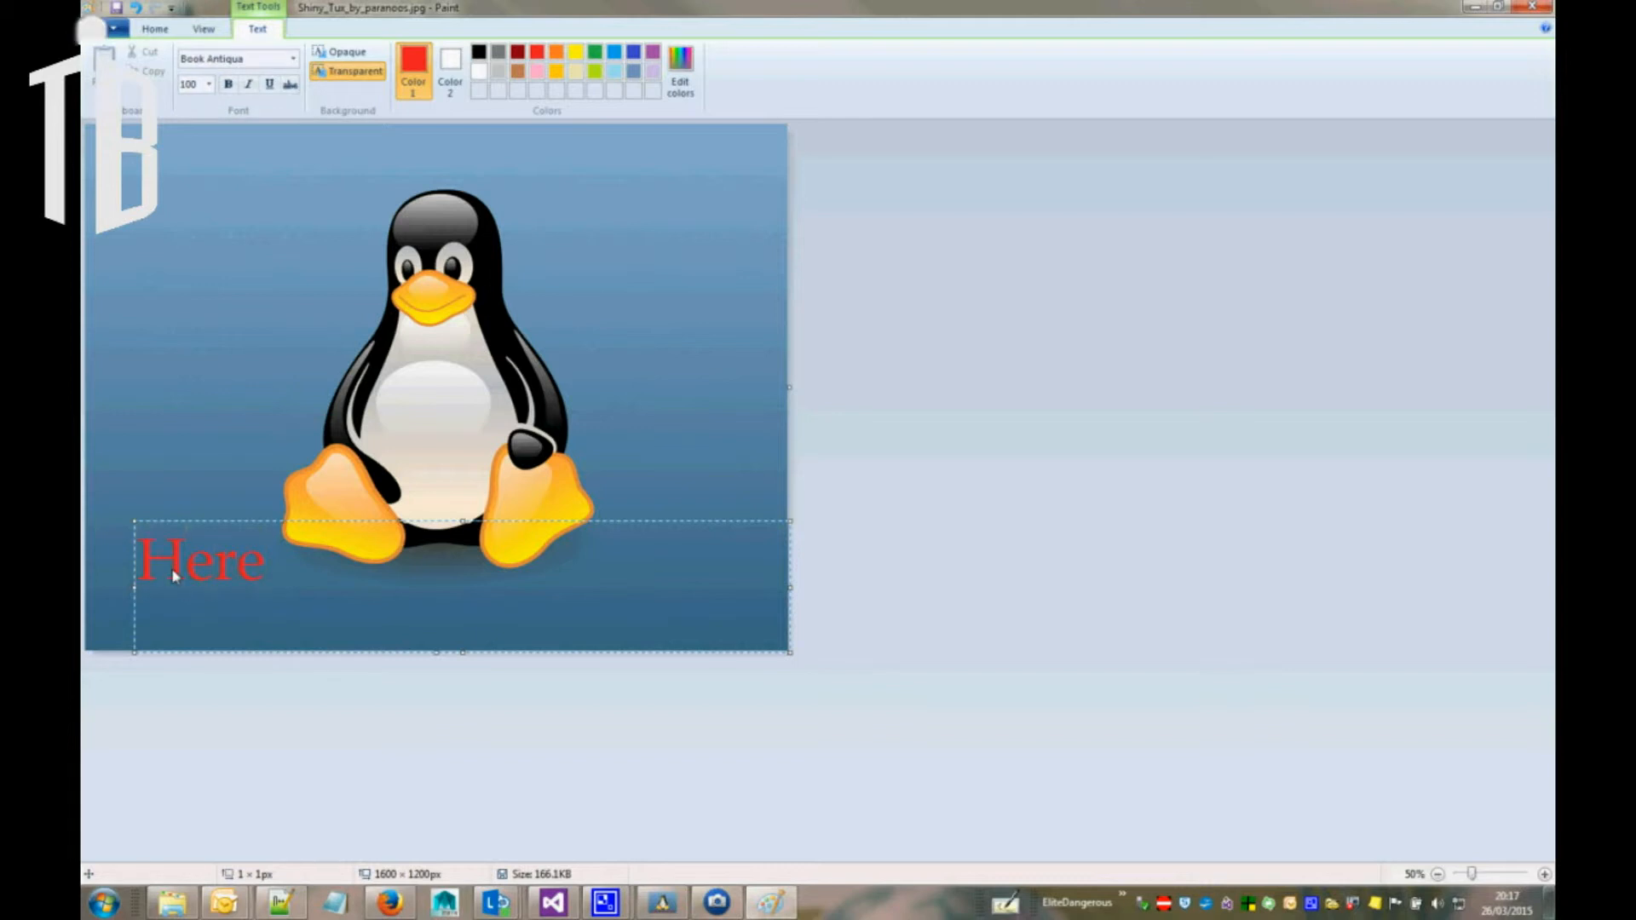
pyautogui.write(' is some text')
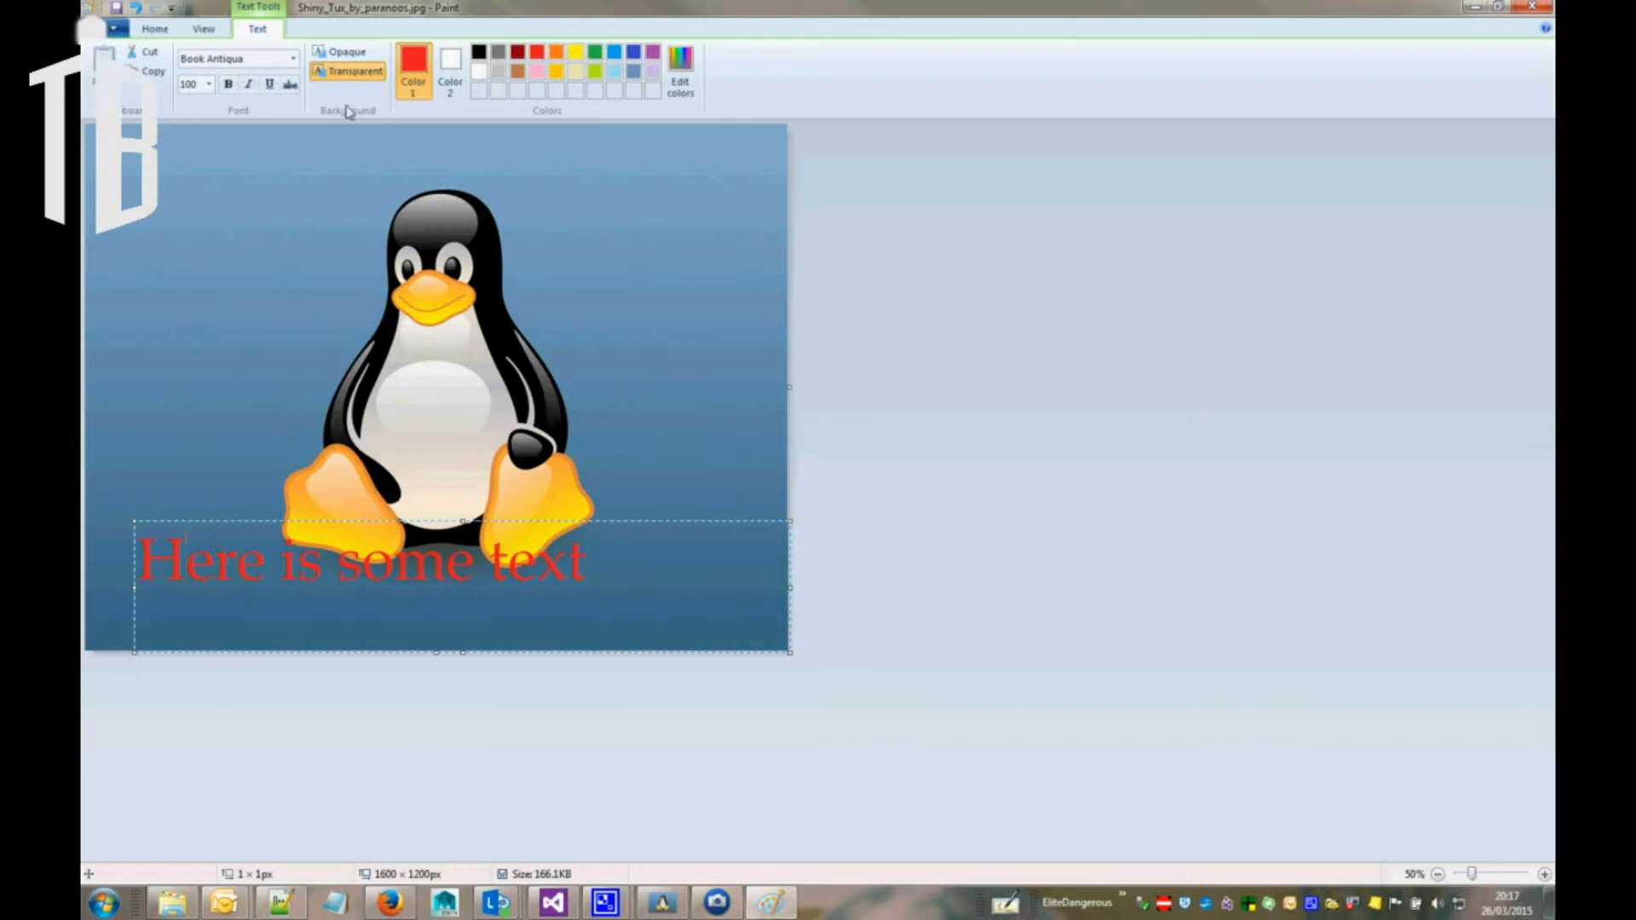
# Try an opaque background behind the text and set it back to transparent
pyautogui.click(344, 52)
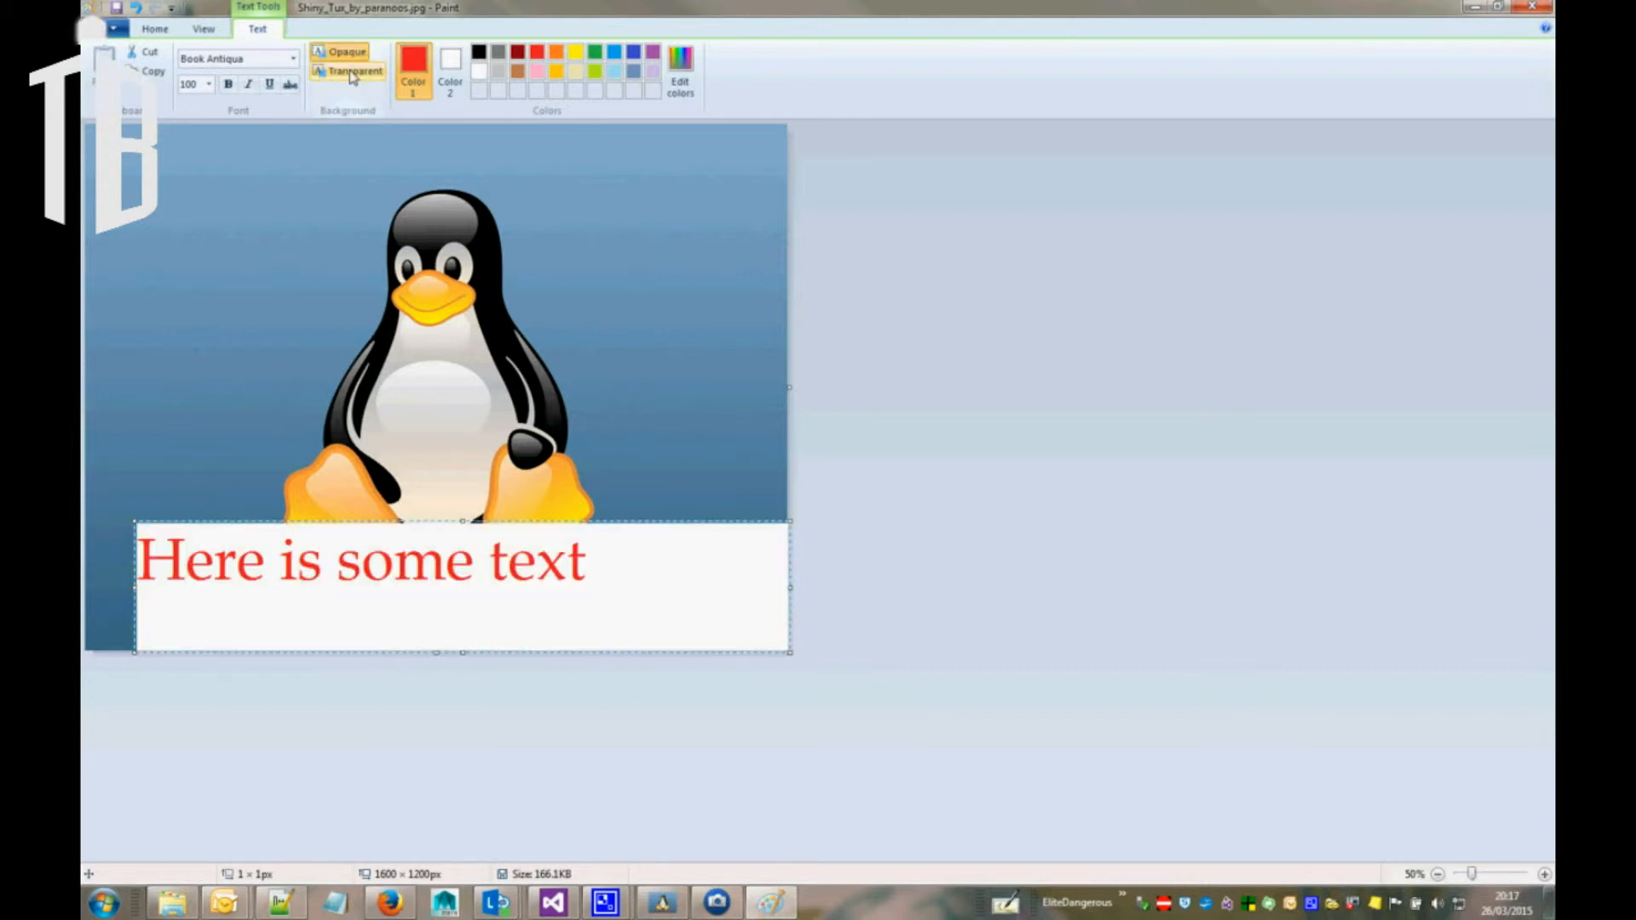
pyautogui.click(353, 71)
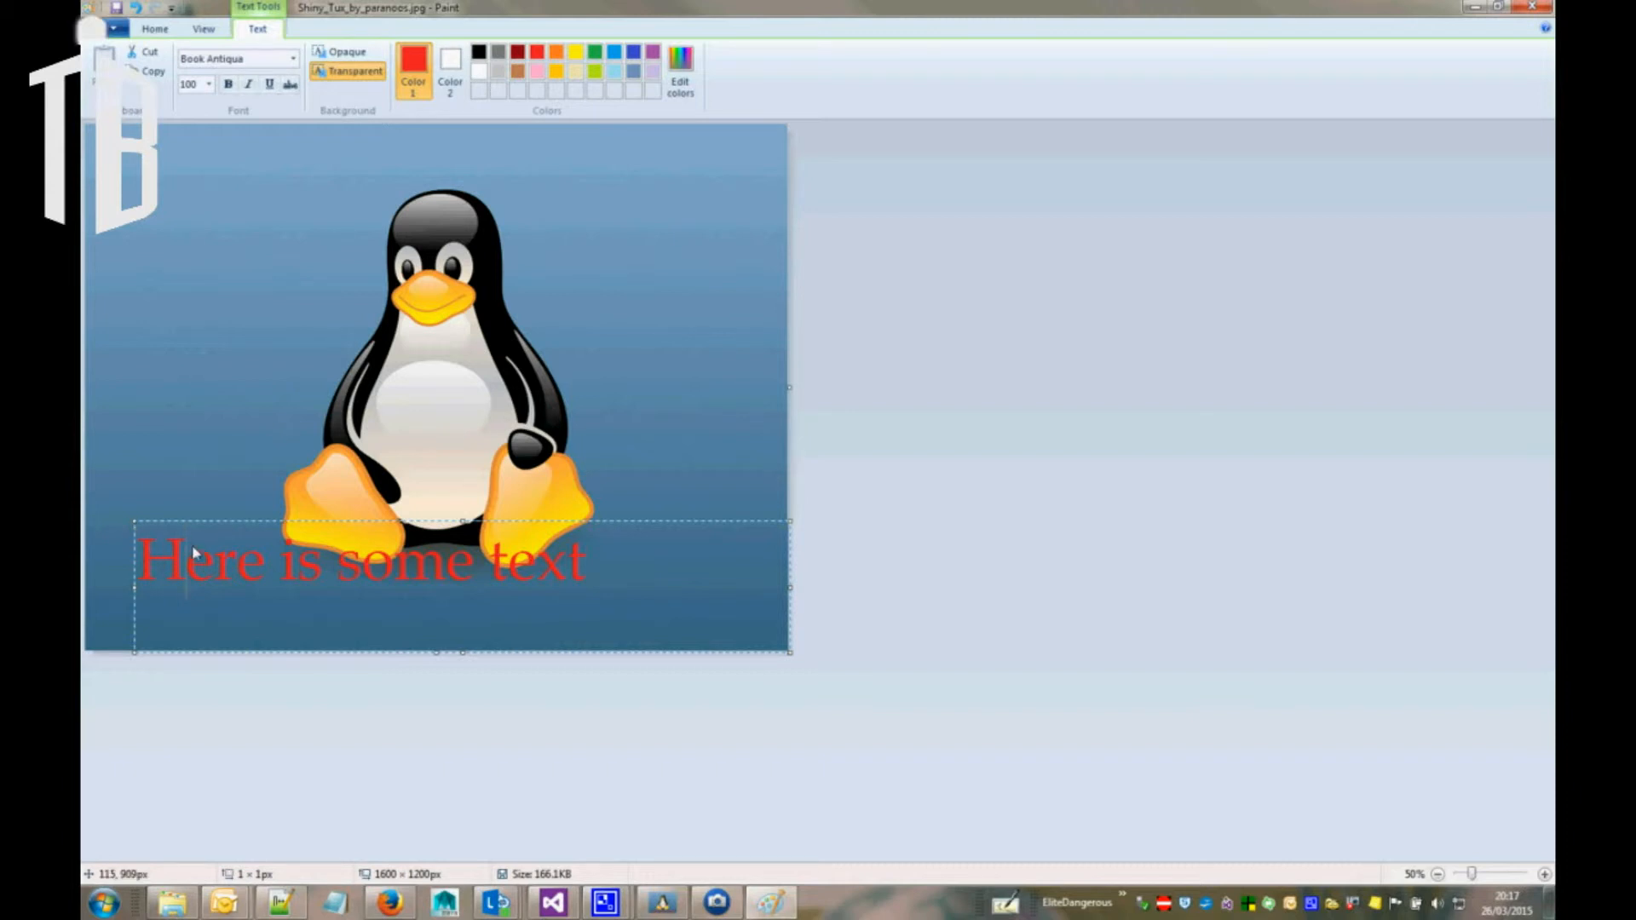
# Resize the text box to about 569 × 100 px so that the text sits across the penguin's head
pyautogui.moveTo(132, 523); pyautogui.dragTo(166, 204)
pyautogui.moveTo(166, 646); pyautogui.dragTo(157, 284)
pyautogui.moveTo(792, 249); pyautogui.dragTo(653, 223)
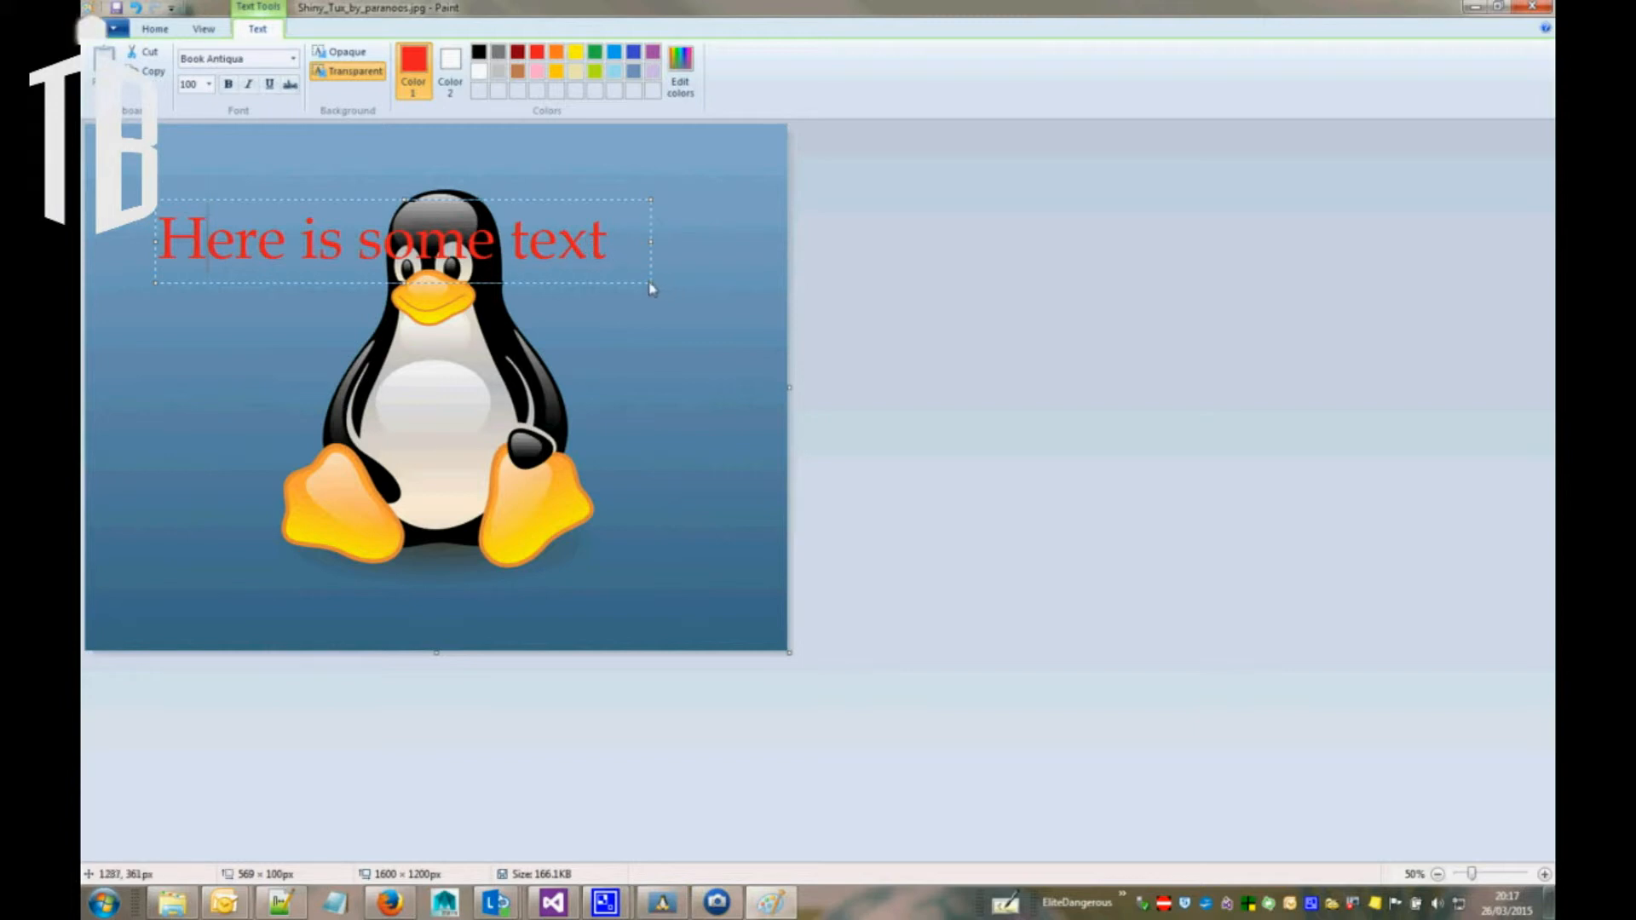
# Stretch the text box down and lower its upper edge to about 592 × 111 px, placing the text at the penguin's feet
pyautogui.moveTo(651, 292); pyautogui.dragTo(671, 595)
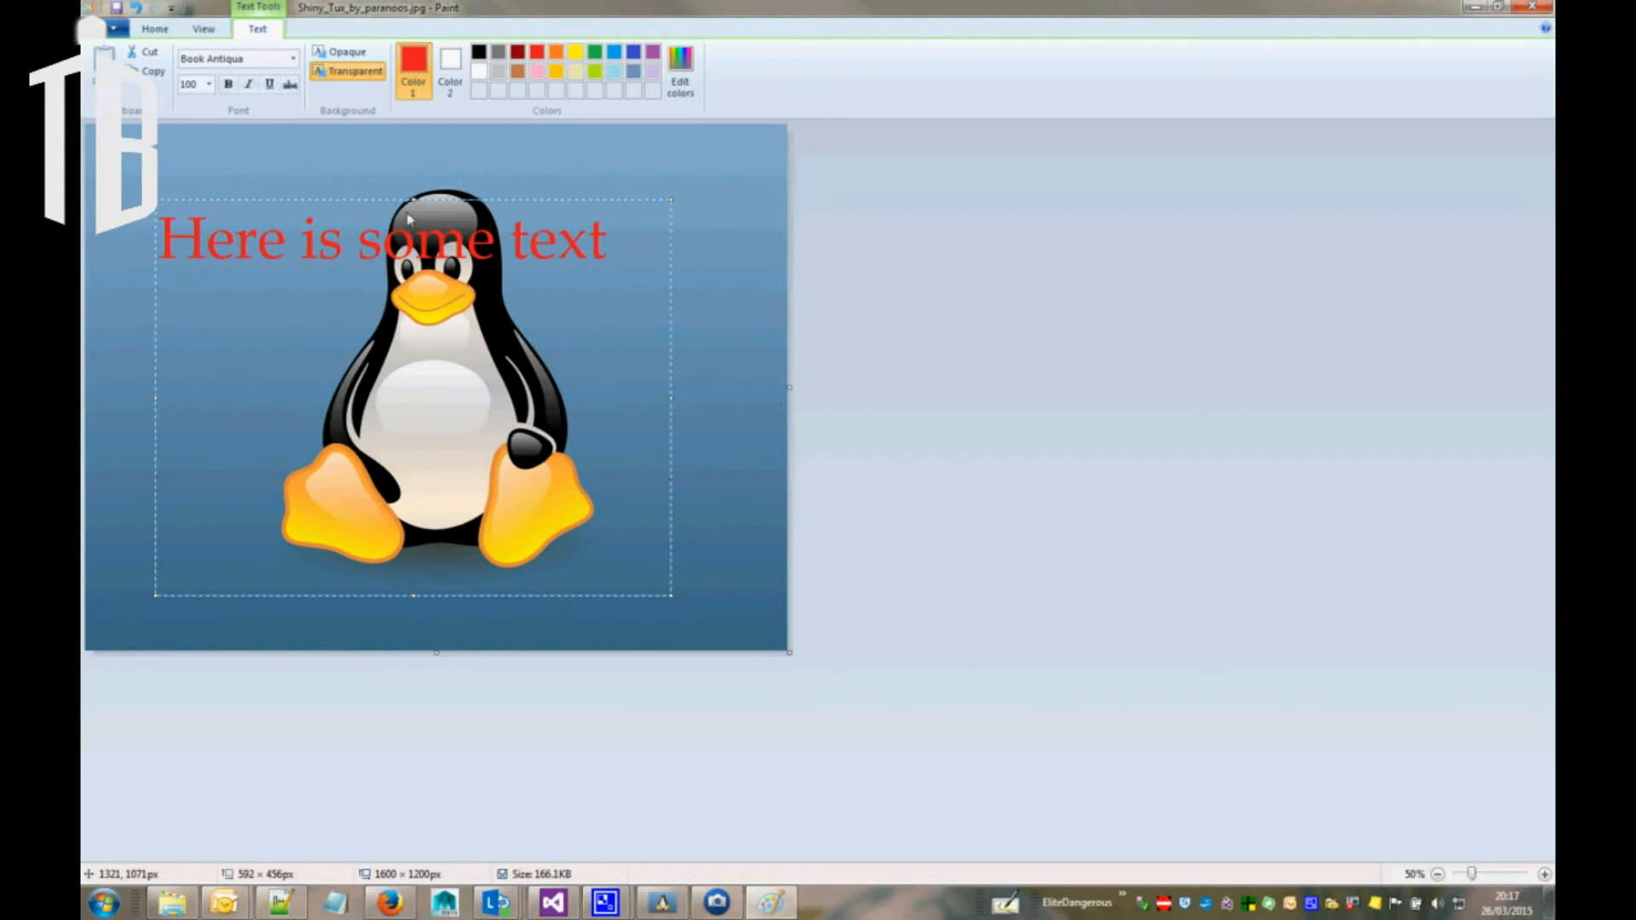
pyautogui.moveTo(414, 201); pyautogui.dragTo(433, 521)
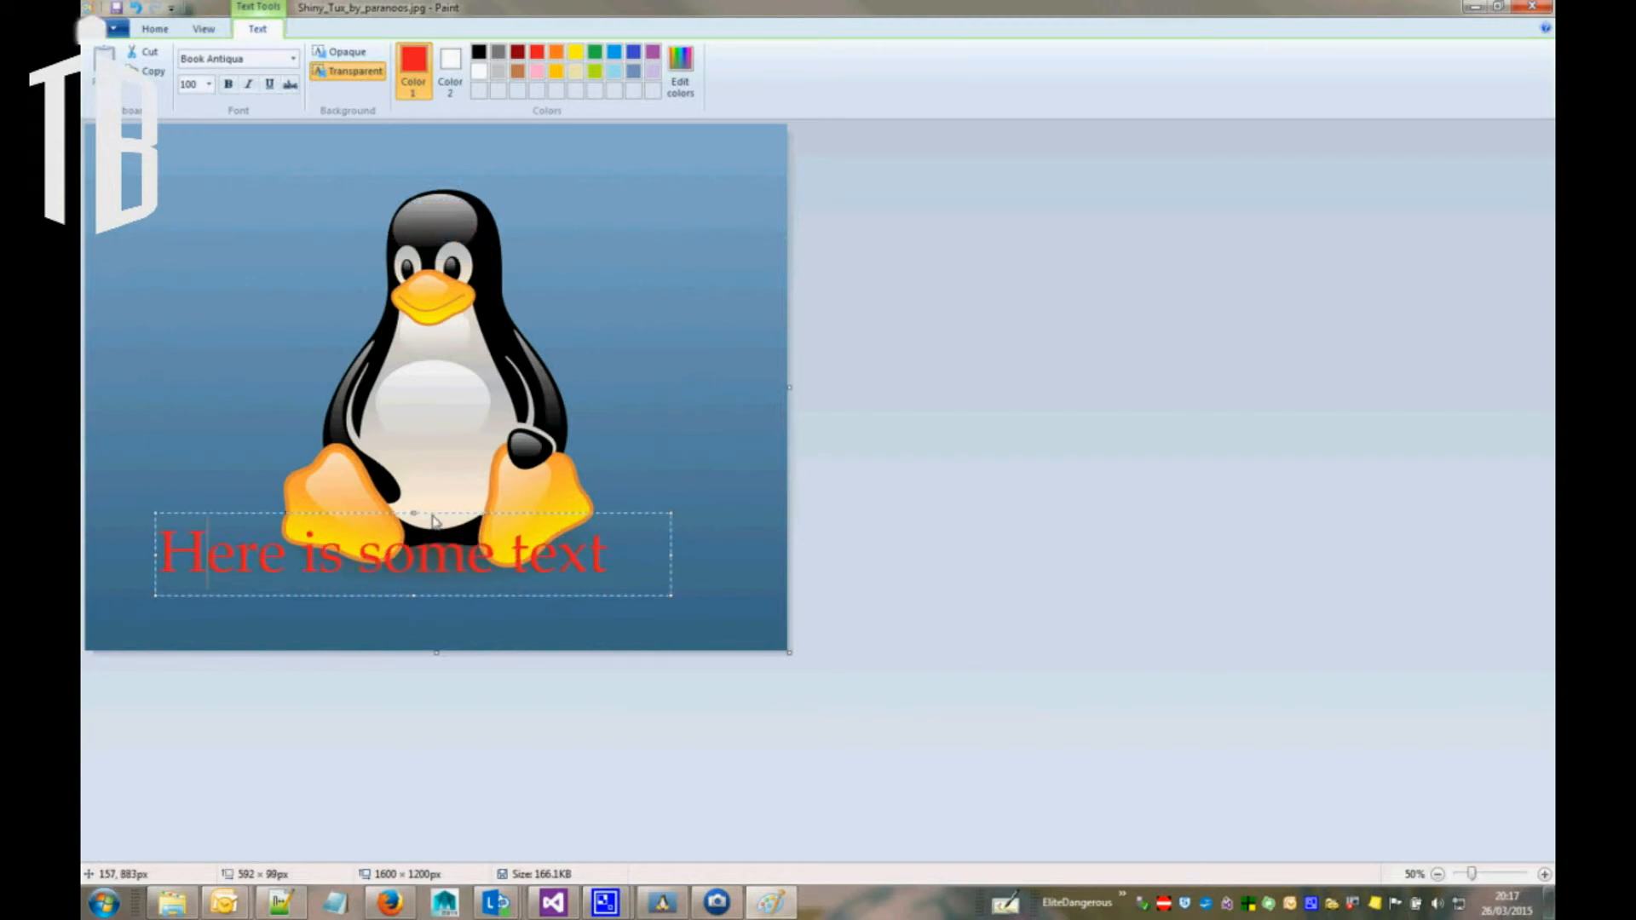
pyautogui.moveTo(415, 597); pyautogui.dragTo(423, 639)
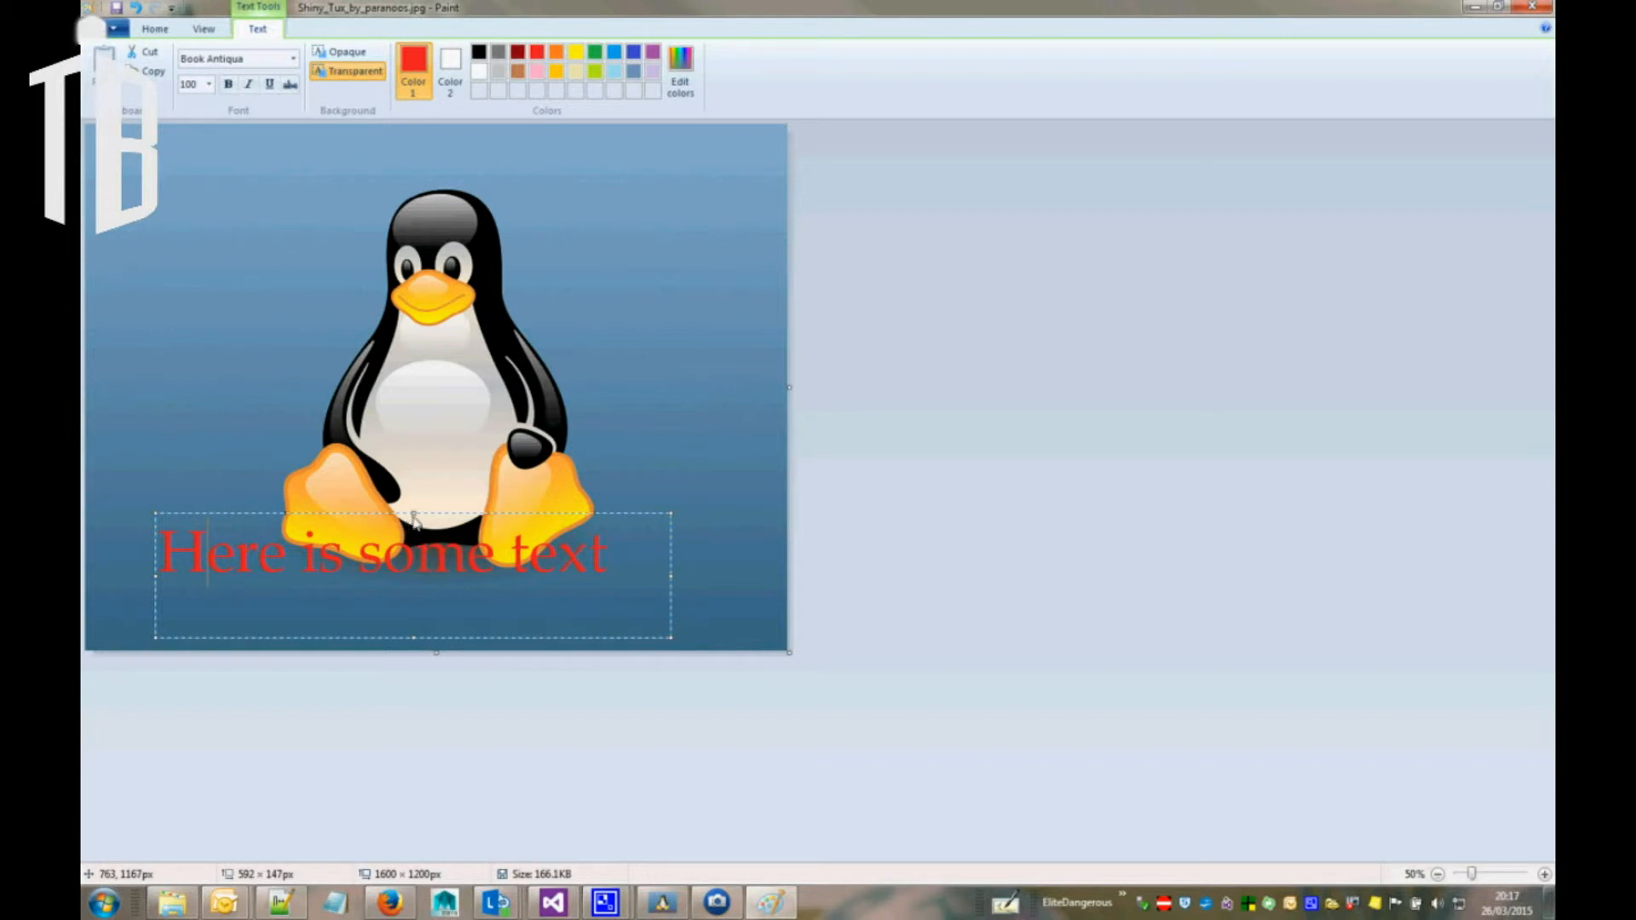
pyautogui.moveTo(414, 516); pyautogui.dragTo(414, 546)
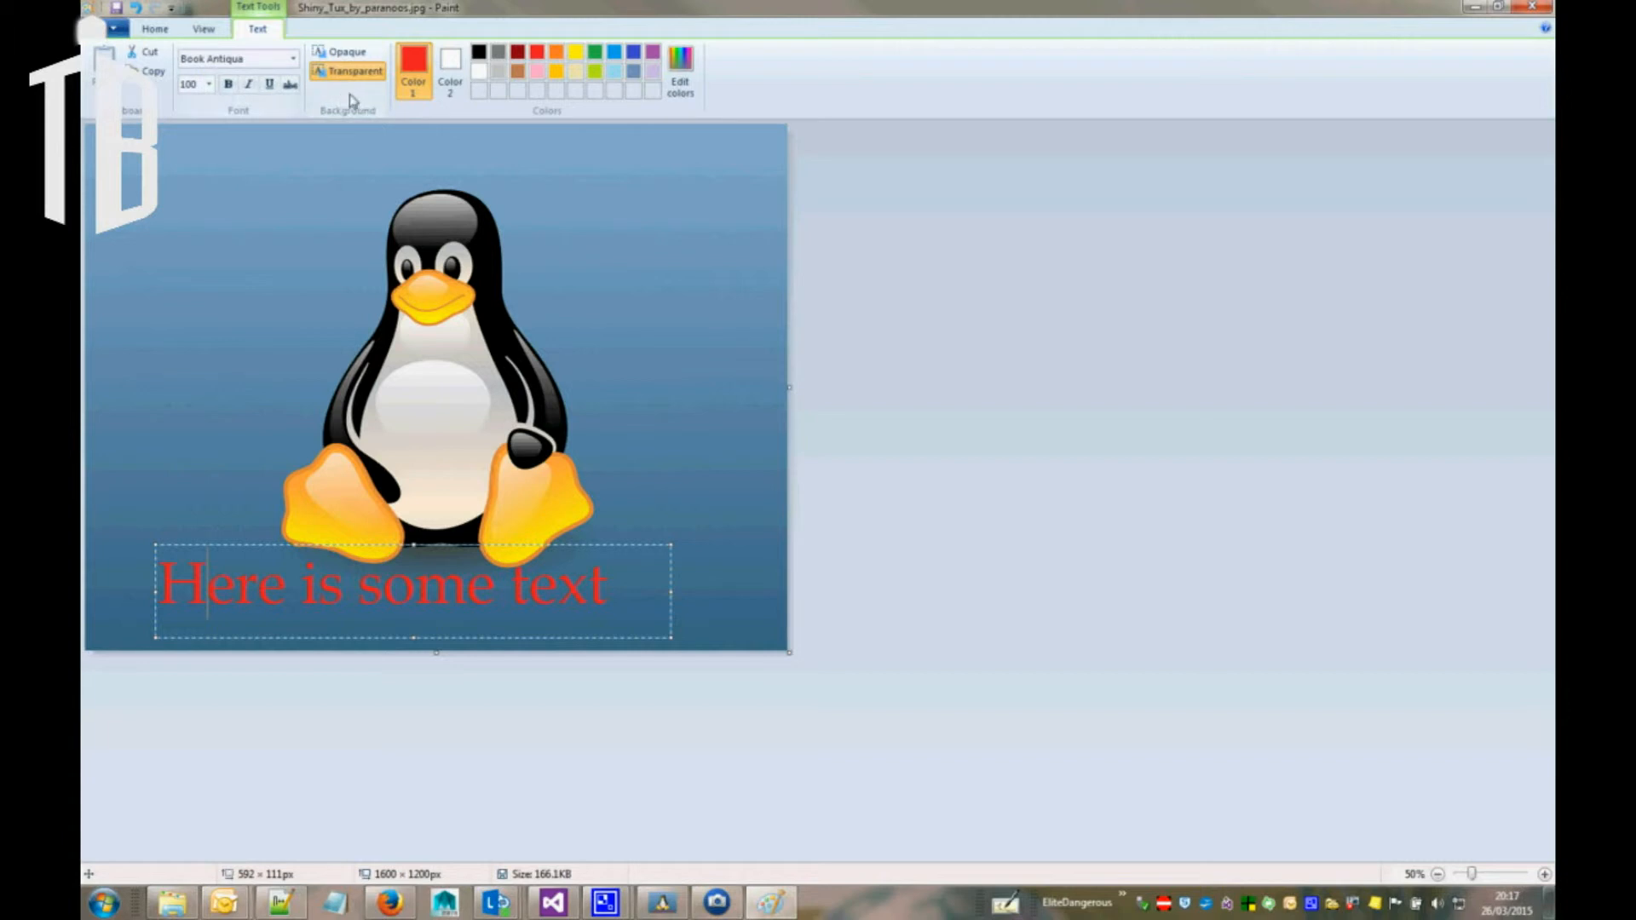
# Commit the text to the canvas and try to edit it again at the word "Here" with the Text tool
pyautogui.click(209, 33)
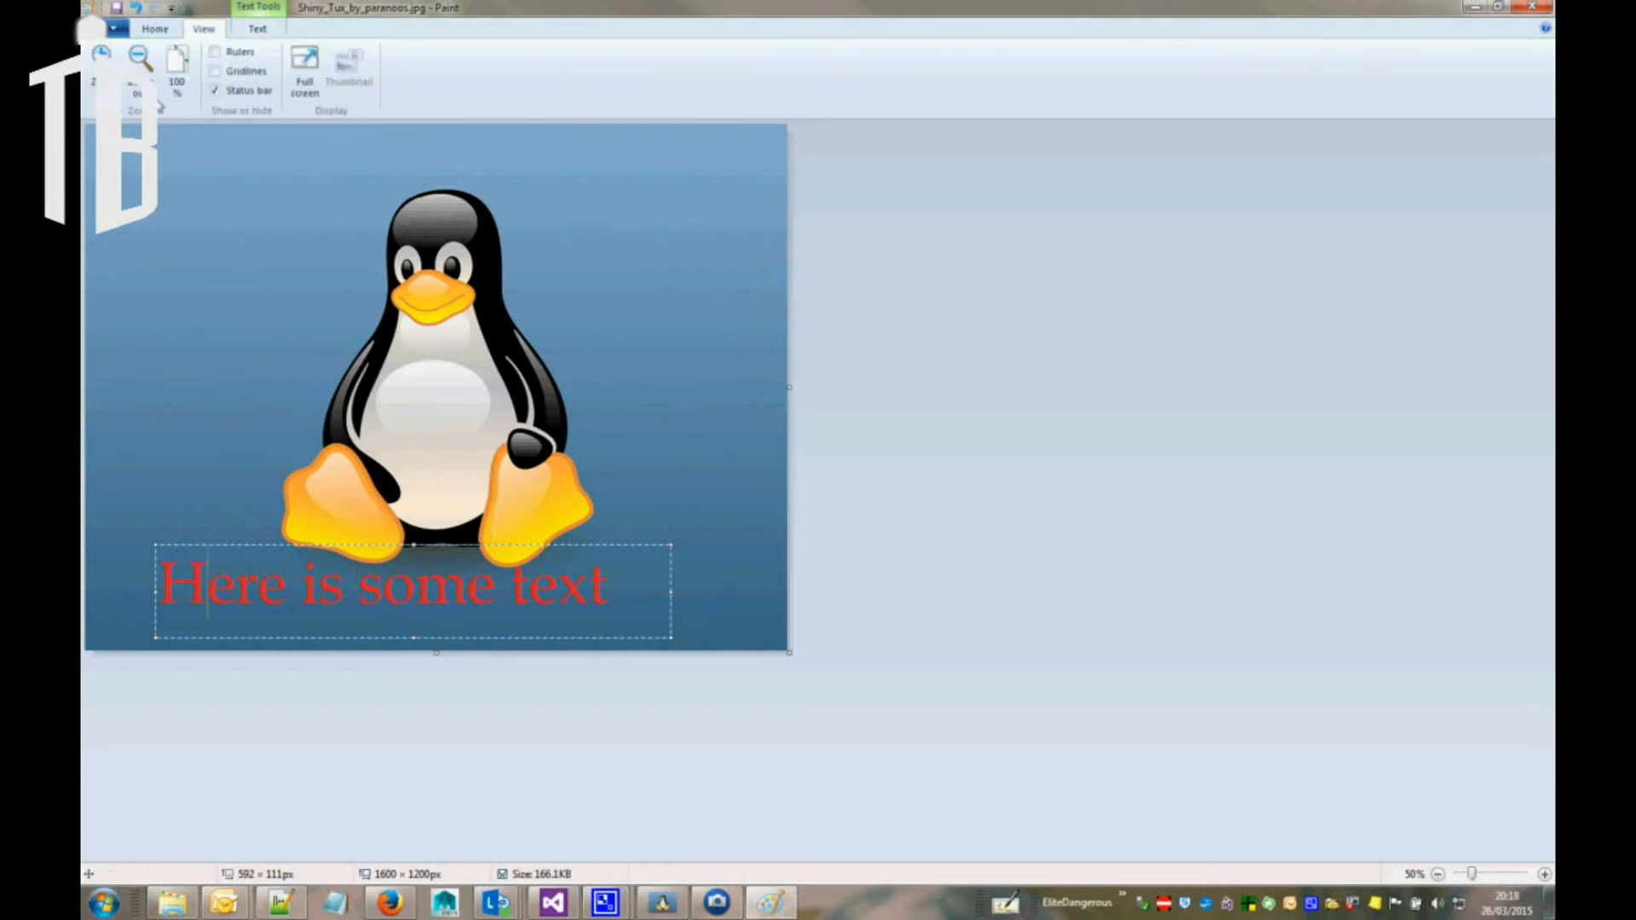
pyautogui.click(197, 325)
pyautogui.click(280, 600)
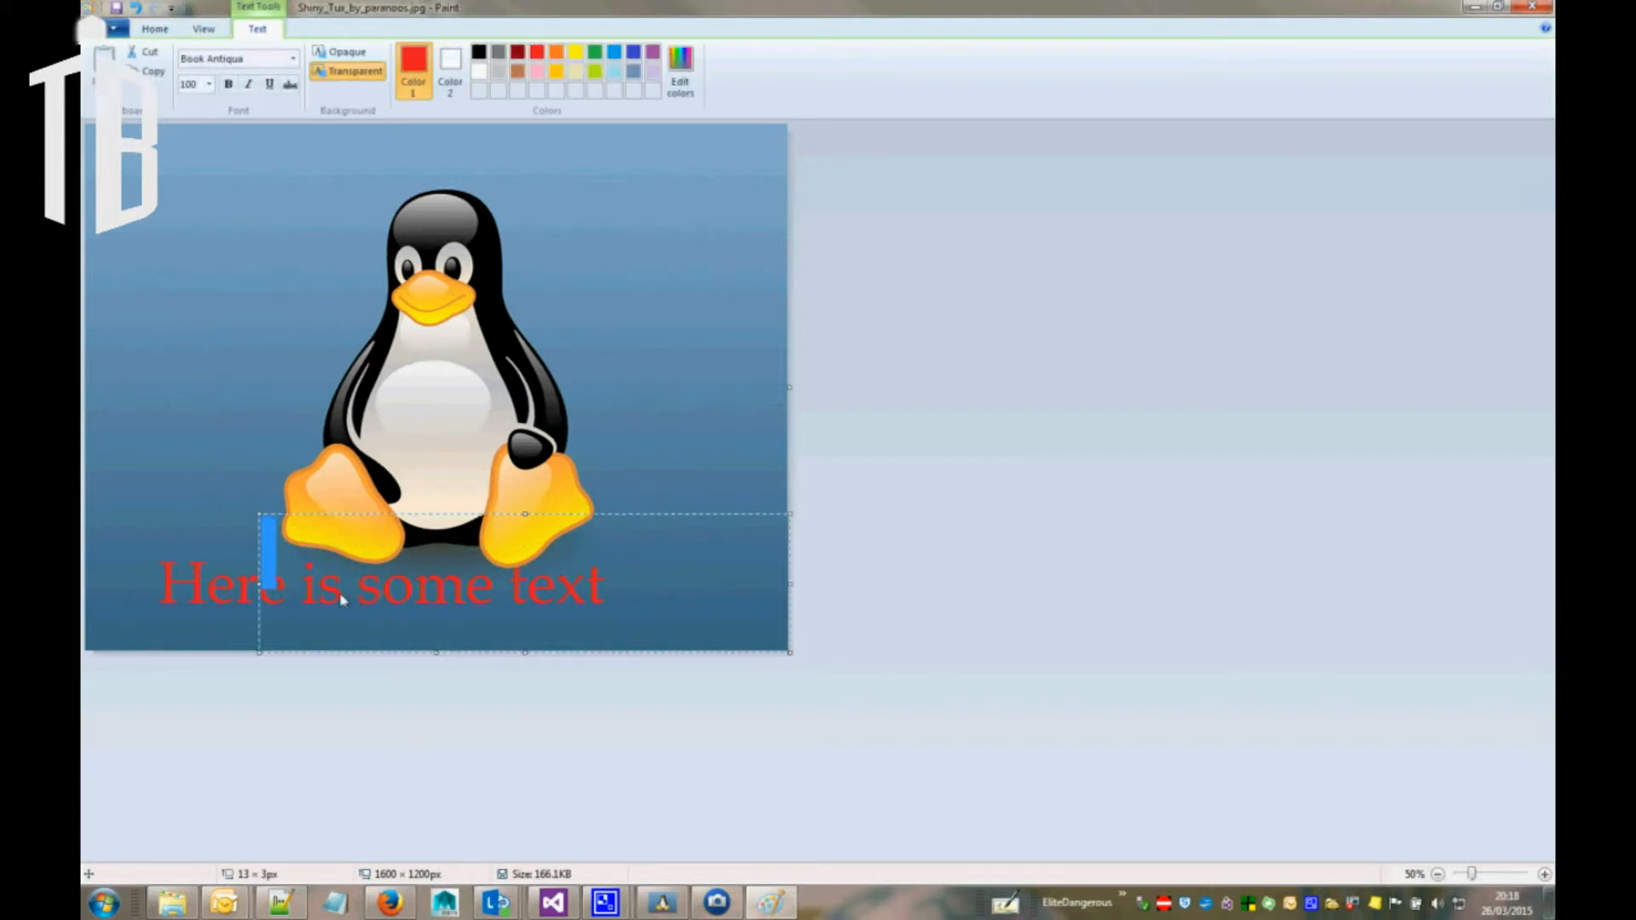
# Commit the open text box, try erasing through the word "Here" with the Eraser, and undo the stroke
pyautogui.click(161, 201)
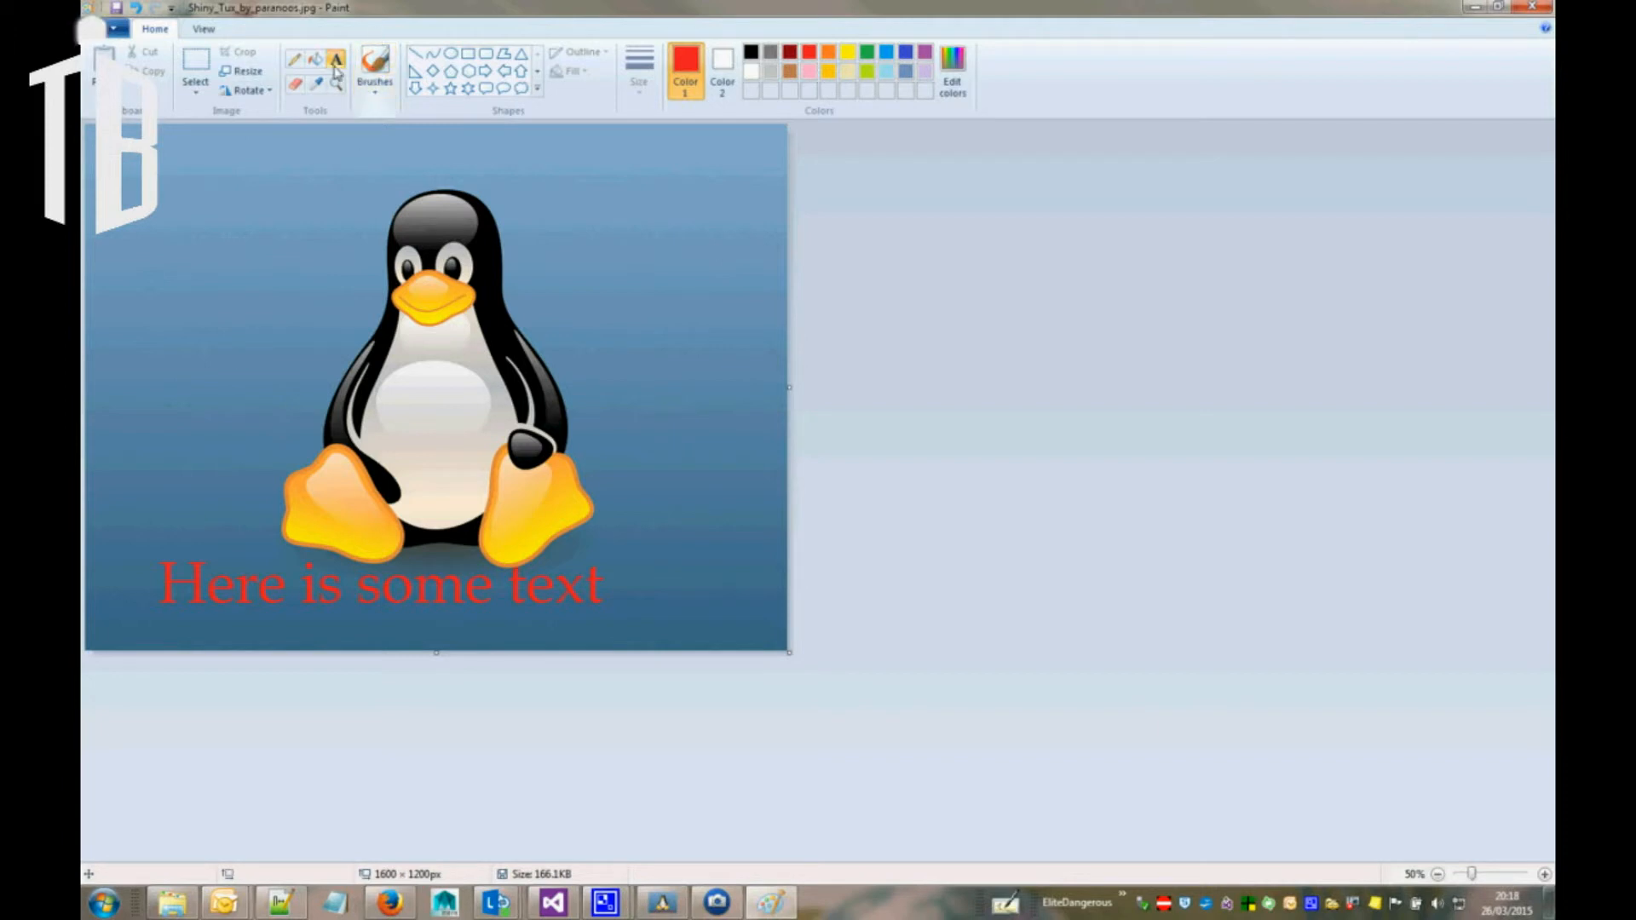
pyautogui.click(294, 58)
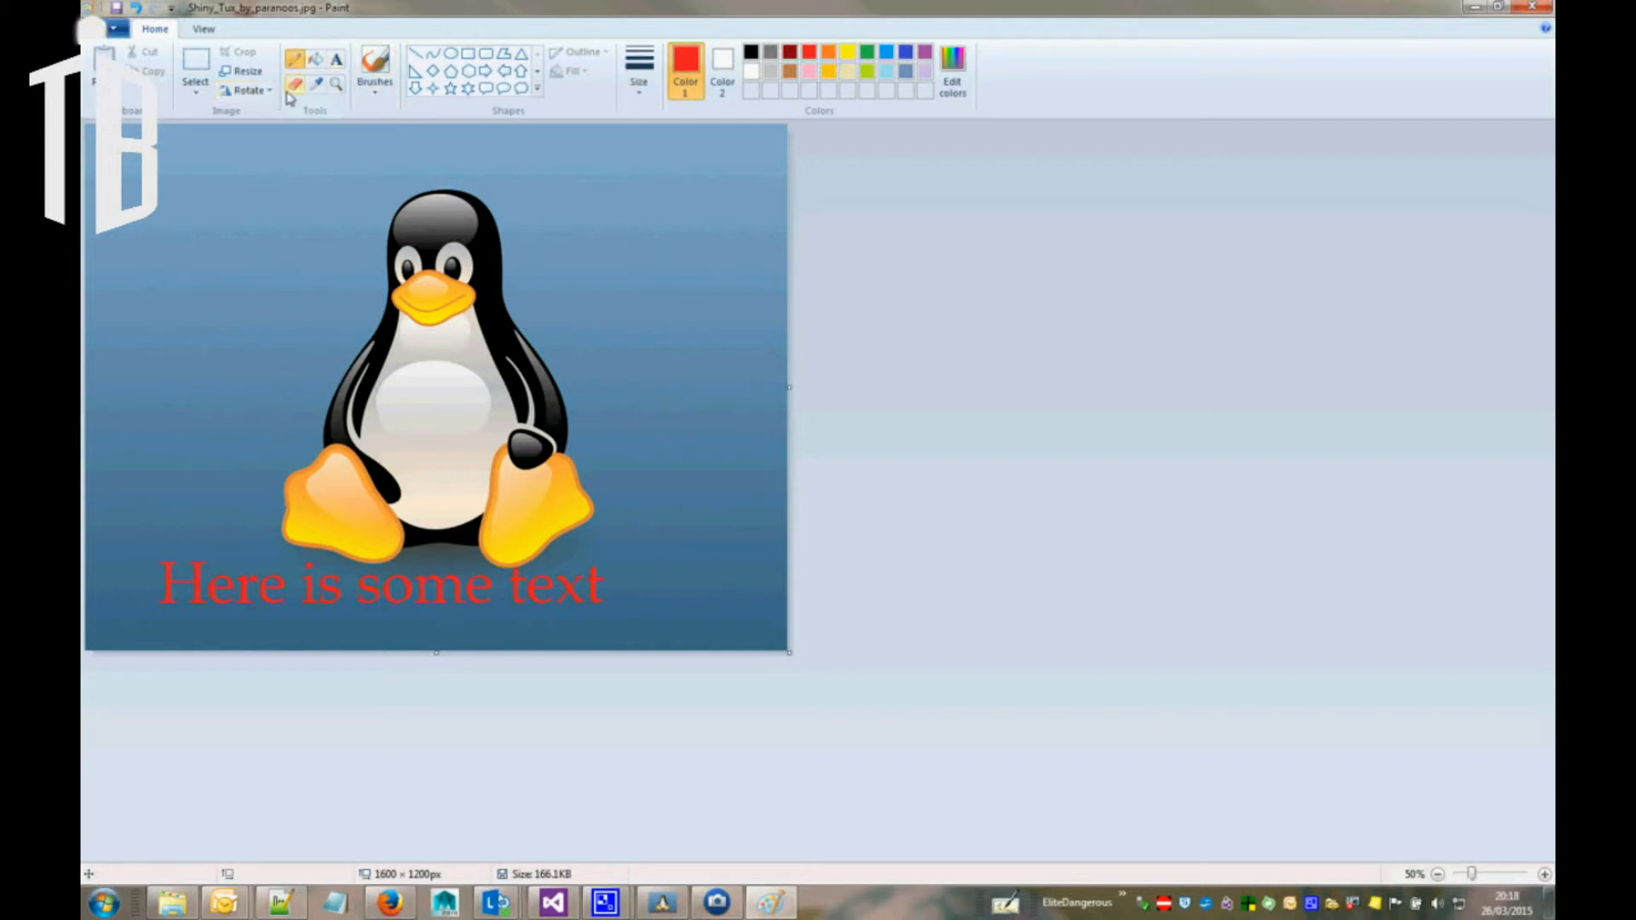
pyautogui.click(295, 83)
pyautogui.moveTo(179, 586); pyautogui.dragTo(307, 586)
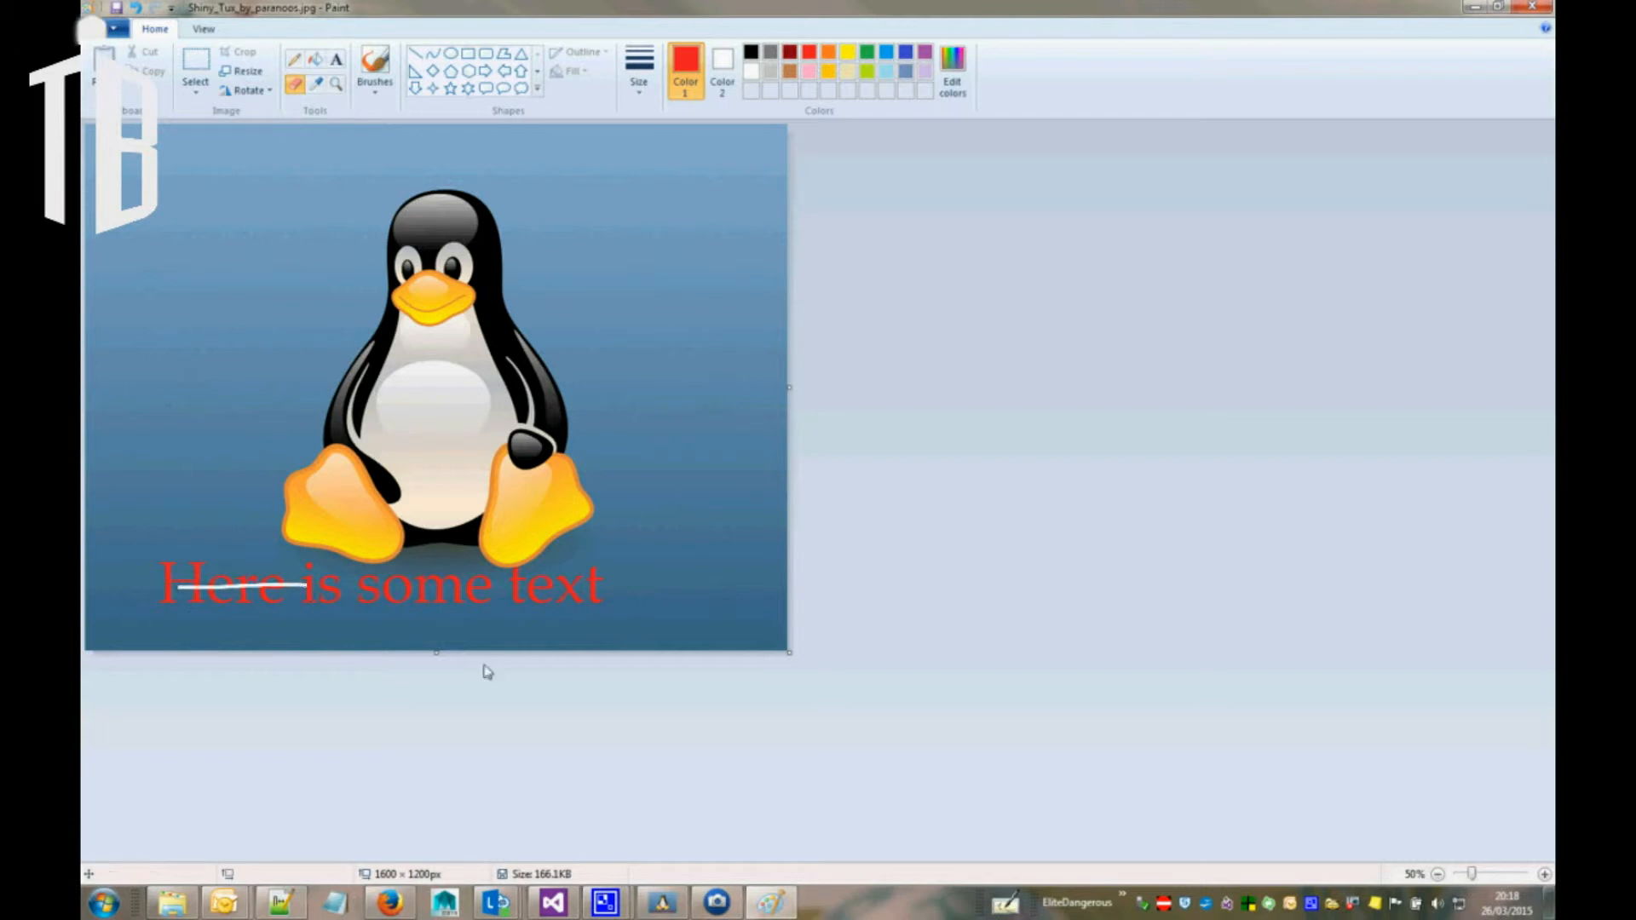
pyautogui.hotkey('ctrl', 'z')
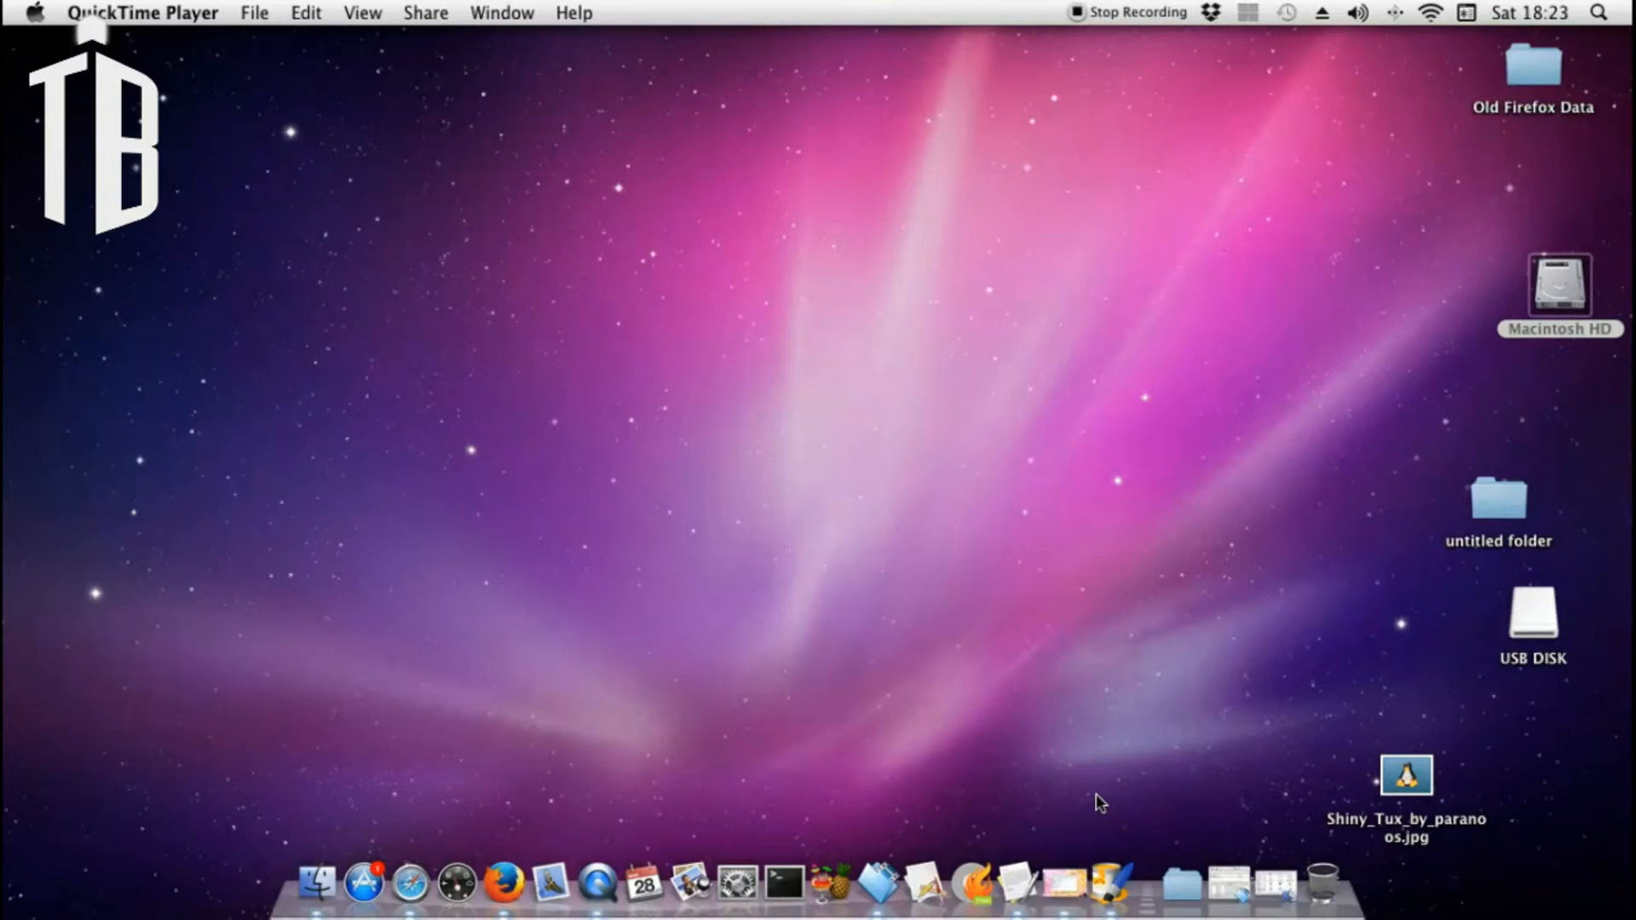
# Switch to Paintbrush on the Mac, accept the 640 × 480 new image and close the blank canvas
pyautogui.click(1103, 867)
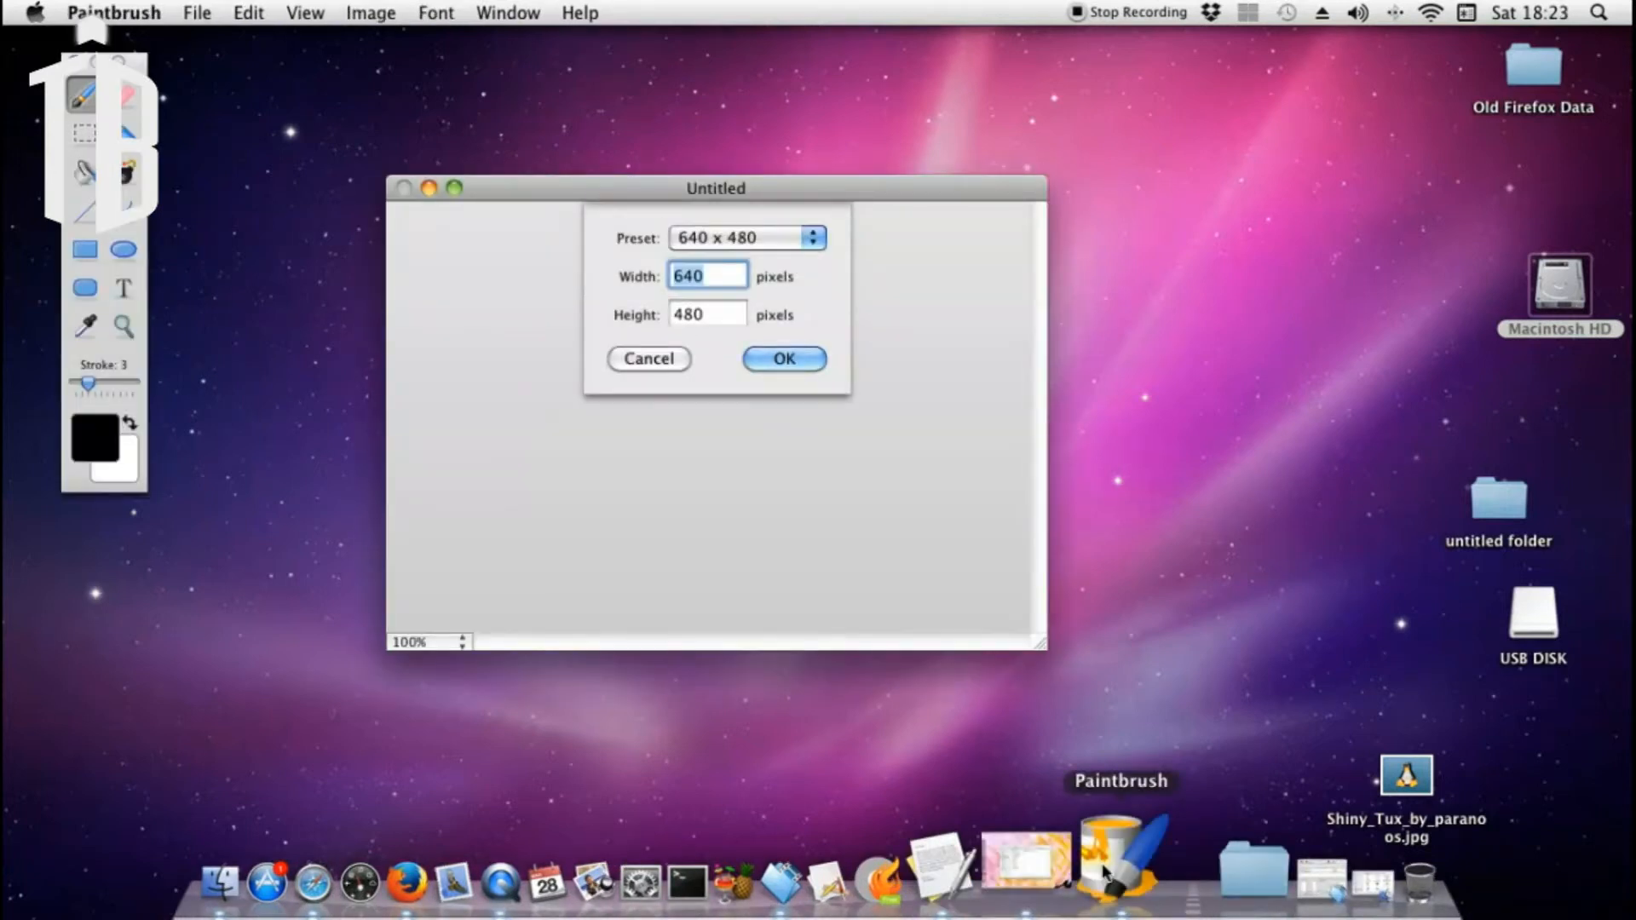
pyautogui.click(805, 360)
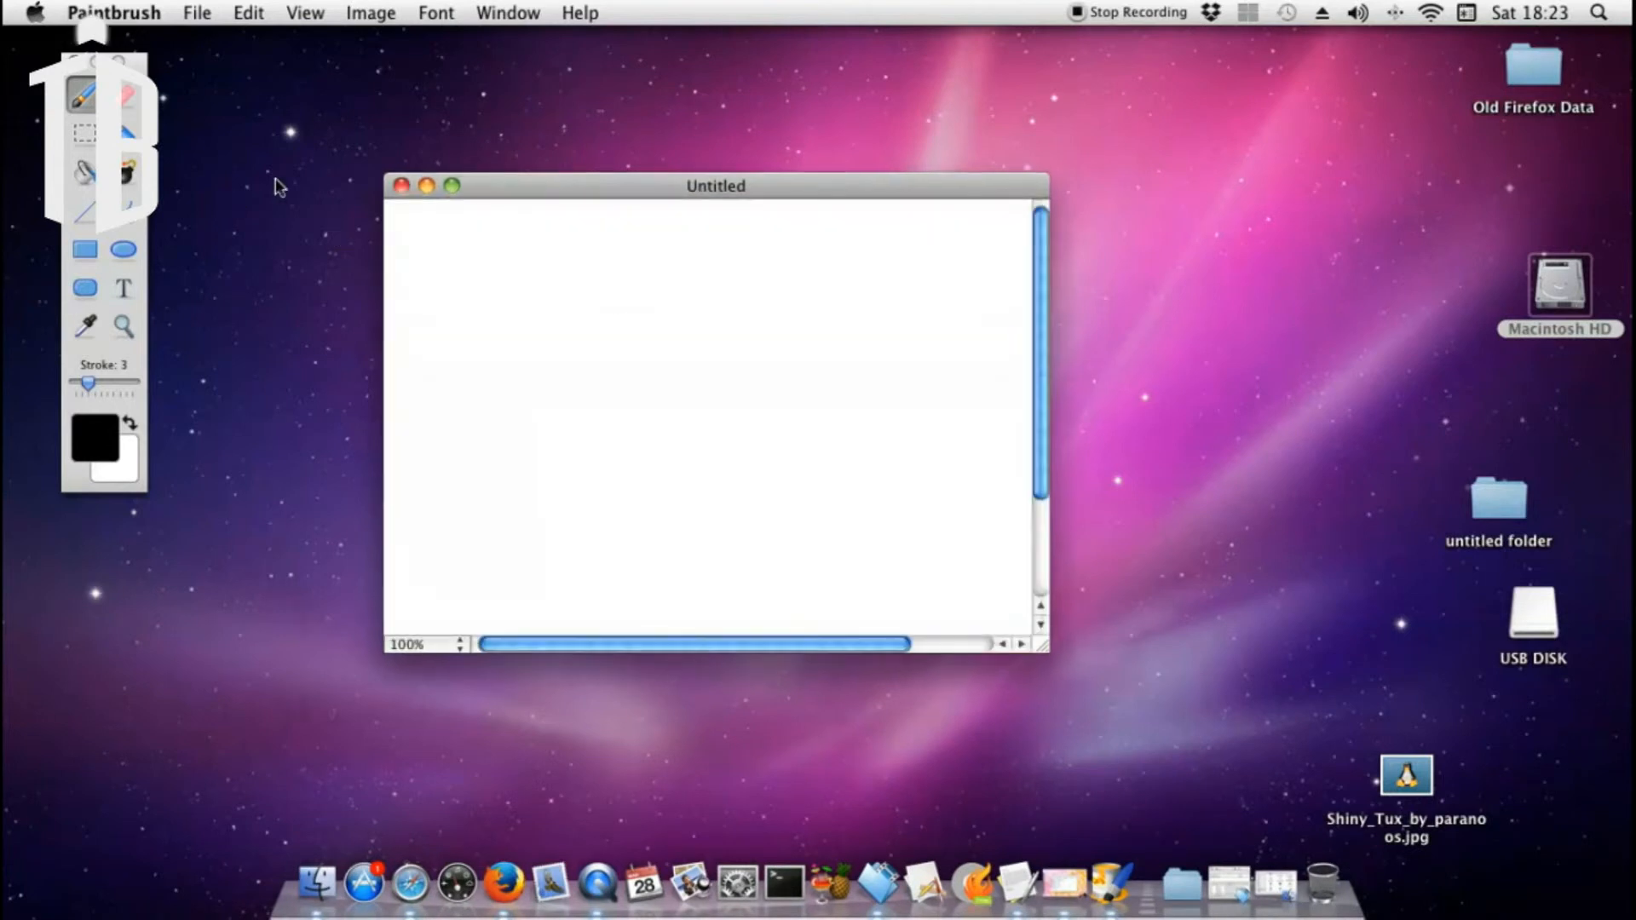
pyautogui.click(341, 116)
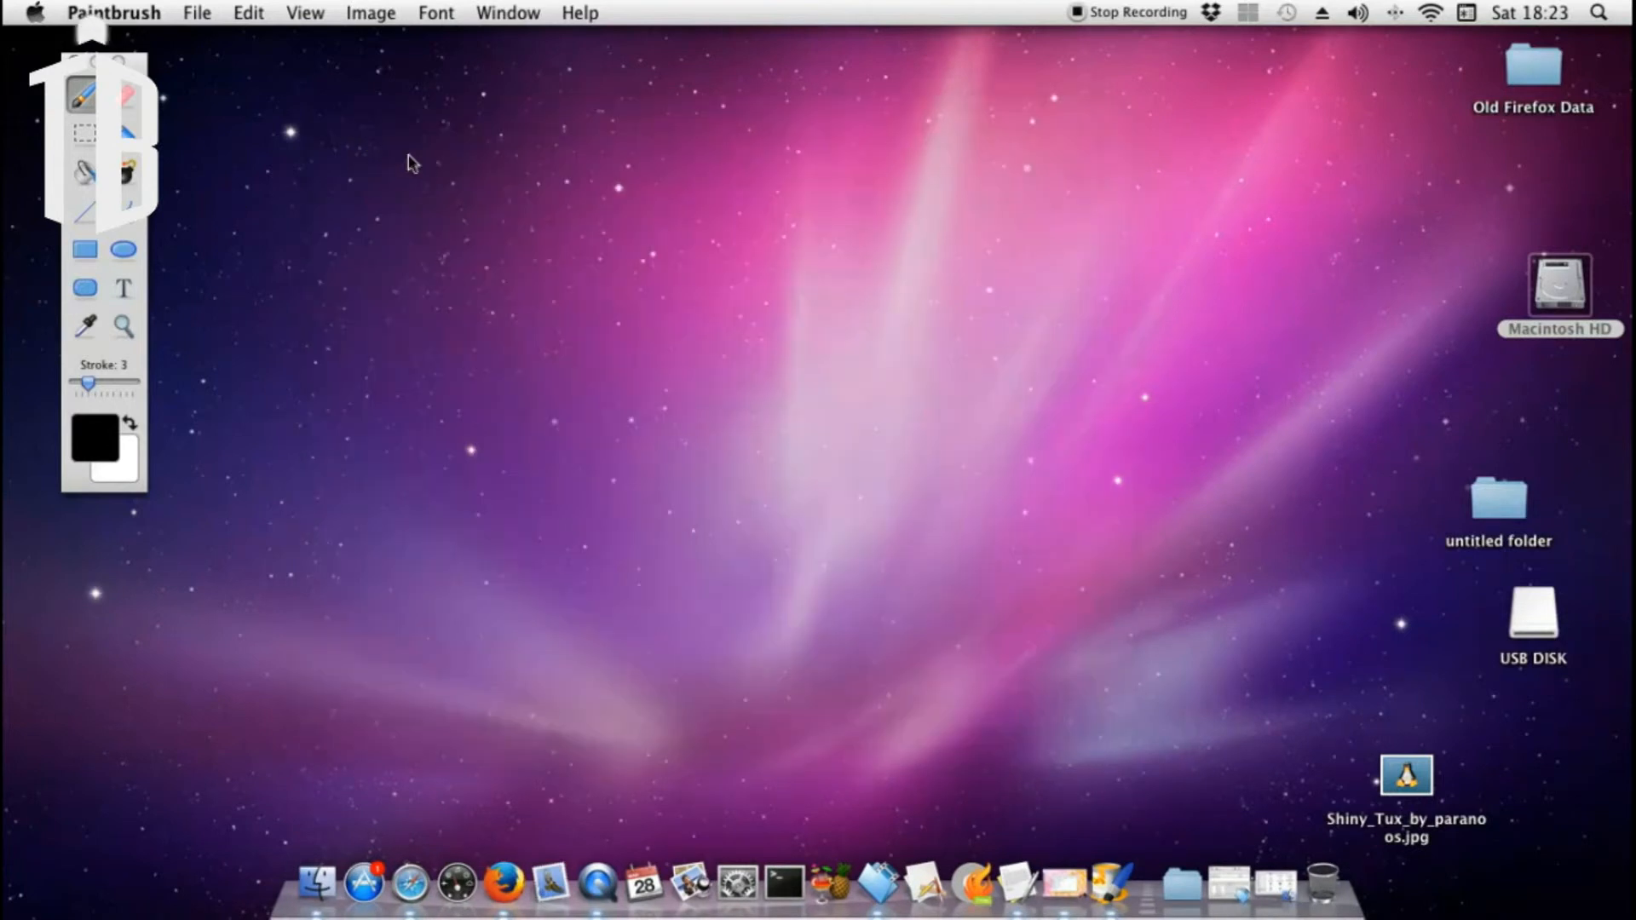
# Open Shiny_Tux_by_paranoos.jpg from the Desktop
pyautogui.click(201, 19)
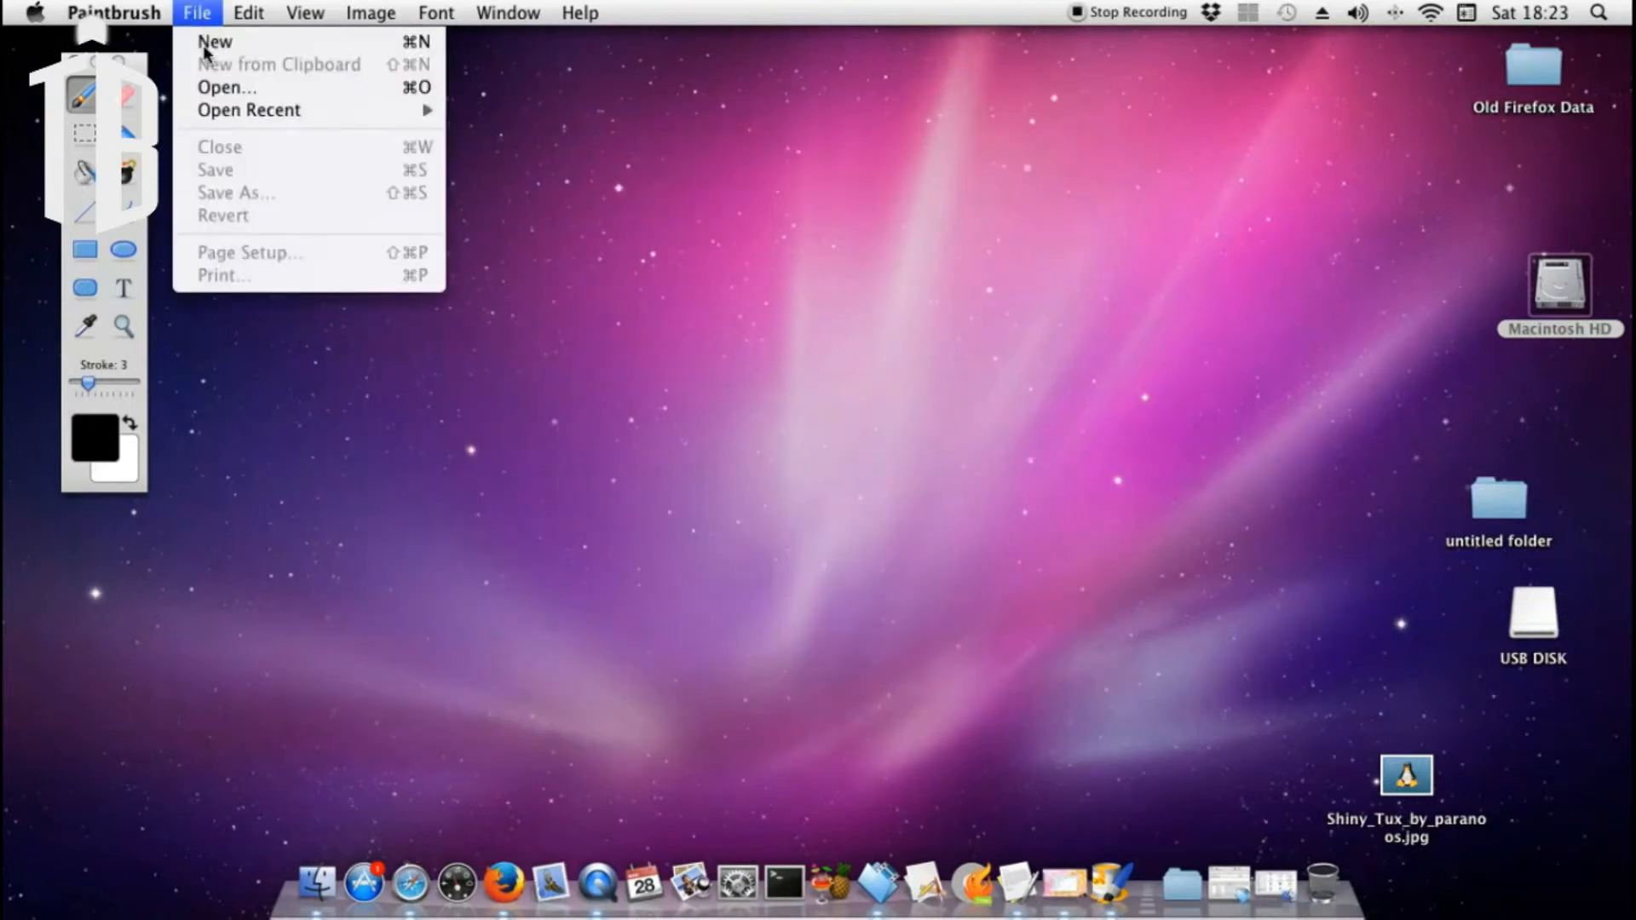
pyautogui.click(224, 91)
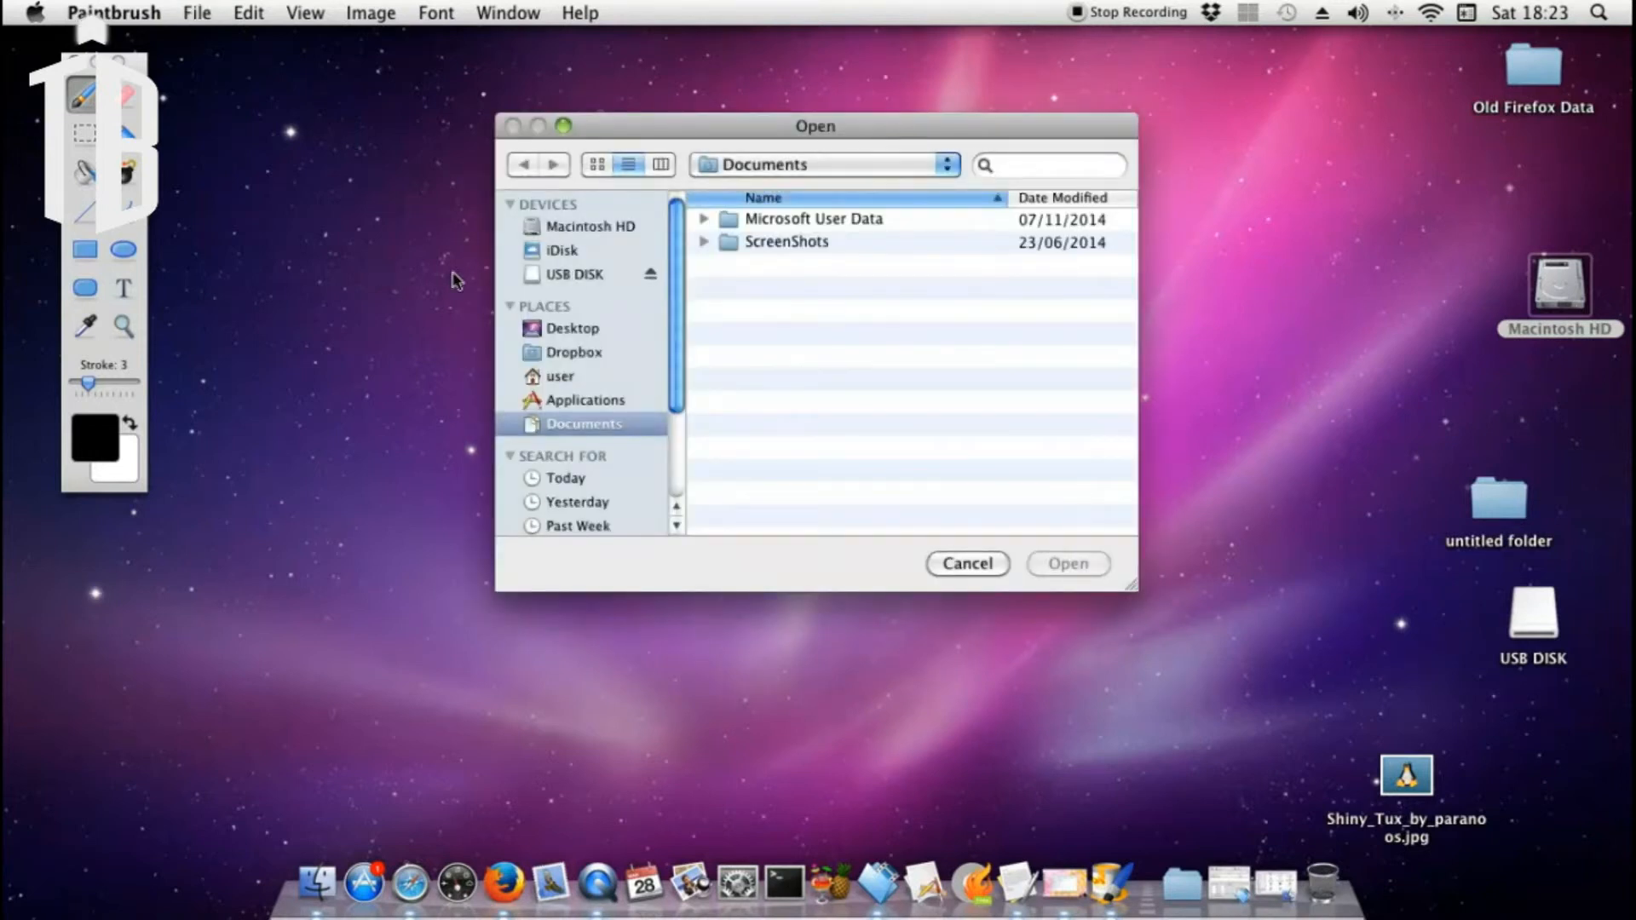
pyautogui.click(587, 330)
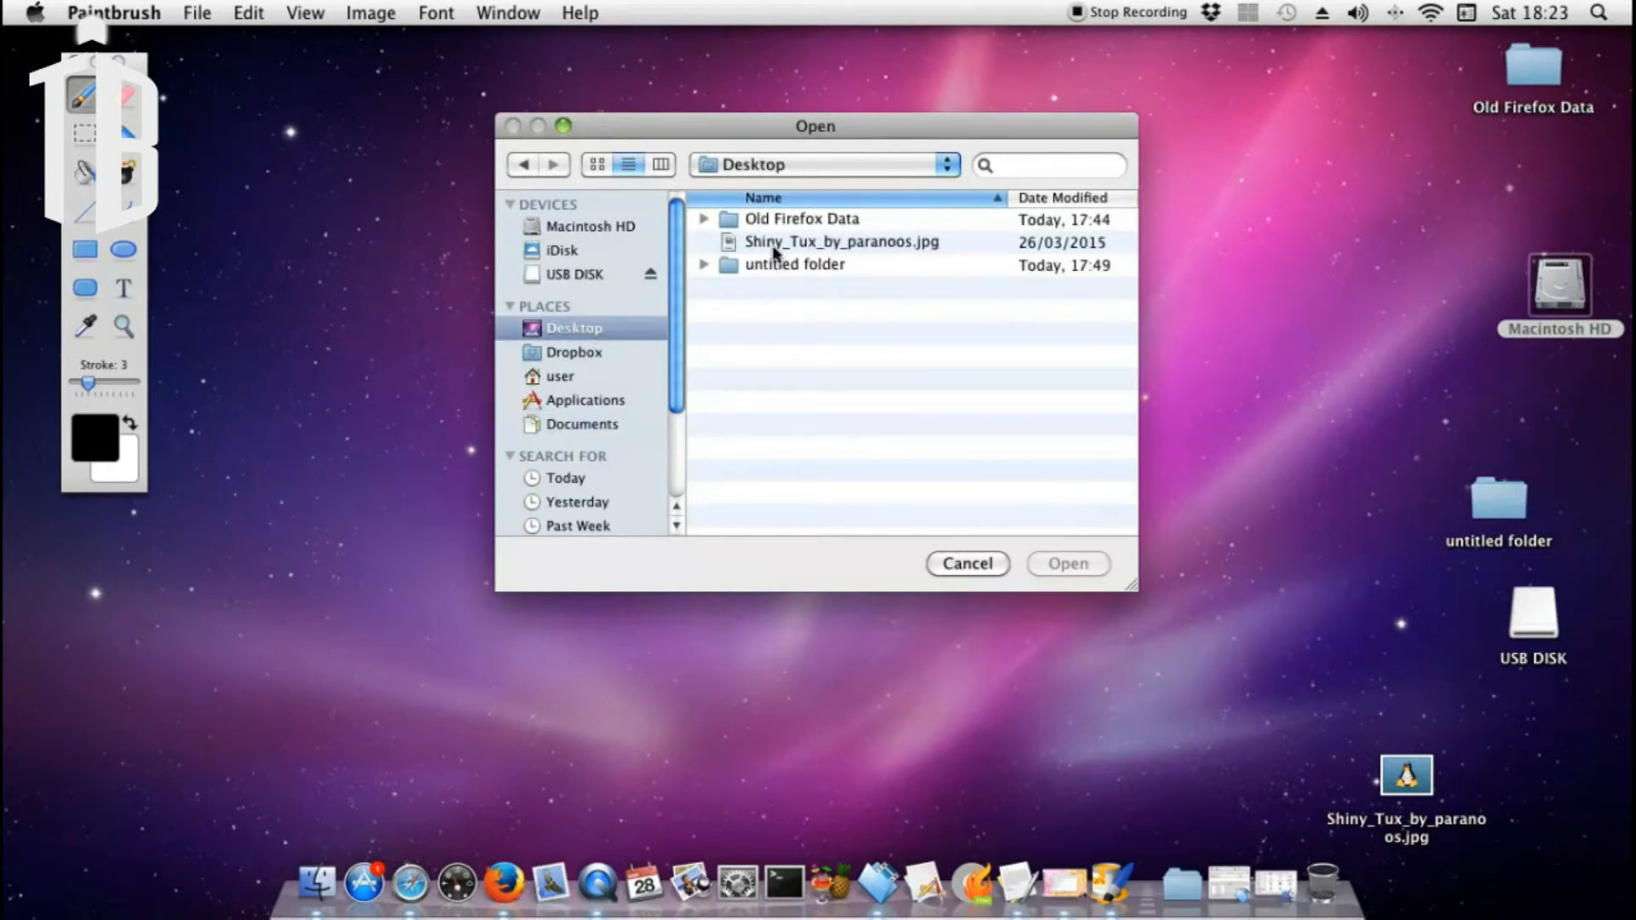
pyautogui.click(775, 243)
pyautogui.click(1076, 564)
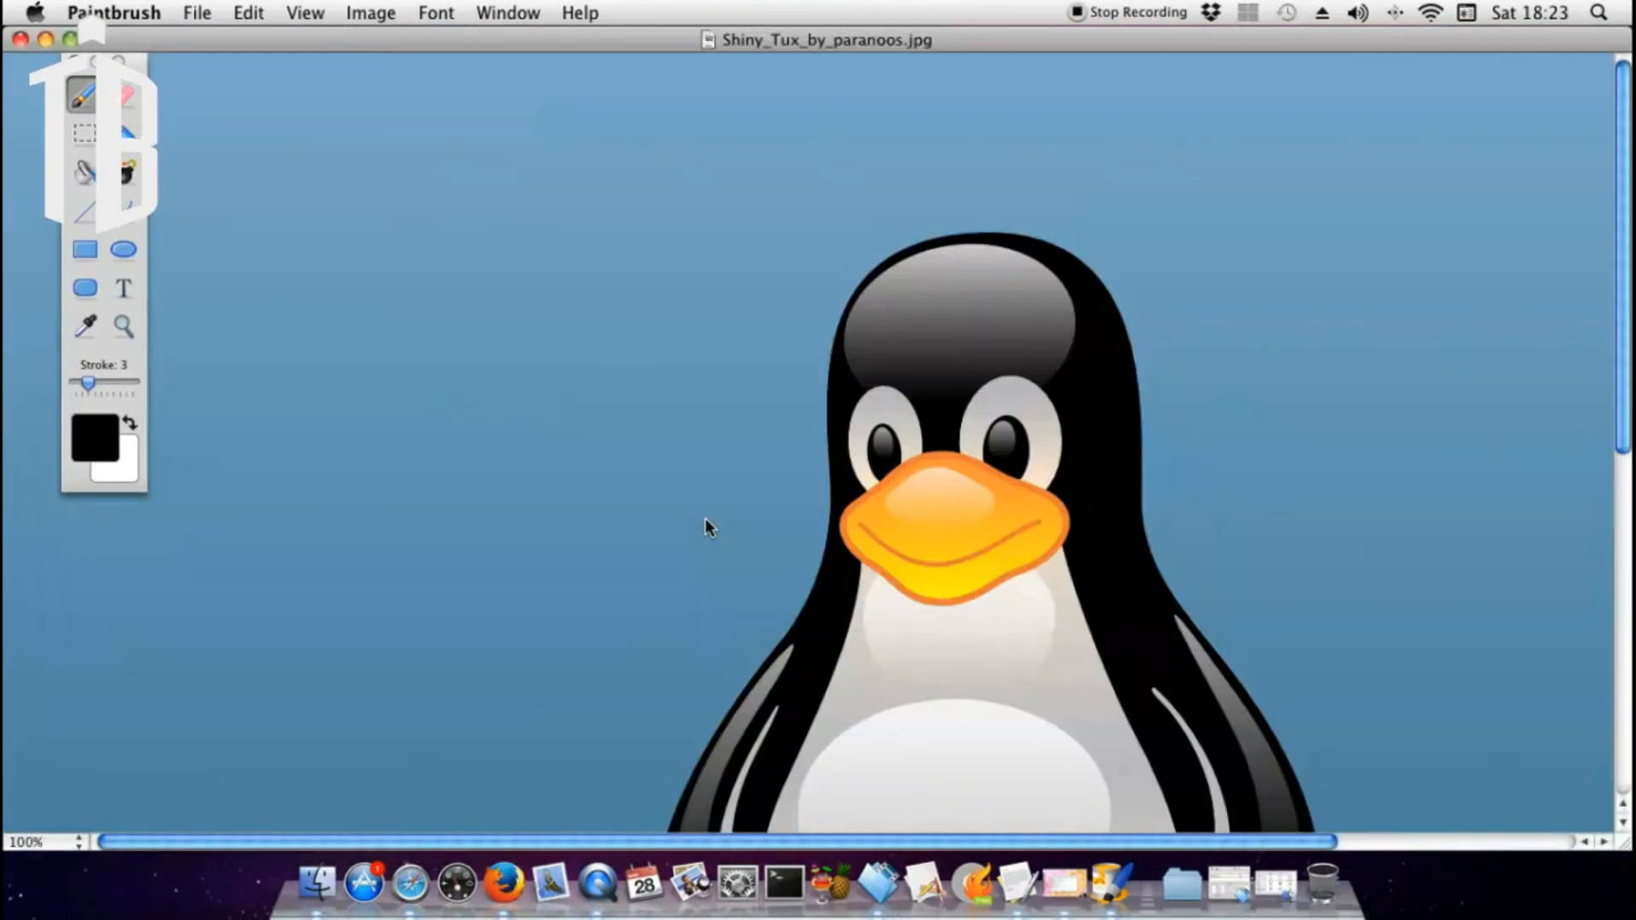
# Set the foreground colour to the red Maraschino crayon
pyautogui.click(300, 13)
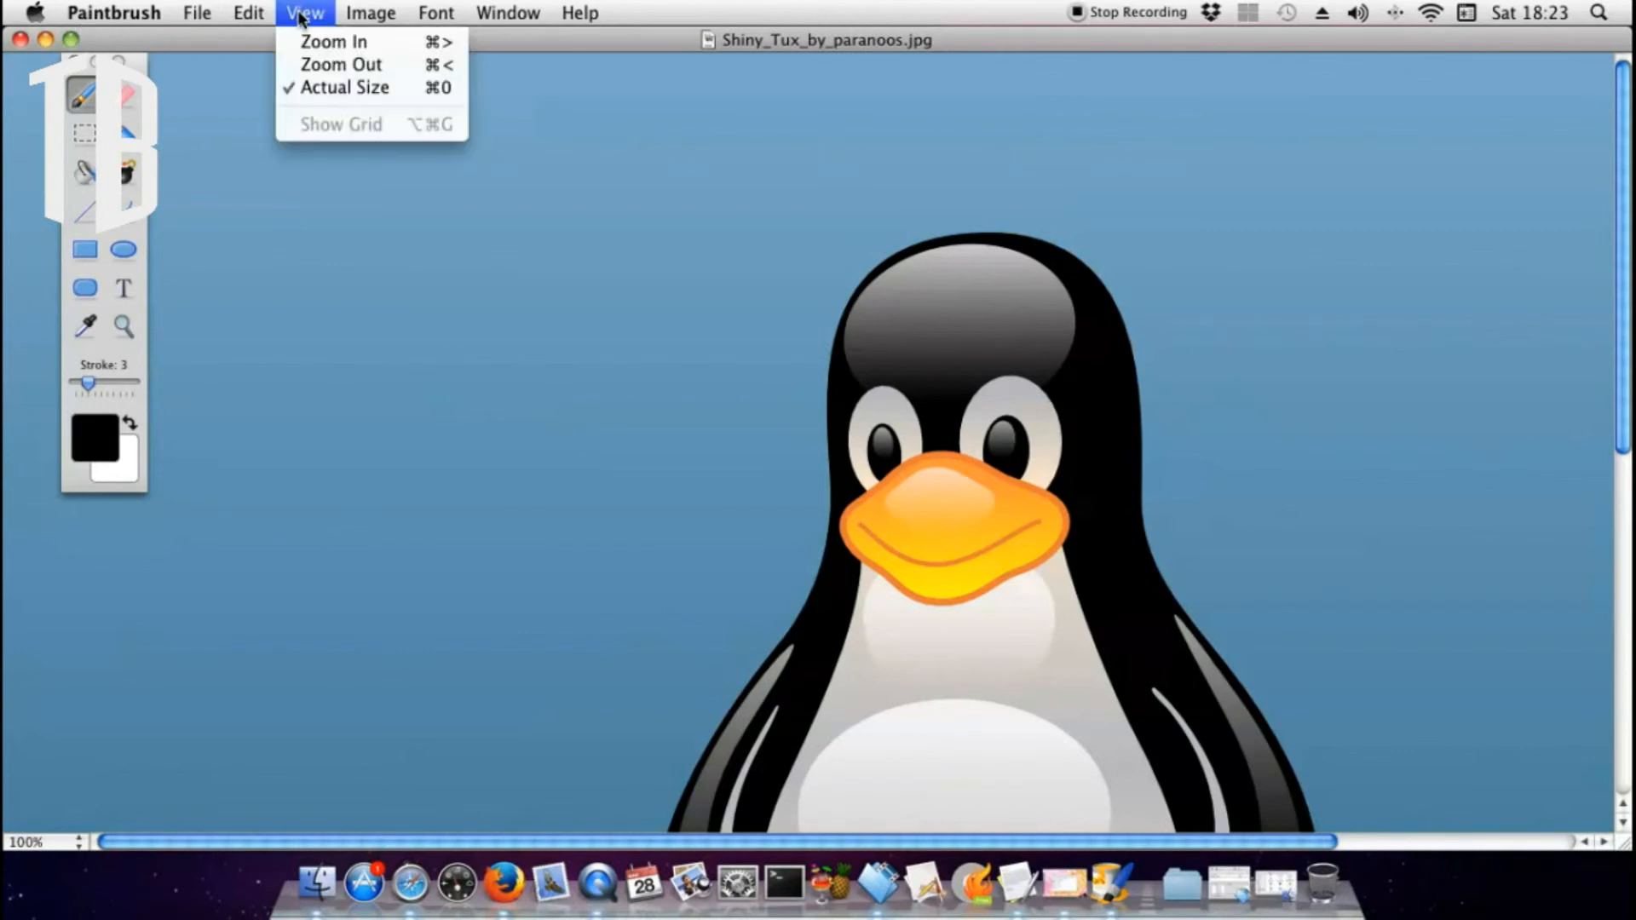
pyautogui.click(330, 49)
pyautogui.click(315, 20)
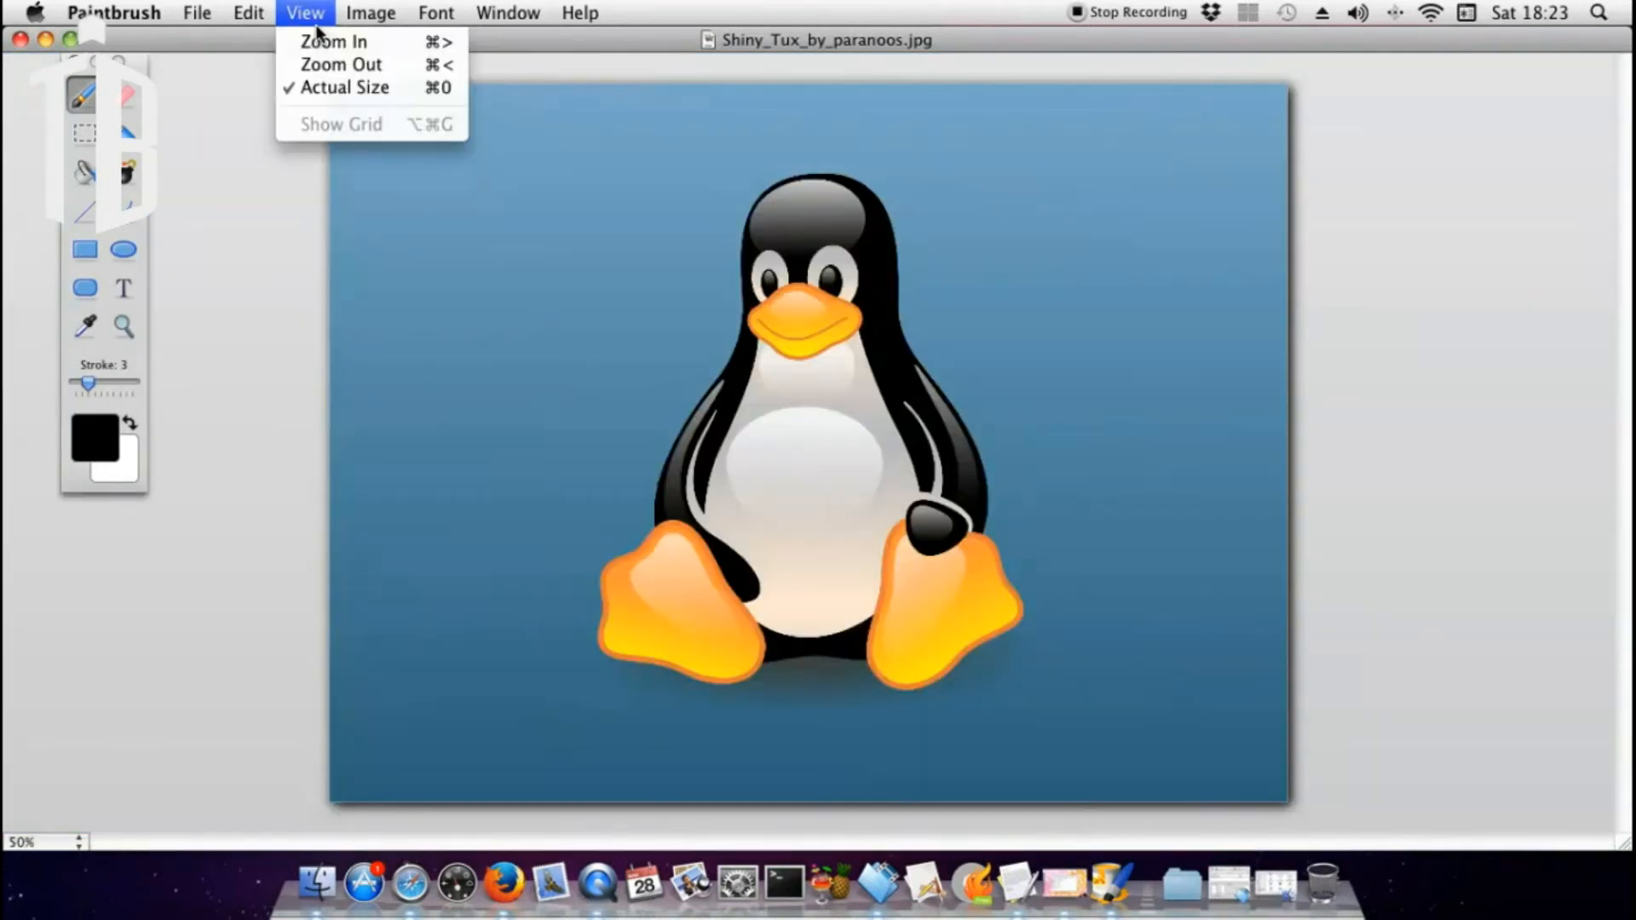
pyautogui.click(317, 66)
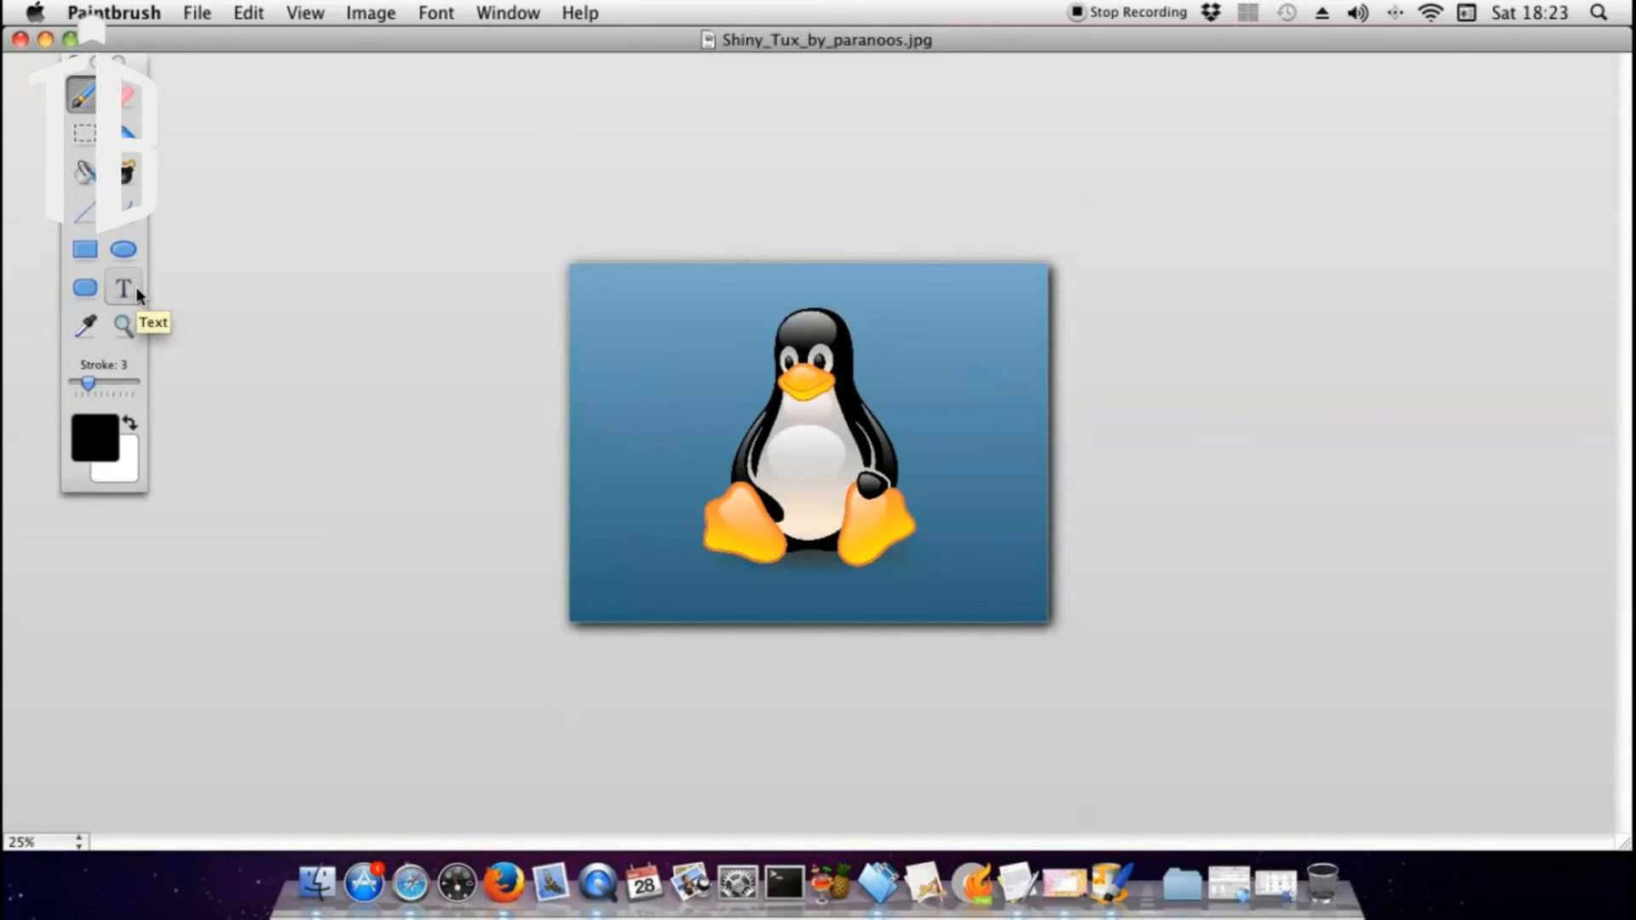
pyautogui.click(108, 437)
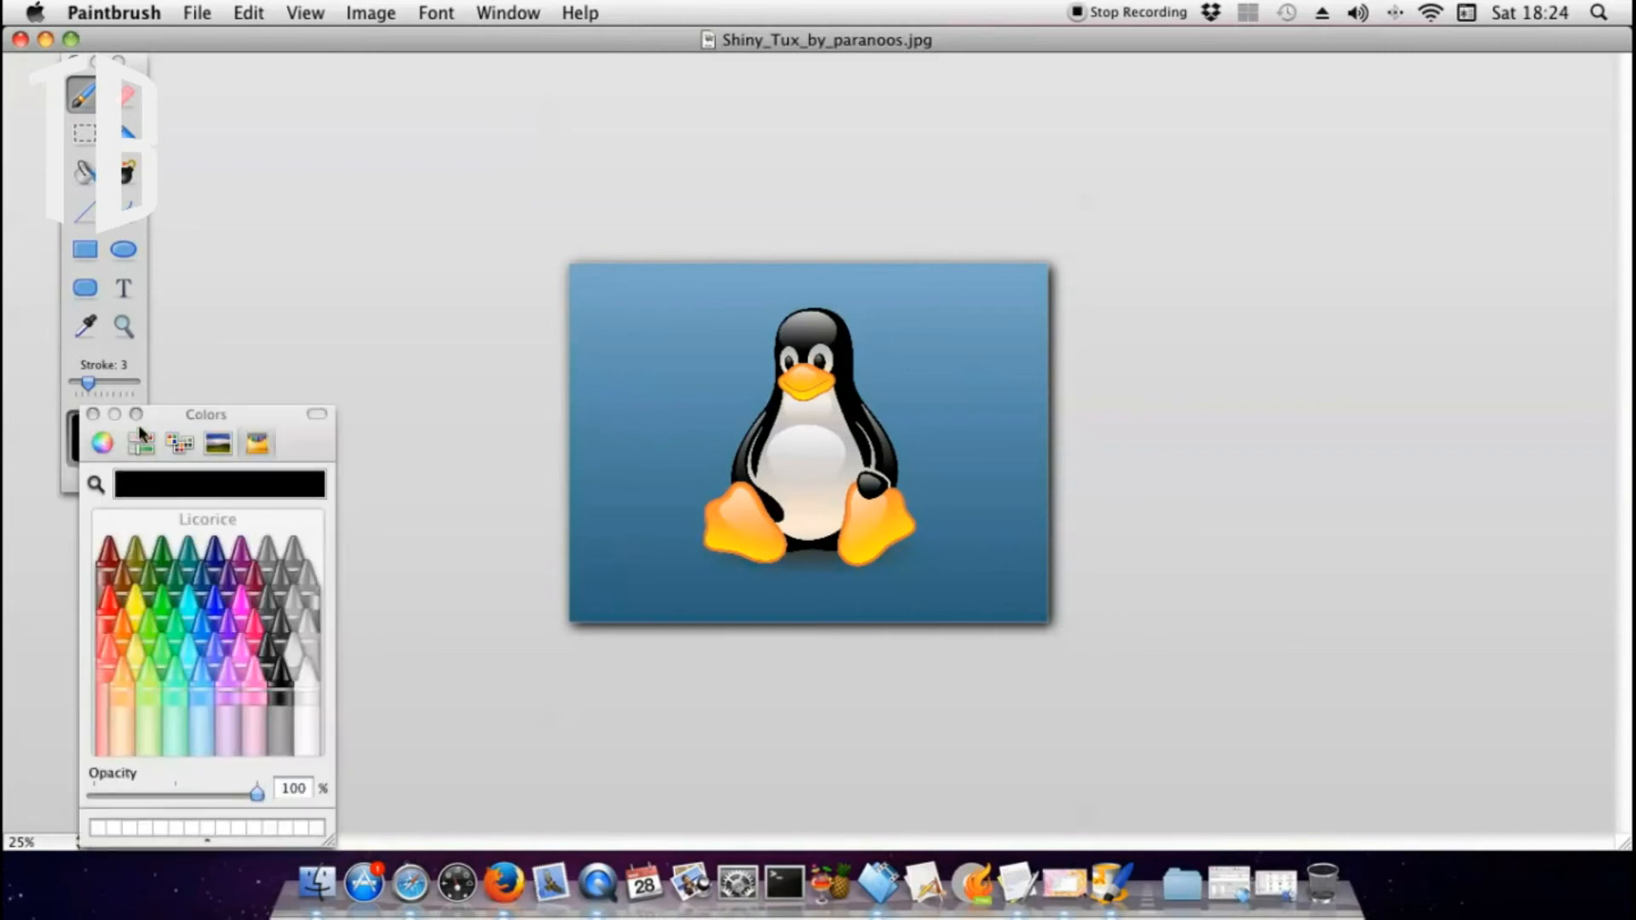
pyautogui.click(109, 613)
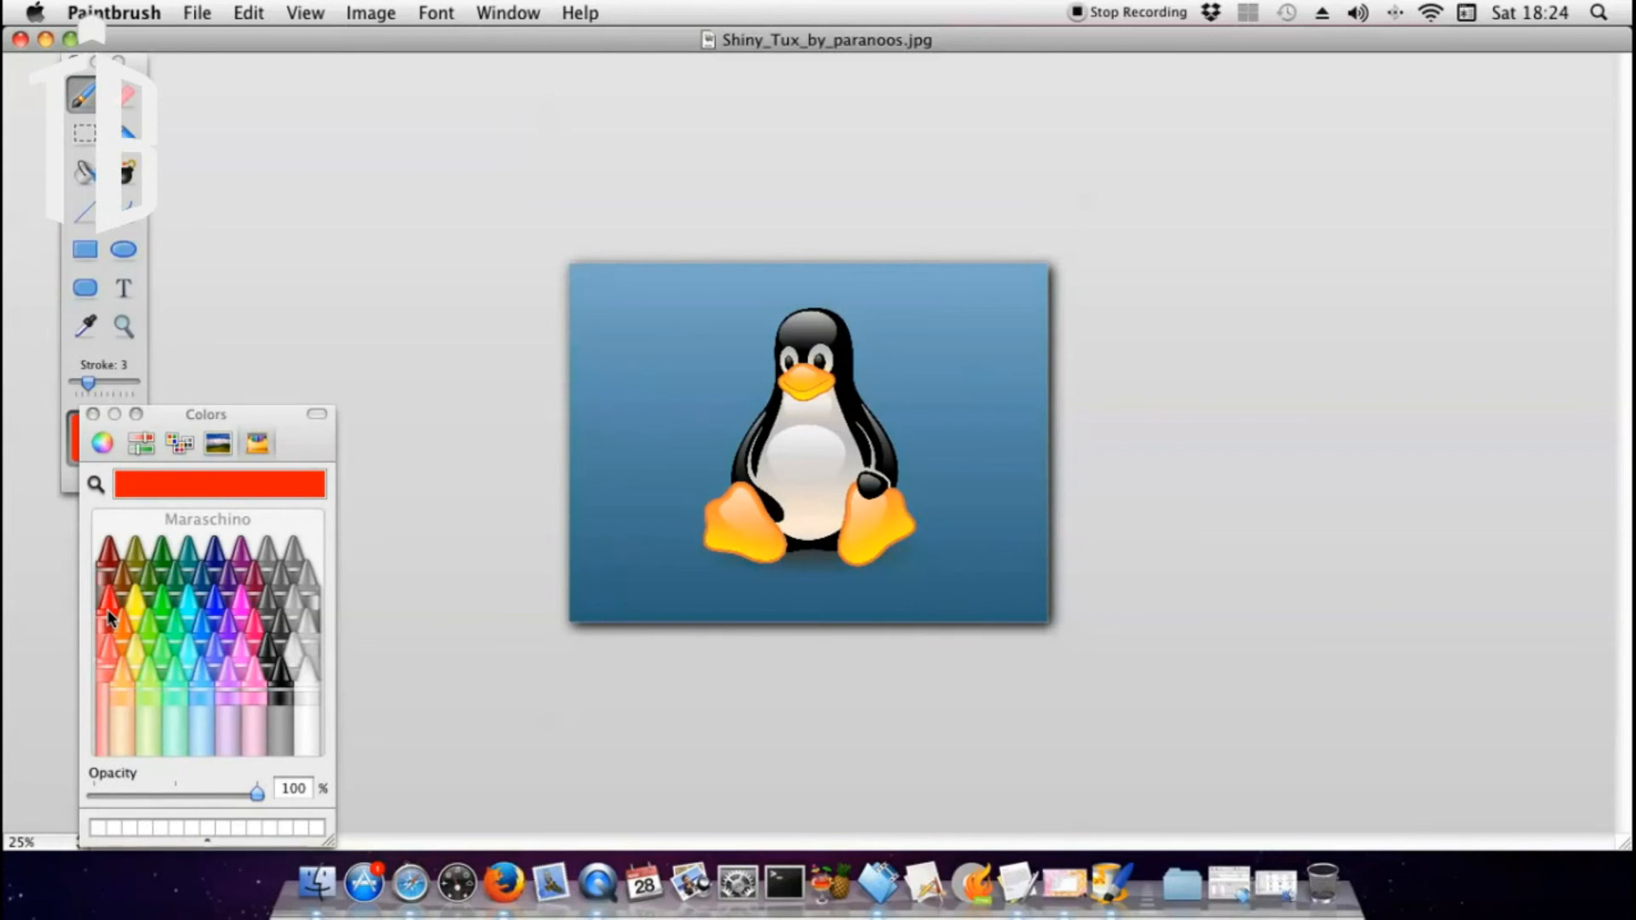
pyautogui.click(92, 415)
# Start a new text item on the penguin image with the Text tool, reading "Here is some text"
pyautogui.click(123, 288)
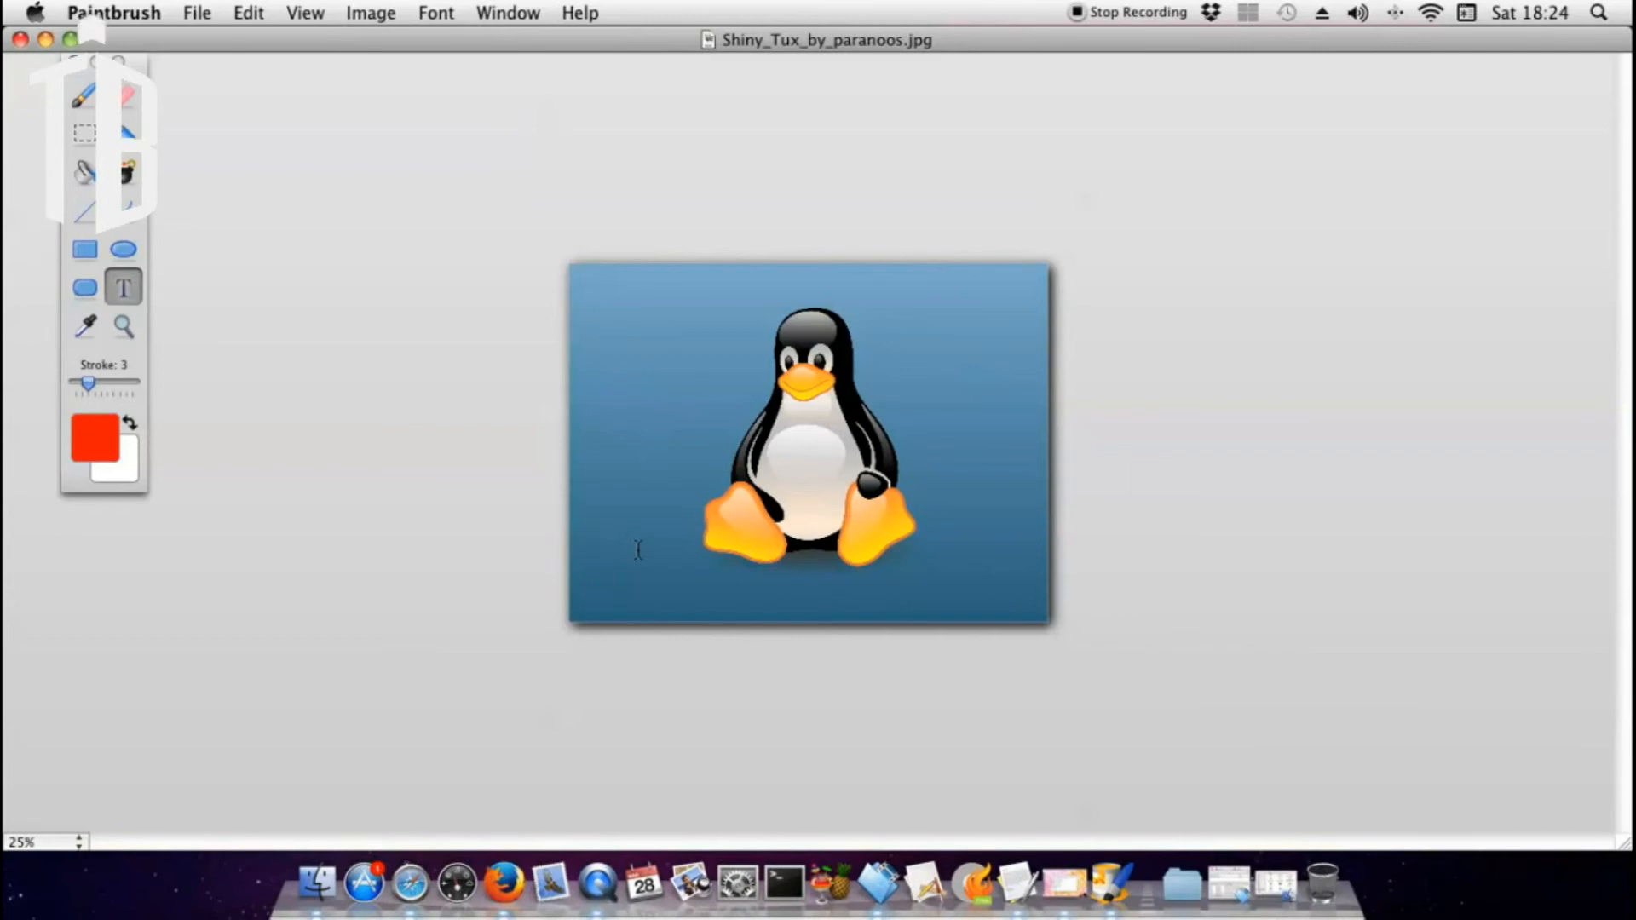
pyautogui.click(672, 576)
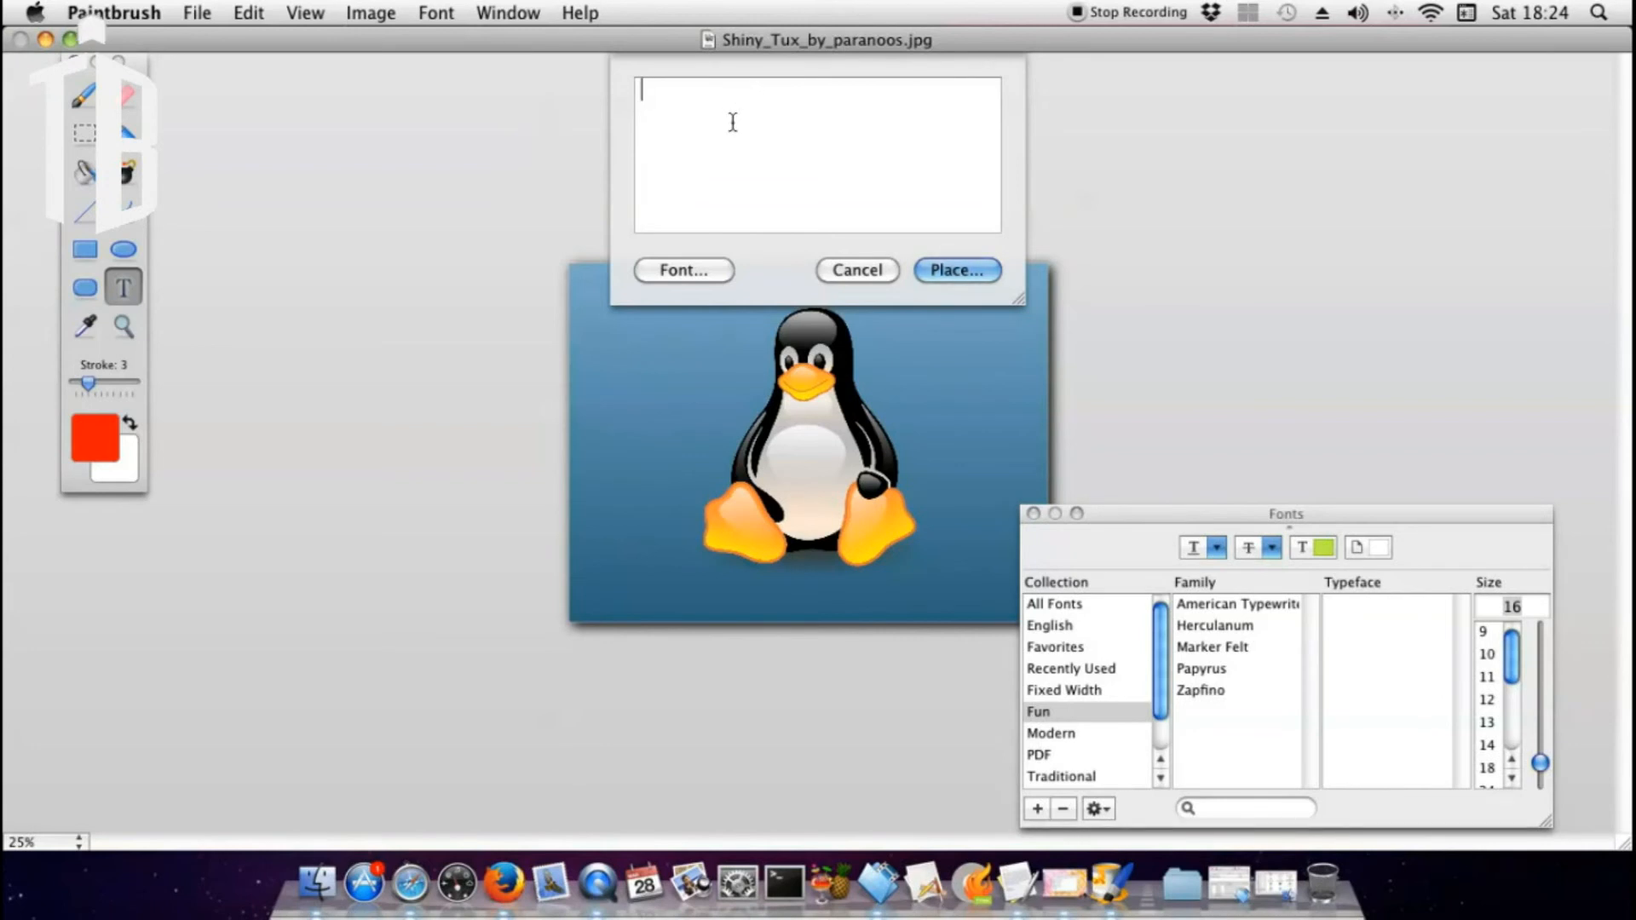
pyautogui.write('Her')
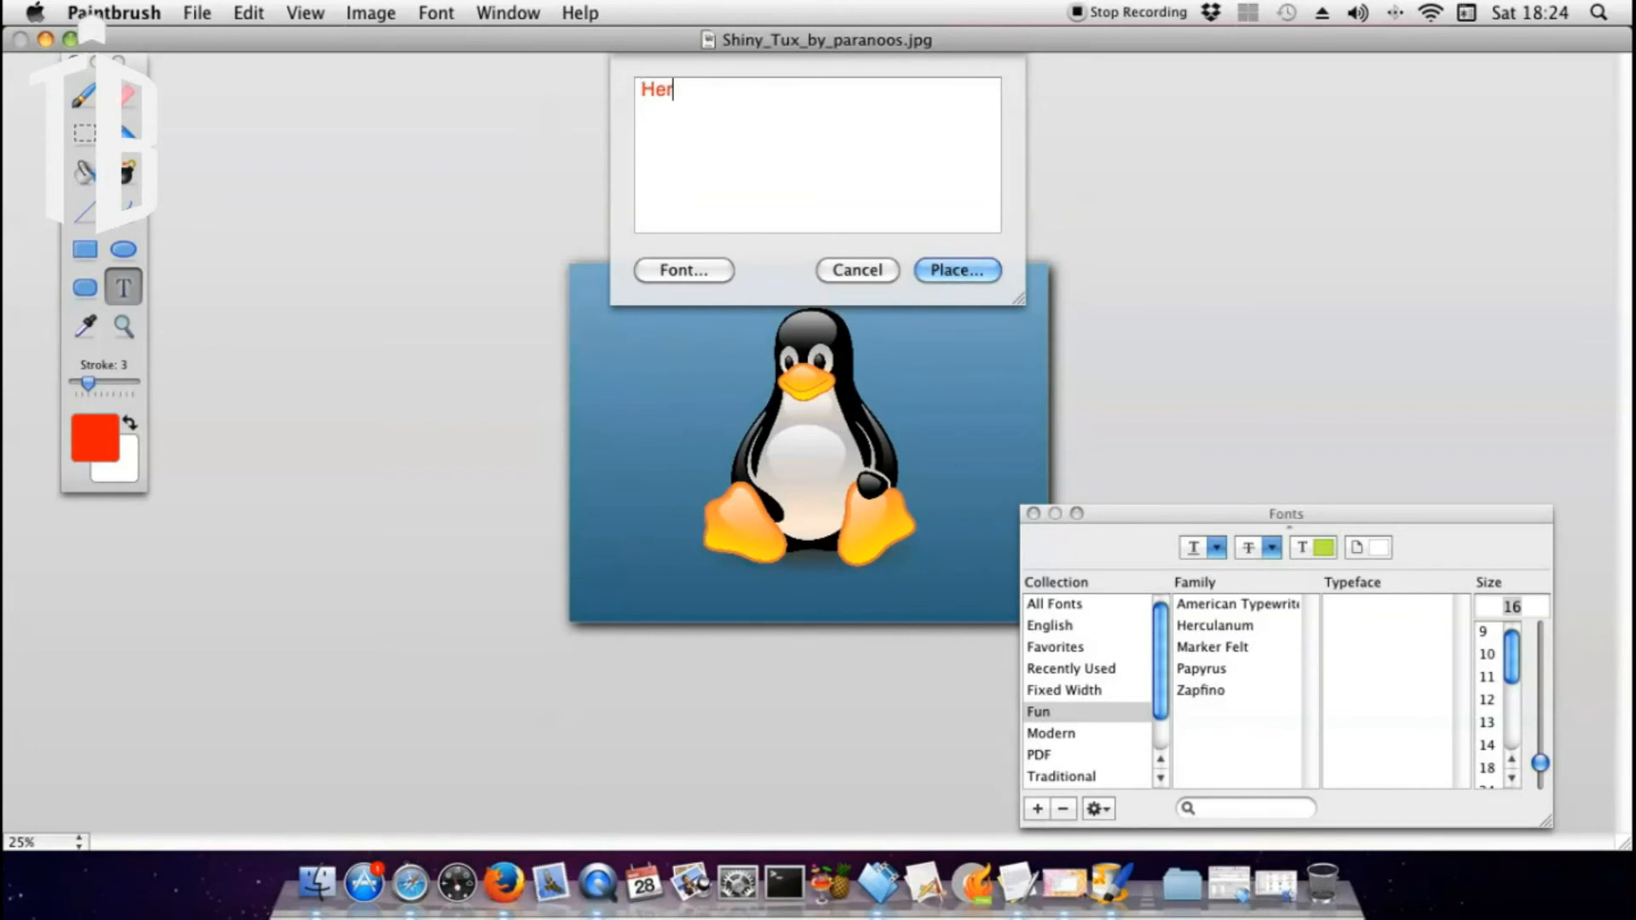
pyautogui.write('e is some text')
# Format all of the entered text as American Typewriter Bold at size 42
pyautogui.moveTo(811, 98); pyautogui.dragTo(584, 78)
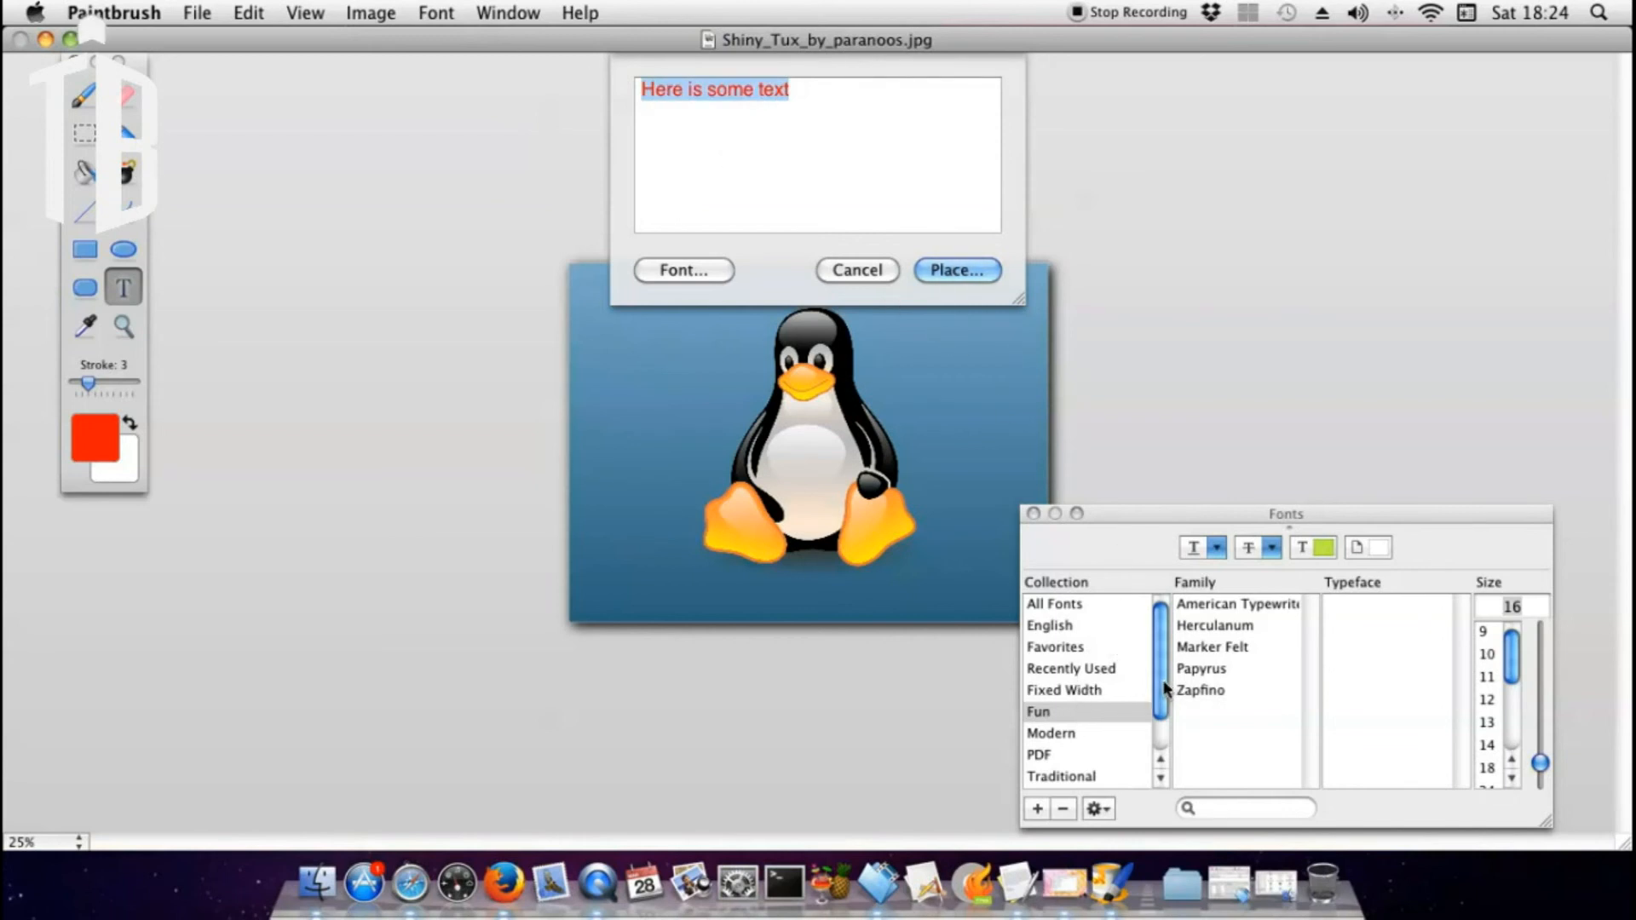
pyautogui.moveTo(1157, 681); pyautogui.dragTo(1161, 640)
pyautogui.click(1188, 605)
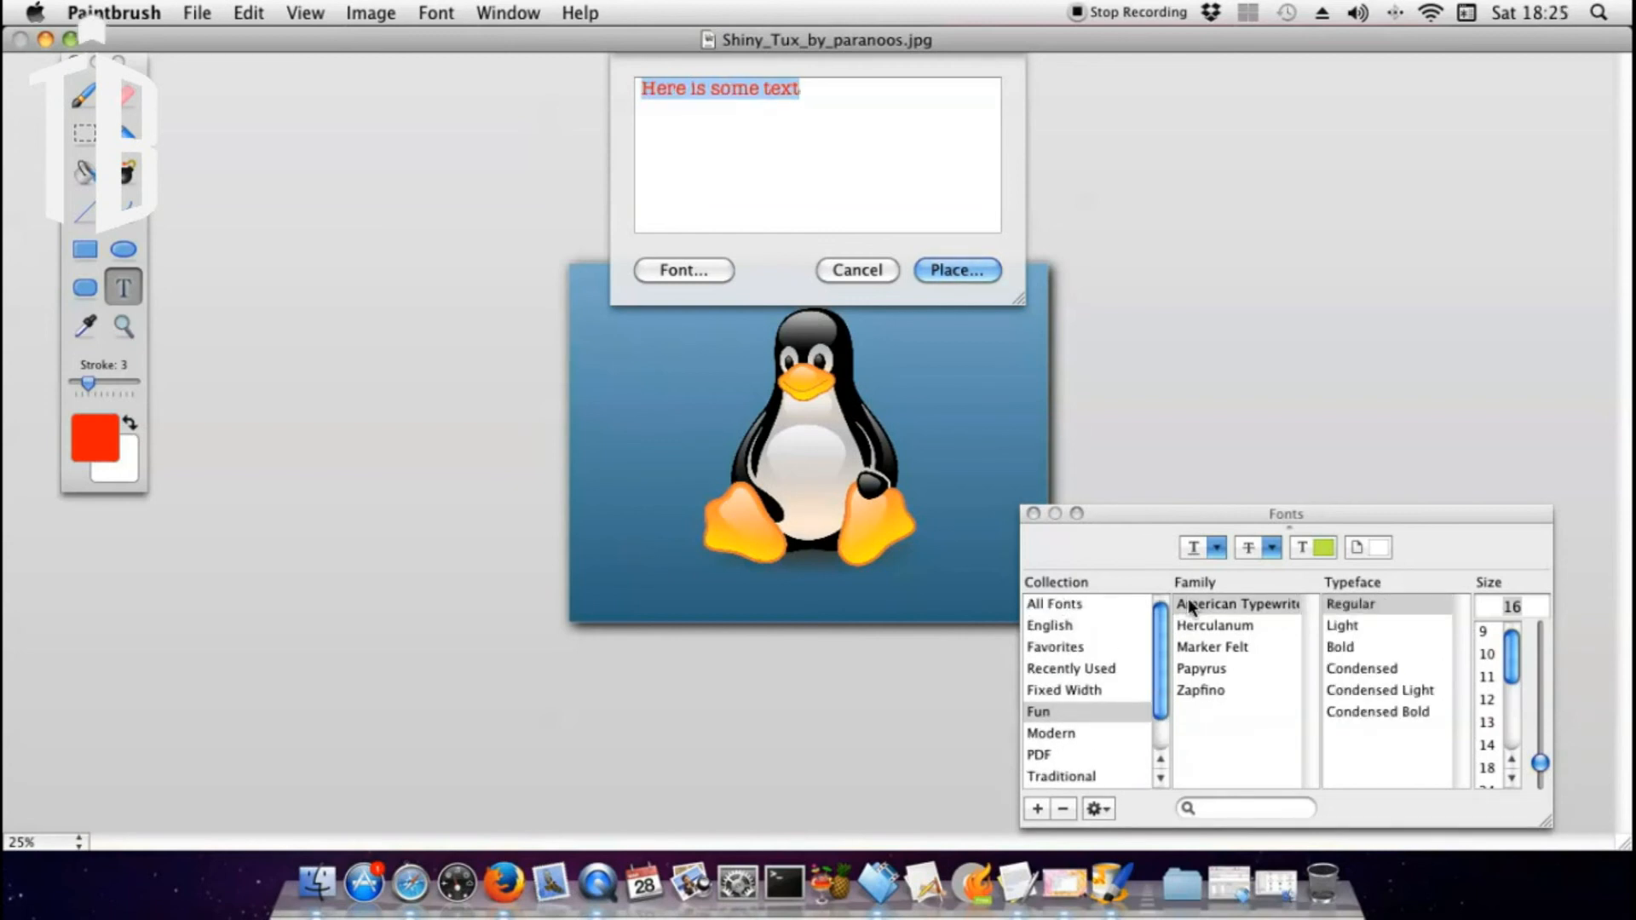
pyautogui.click(1336, 650)
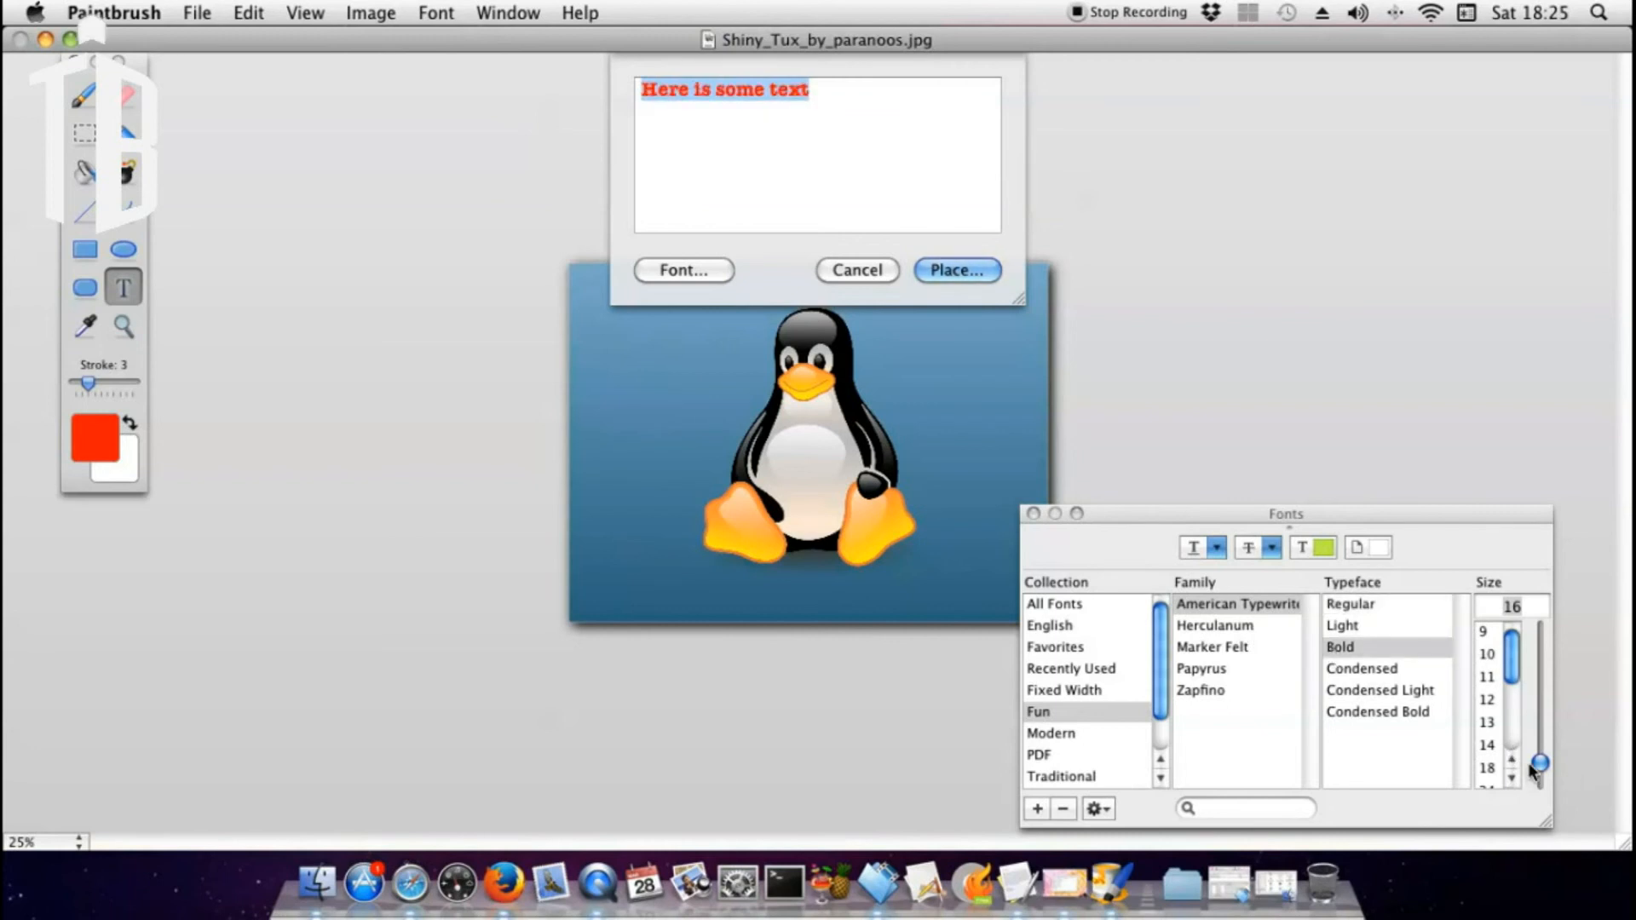
pyautogui.moveTo(1531, 767); pyautogui.dragTo(1543, 706)
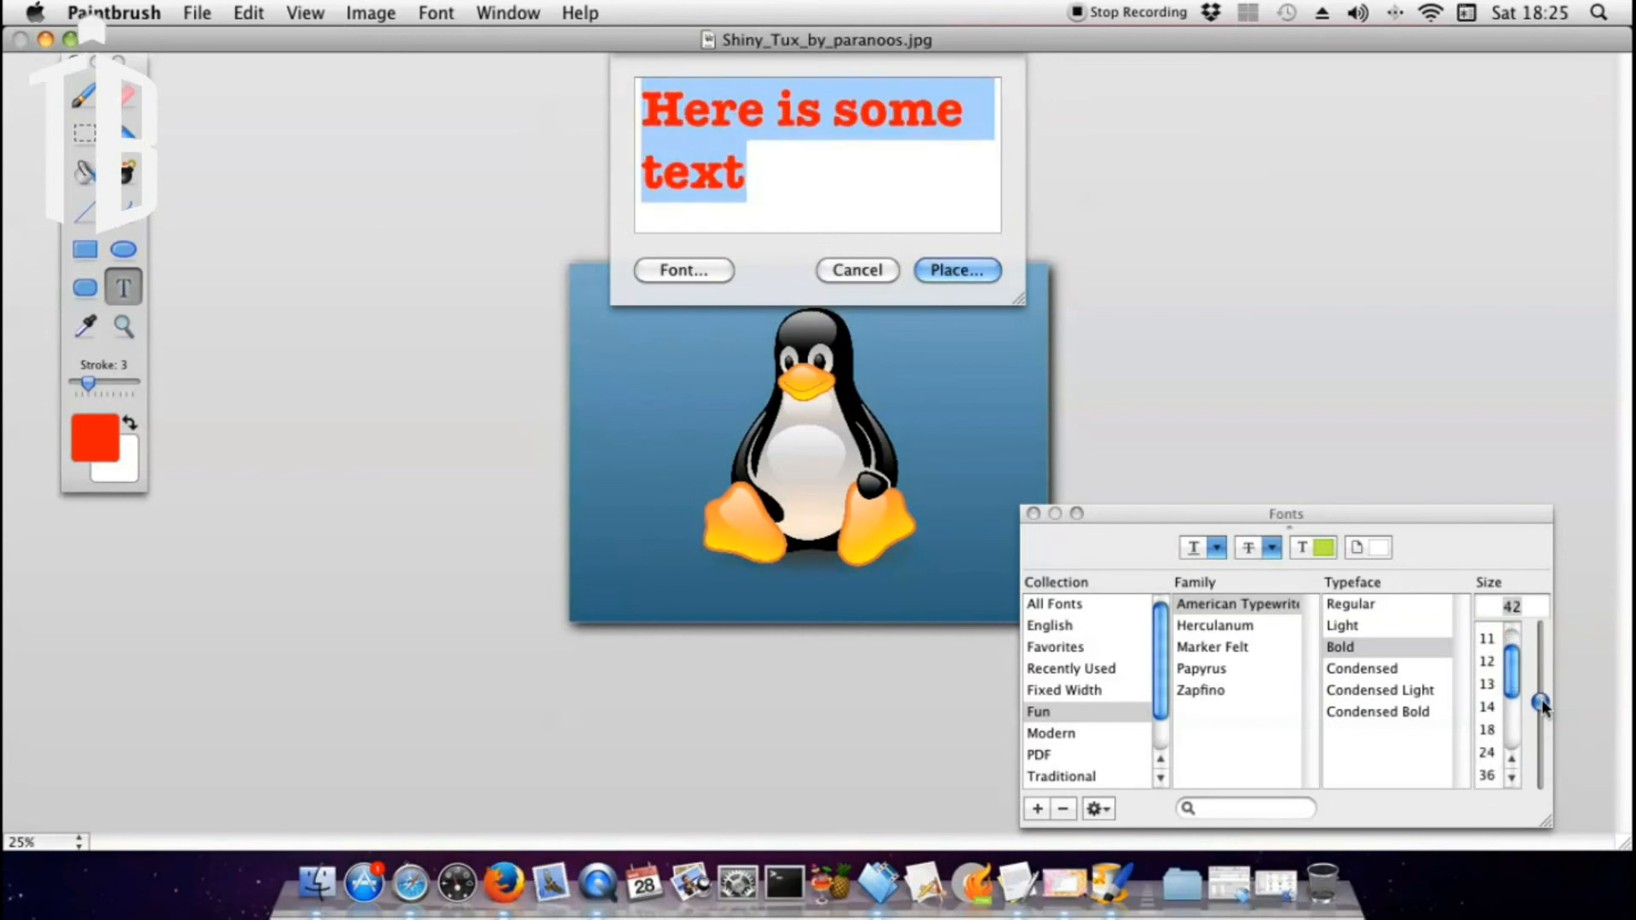
# Try the Papyrus font on the text in its Condensed and Regular typefaces
pyautogui.click(1205, 664)
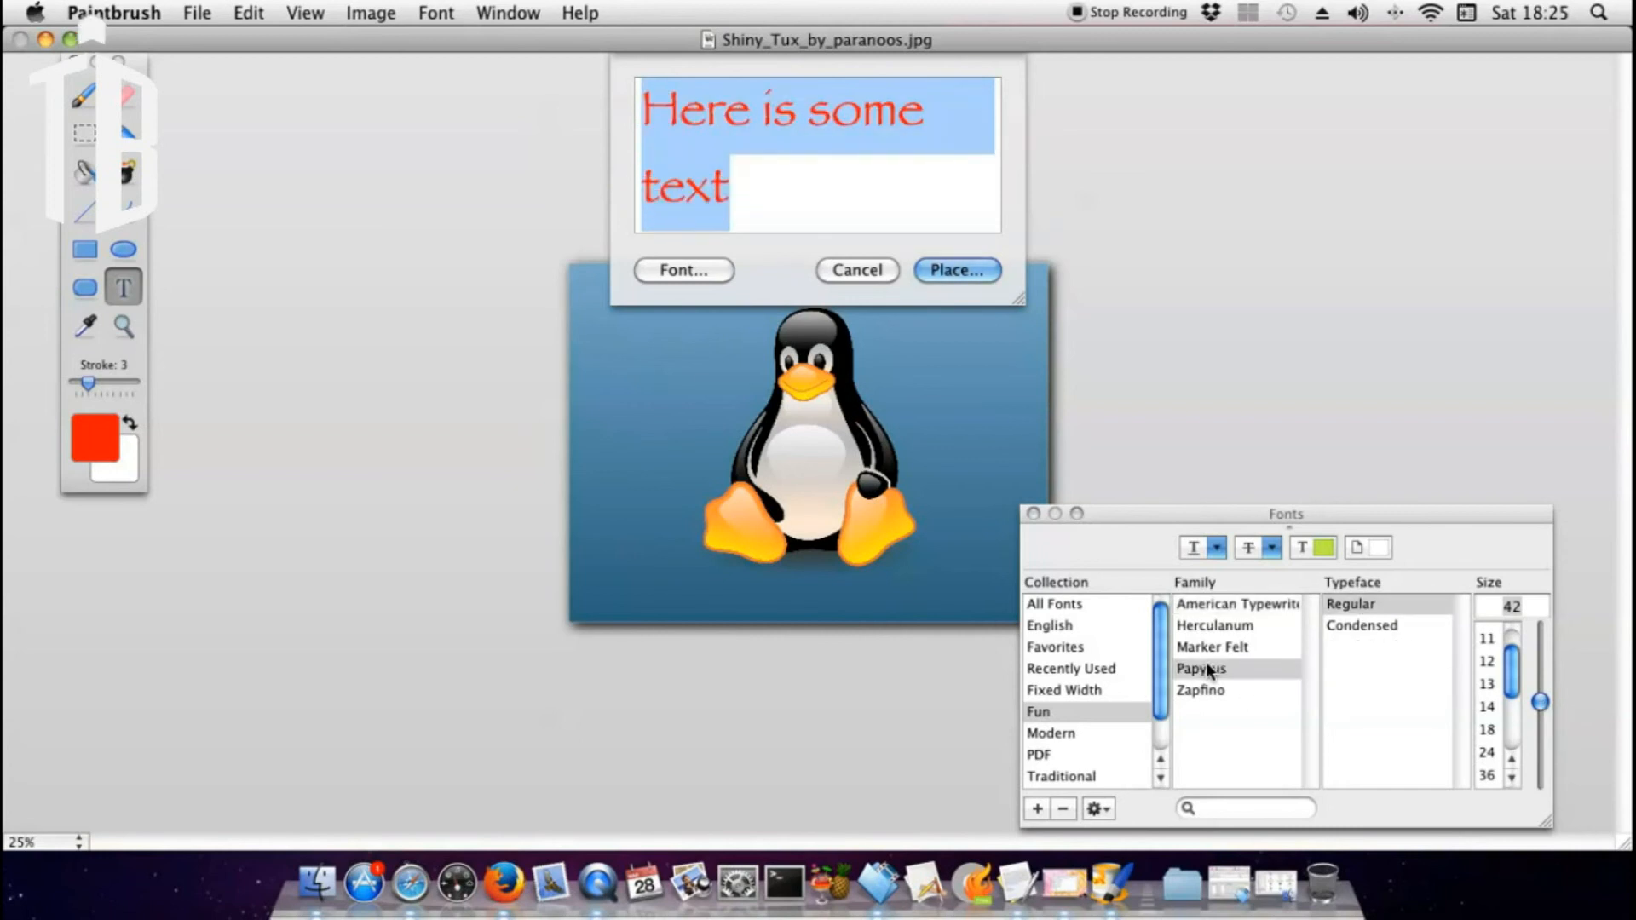
pyautogui.click(1373, 628)
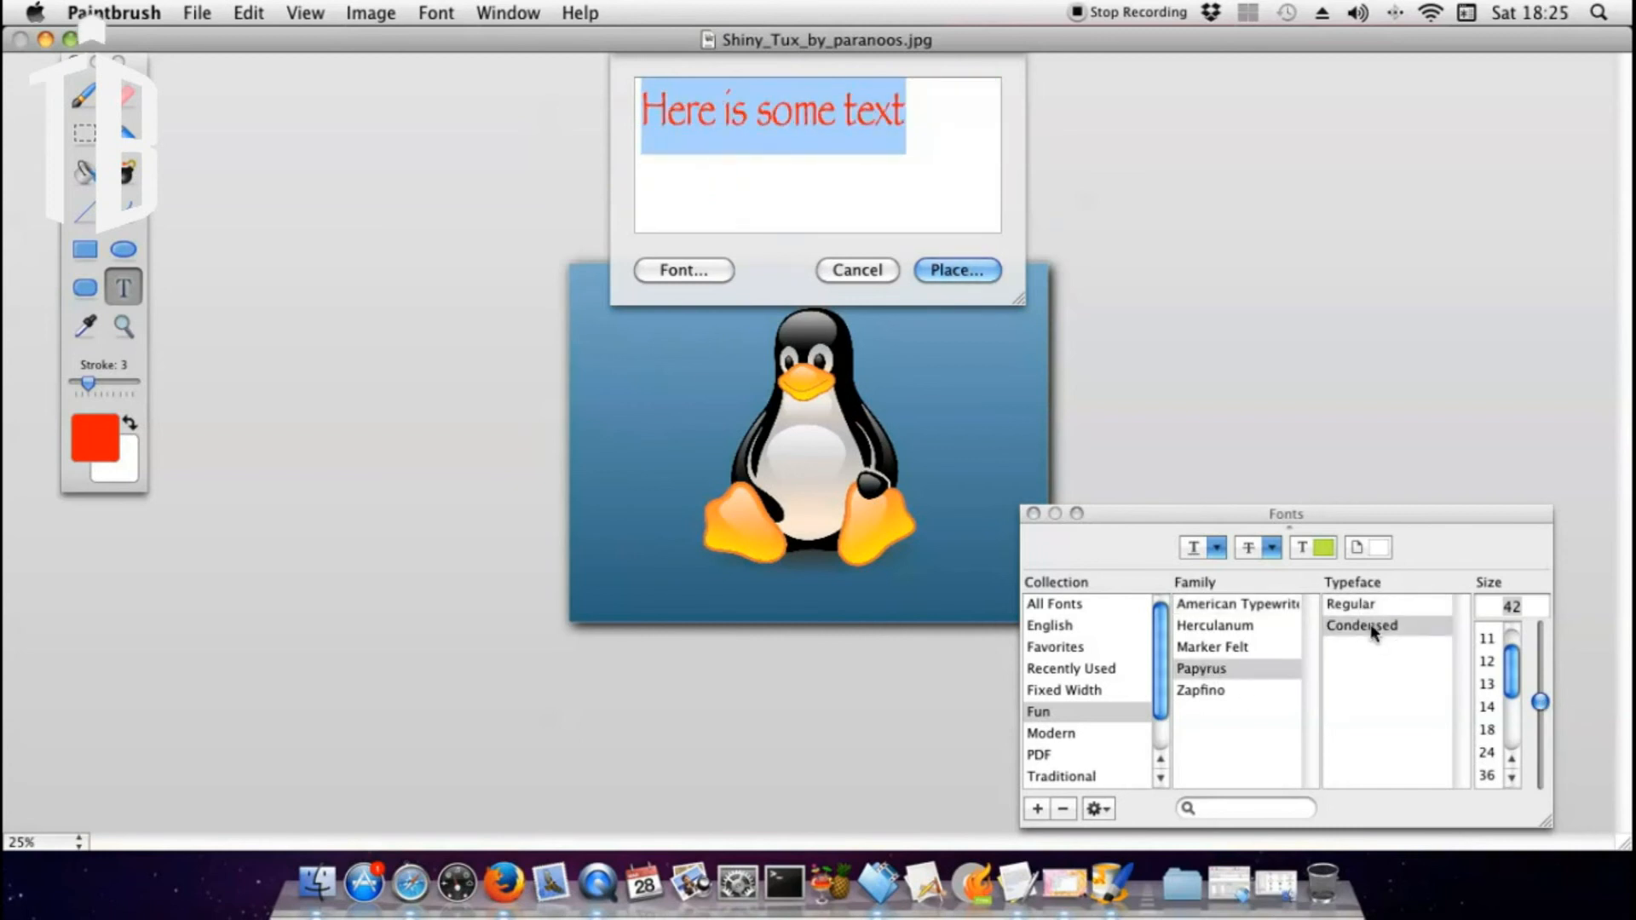
pyautogui.click(1353, 605)
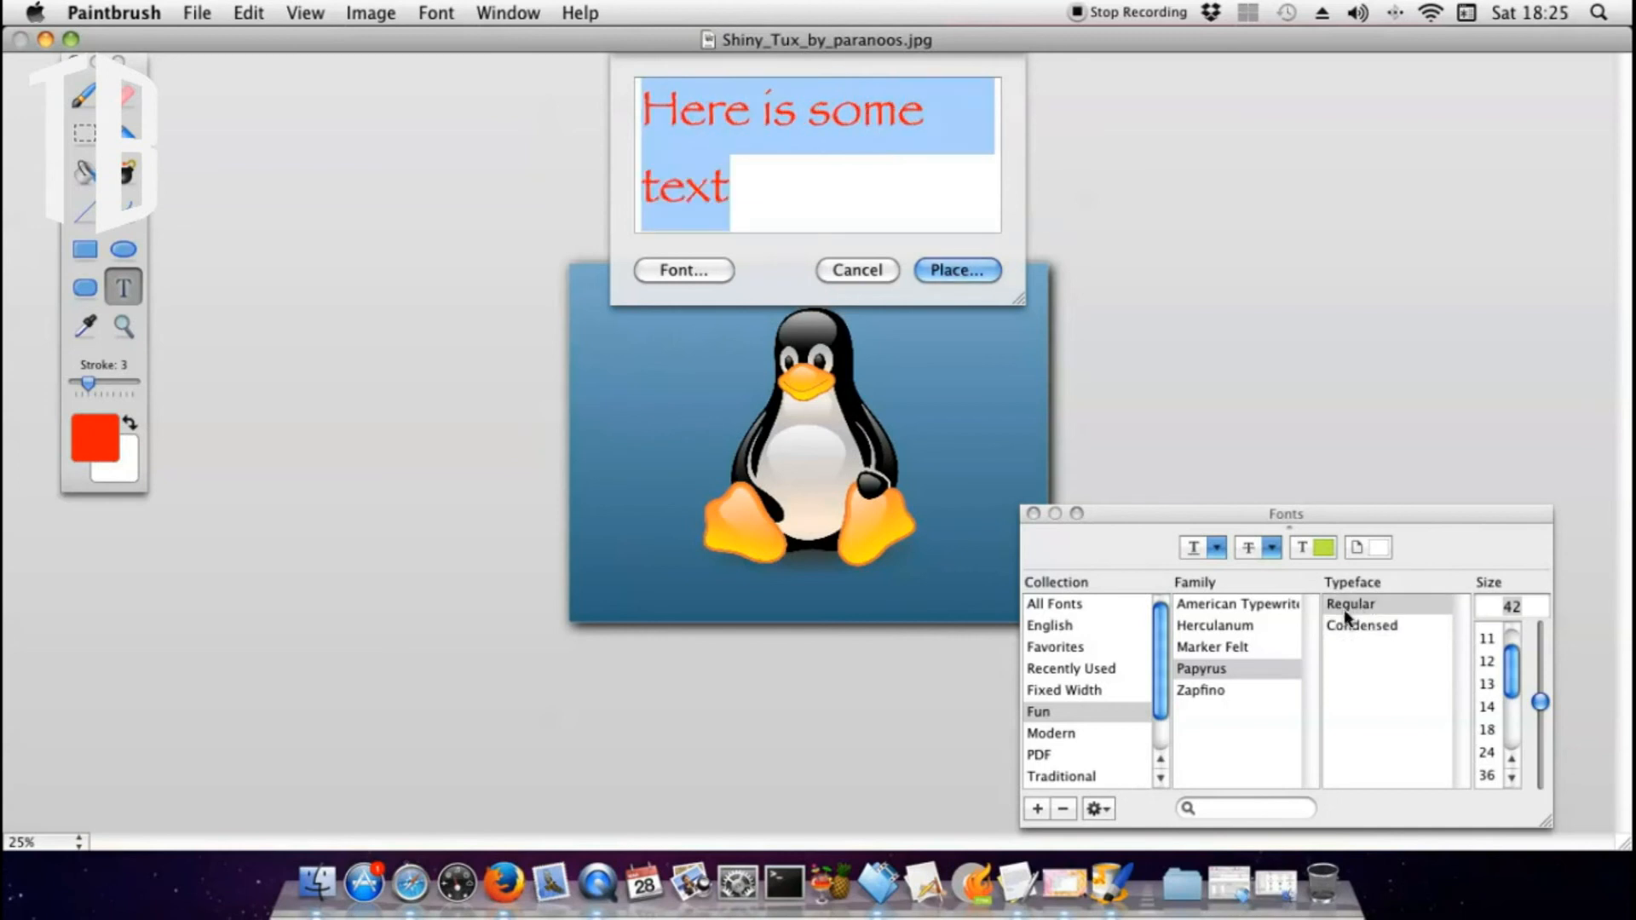
# Change the text's font to Marker Felt Thin and place the text just below the penguin's feet
pyautogui.click(1194, 651)
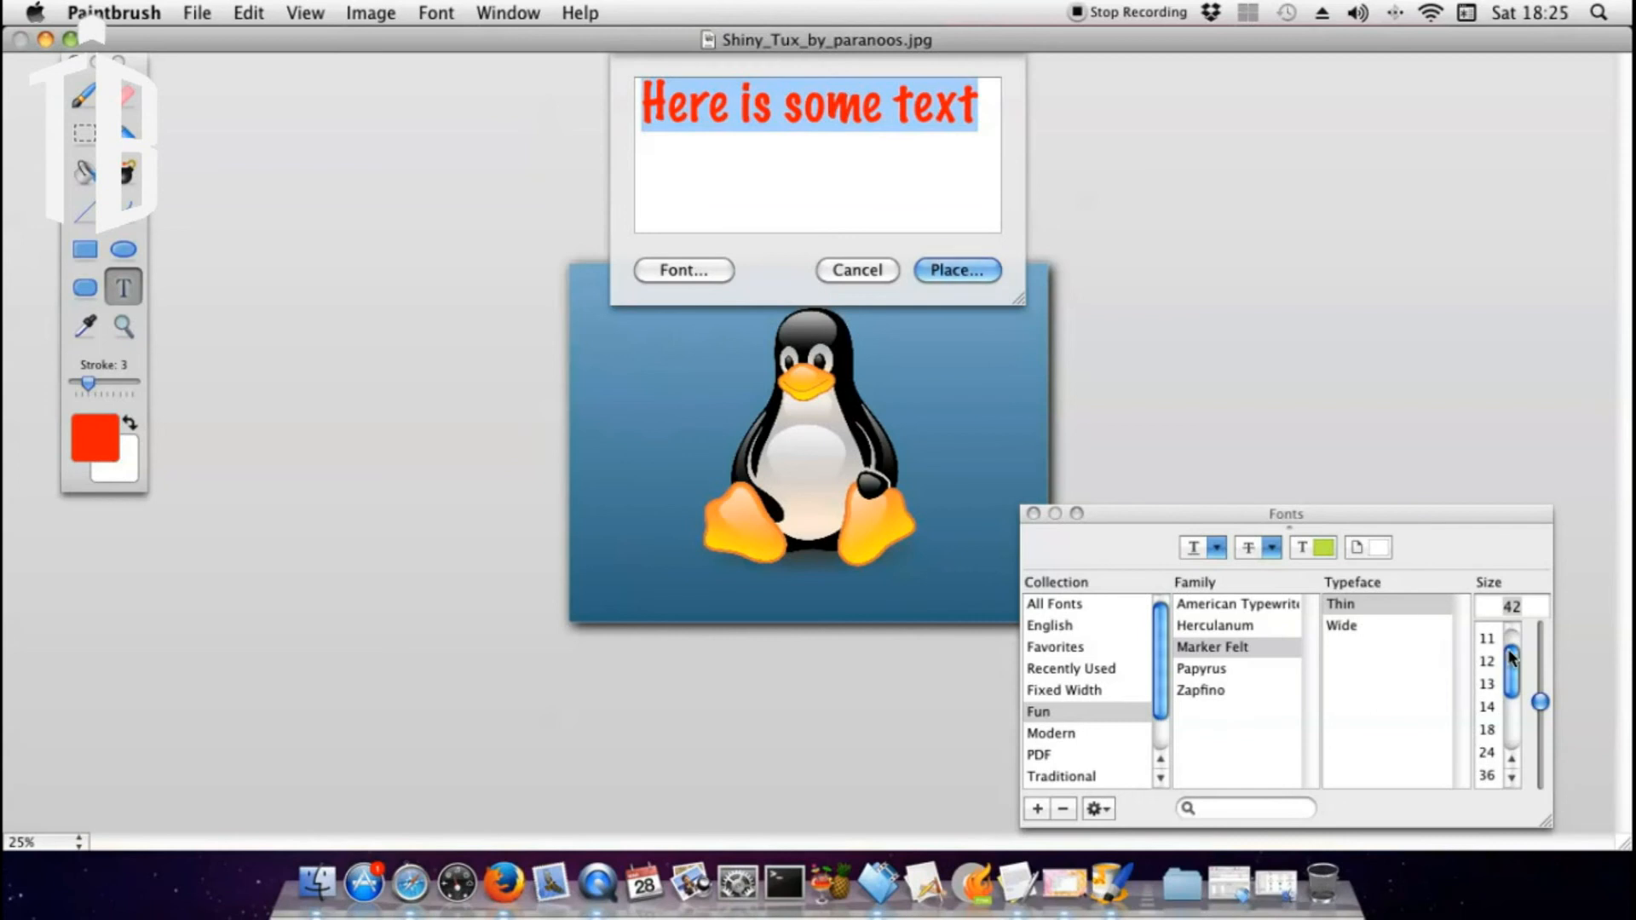
pyautogui.click(939, 265)
pyautogui.moveTo(704, 542); pyautogui.dragTo(761, 601)
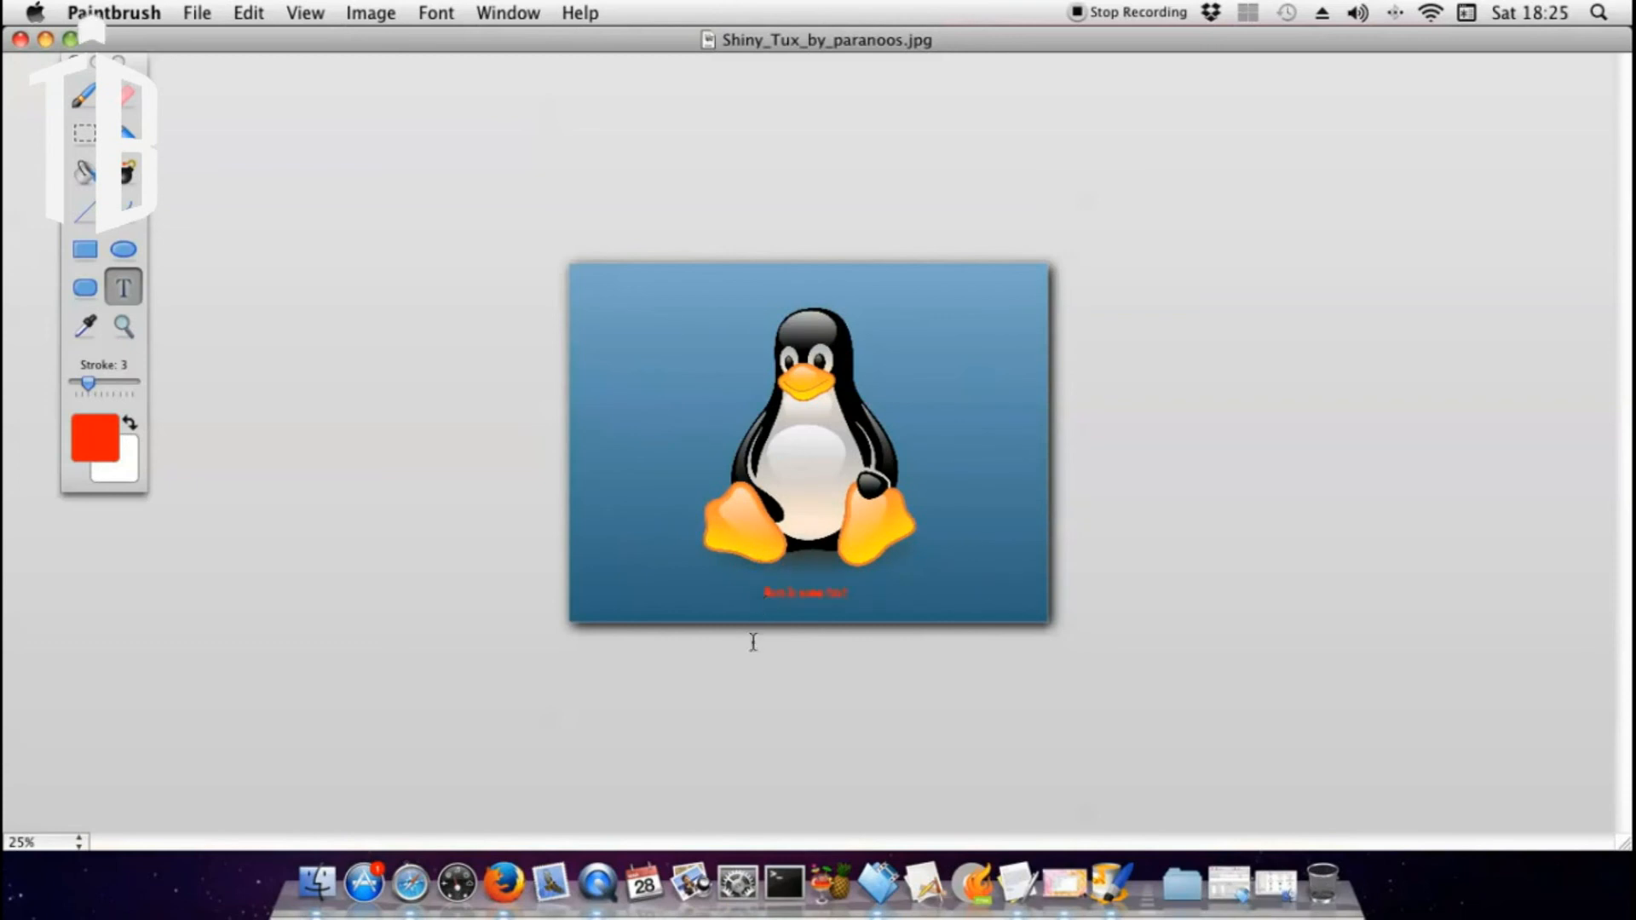
# Create a second copy of the text at size 72 and place it across the flipper beside the penguin's chest
pyautogui.click(803, 590)
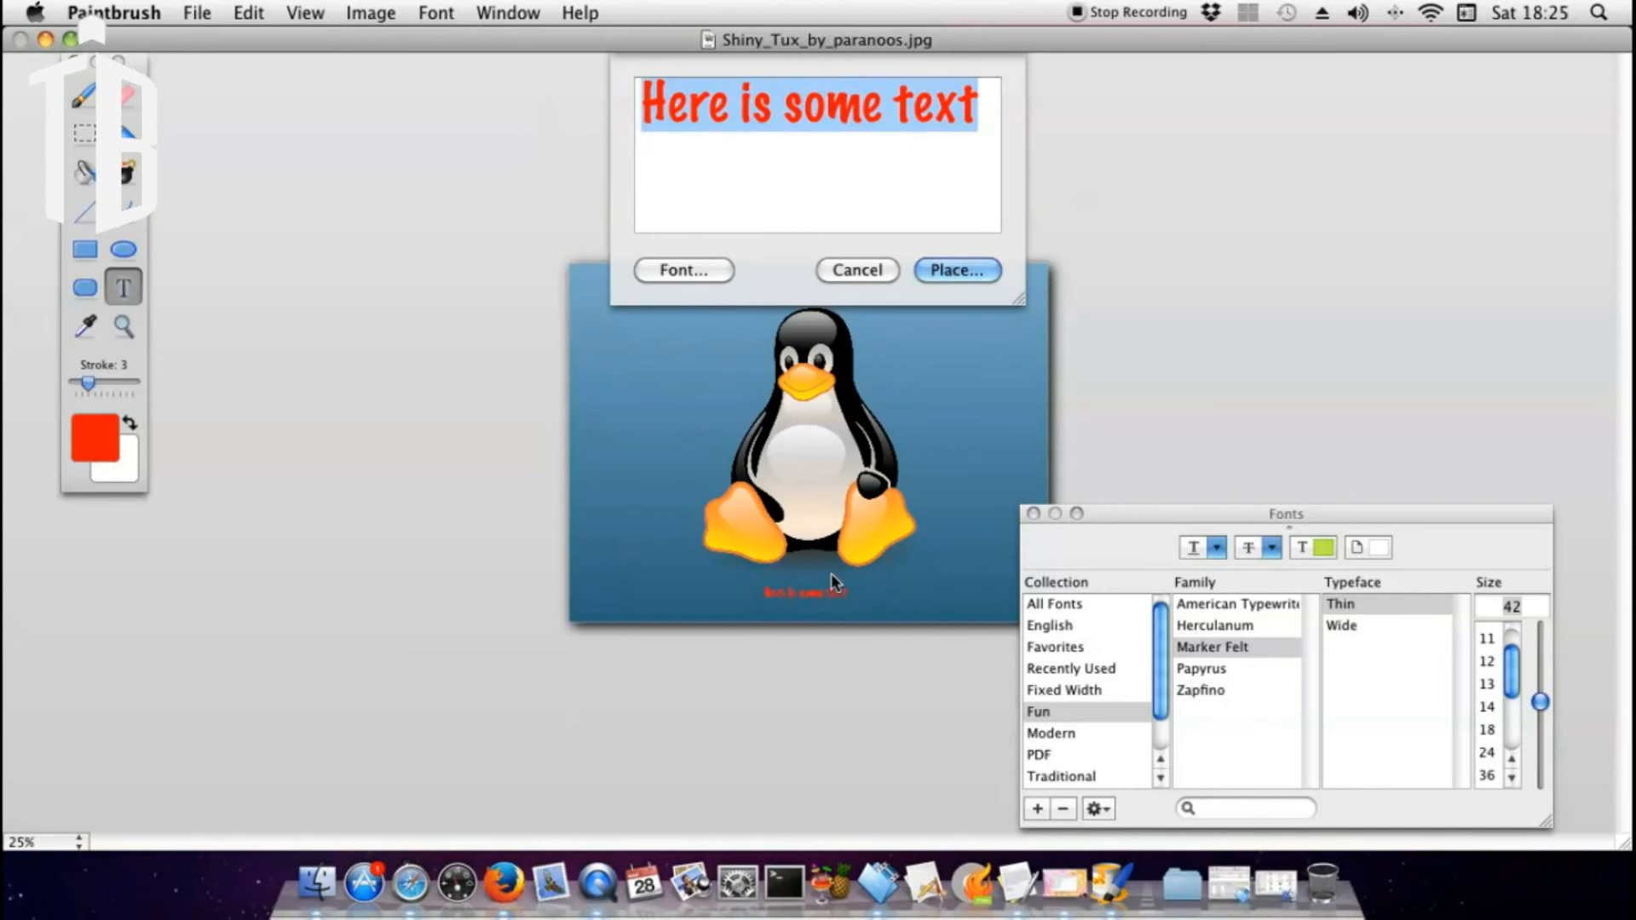
pyautogui.moveTo(1540, 702); pyautogui.dragTo(1541, 630)
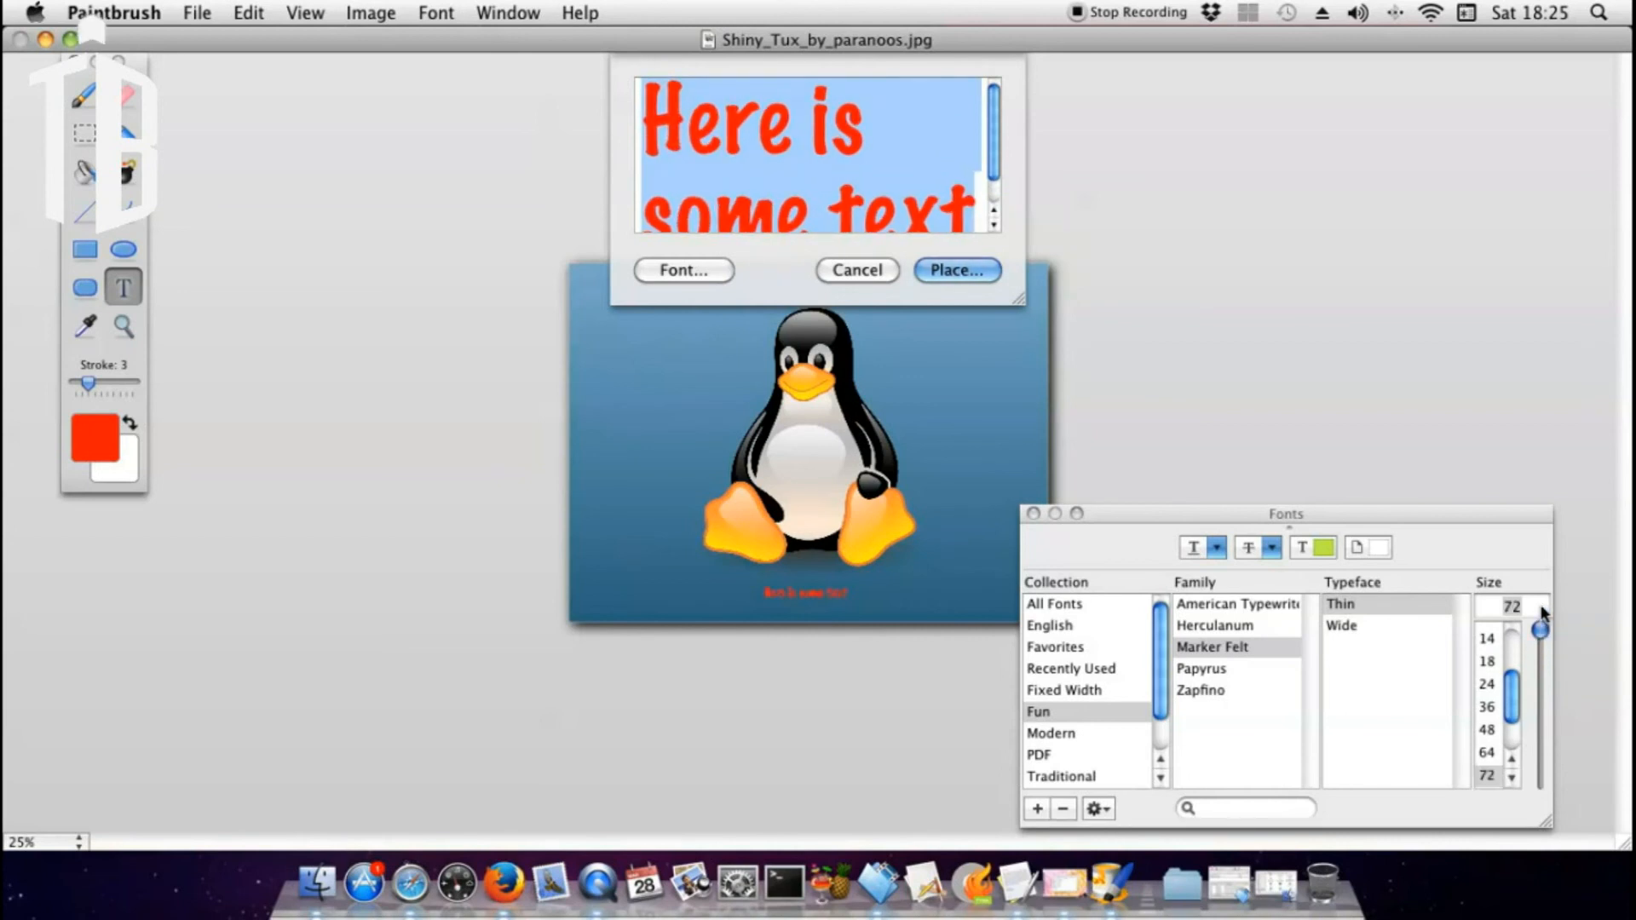
pyautogui.click(958, 271)
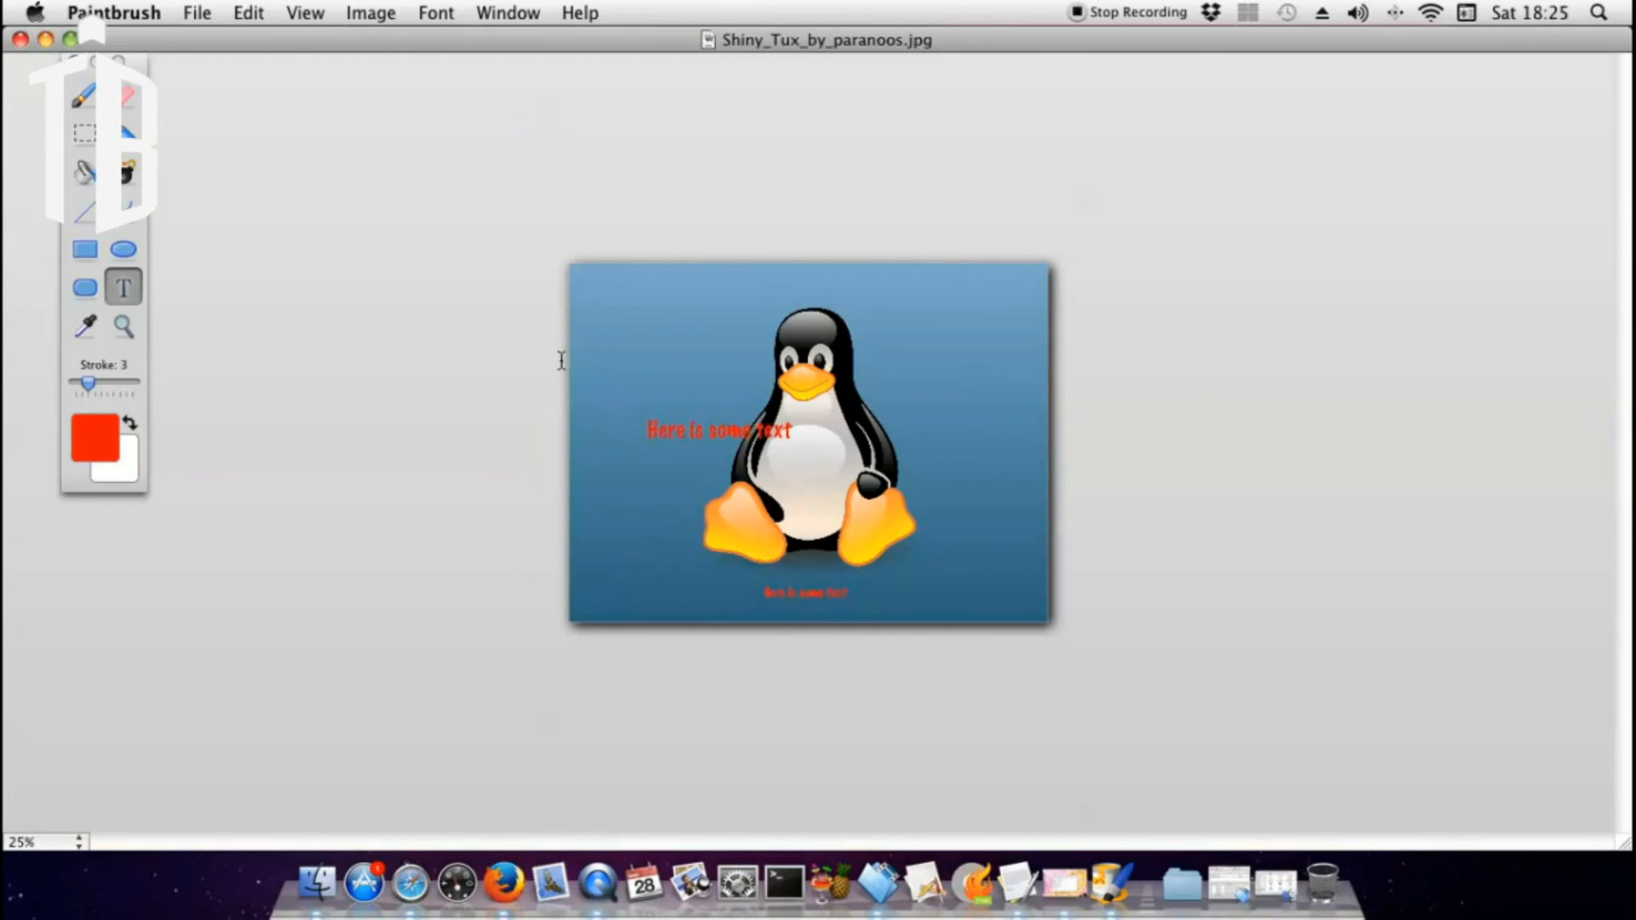
# Create a third copy of the text at size 150 and place it across the bottom of the penguin's feet
pyautogui.click(647, 307)
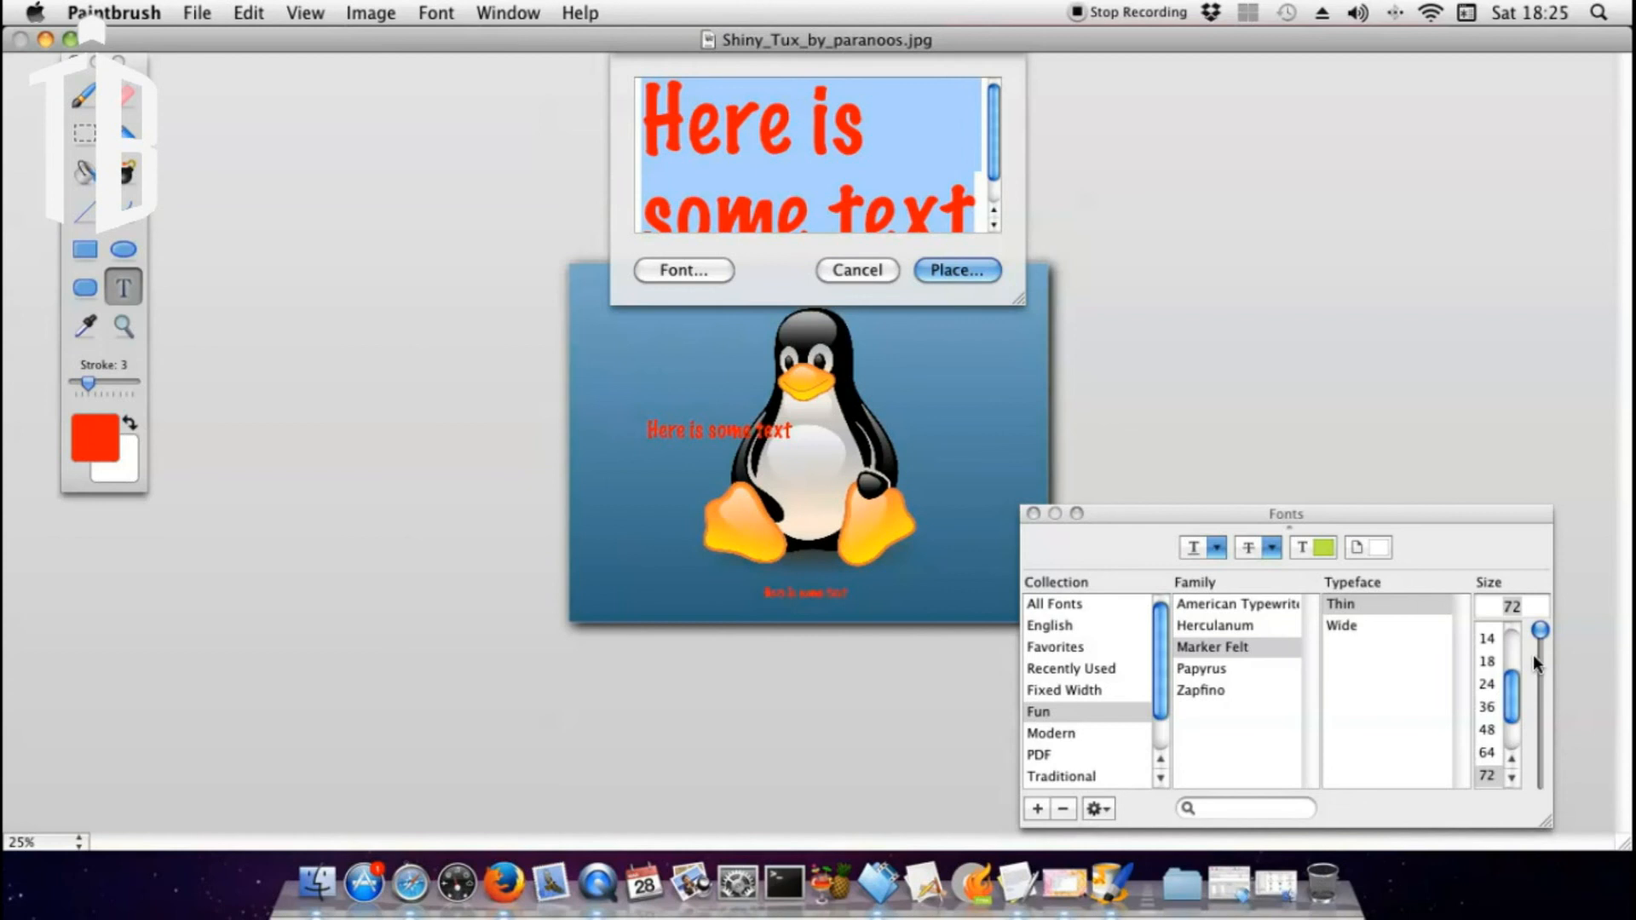
pyautogui.click(1526, 606)
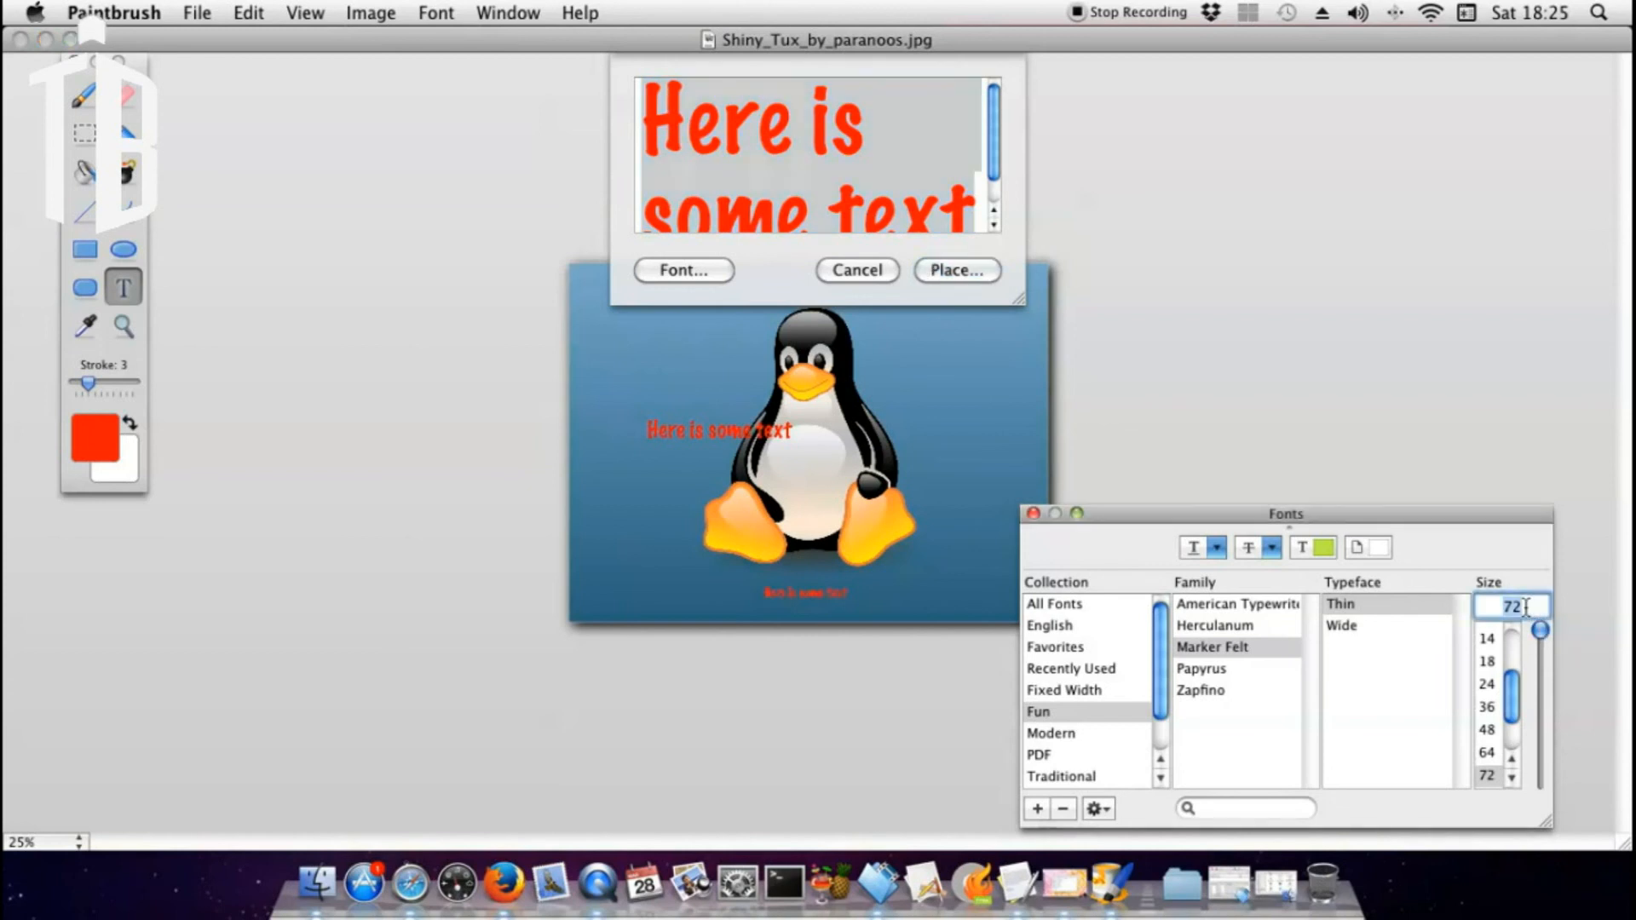
pyautogui.write('150')
pyautogui.press('Return')
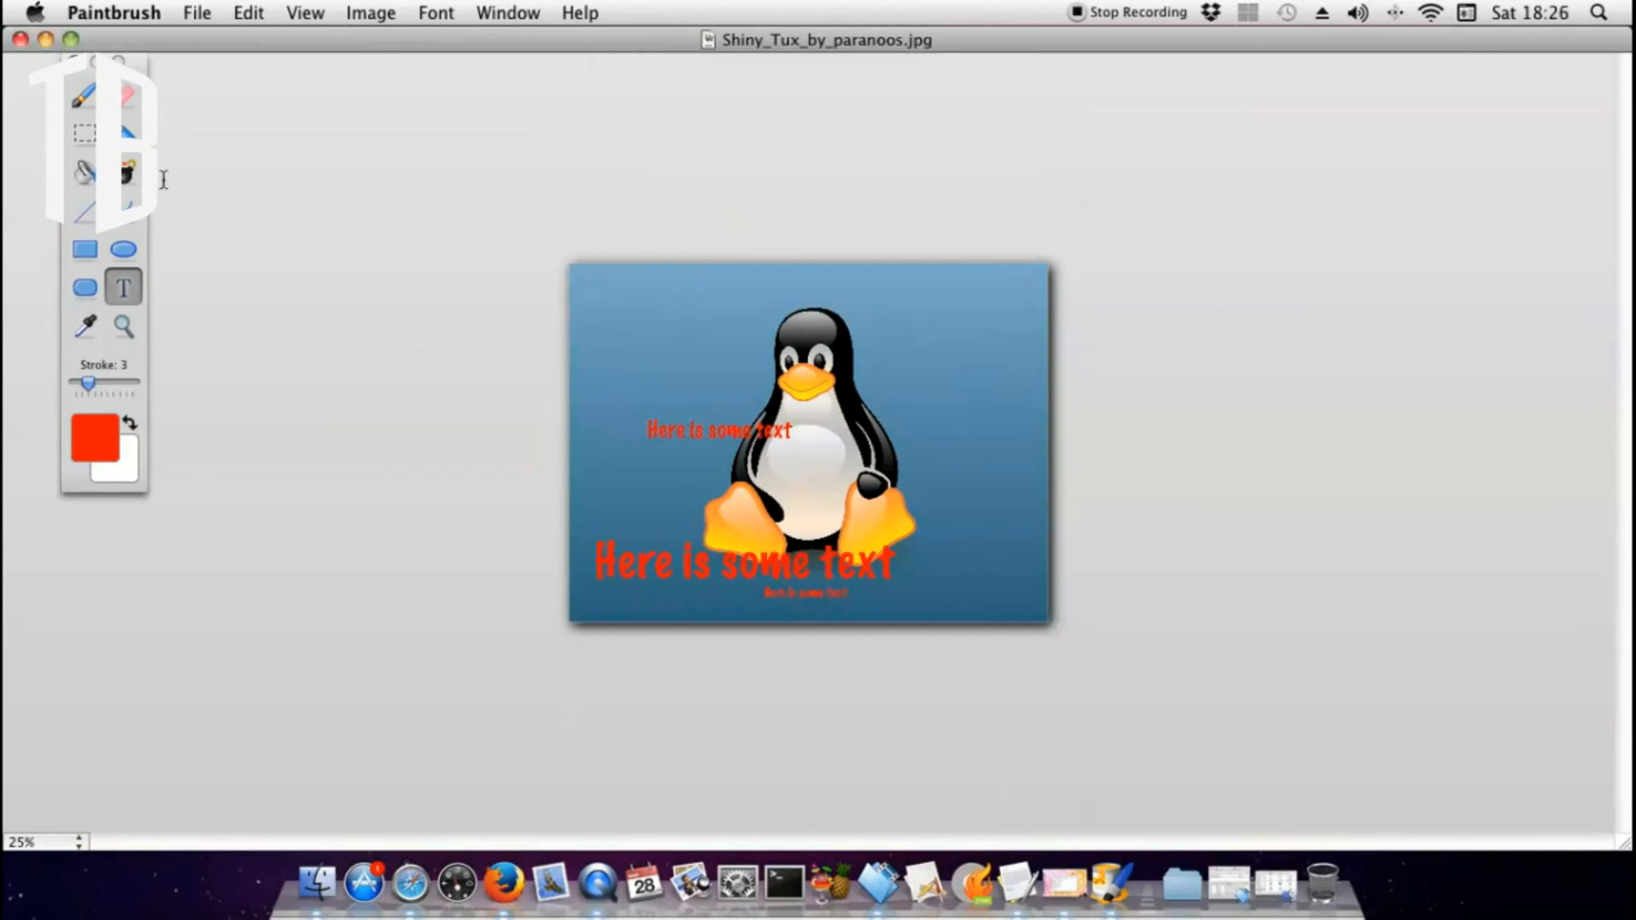
# Paint a red brush stroke across the word "Here" in the largest text
pyautogui.click(130, 128)
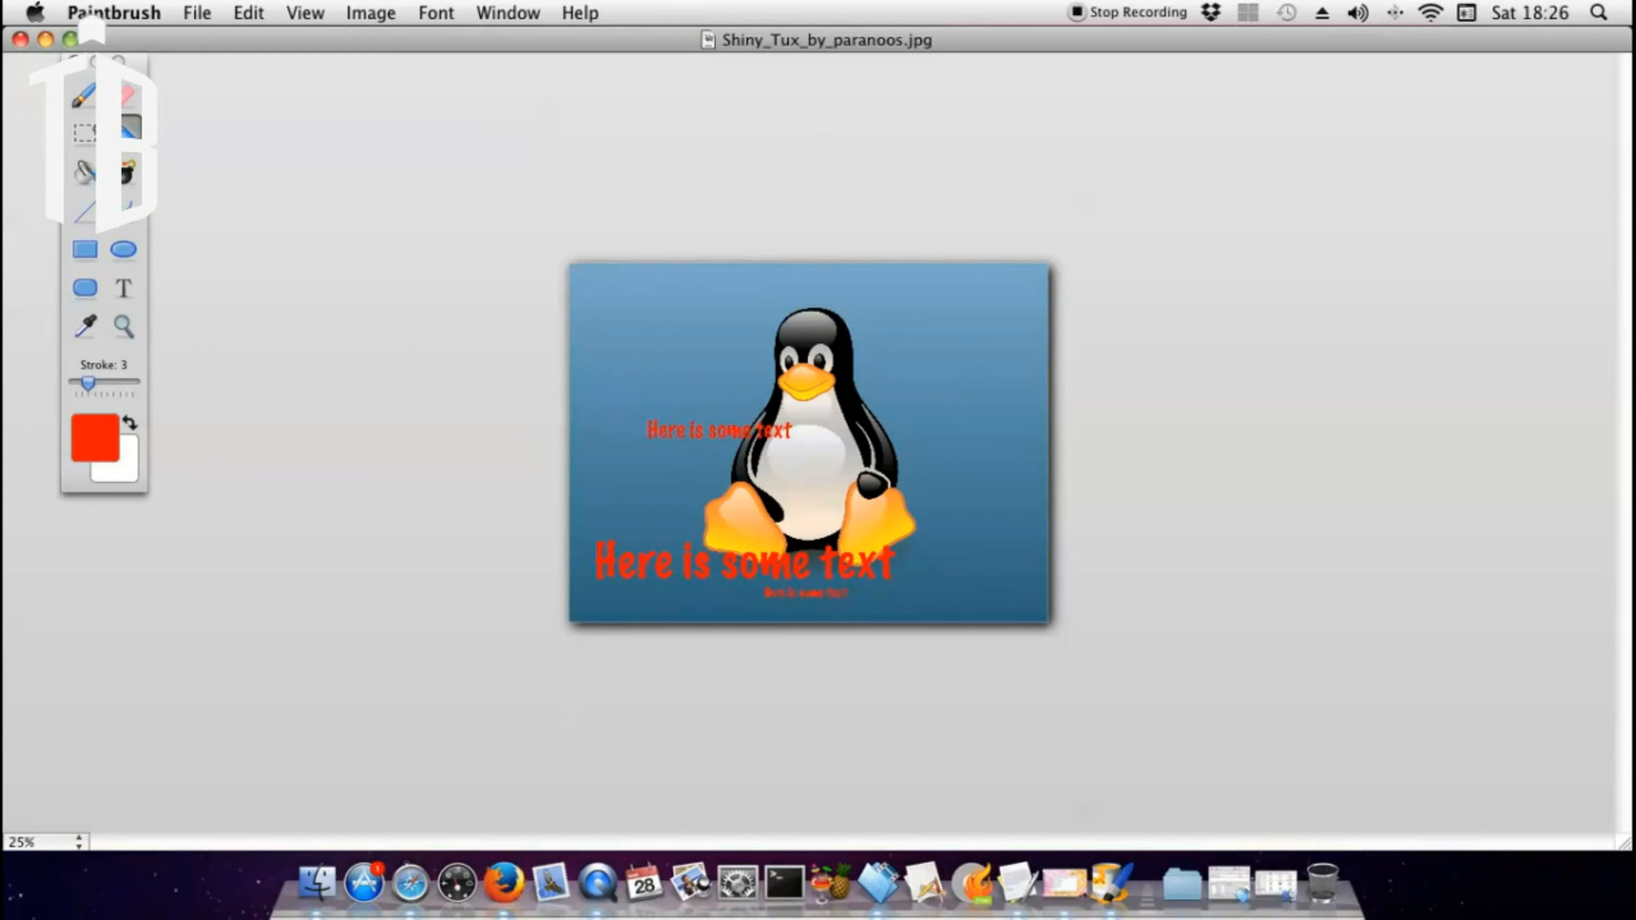
pyautogui.click(83, 95)
pyautogui.moveTo(588, 569); pyautogui.dragTo(700, 561)
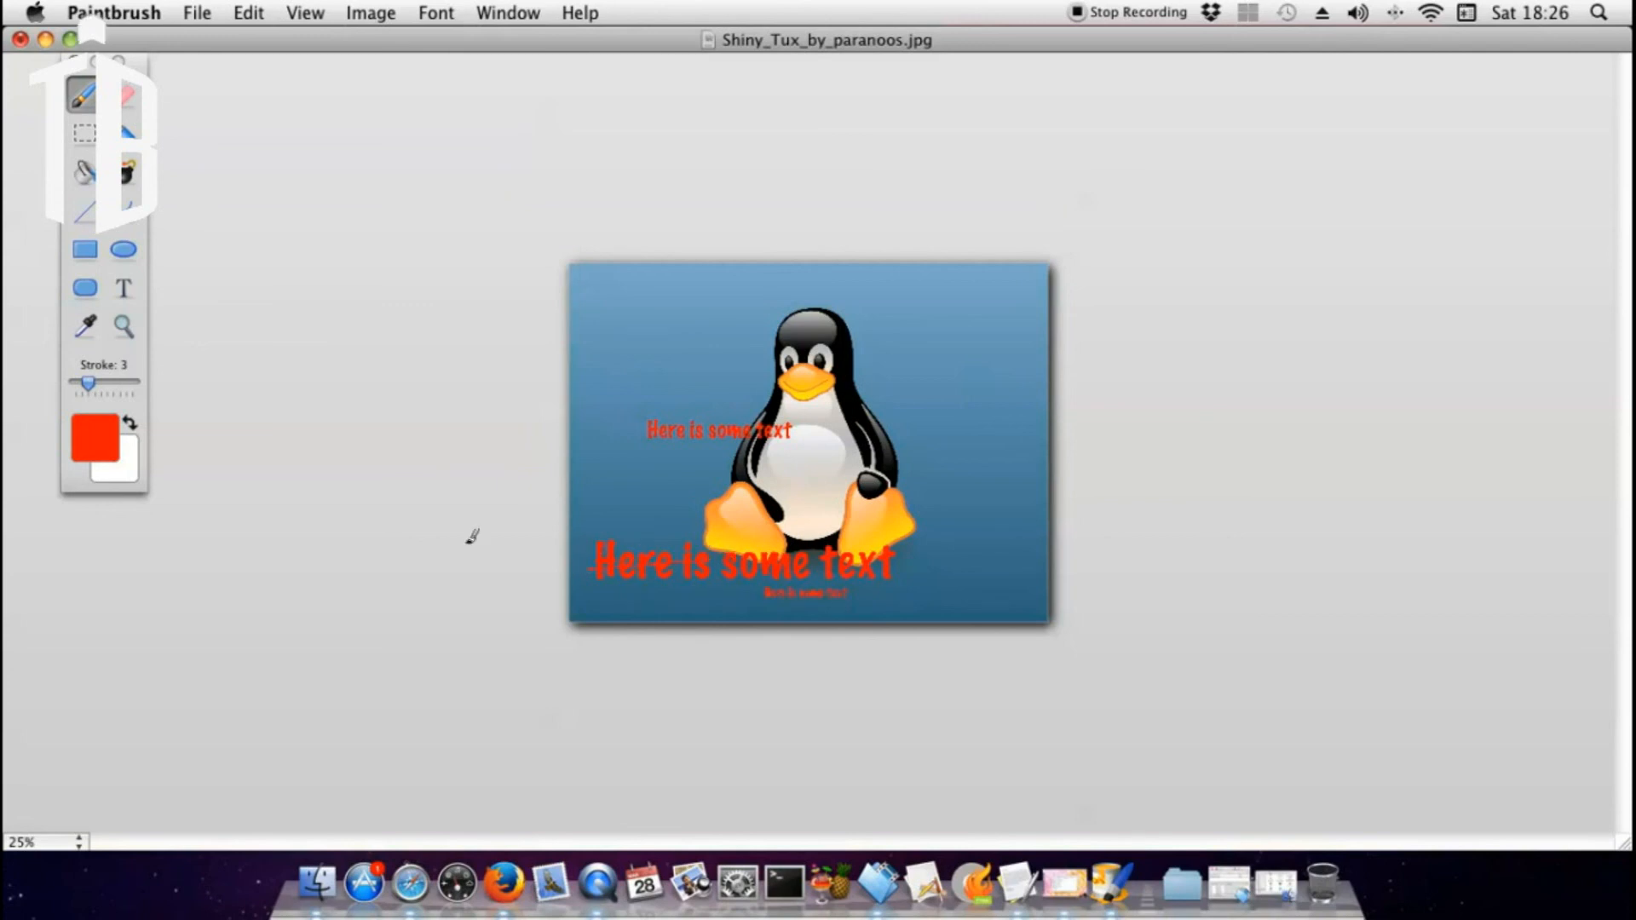
# Erase back and forth across the word "some" in the largest text with the Eraser
pyautogui.click(123, 97)
pyautogui.click(123, 97)
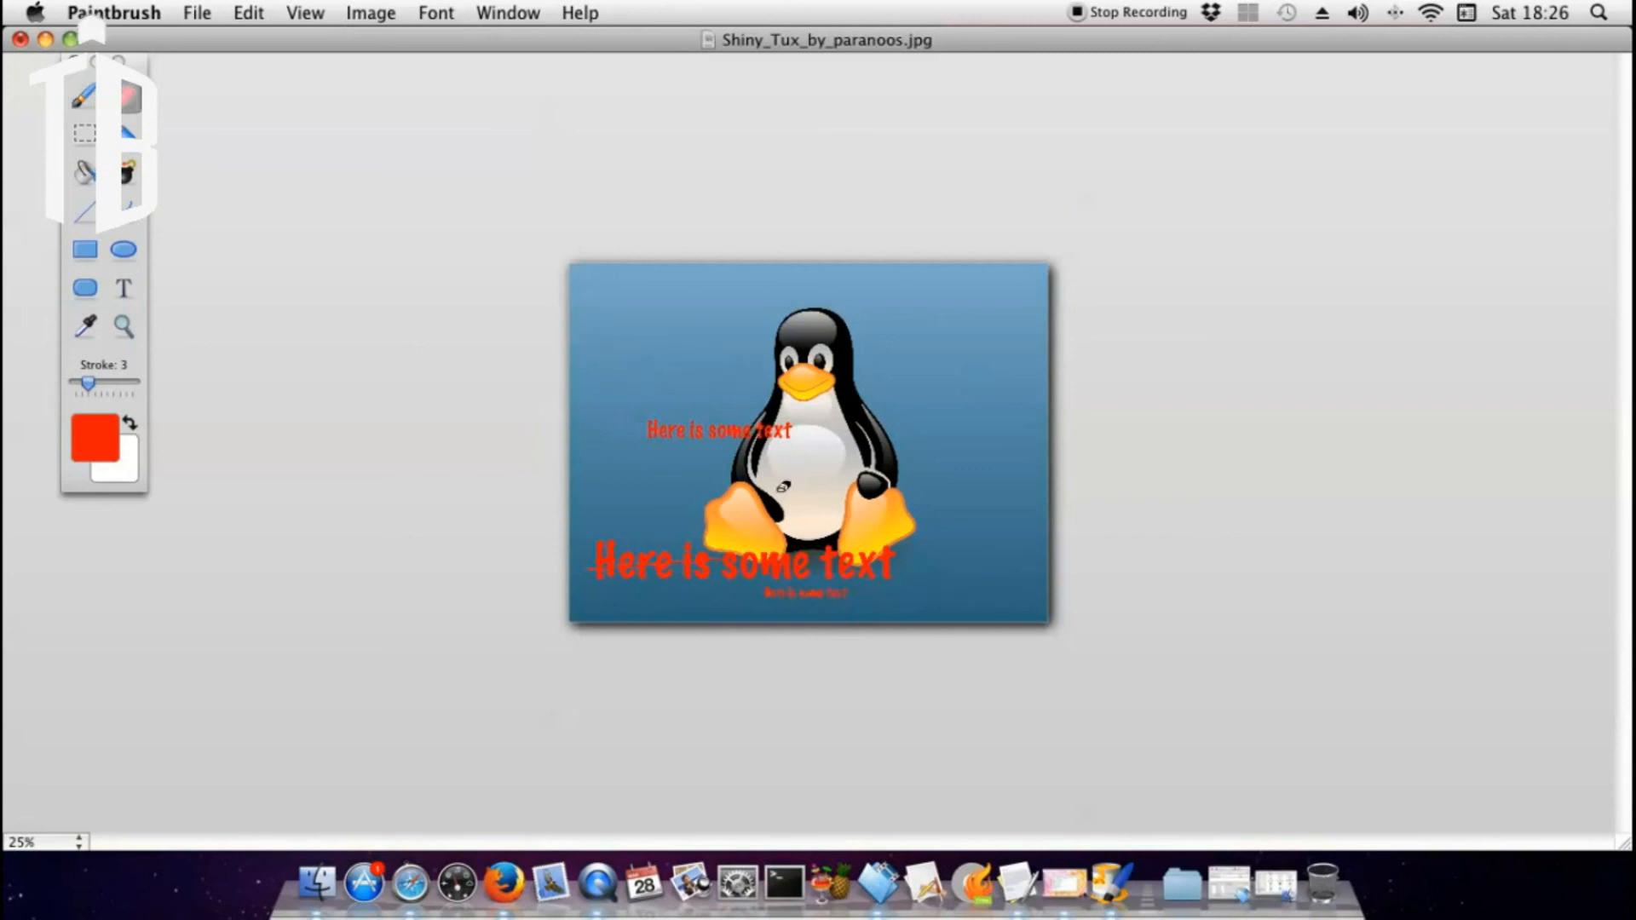
pyautogui.moveTo(762, 572)
pyautogui.mouseDown()
pyautogui.moveTo(852, 569)
pyautogui.moveTo(682, 561)
pyautogui.mouseUp()
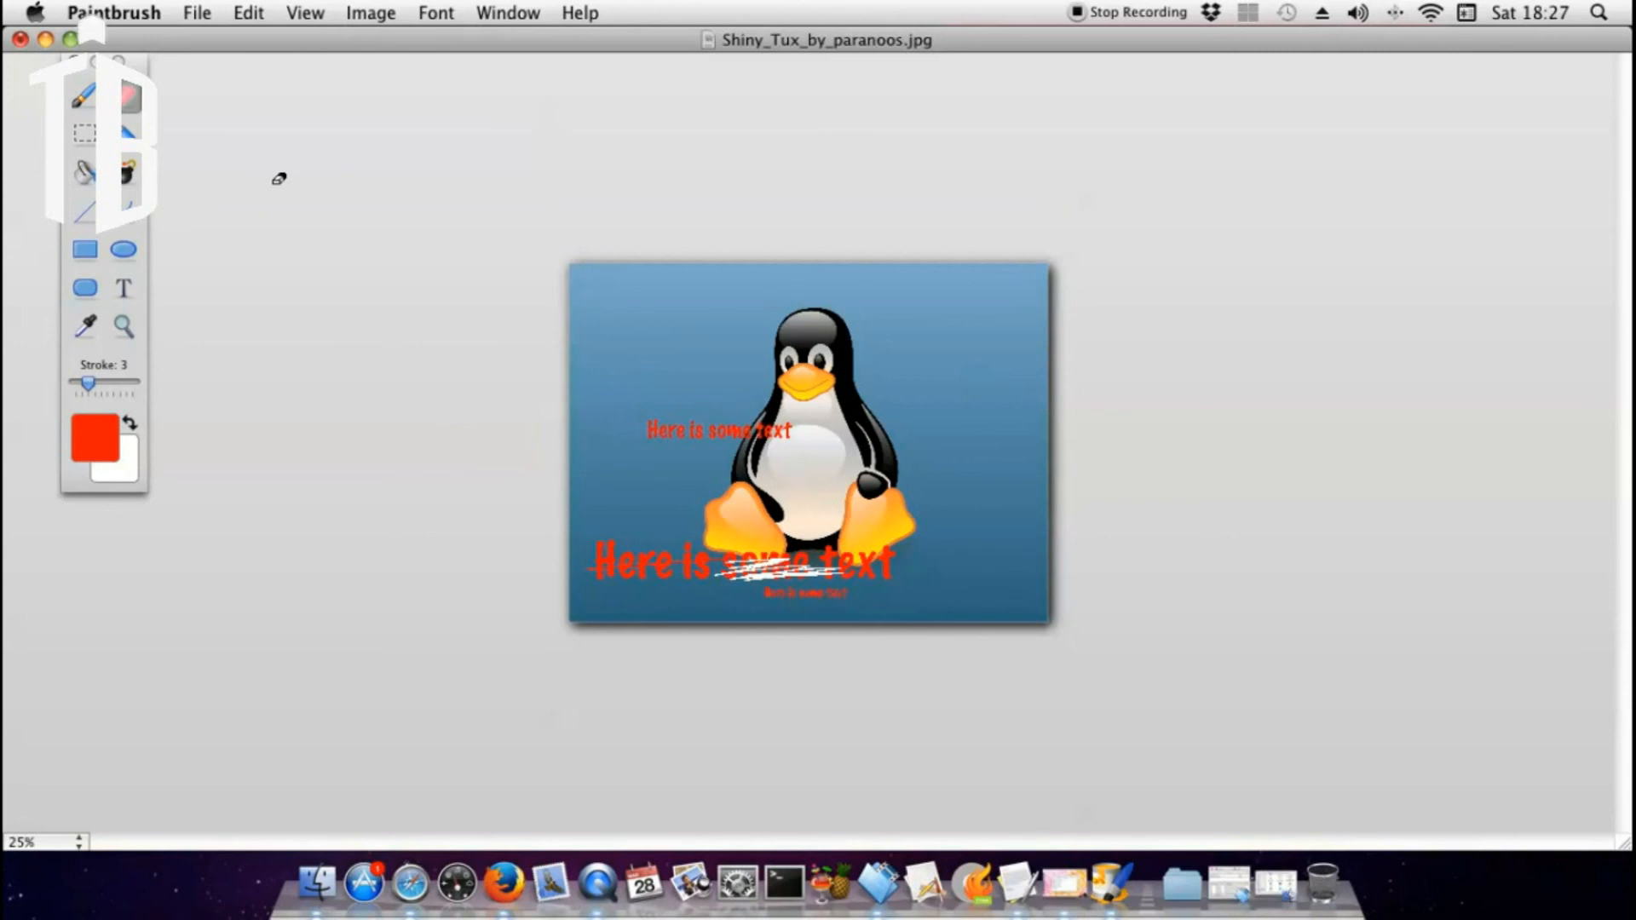
pyautogui.click(1065, 18)
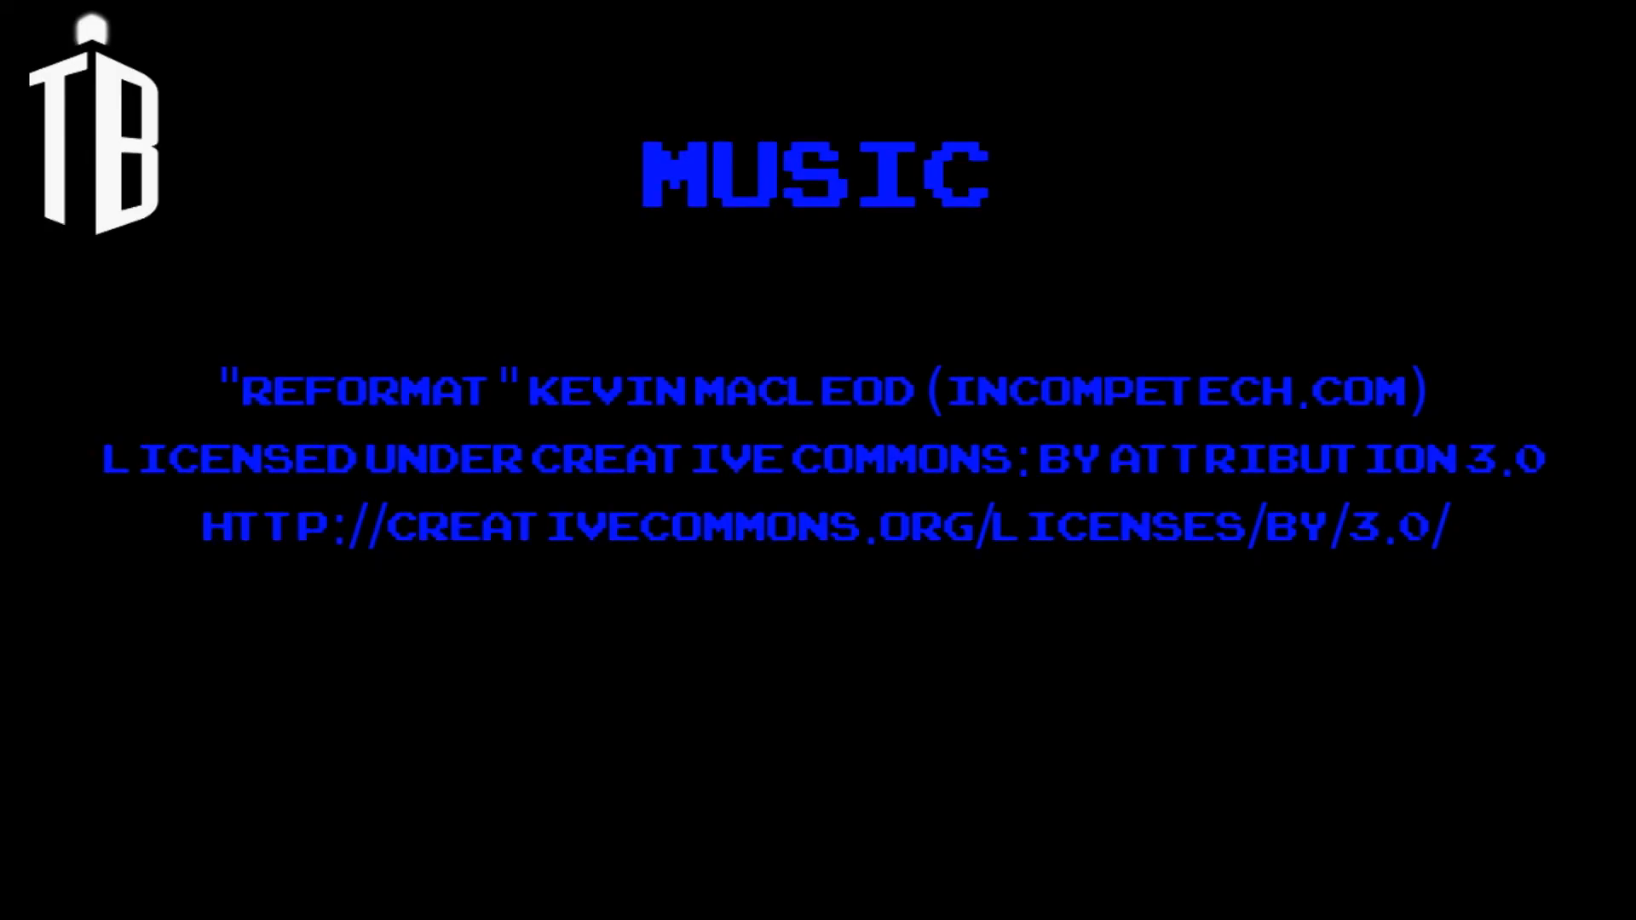